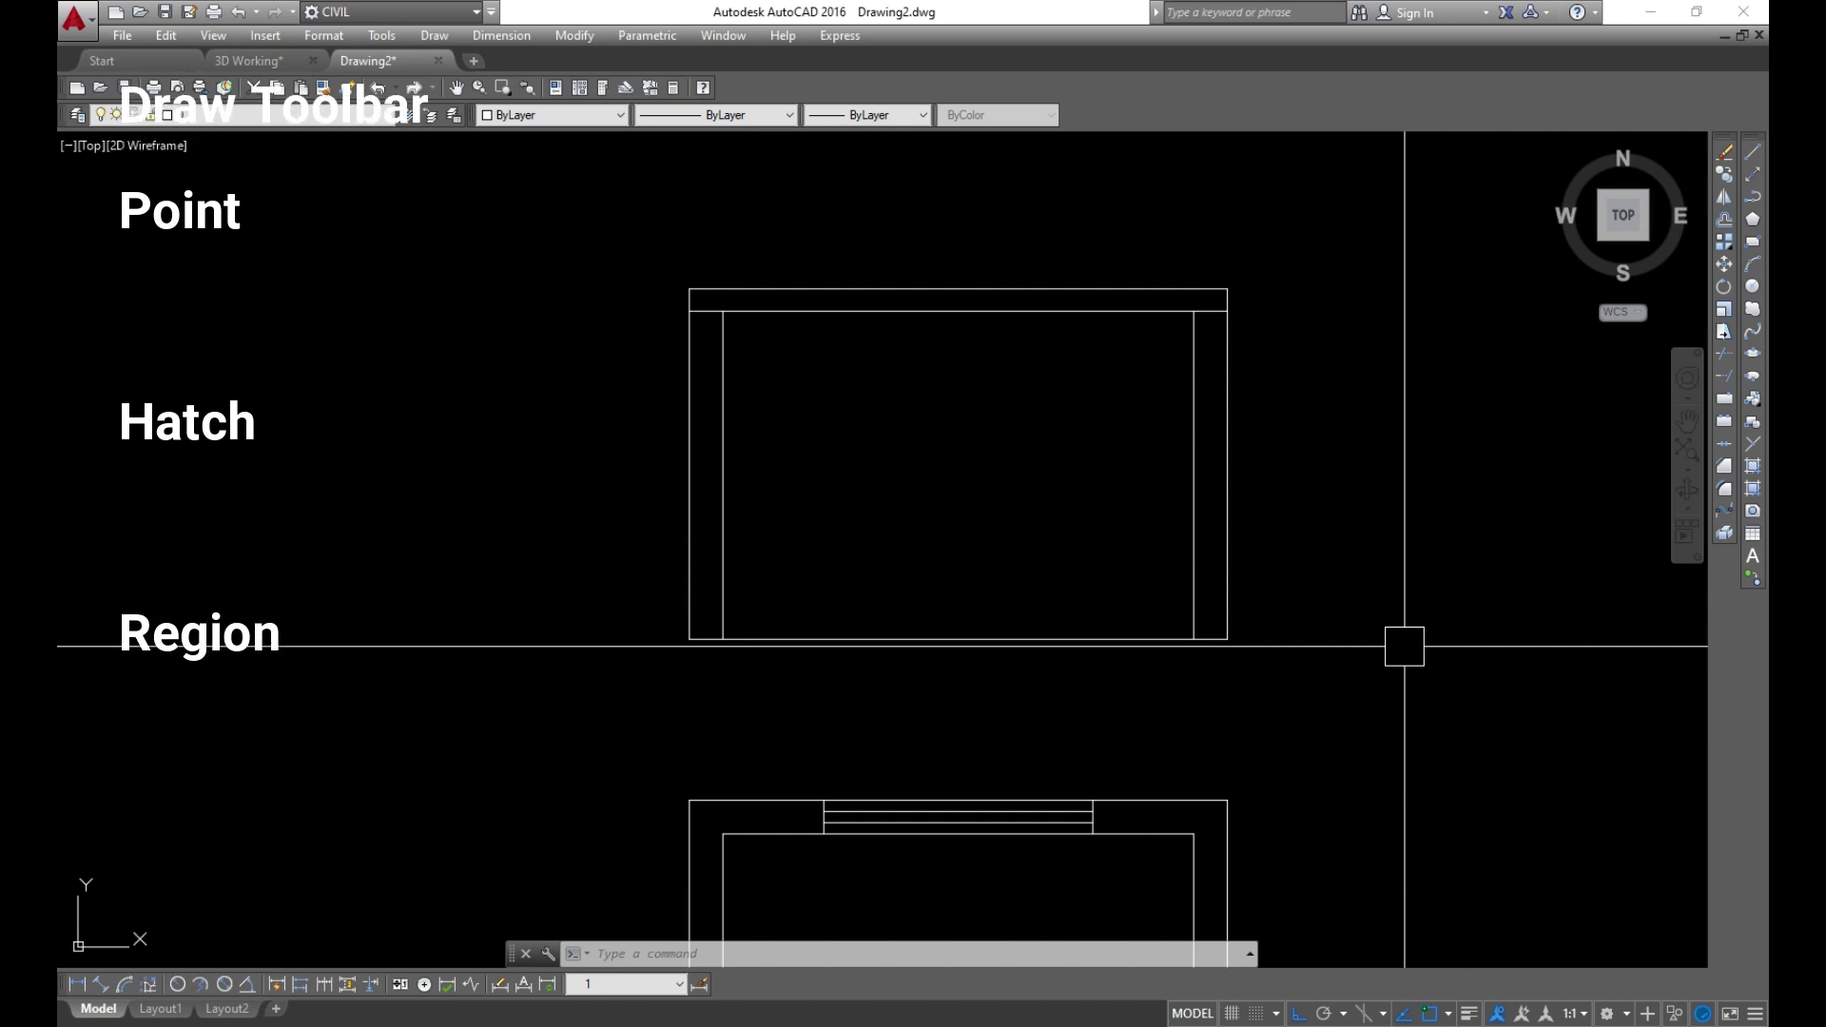
# Place a first batch of point markers beside the frame
pyautogui.click(1760, 445)
pyautogui.click(1325, 570)
pyautogui.click(1452, 571)
pyautogui.click(1567, 391)
pyautogui.click(1586, 555)
pyautogui.press('Escape')
# Pan to the empty area right of the frame and place more point markers there
pyautogui.moveTo(1566, 522); pyautogui.dragTo(698, 613, button='middle')
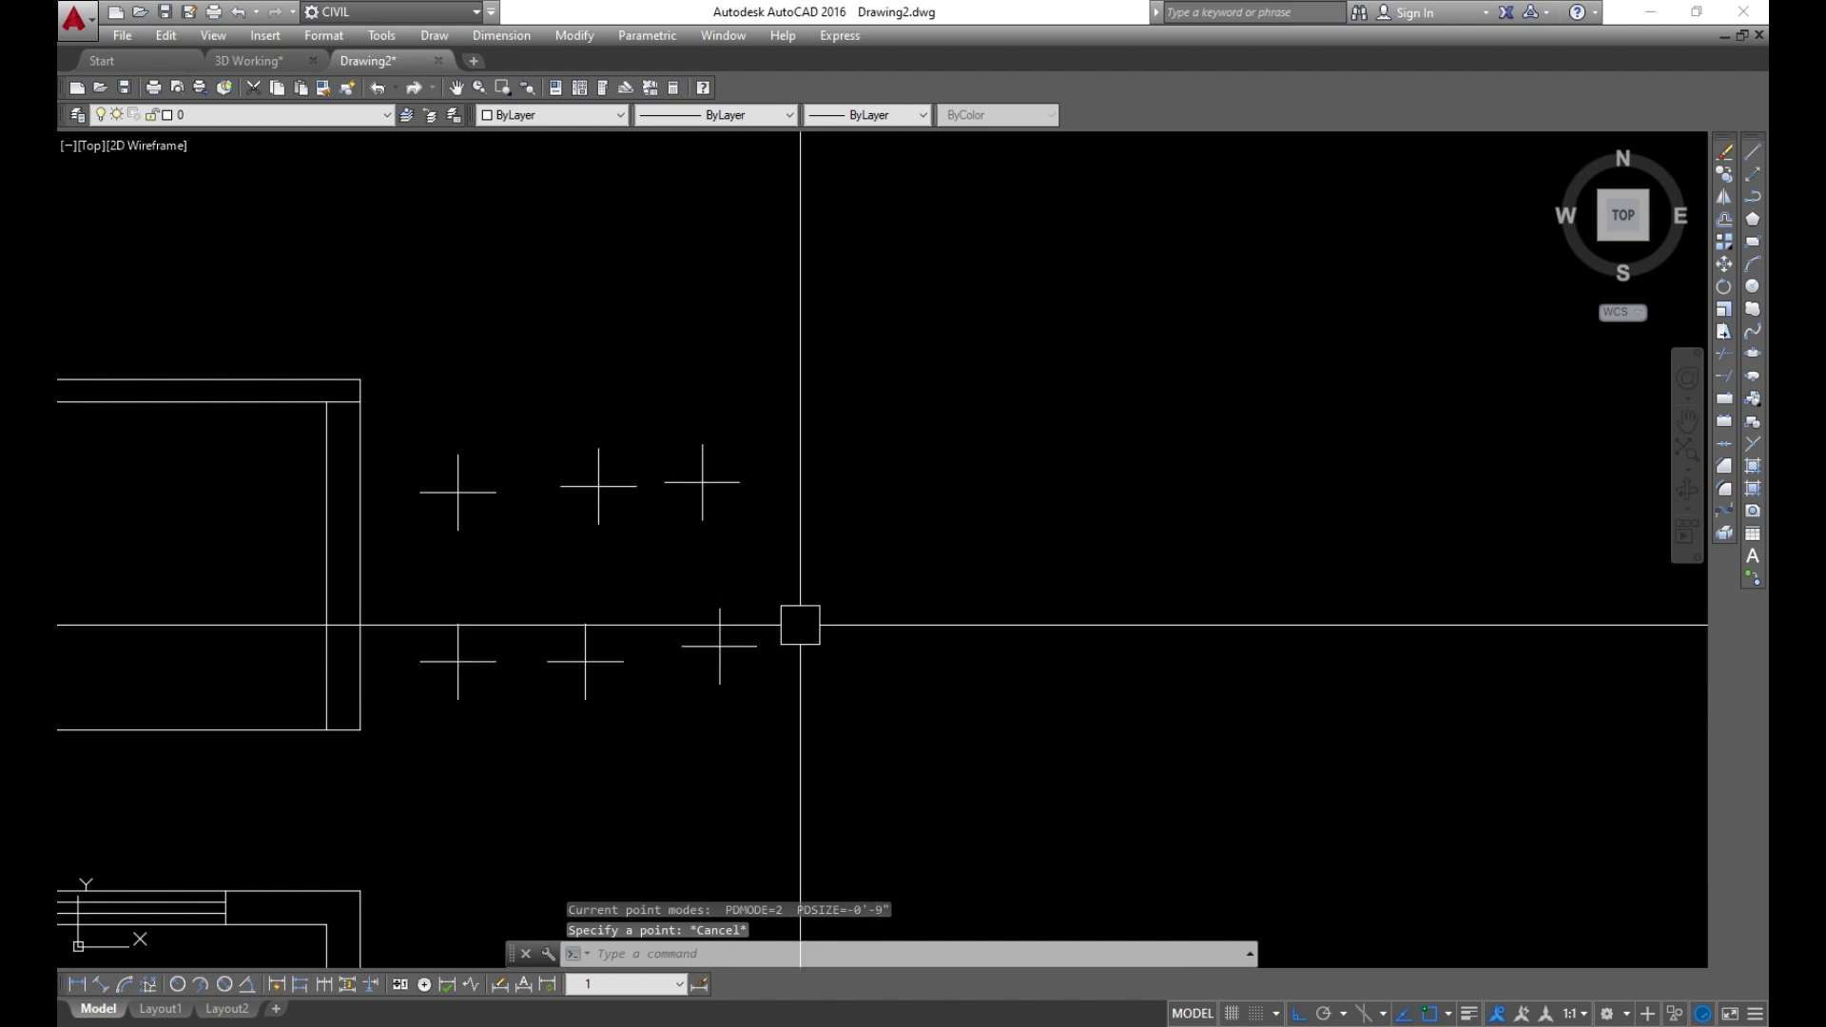
pyautogui.click(1752, 444)
pyautogui.click(936, 381)
pyautogui.click(946, 535)
pyautogui.click(1036, 677)
pyautogui.click(1277, 586)
pyautogui.click(1173, 378)
pyautogui.press('Escape')
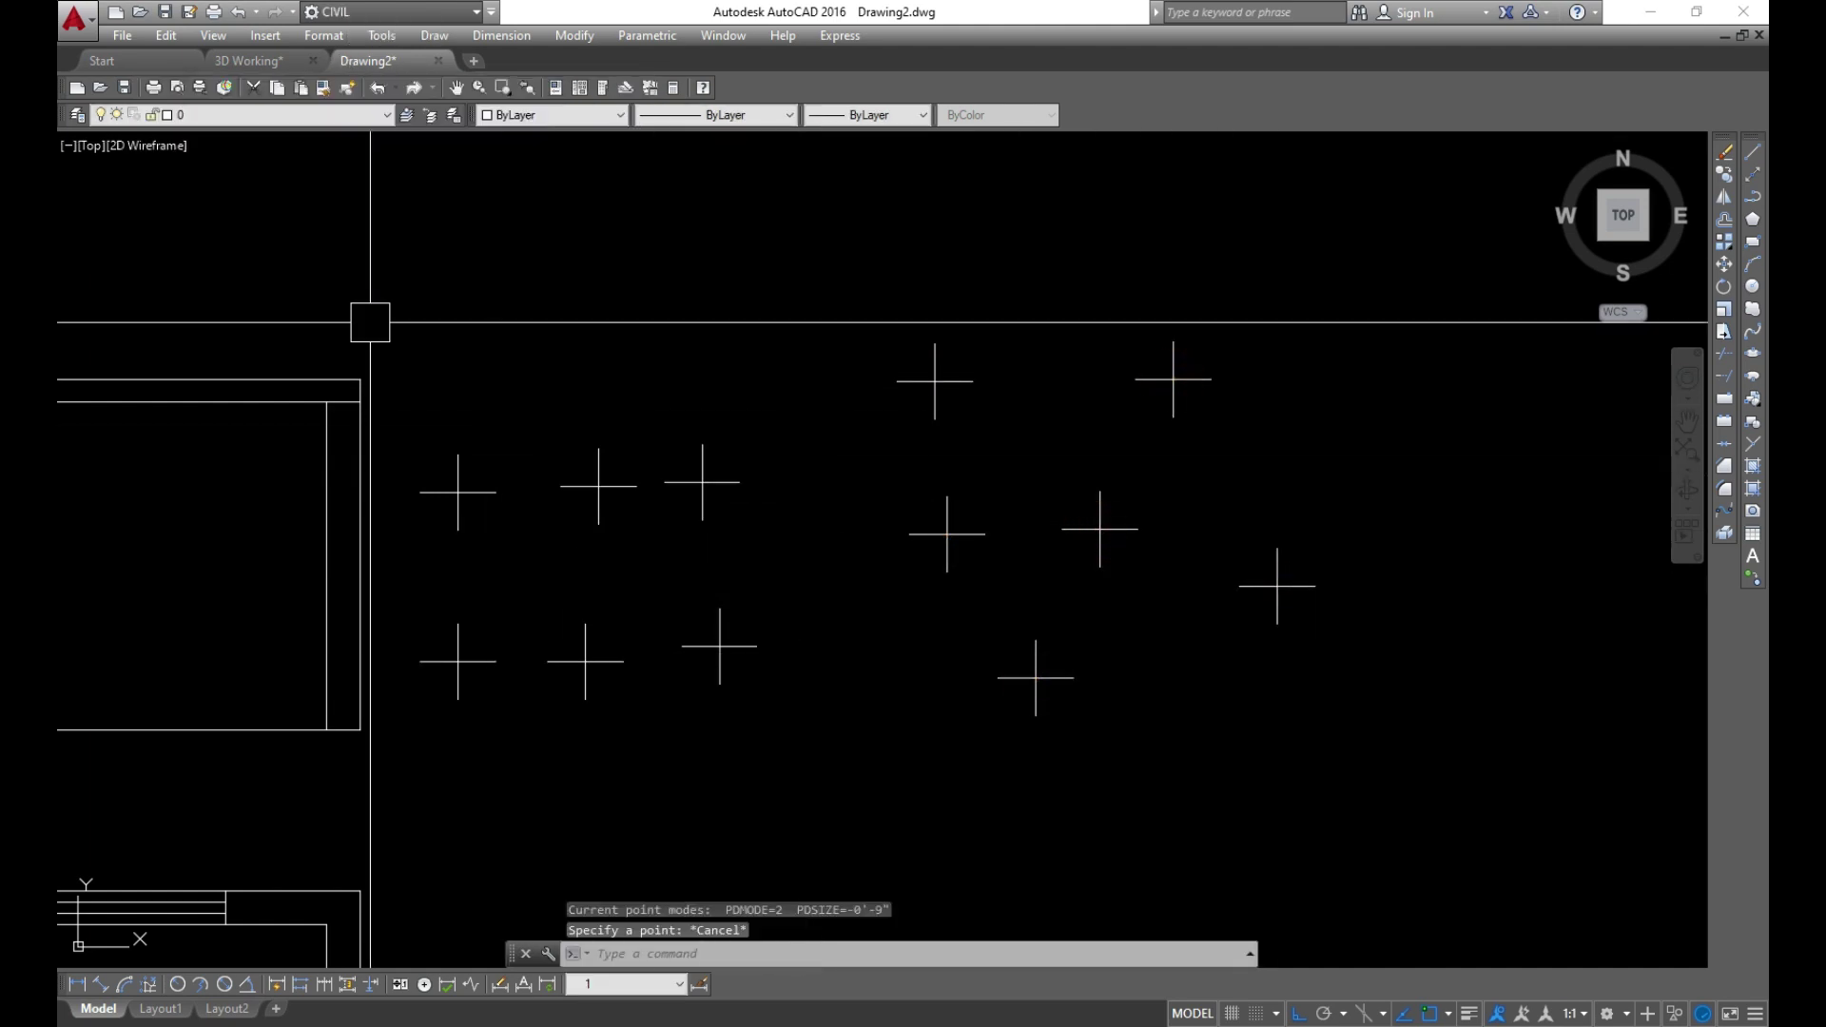
pyautogui.click(328, 37)
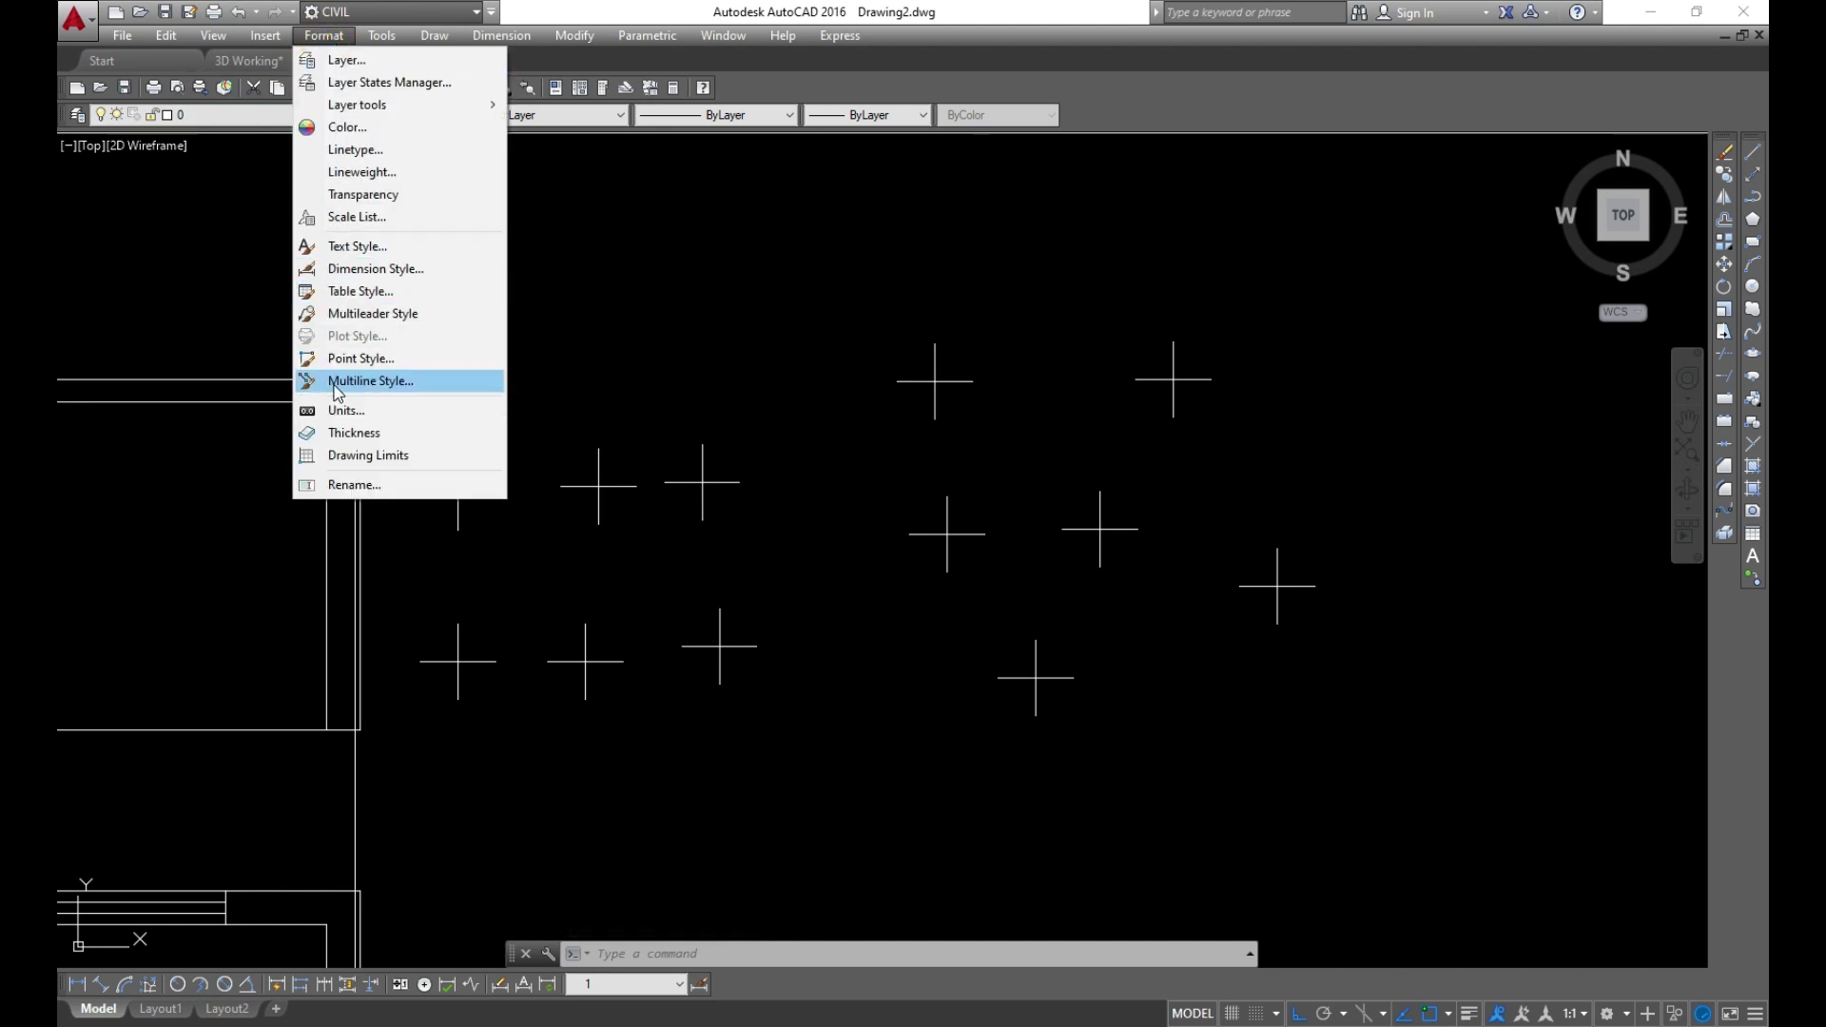
# Set the point style to small circles at point size 3
pyautogui.click(371, 361)
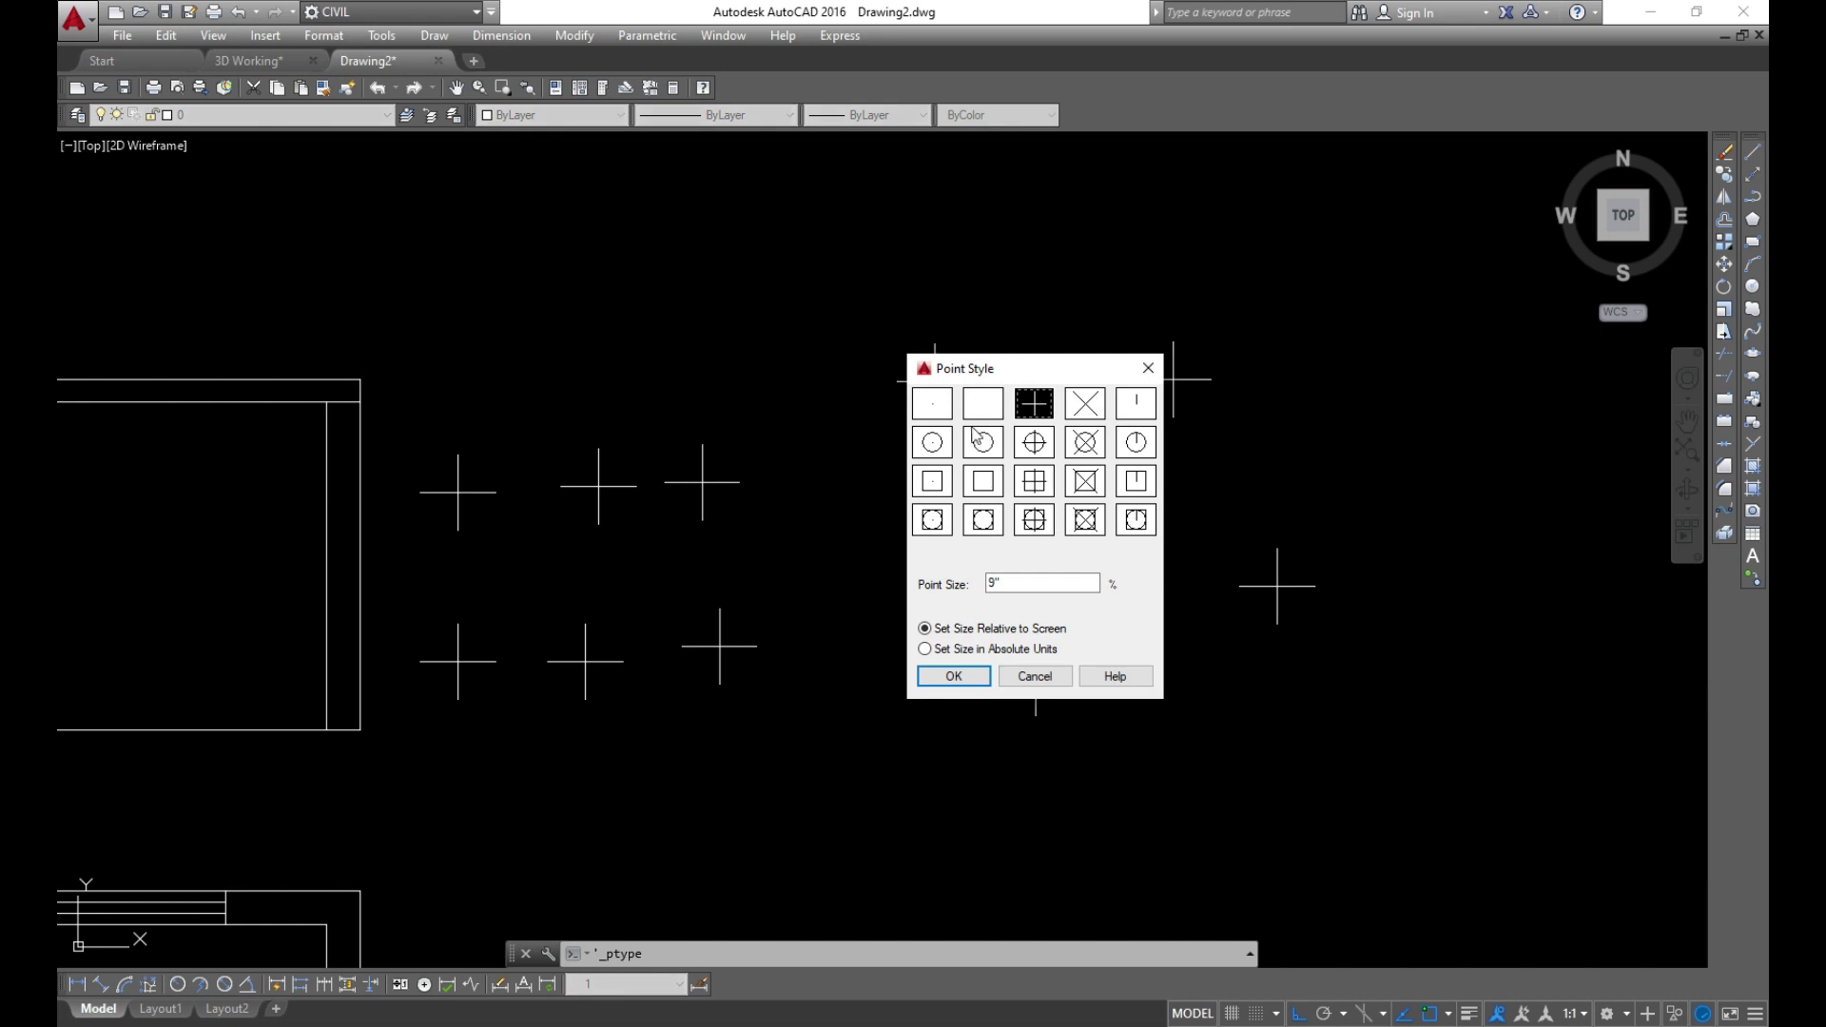
pyautogui.click(954, 677)
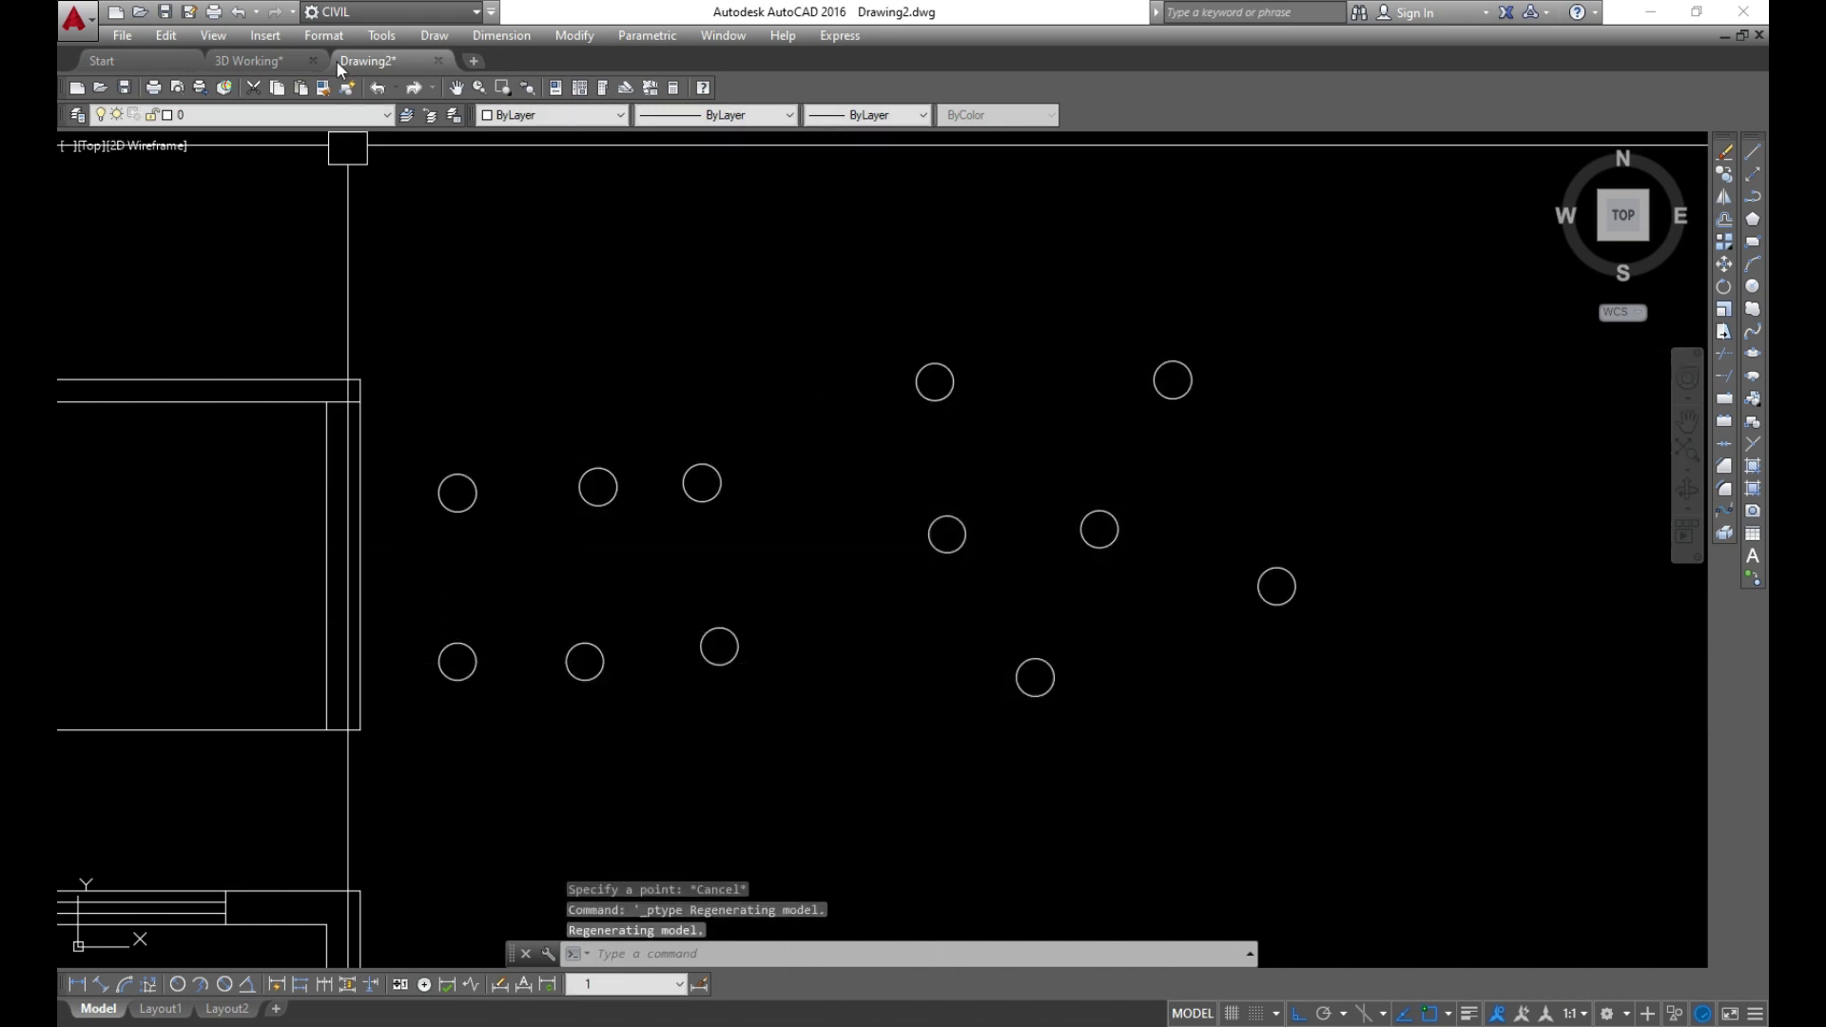
pyautogui.click(314, 38)
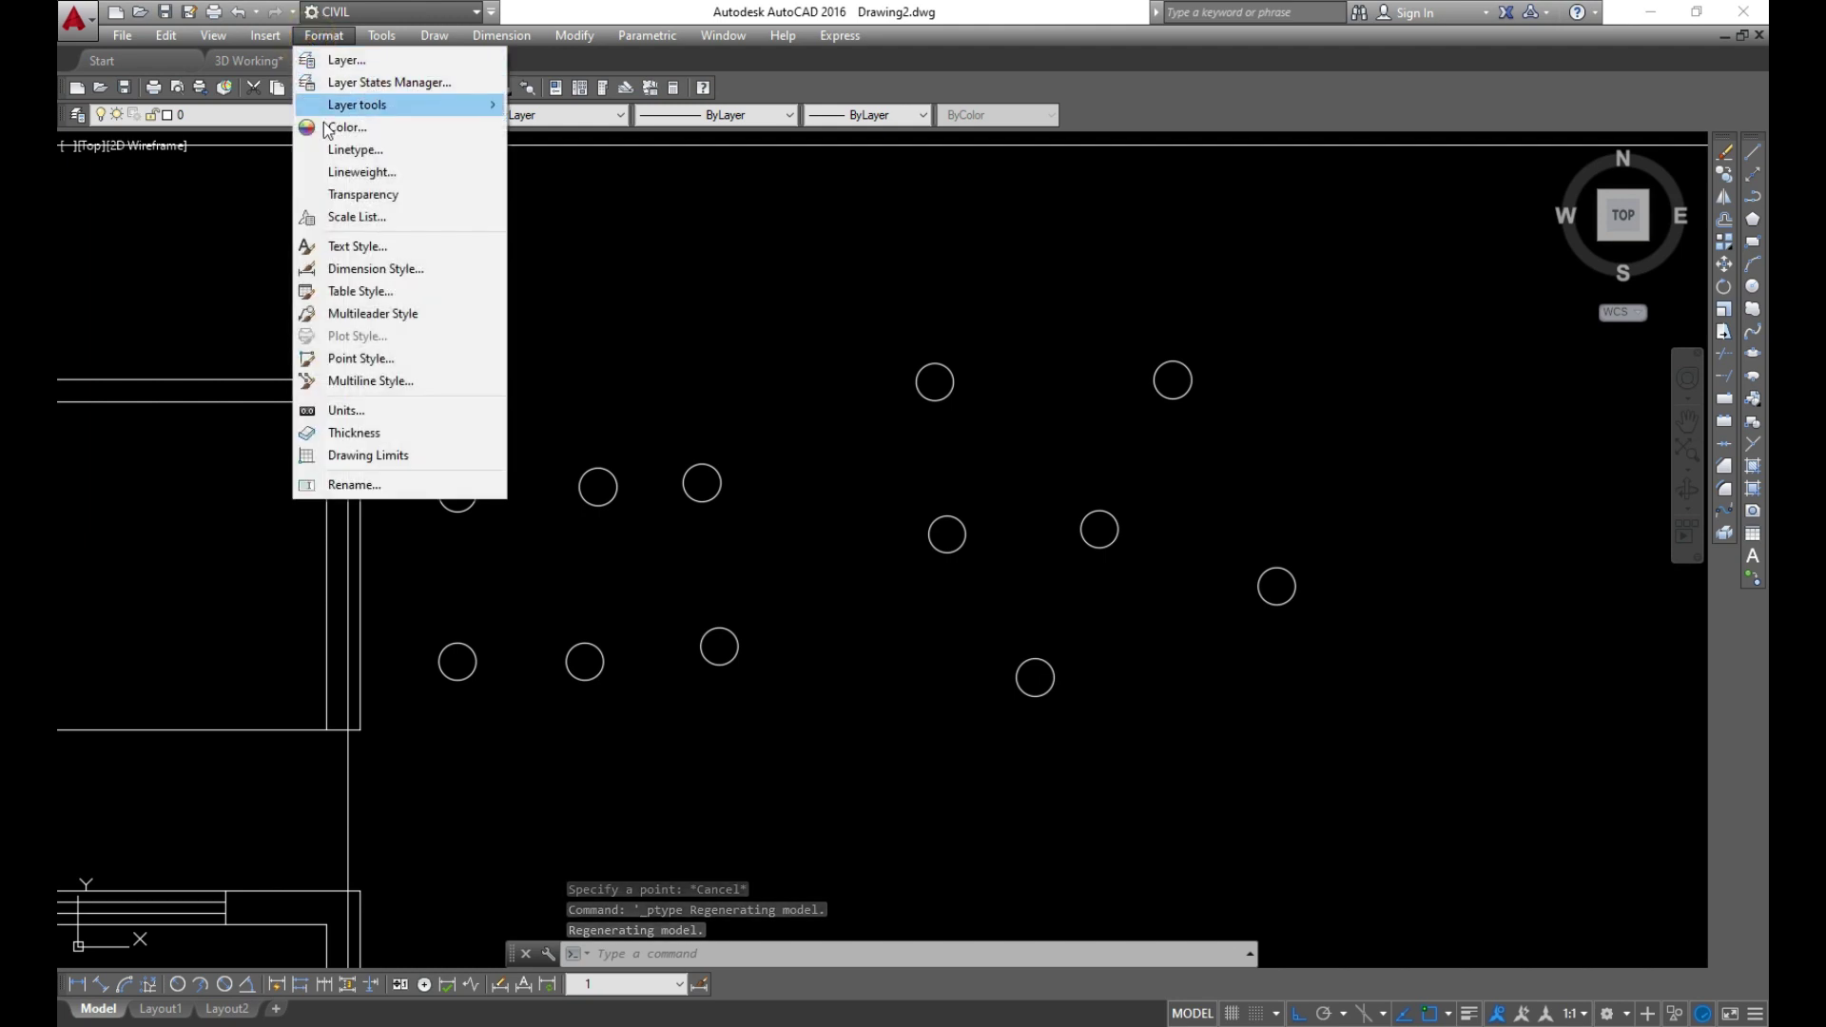
pyautogui.click(400, 362)
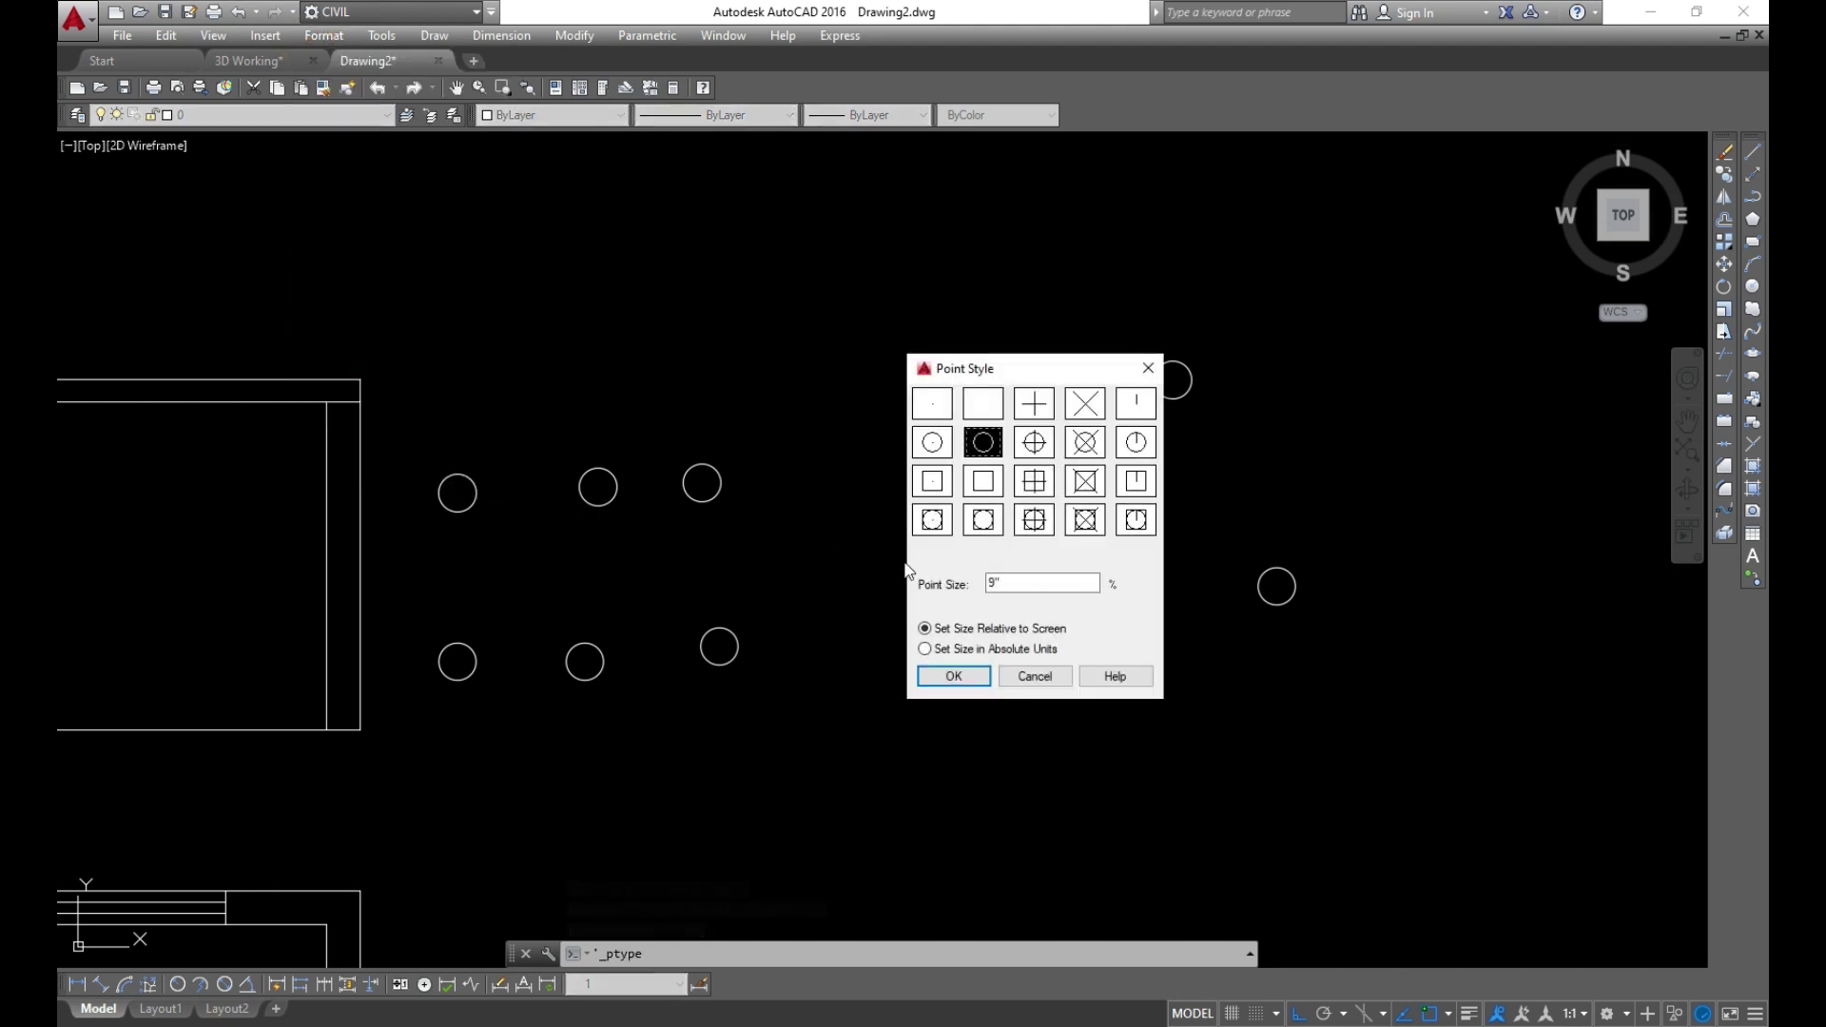
pyautogui.click(975, 684)
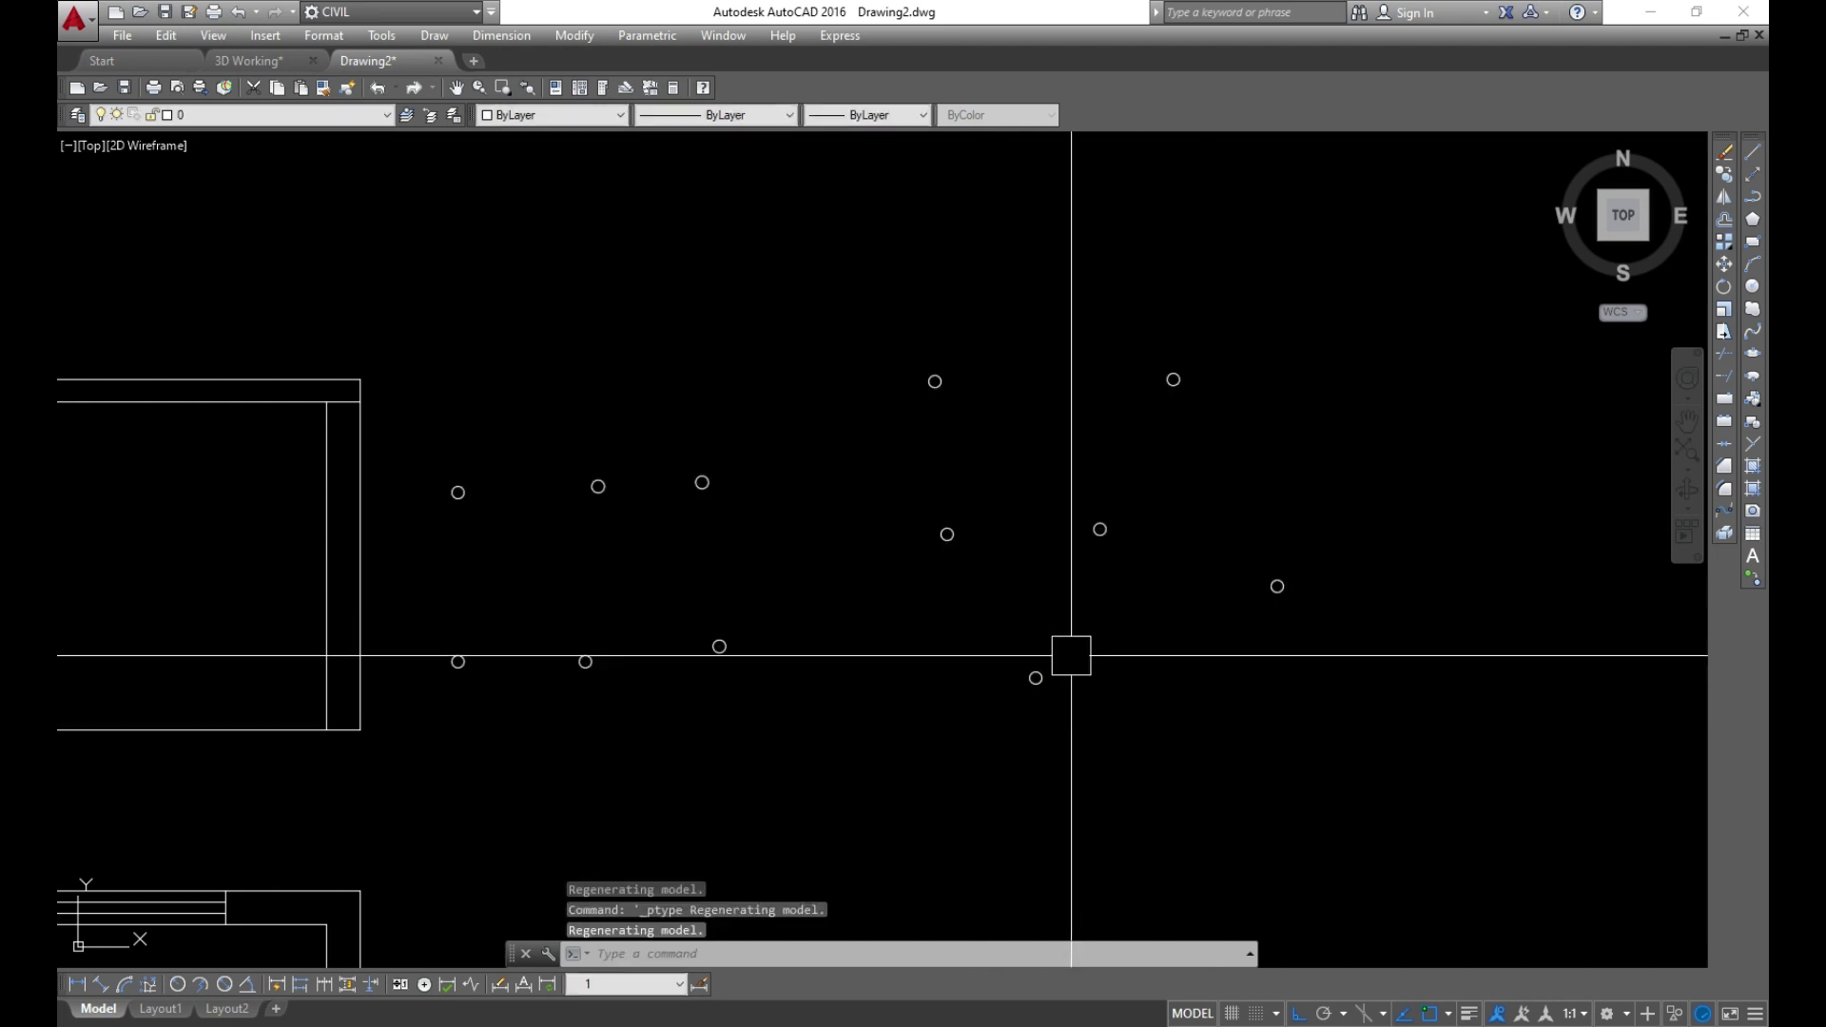
# Window-select all twelve point markers
pyautogui.scroll(-2, 1075, 657)
pyautogui.click(1281, 411)
pyautogui.click(666, 719)
# Erase the selected points and draw a 25' horizontal line
pyautogui.write('e')
pyautogui.press('Return')
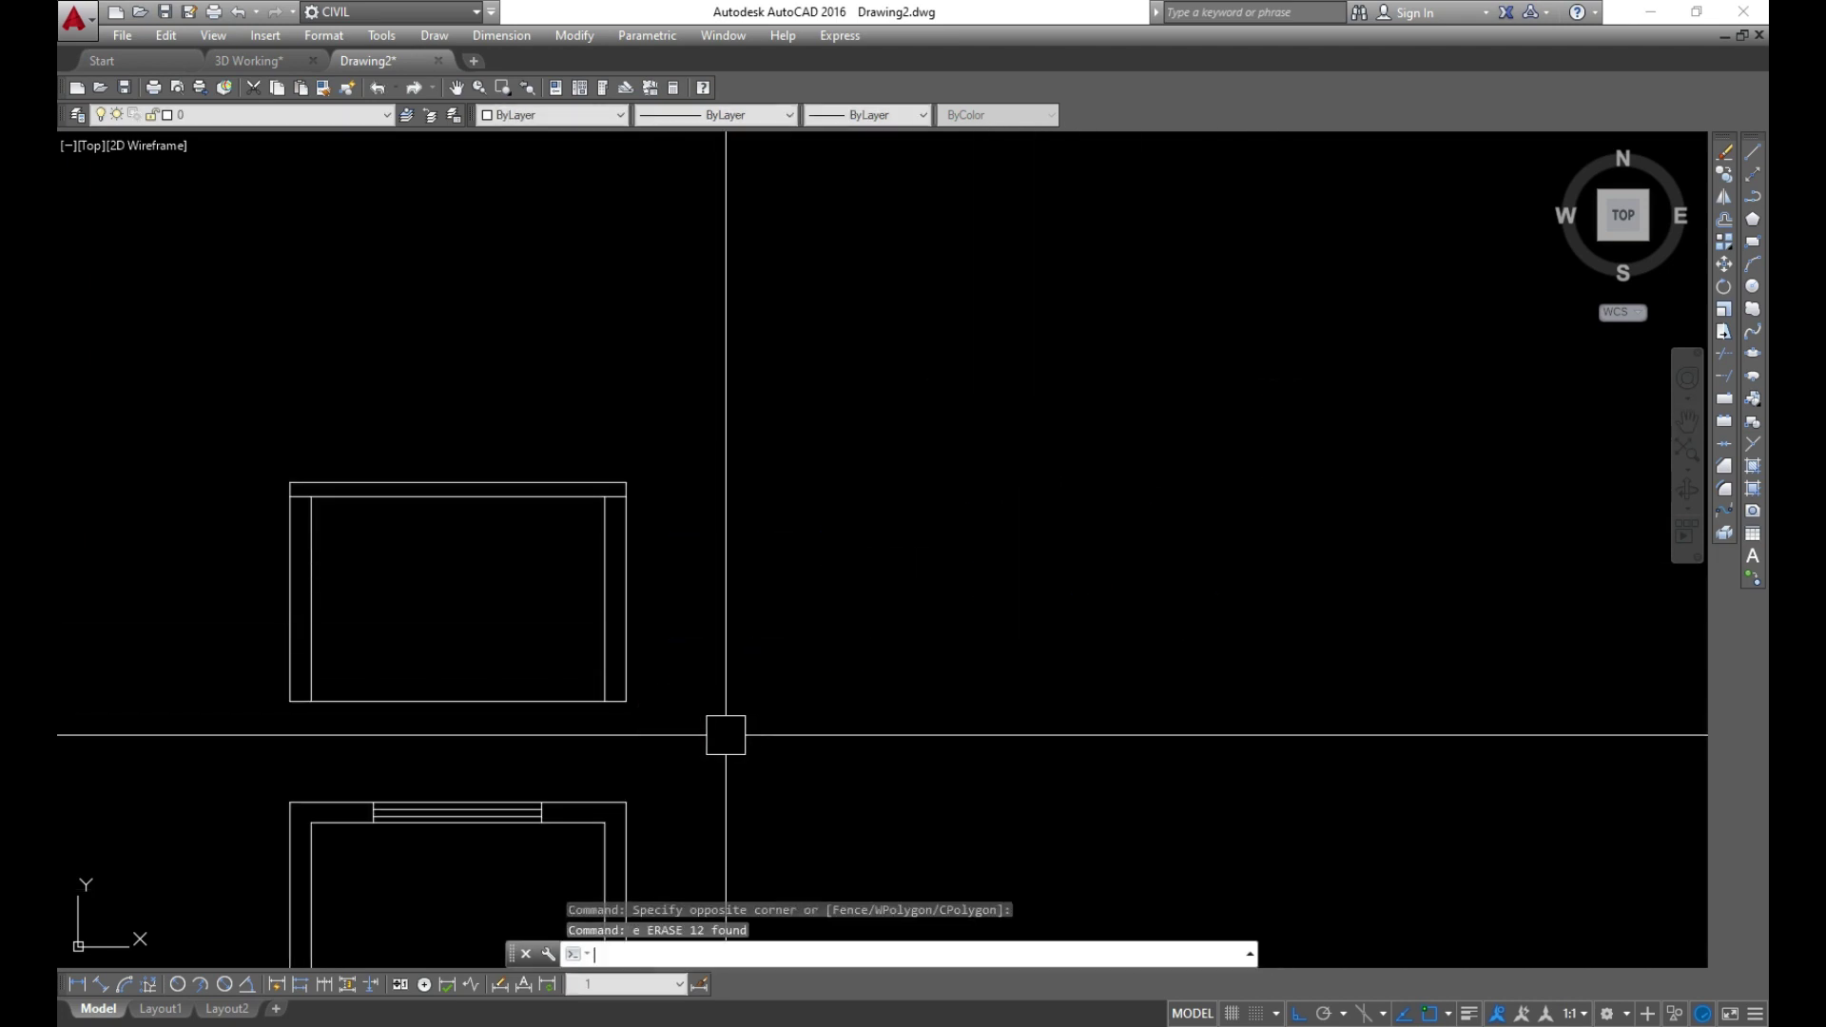
pyautogui.write('l')
pyautogui.press('Return')
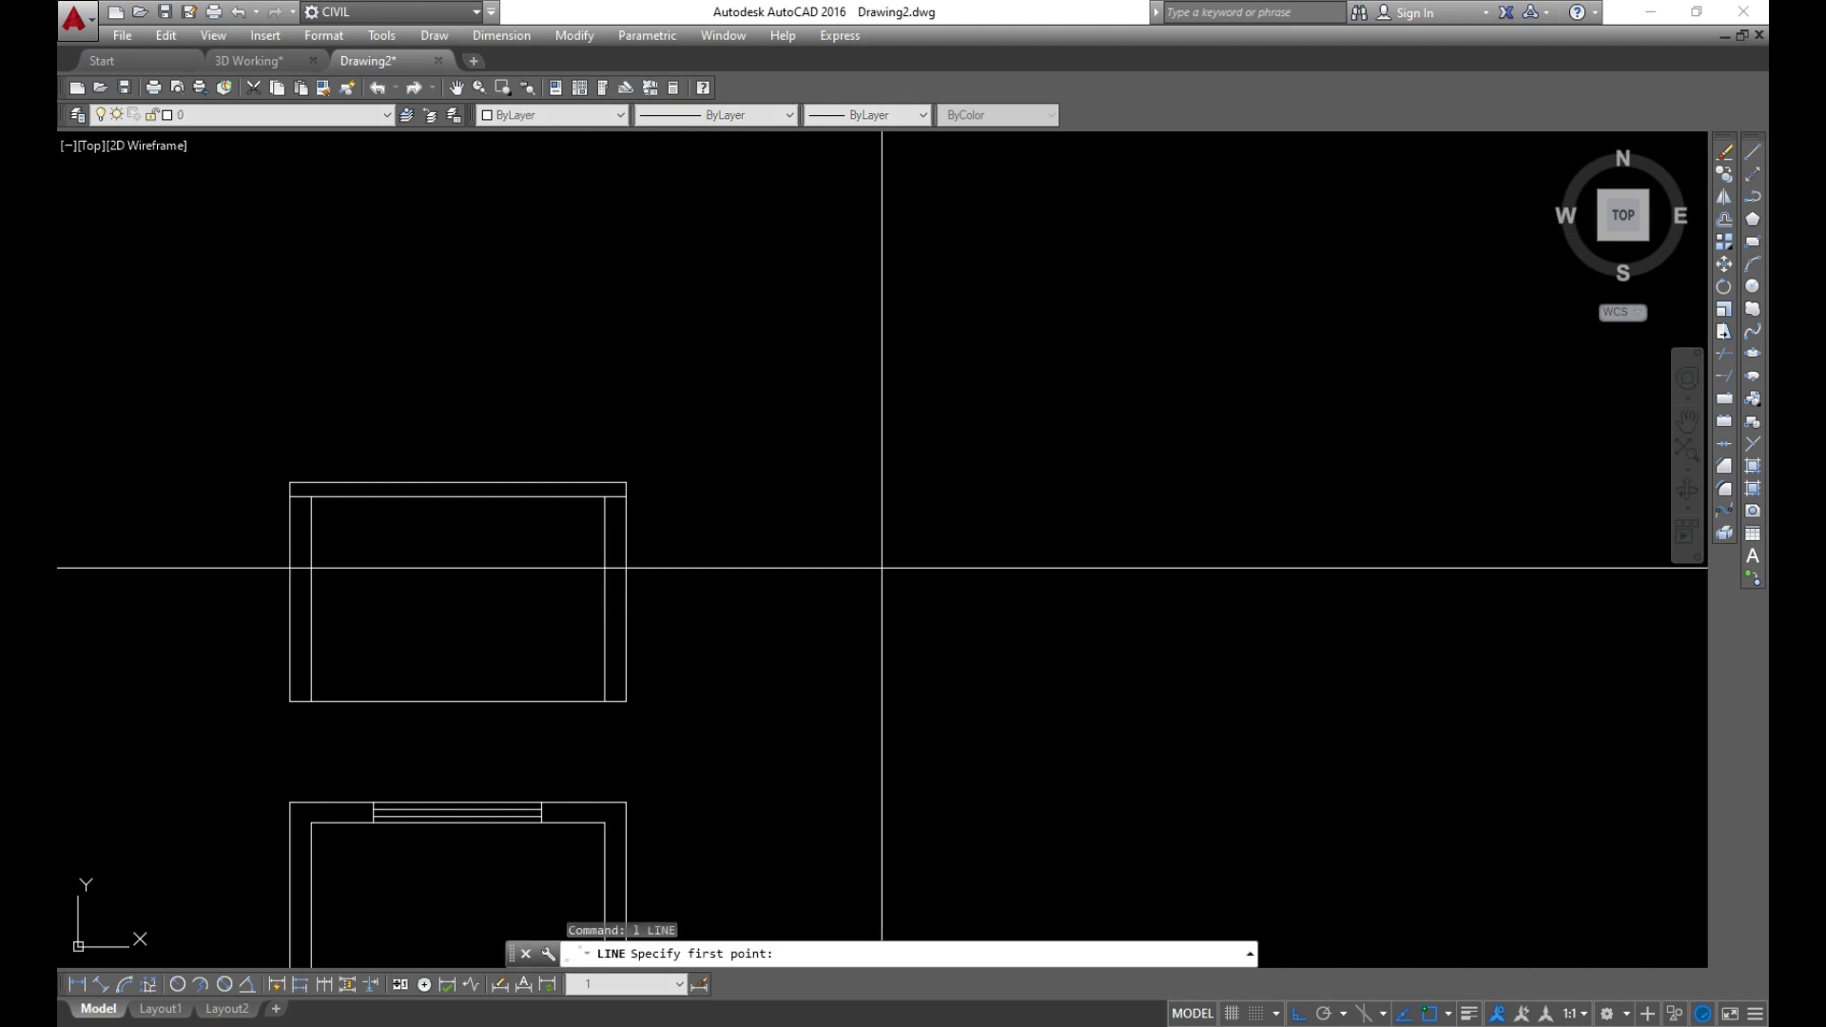
pyautogui.click(854, 396)
pyautogui.write("25'")
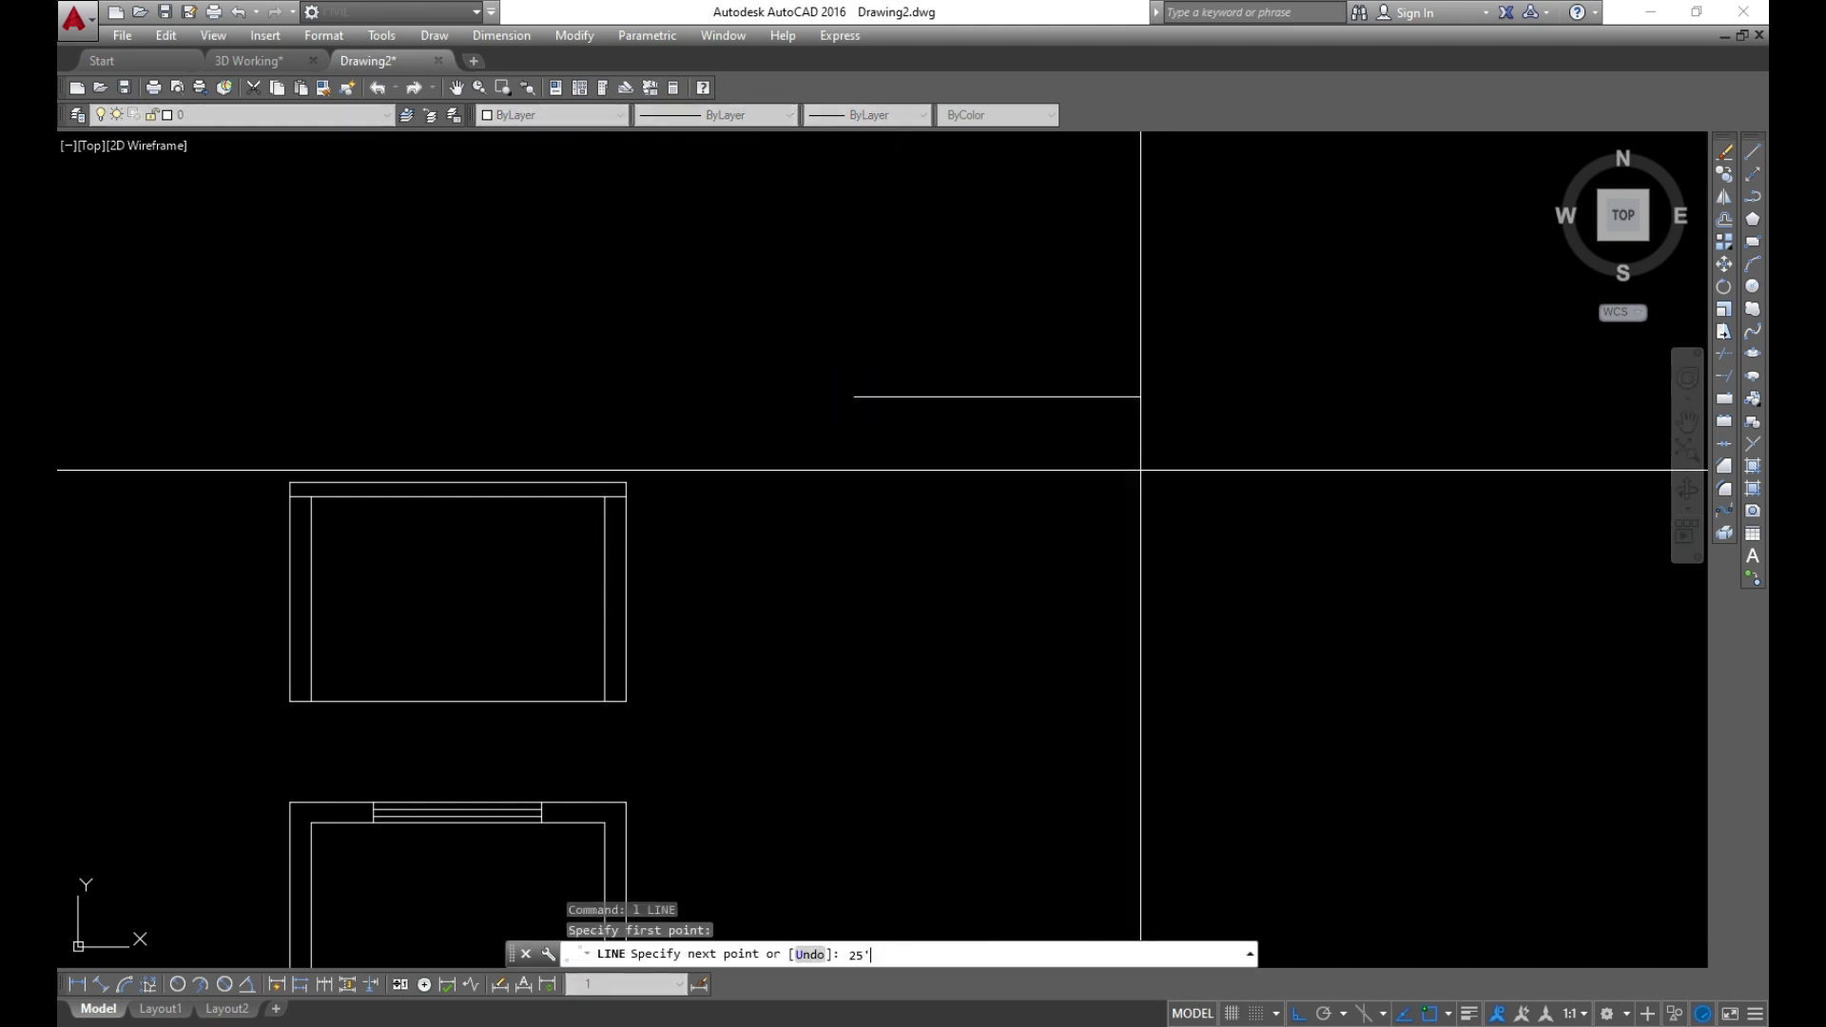
pyautogui.press('Return')
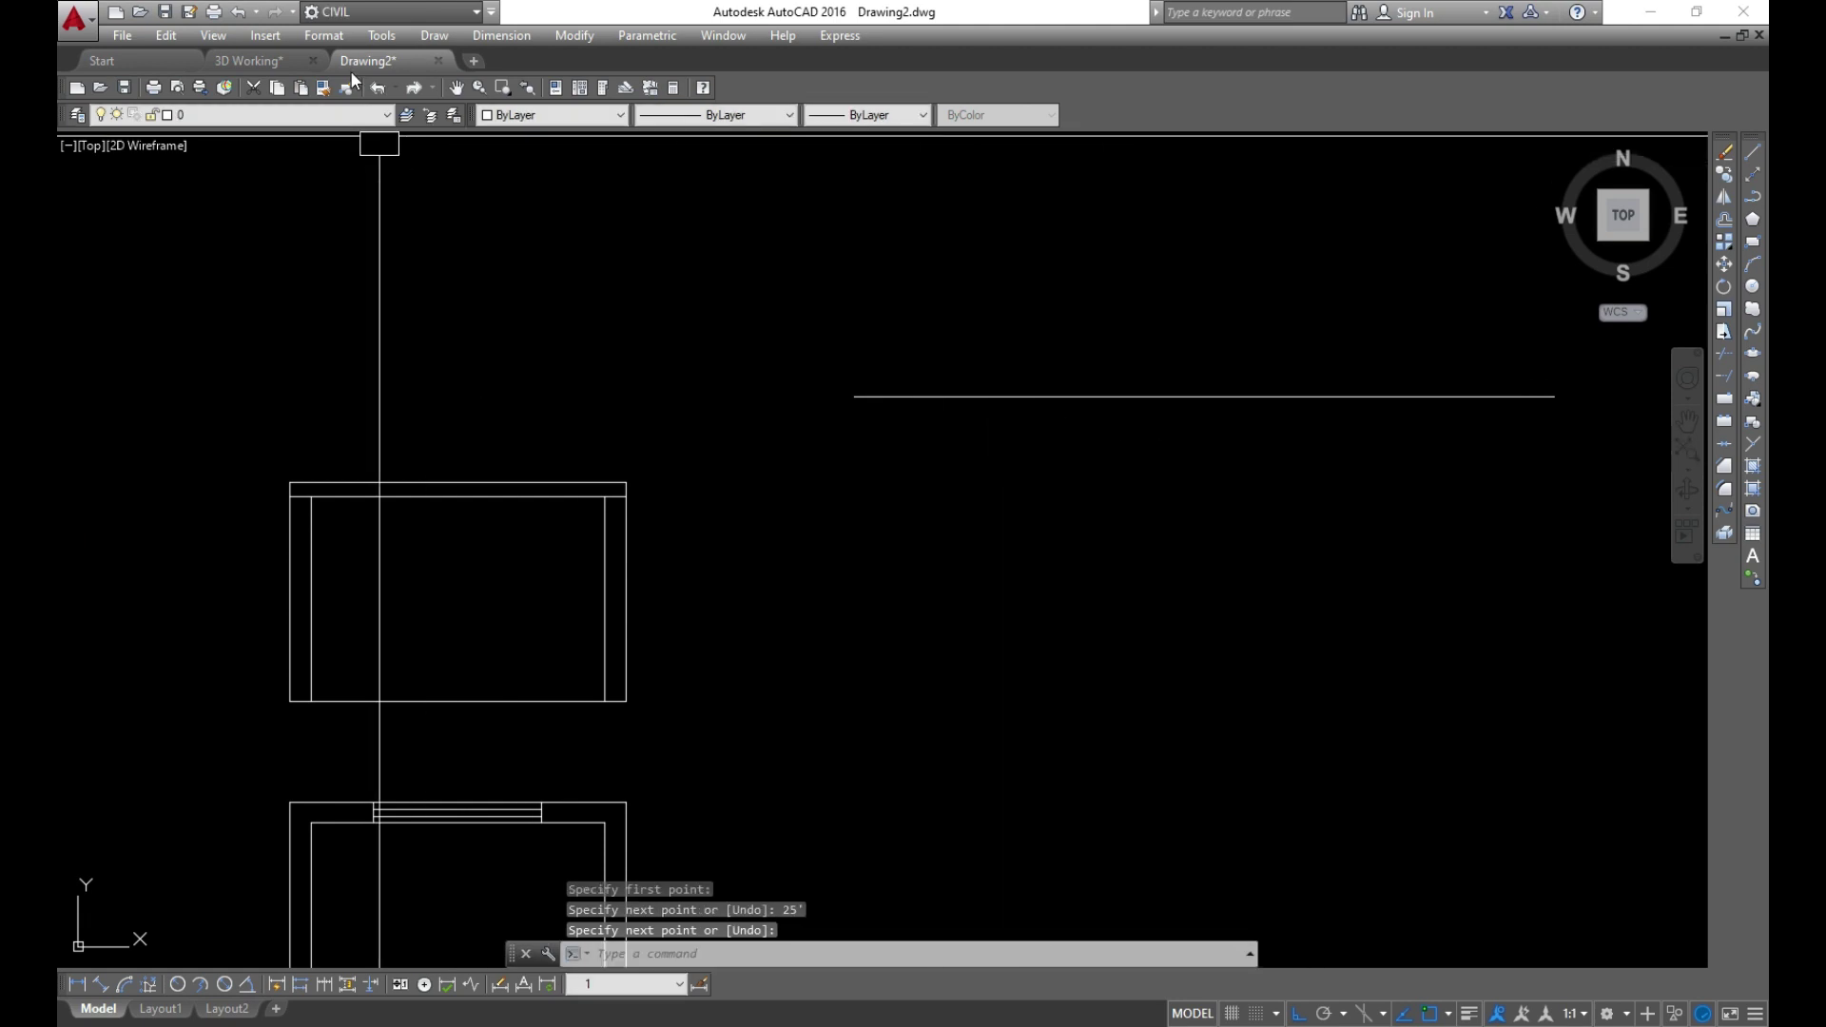
# Divide the line into 3 equal parts with Divide
pyautogui.click(435, 36)
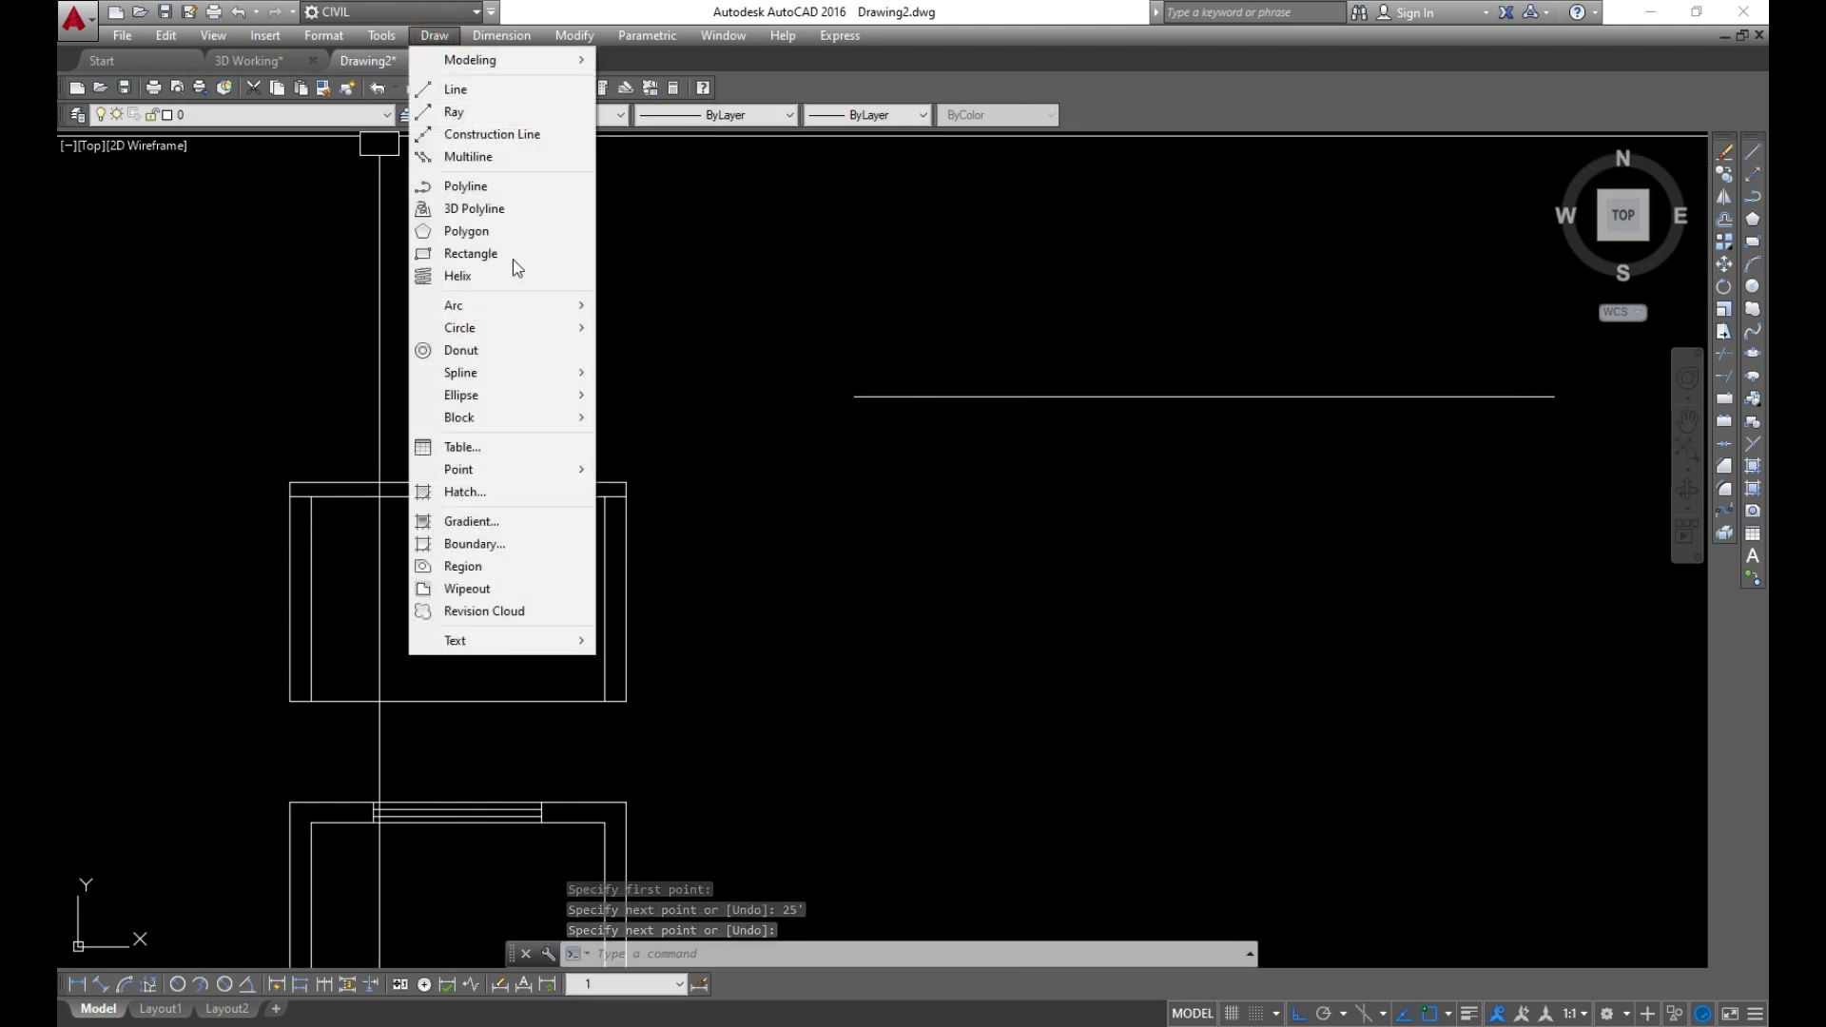
pyautogui.click(525, 467)
pyautogui.click(696, 525)
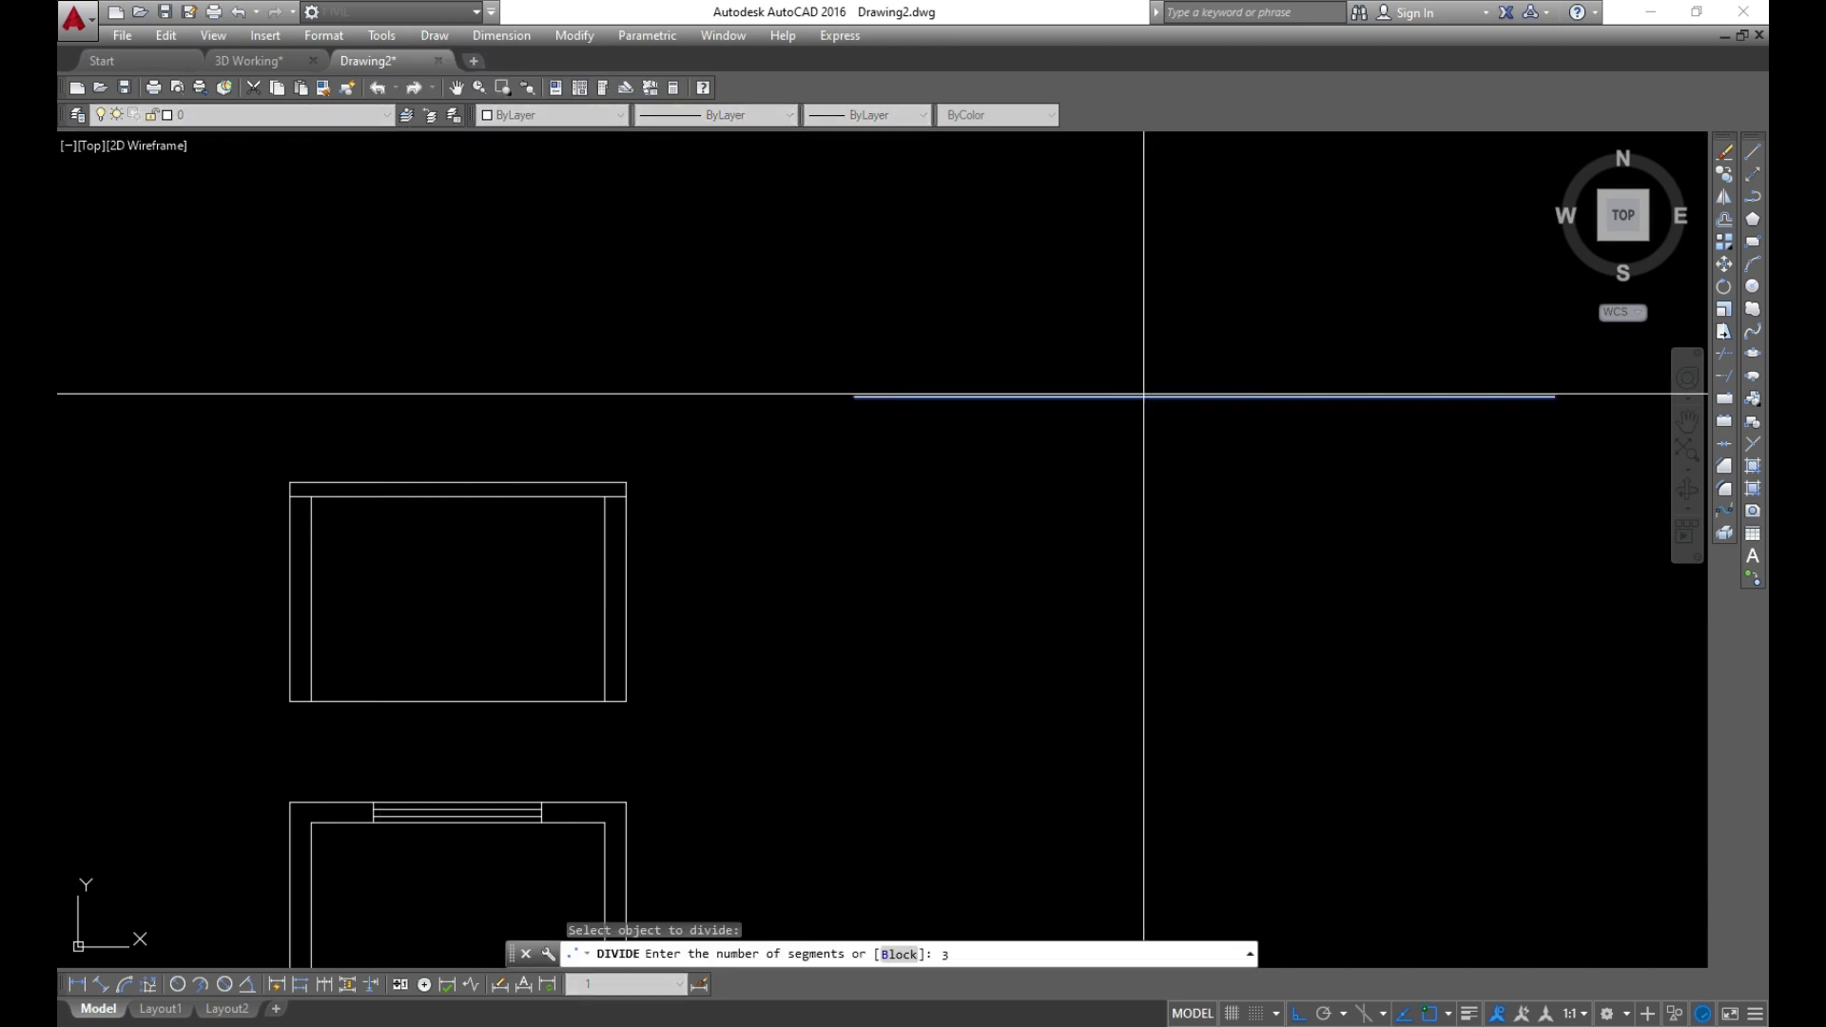
pyautogui.press('Return')
# Dimension the line as a continued aligned chain of three 8'-4" parts
pyautogui.write('da')
pyautogui.press('Return')
pyautogui.click(854, 396)
pyautogui.scroll(5, 1084, 390)
pyautogui.click(1090, 368)
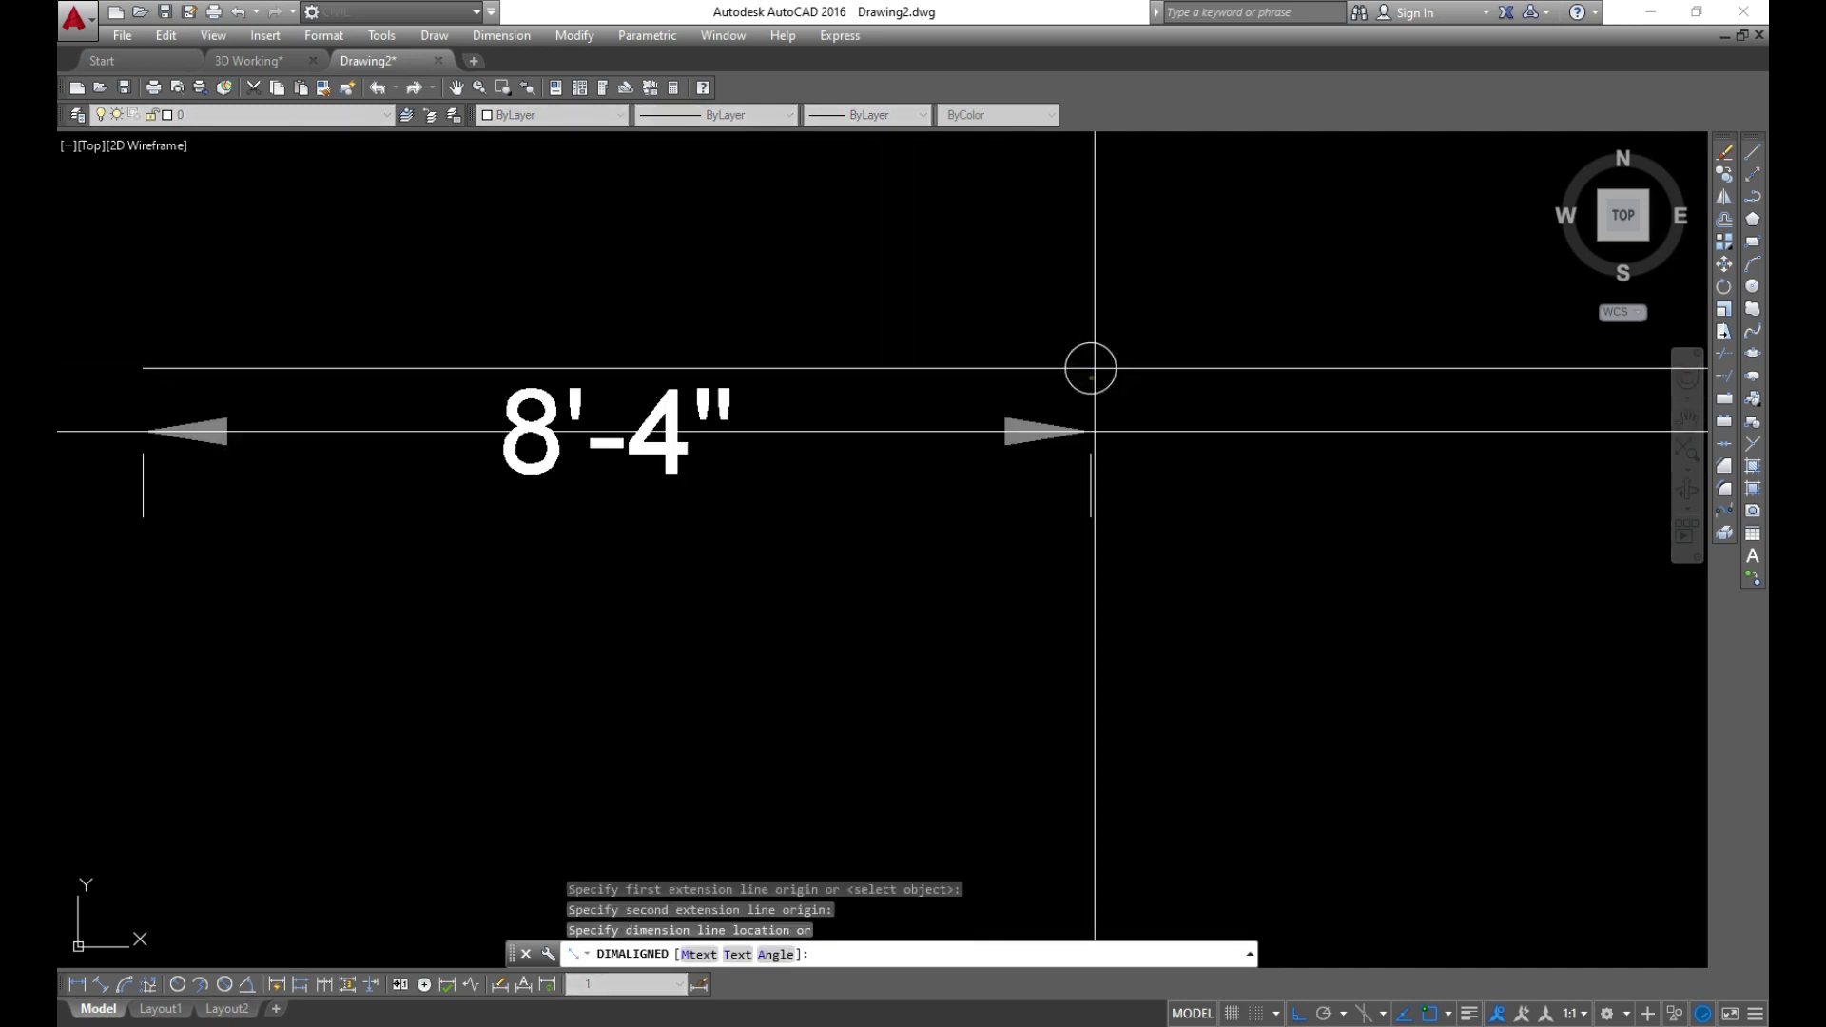
pyautogui.click(1056, 510)
pyautogui.click(324, 981)
pyautogui.scroll(-3, 627, 505)
pyautogui.click(1138, 449)
pyautogui.scroll(3, 1112, 448)
pyautogui.scroll(-4, 1109, 457)
pyautogui.moveTo(1292, 477); pyautogui.dragTo(1215, 503, button='middle')
pyautogui.click(1371, 483)
pyautogui.press('Escape')
# Delete the three 8'-4" dimensions and the two division points
pyautogui.click(1272, 696)
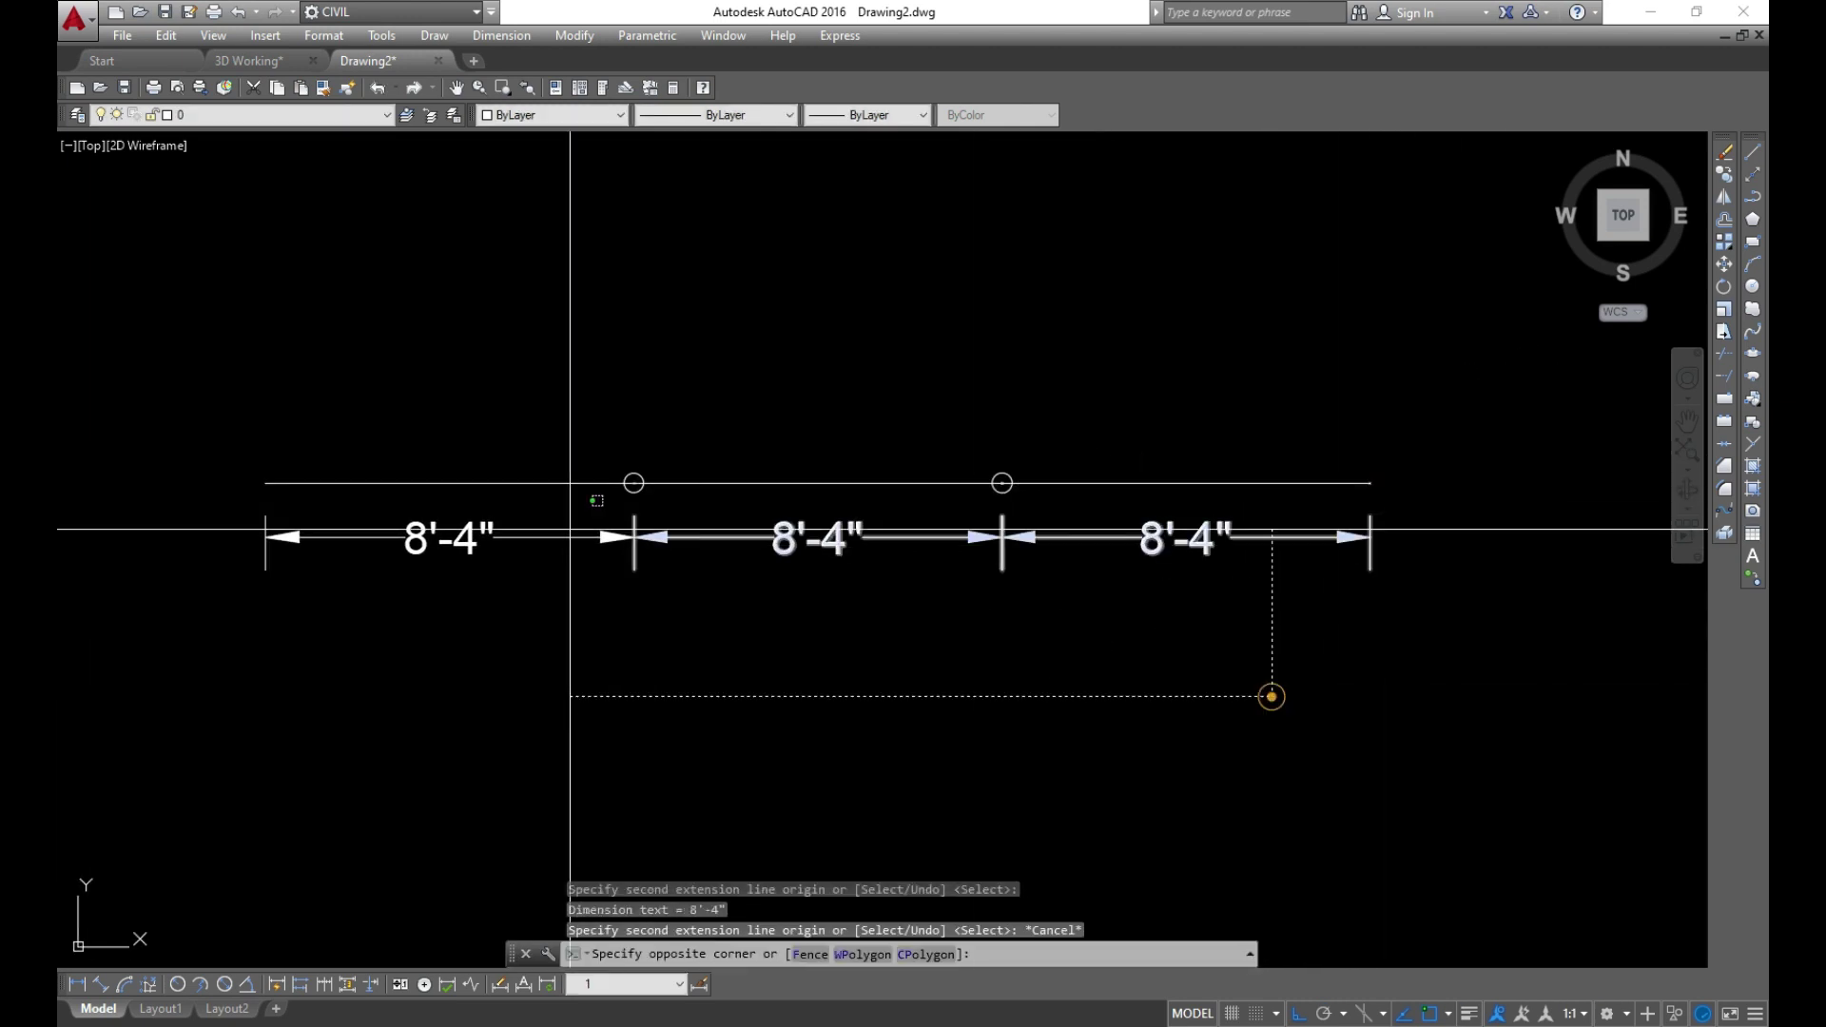
pyautogui.click(570, 529)
pyautogui.press('Delete')
pyautogui.click(496, 387)
pyautogui.click(966, 554)
pyautogui.press('Delete')
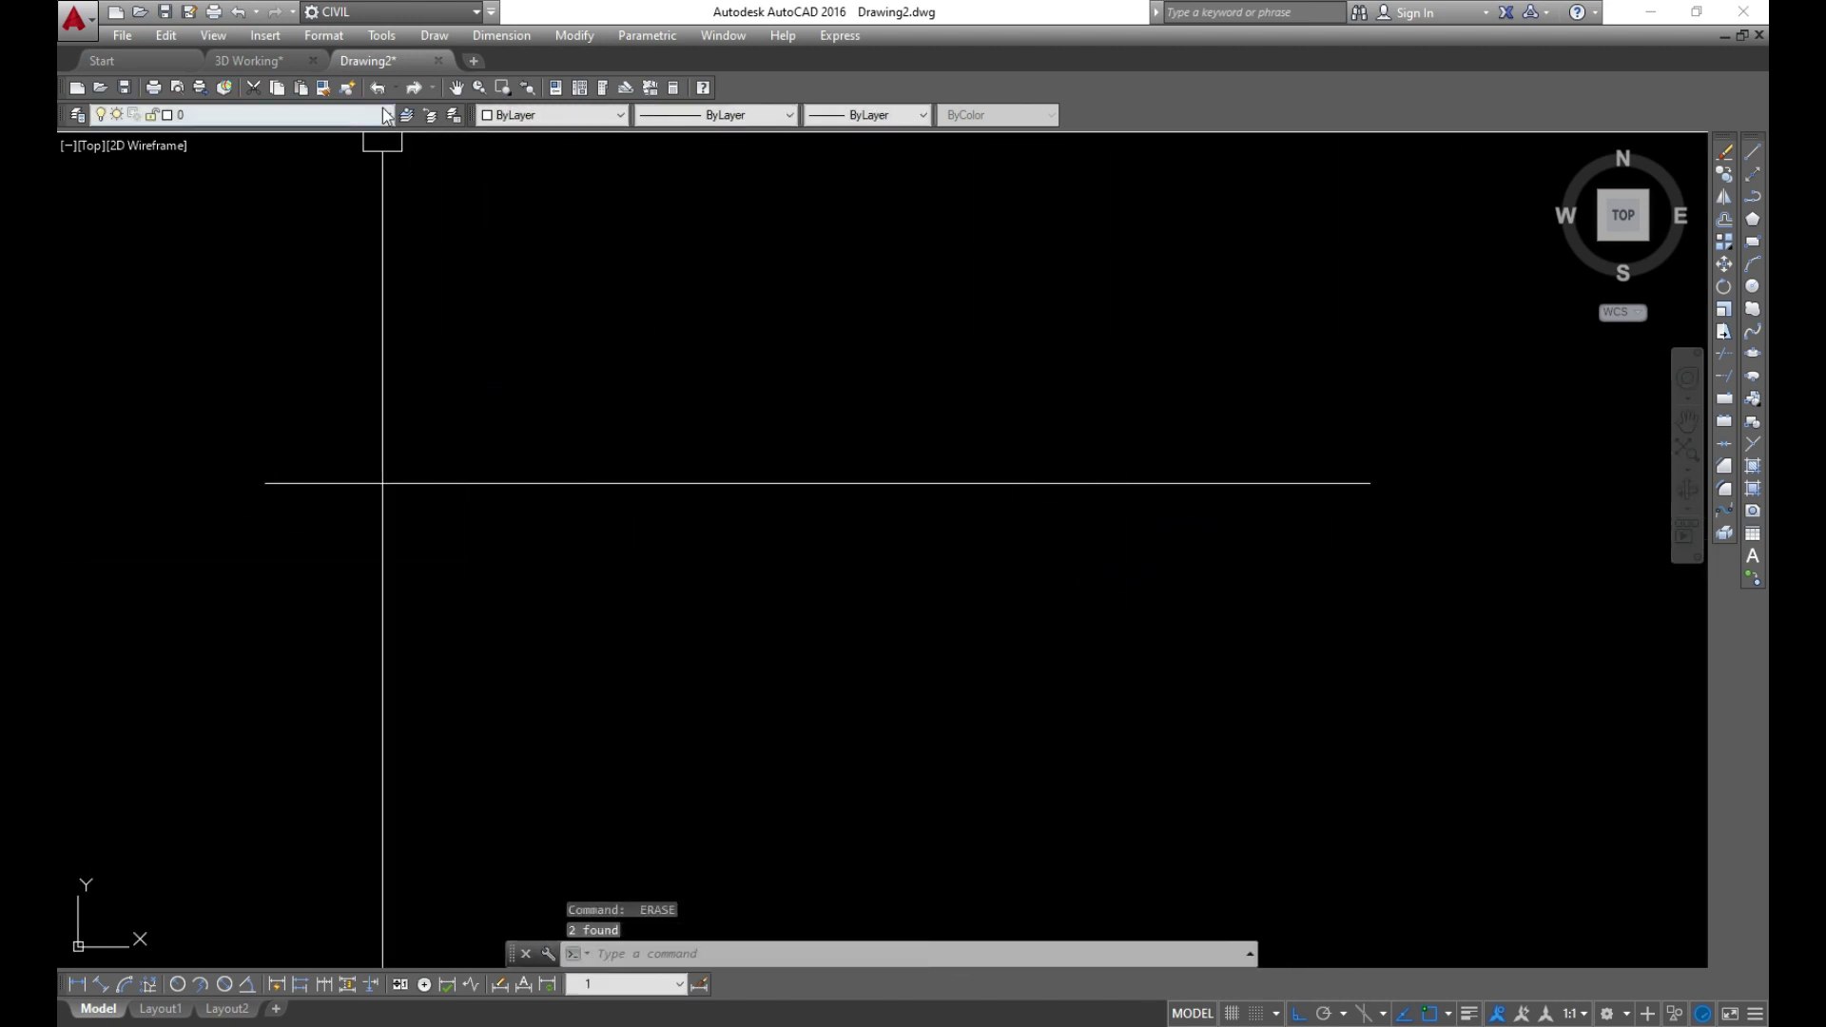
# Mark the 25' line every 4'-9" with Measure
pyautogui.click(434, 40)
pyautogui.moveTo(459, 470)
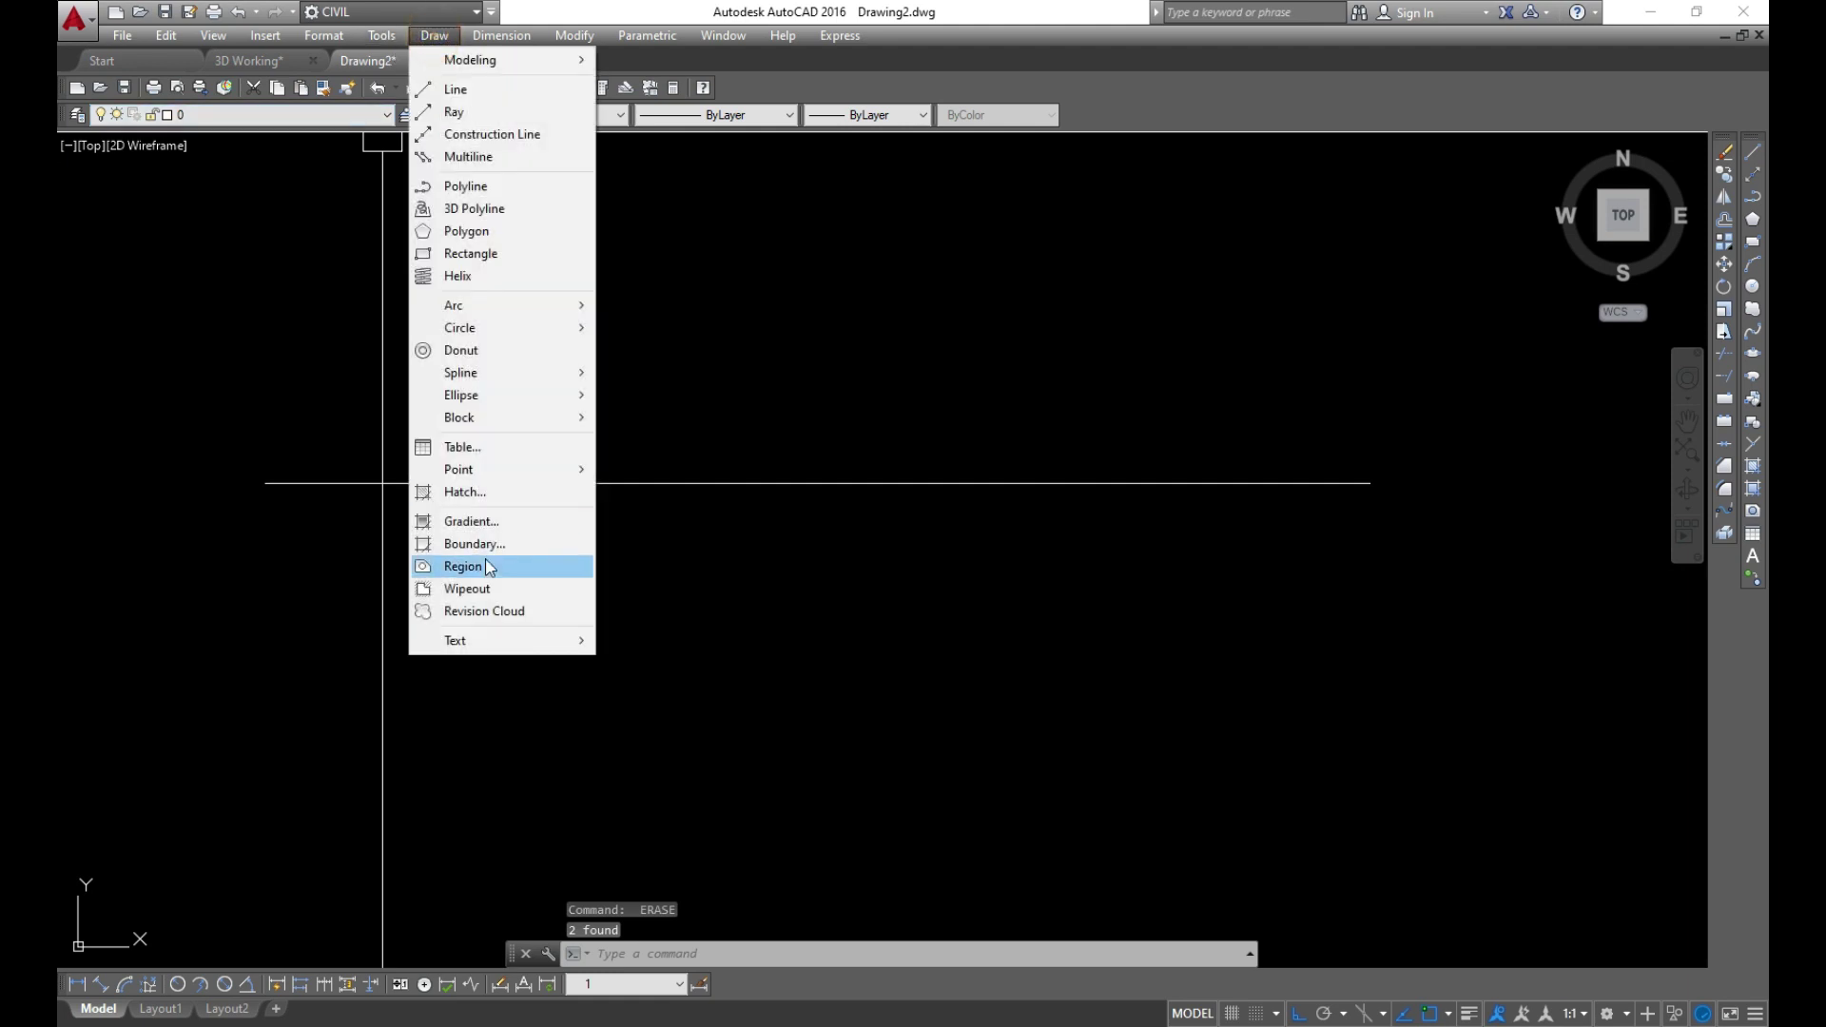
pyautogui.click(663, 548)
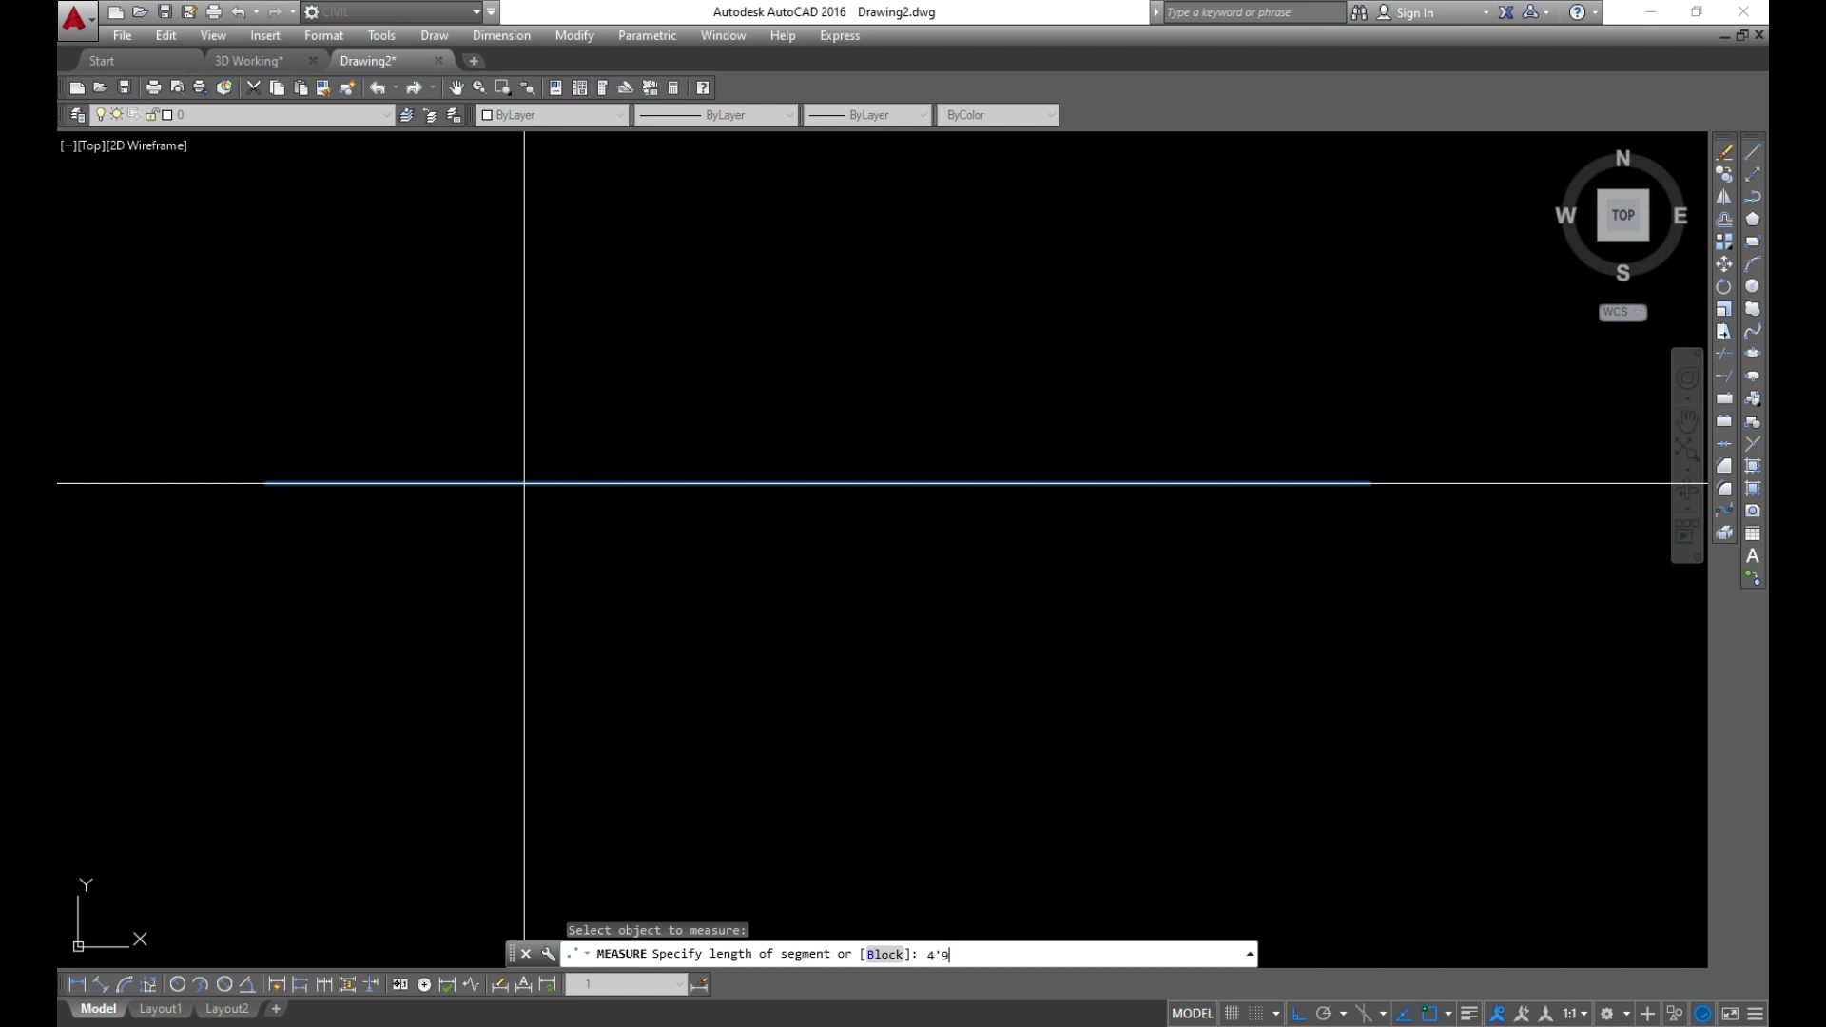
pyautogui.press('Return')
# Add an aligned 4'-9" dimension from the line's left end to the first mark
pyautogui.write('dal')
pyautogui.press('Return')
pyautogui.click(247, 483)
pyautogui.scroll(5, 437, 504)
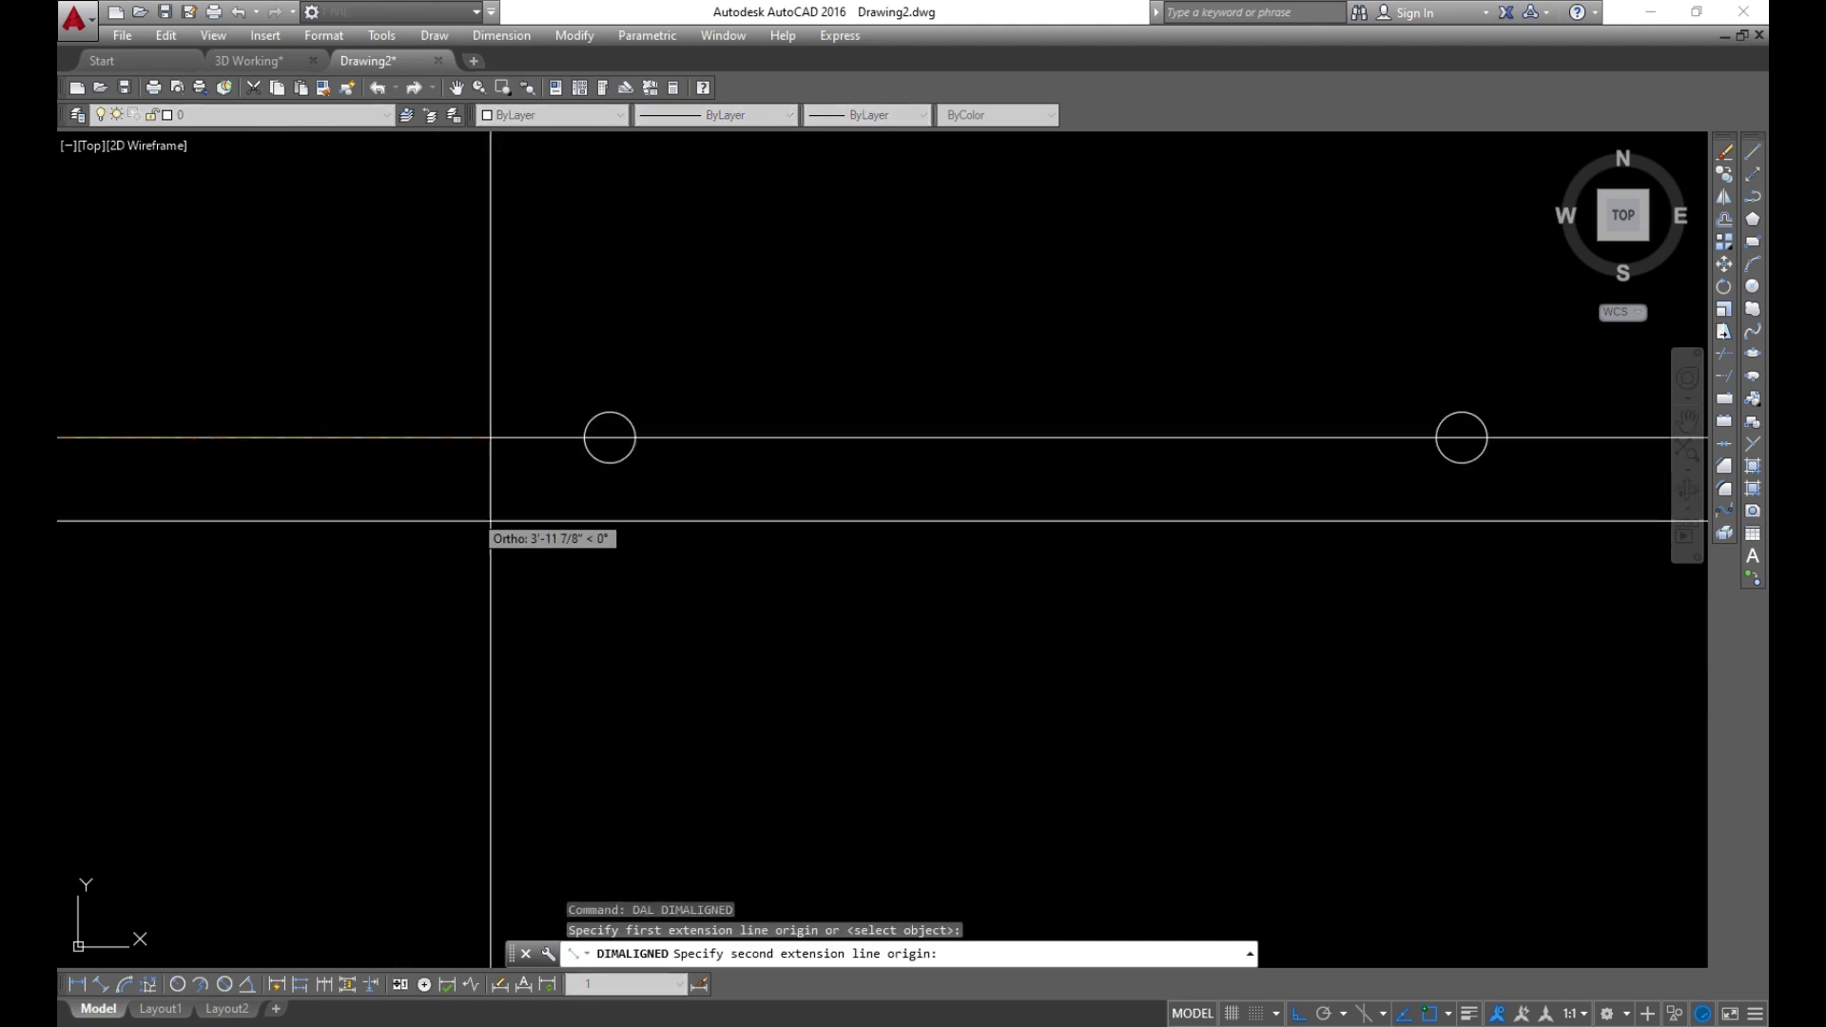
pyautogui.click(605, 438)
pyautogui.scroll(-4, 609, 437)
pyautogui.click(608, 574)
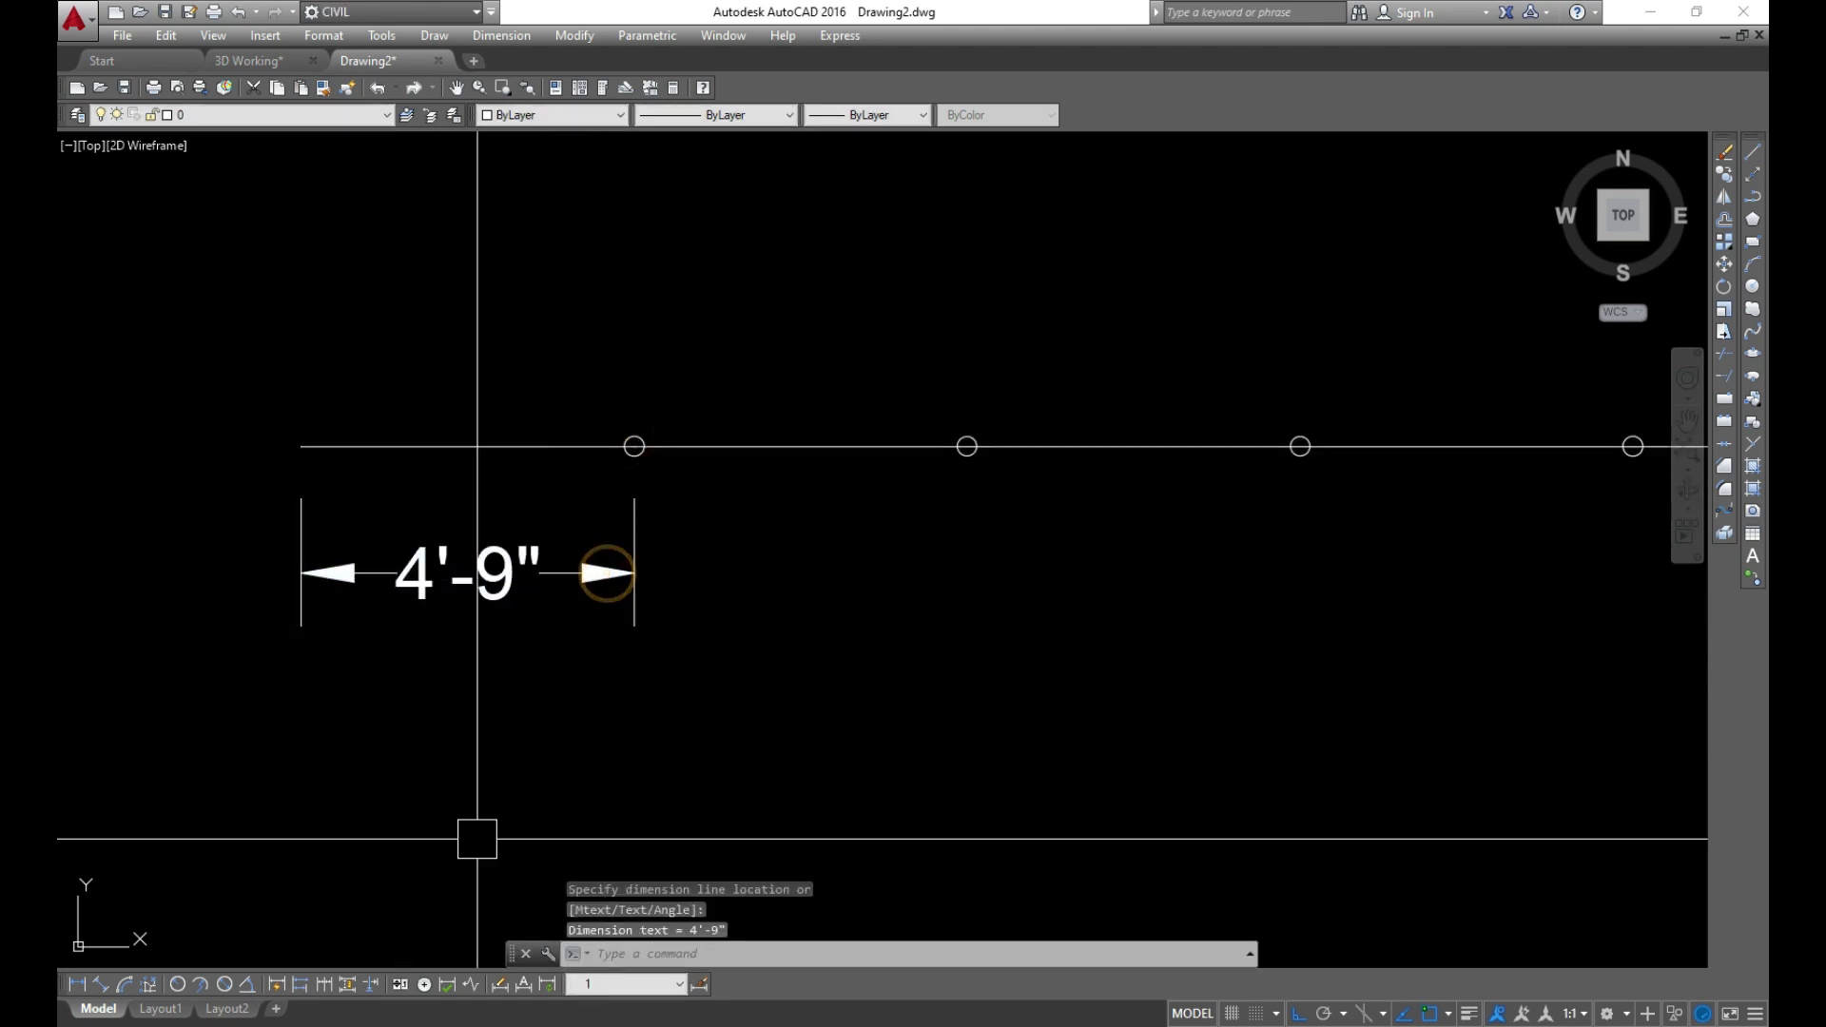
# Continue the dimension chain with further 4'-9" dimensions at each mark
pyautogui.click(349, 985)
pyautogui.scroll(1, 951, 483)
pyautogui.scroll(1, 946, 446)
pyautogui.click(999, 412)
pyautogui.scroll(-1, 781, 499)
pyautogui.scroll(-1, 779, 495)
pyautogui.scroll(1, 1191, 494)
pyautogui.scroll(2, 1191, 476)
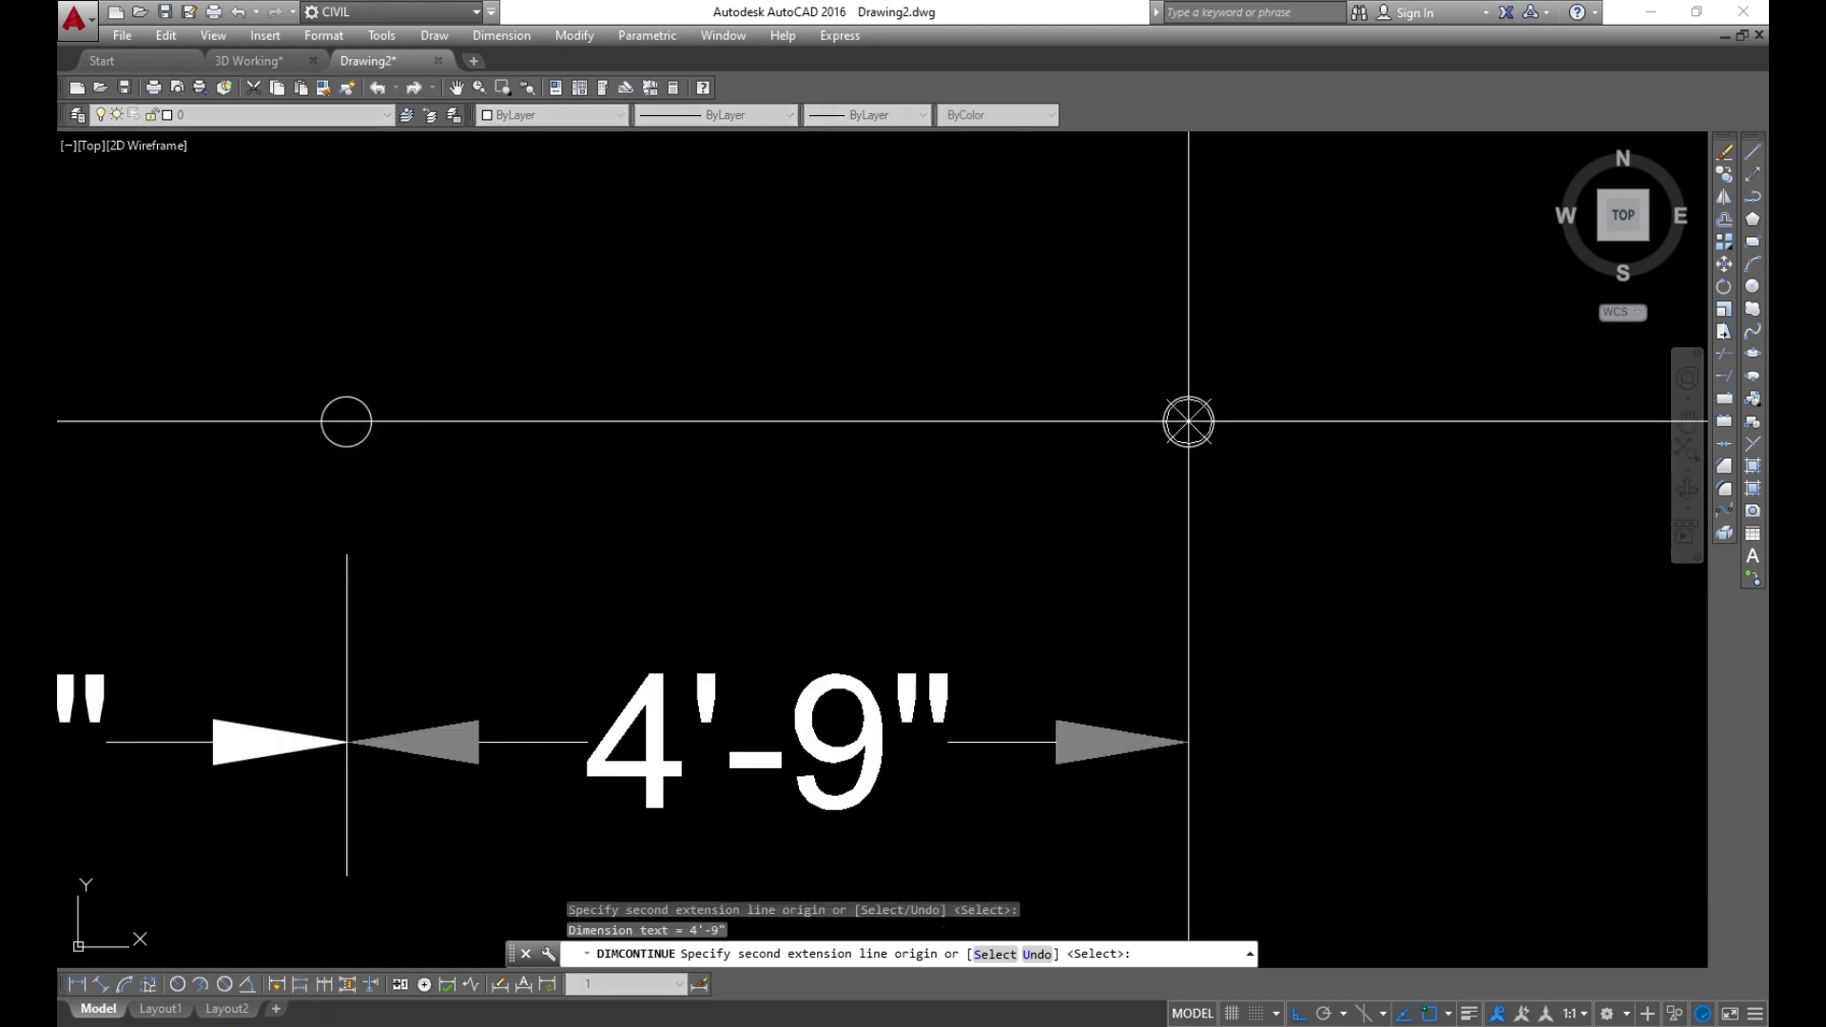
pyautogui.click(1186, 419)
pyautogui.scroll(-6, 1122, 571)
pyautogui.scroll(4, 1235, 495)
pyautogui.click(1052, 499)
pyautogui.scroll(-2, 1059, 496)
pyautogui.scroll(2, 743, 604)
pyautogui.scroll(3, 856, 533)
pyautogui.click(948, 500)
pyautogui.scroll(-2, 1002, 558)
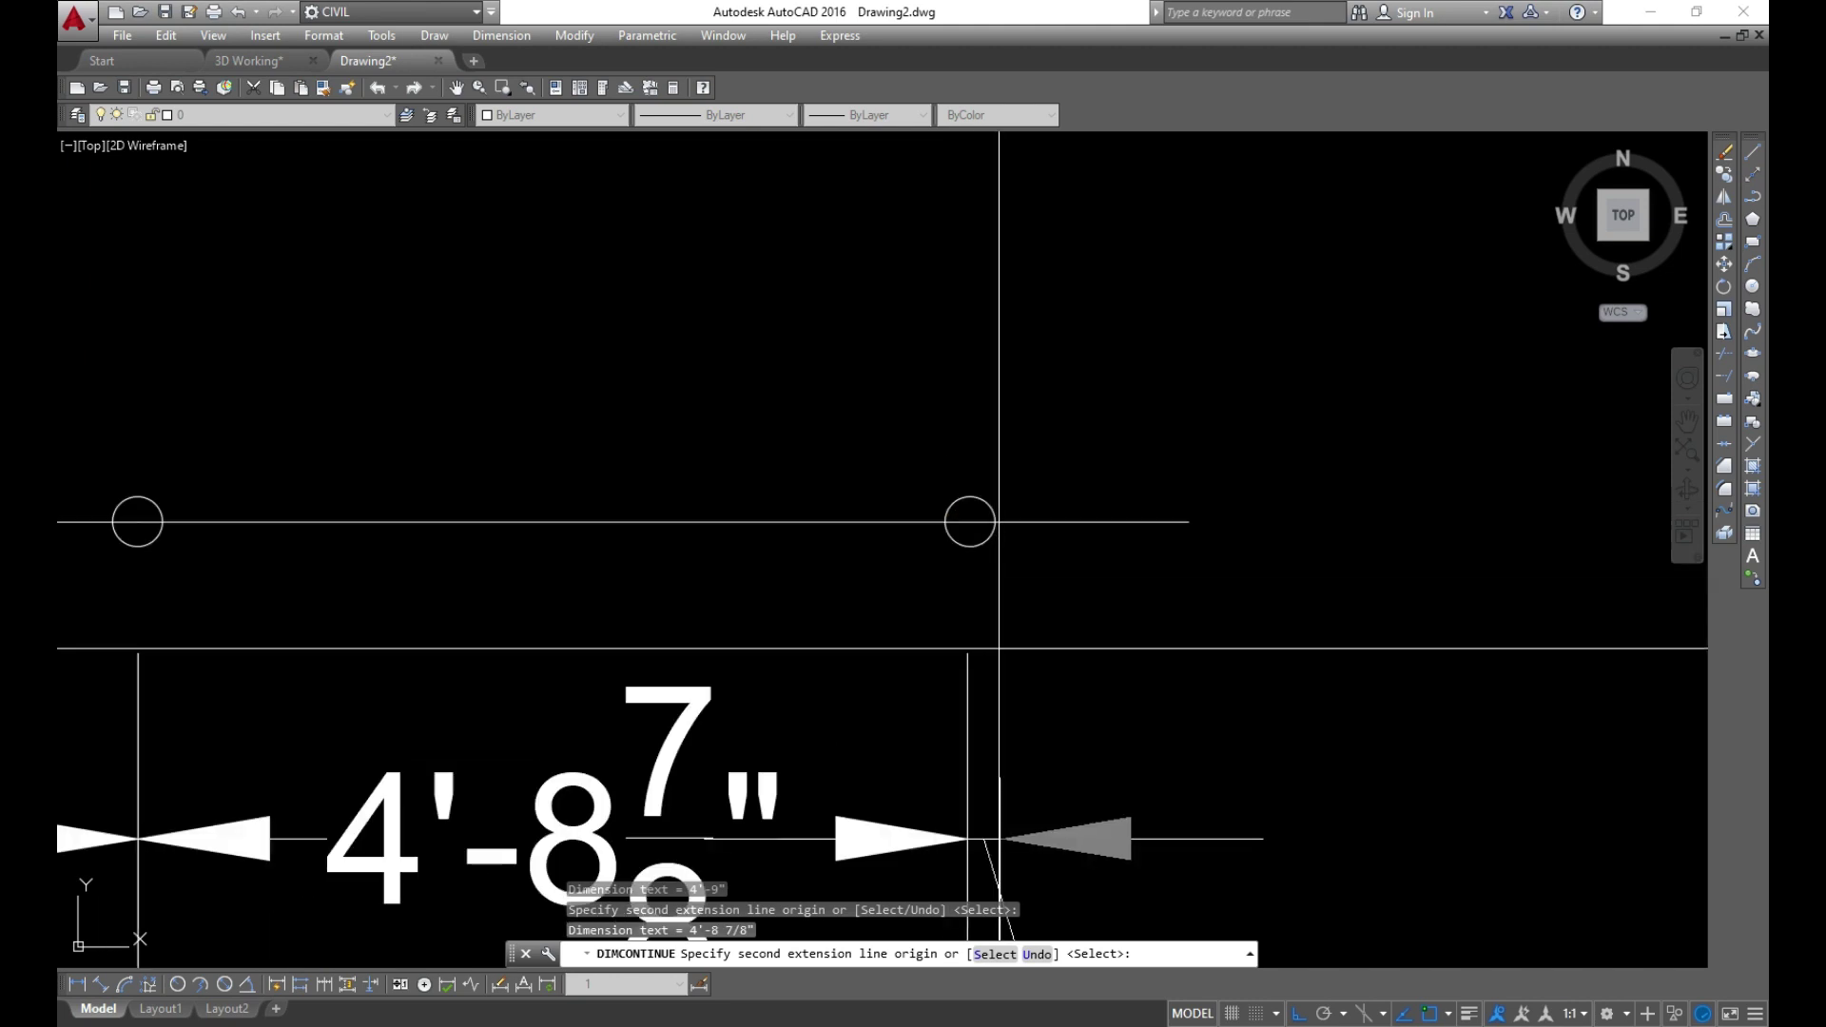
pyautogui.scroll(2, 968, 571)
pyautogui.scroll(1, 898, 575)
# Undo the wrong 4'-8 7/8" dimension and end the chain with a 1'-3" remainder
pyautogui.write('u')
pyautogui.press('Return')
pyautogui.scroll(-4, 1101, 575)
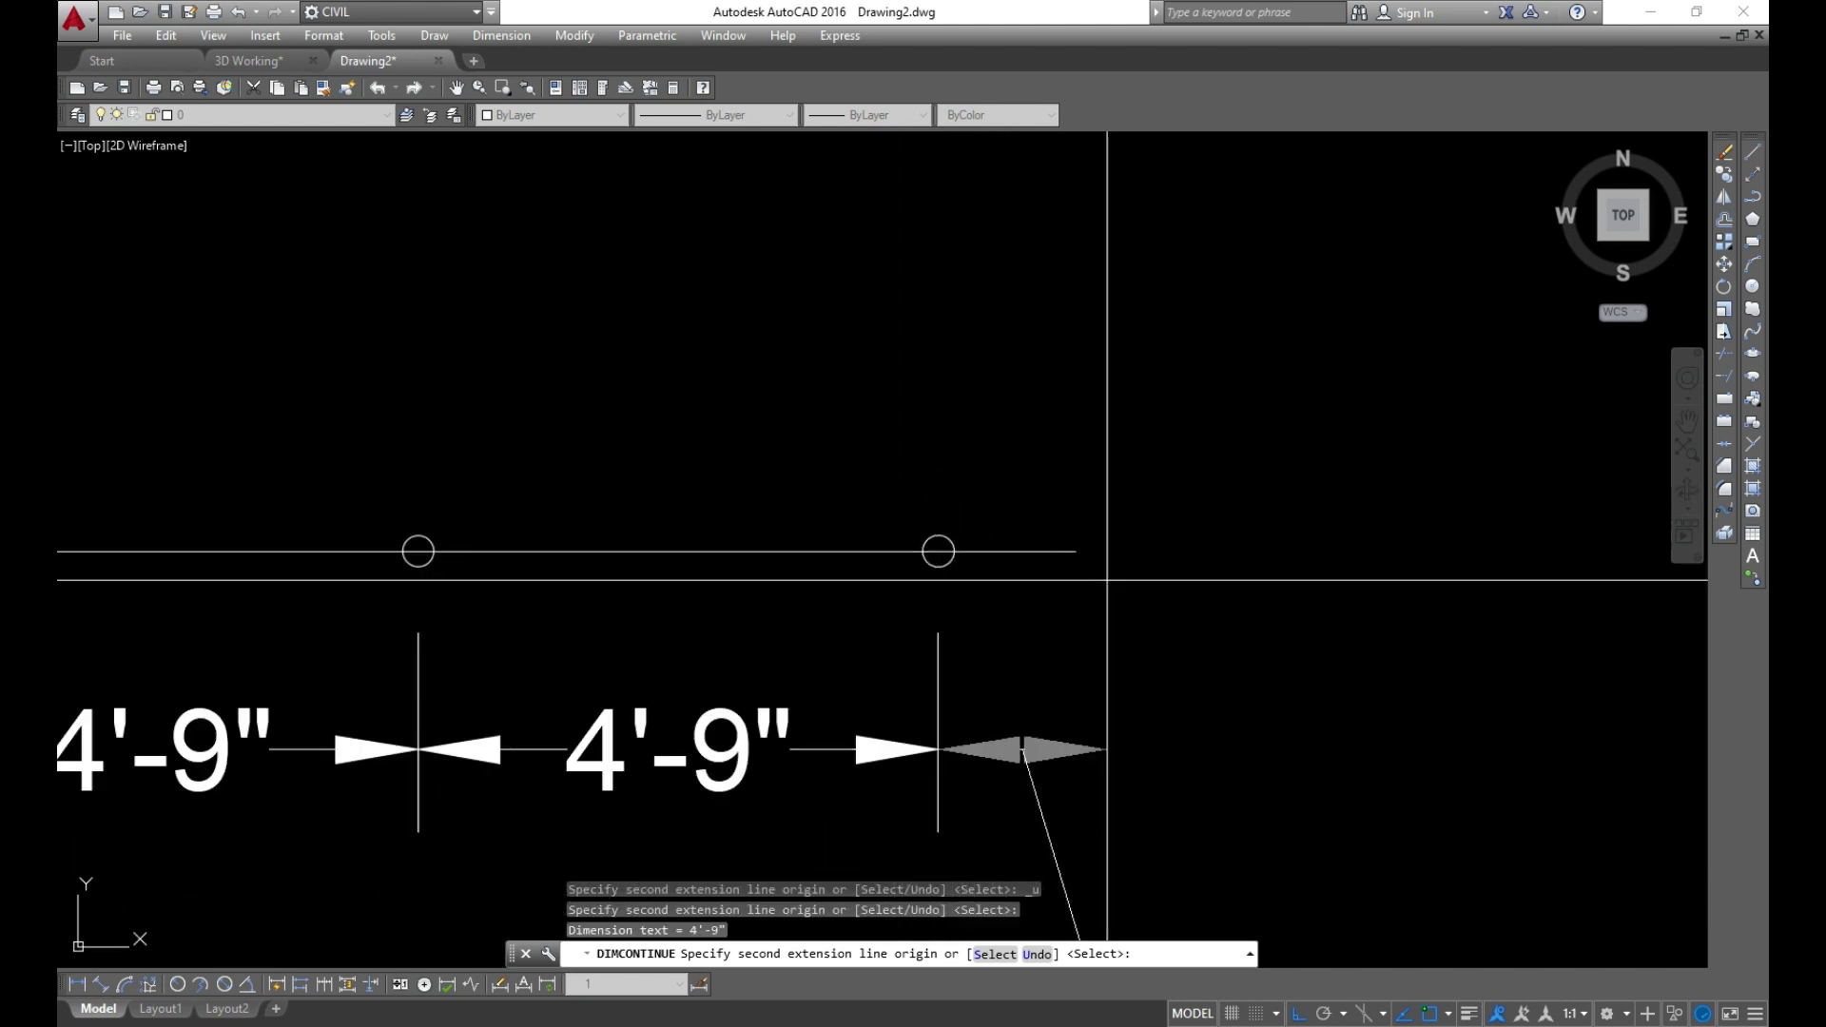
pyautogui.click(1075, 552)
pyautogui.scroll(-4, 1085, 580)
pyautogui.press('Escape')
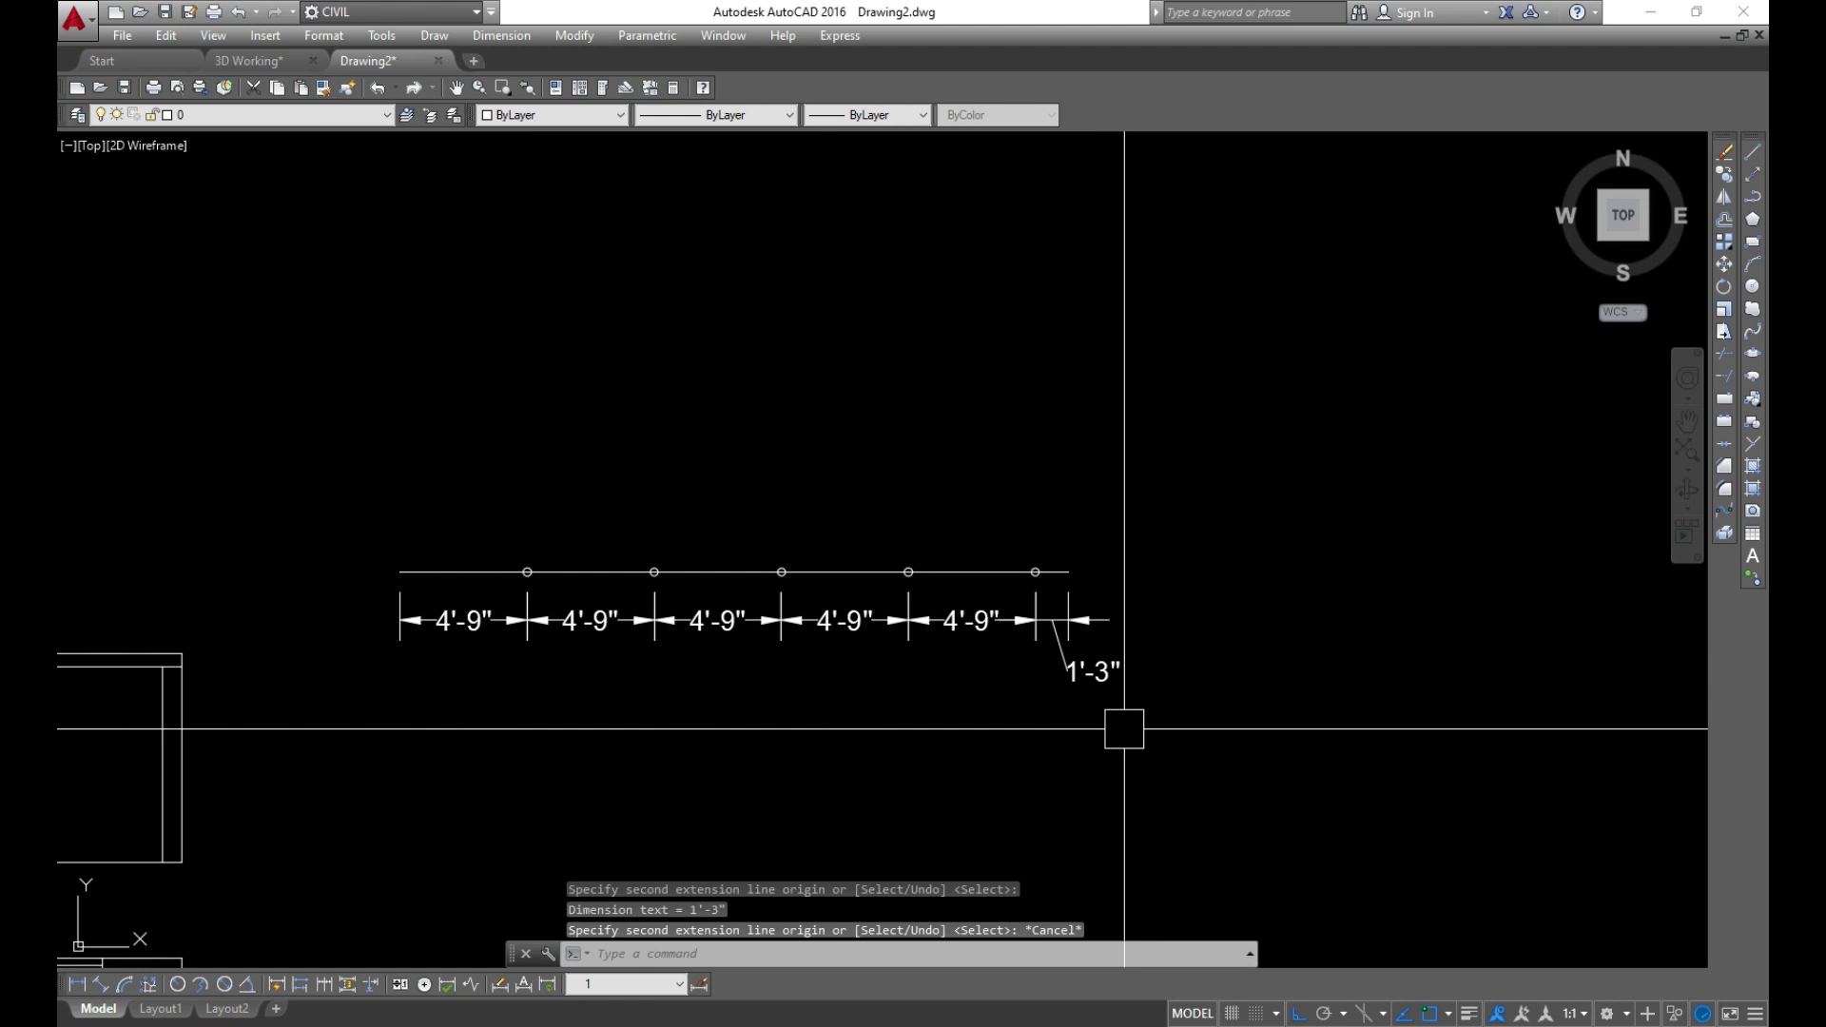
# Center the dimension chain in view and begin window-selecting the dimensions
pyautogui.scroll(3, 1085, 747)
pyautogui.moveTo(1052, 603); pyautogui.dragTo(1143, 599, button='middle')
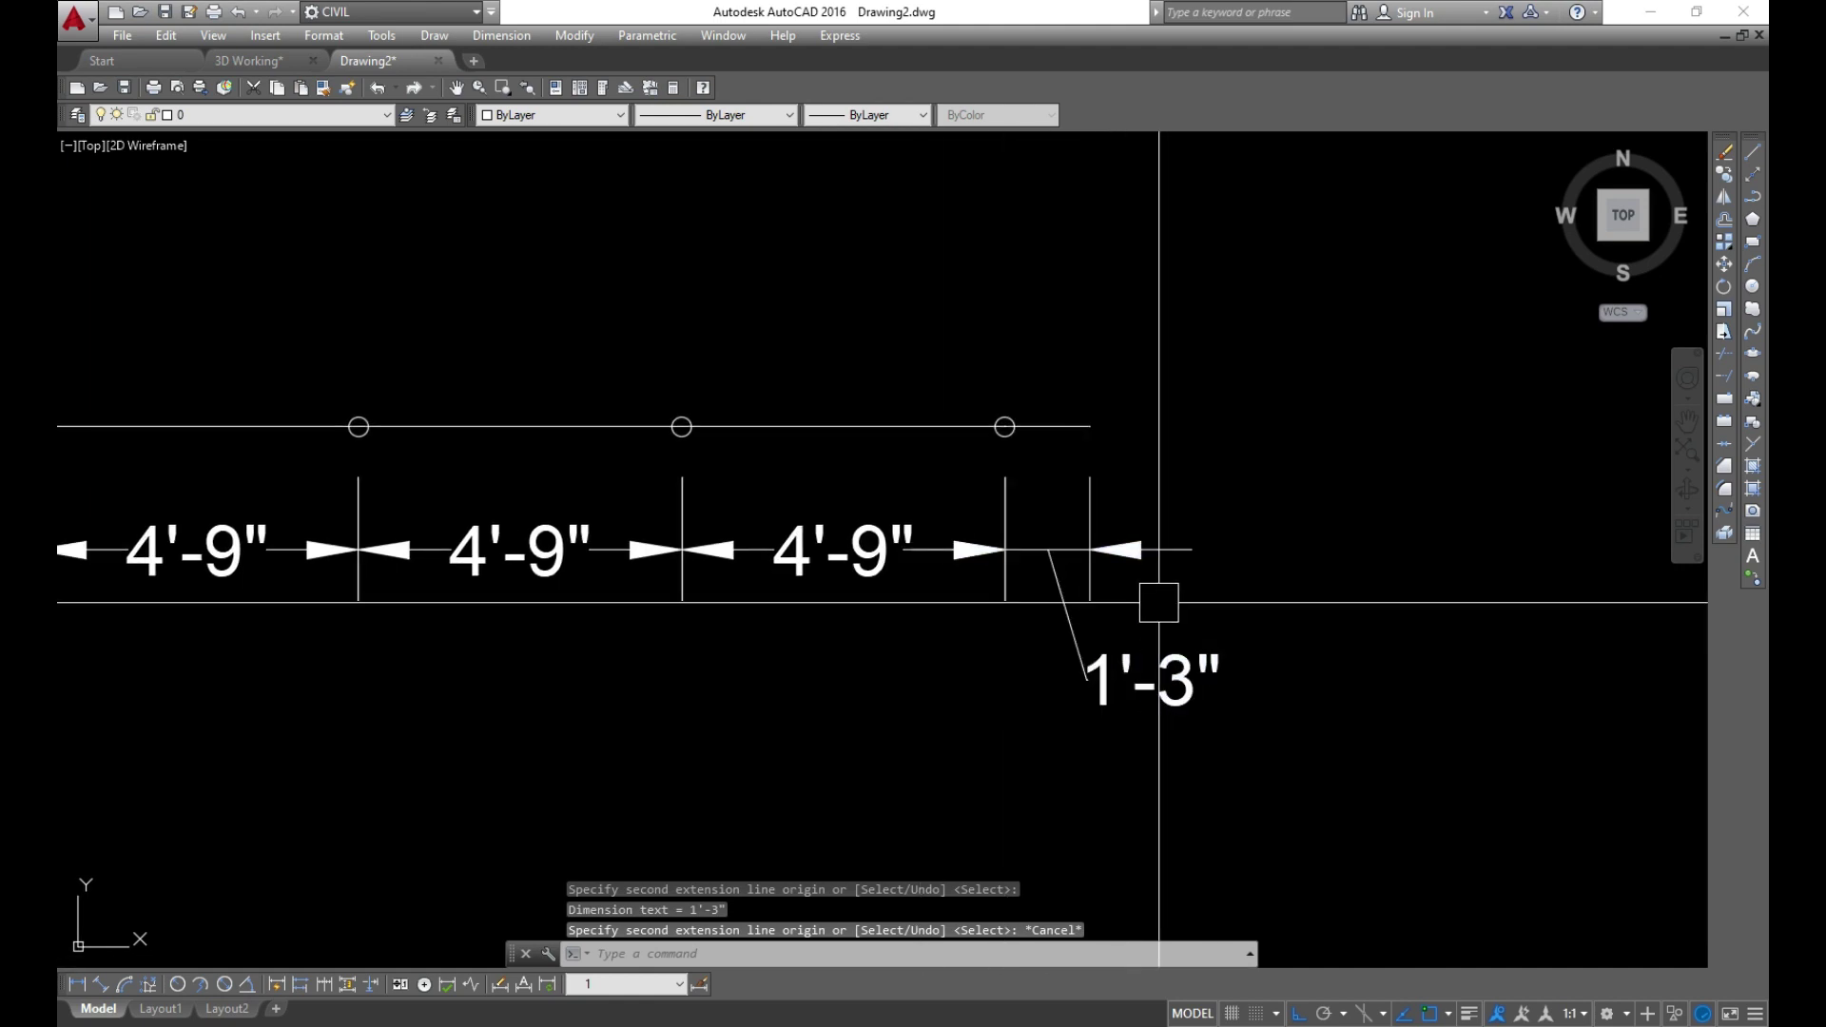
pyautogui.scroll(-4, 955, 651)
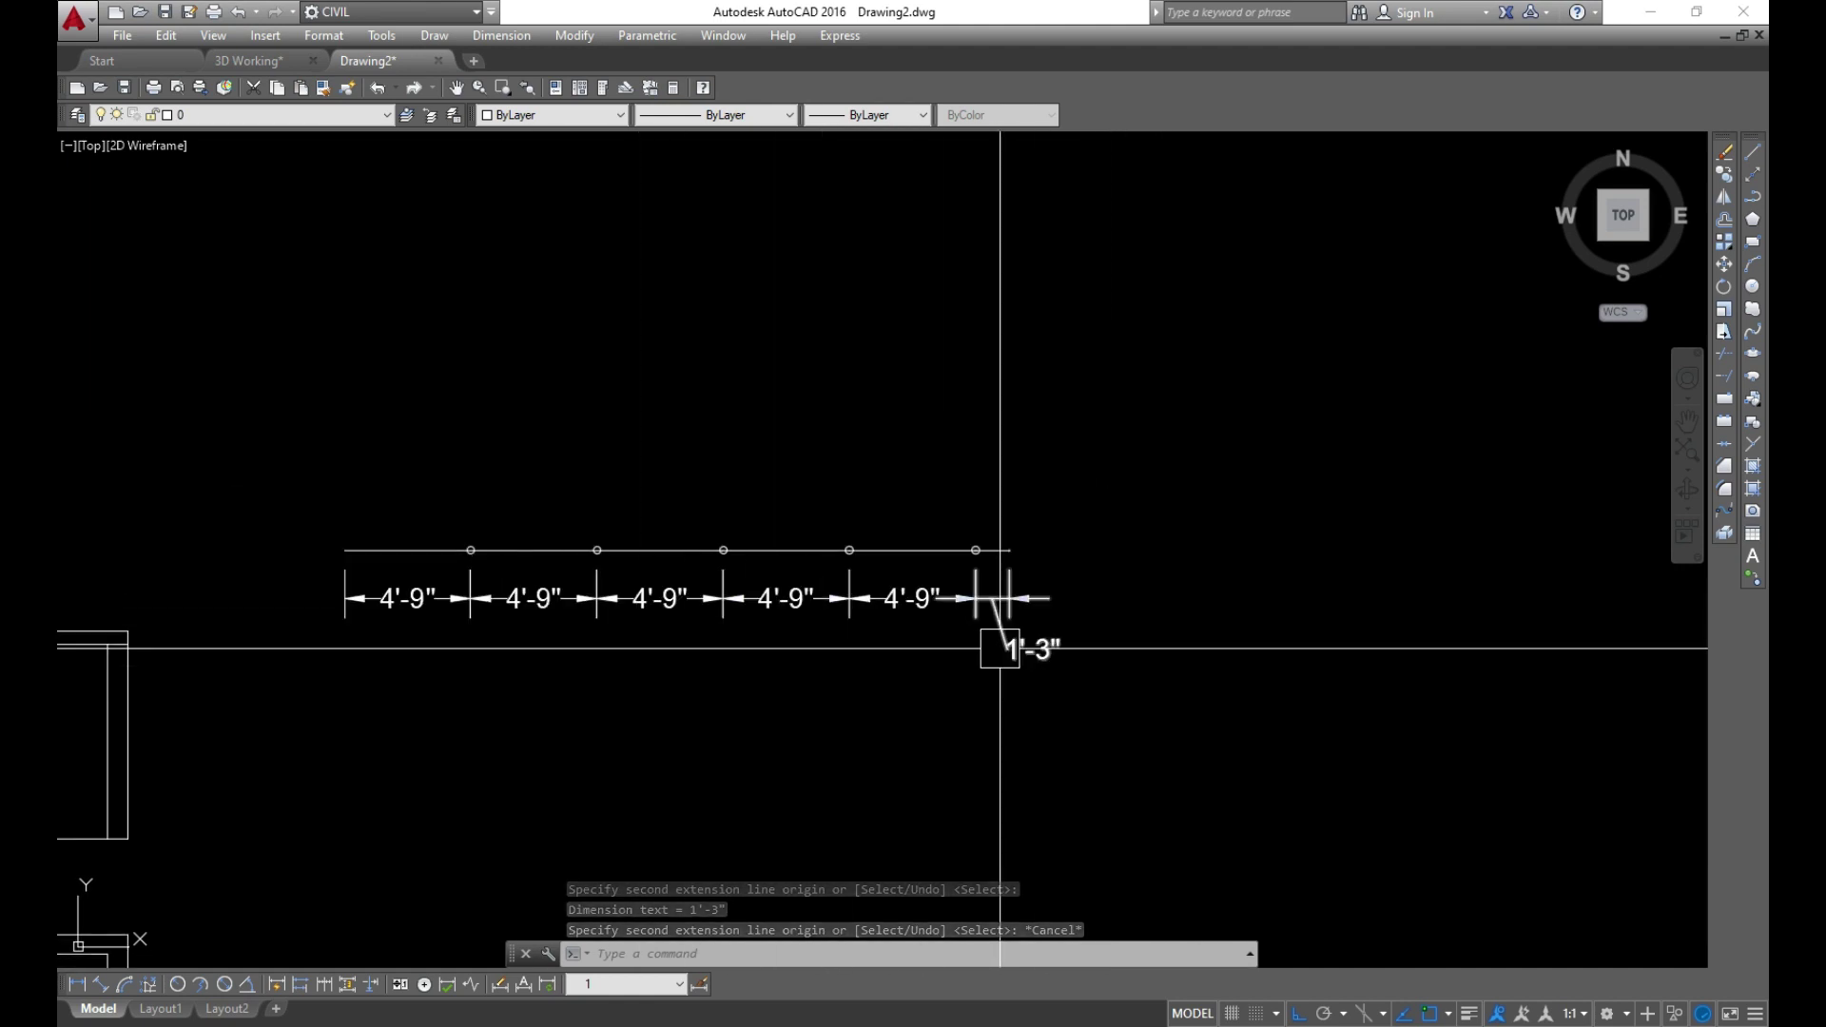
pyautogui.scroll(1, 857, 645)
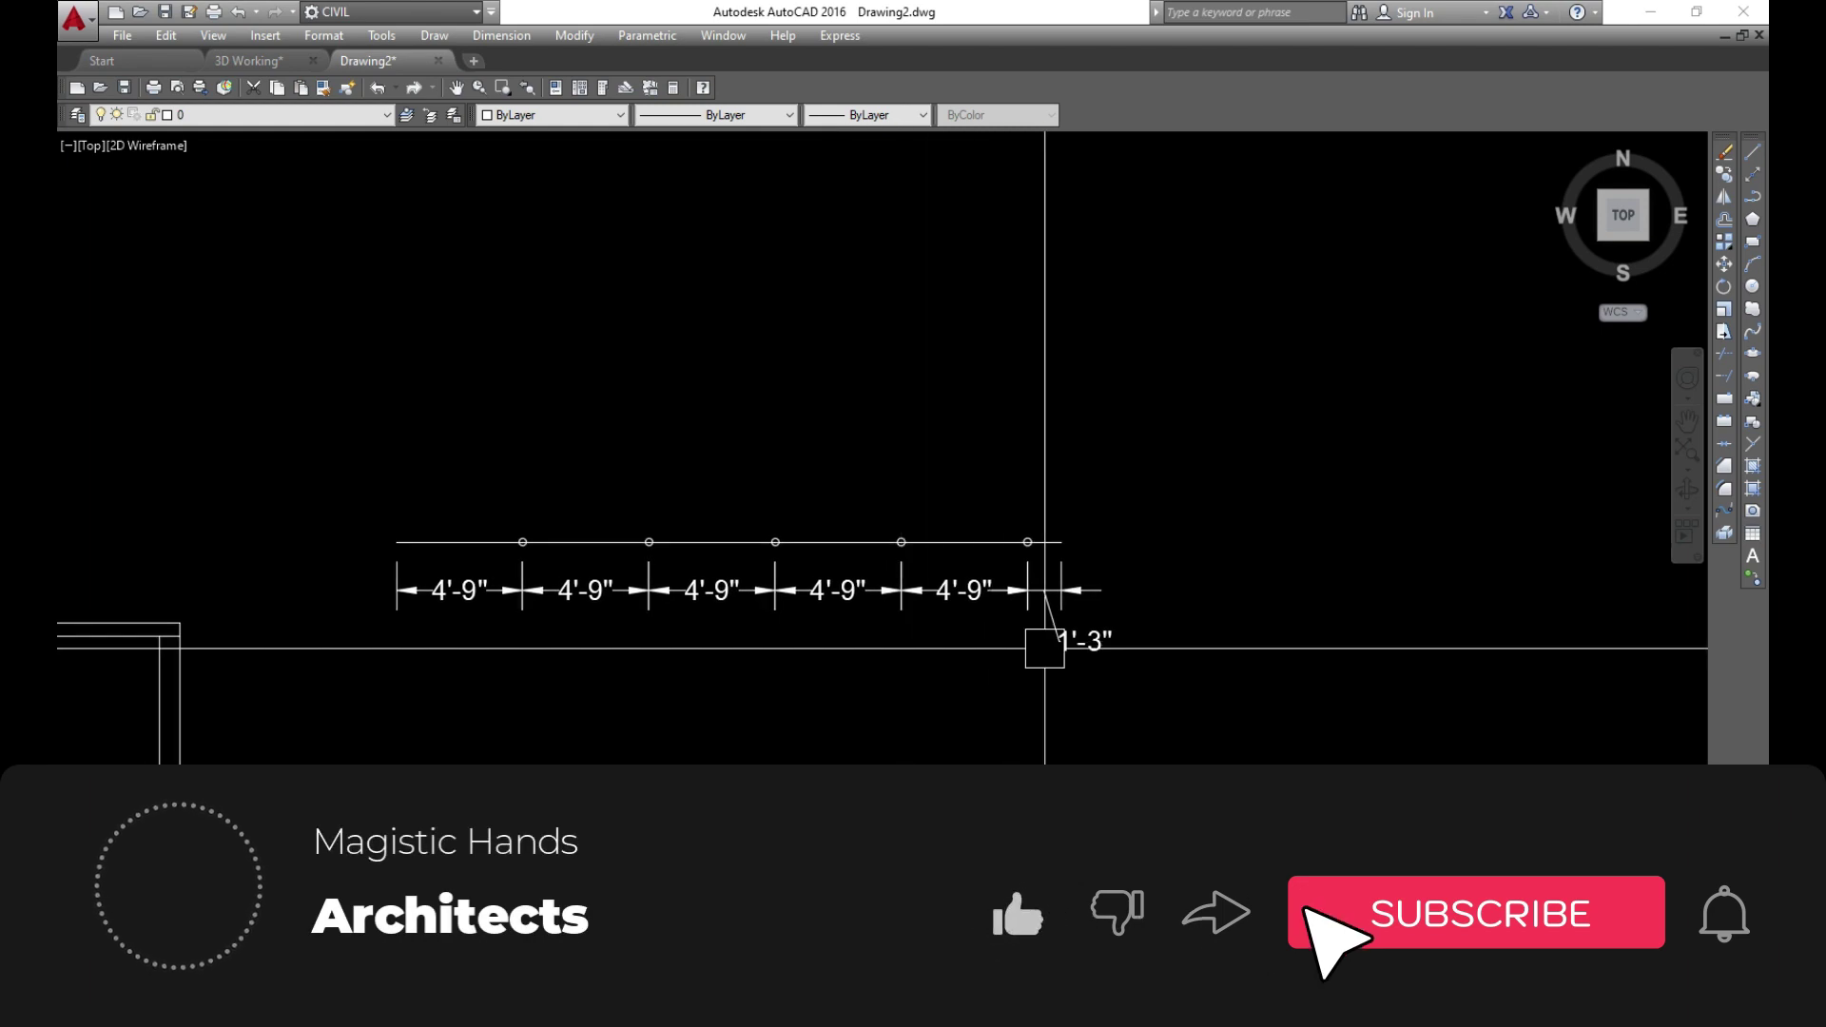
pyautogui.scroll(2, 999, 639)
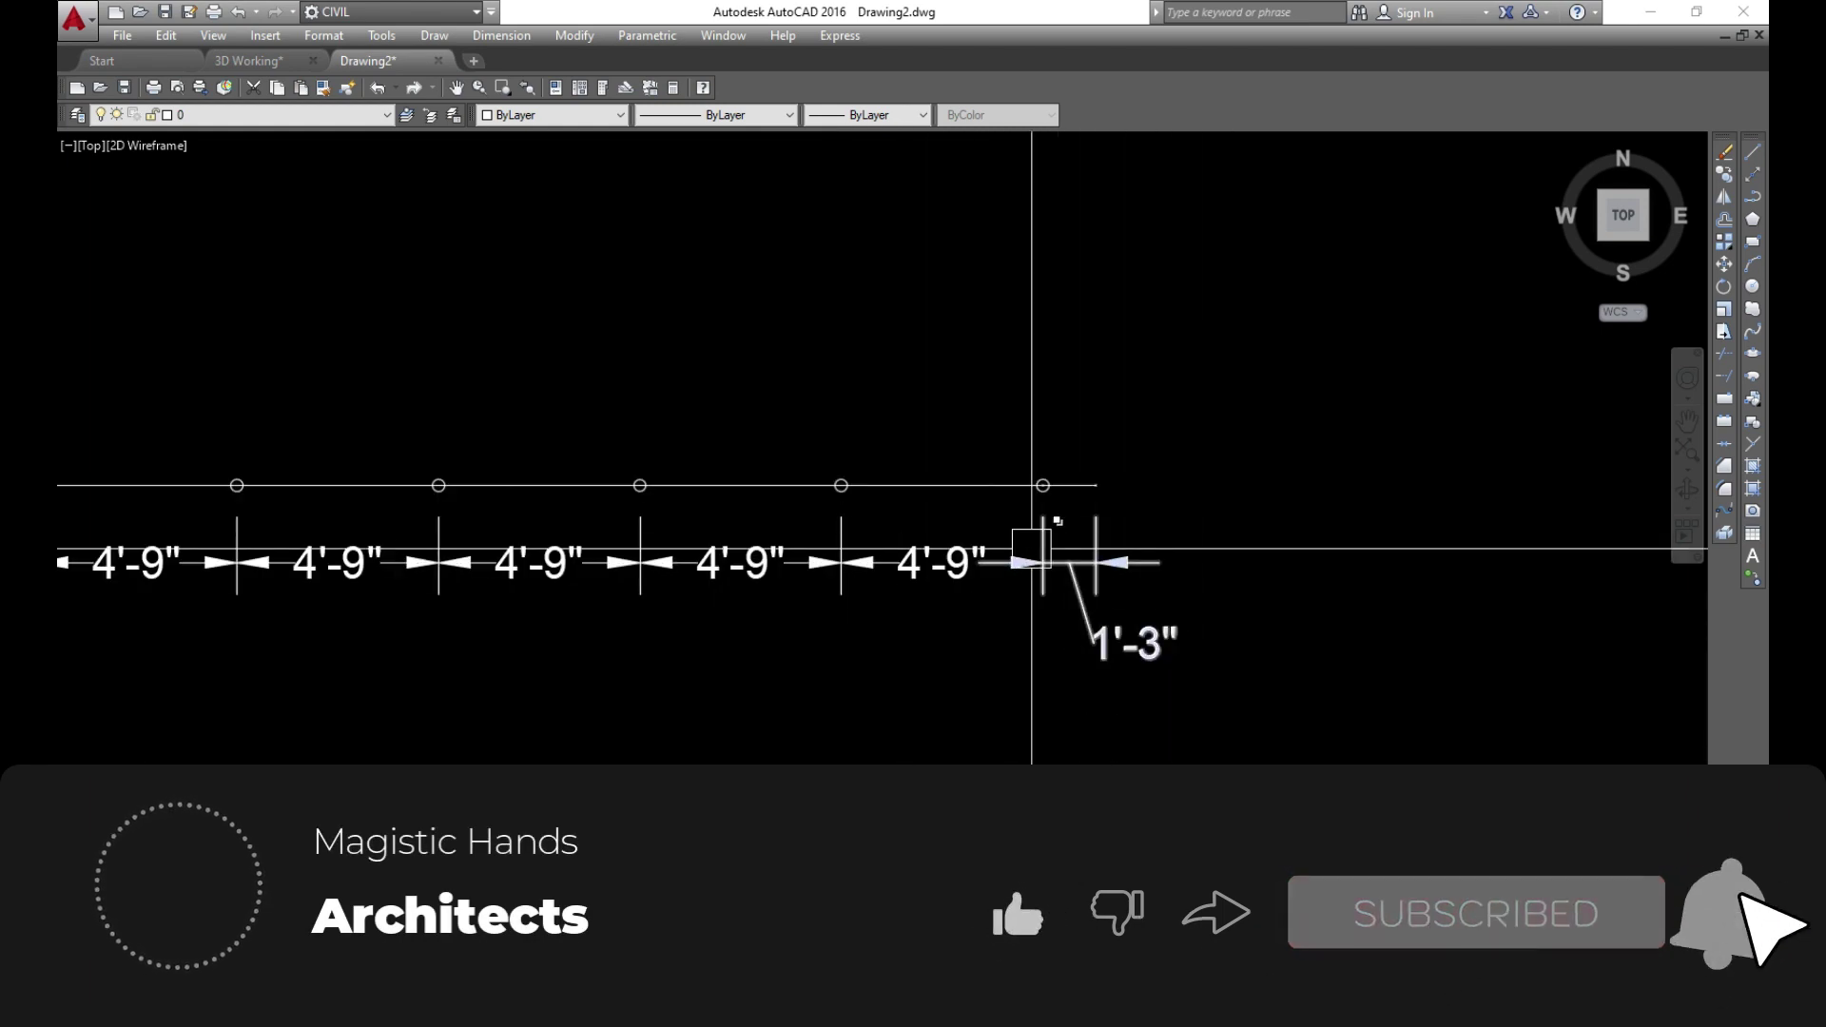
pyautogui.scroll(-3, 1230, 549)
pyautogui.click(1308, 668)
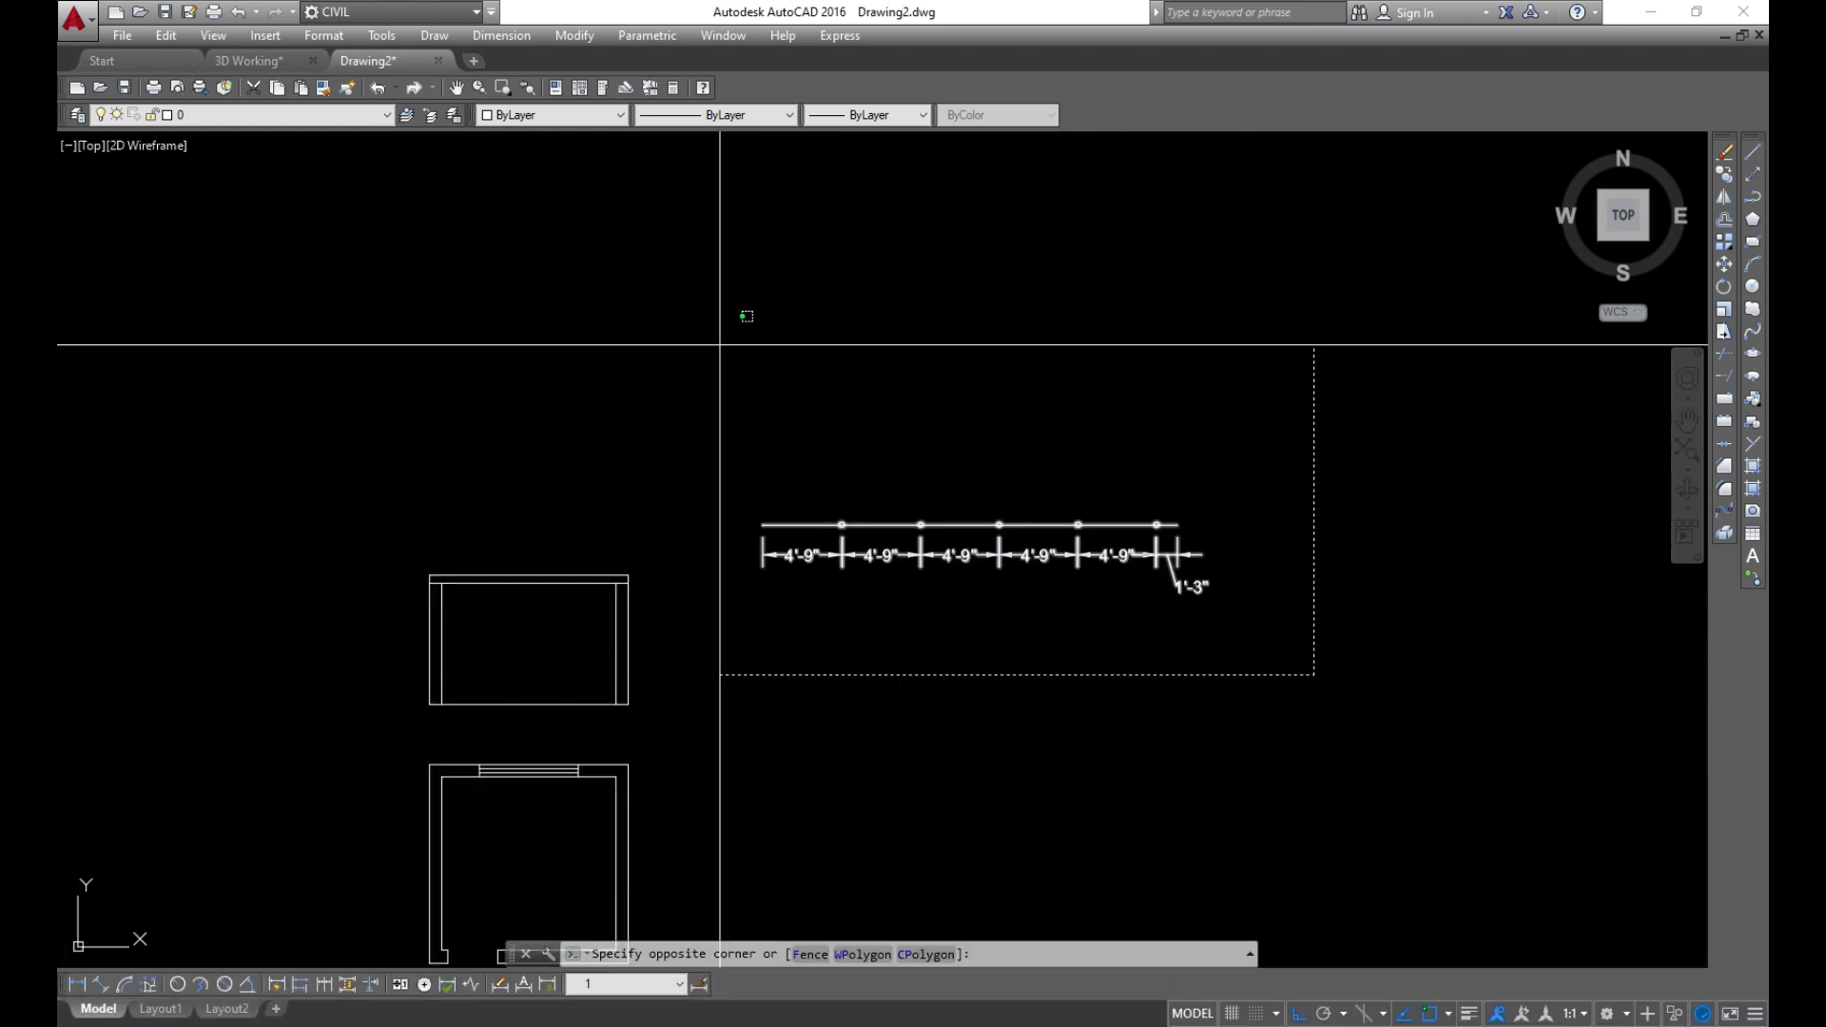
# Erase the 12 selected dimensions and zoom around the room outlines
pyautogui.click(720, 355)
pyautogui.write('e')
pyautogui.press('Return')
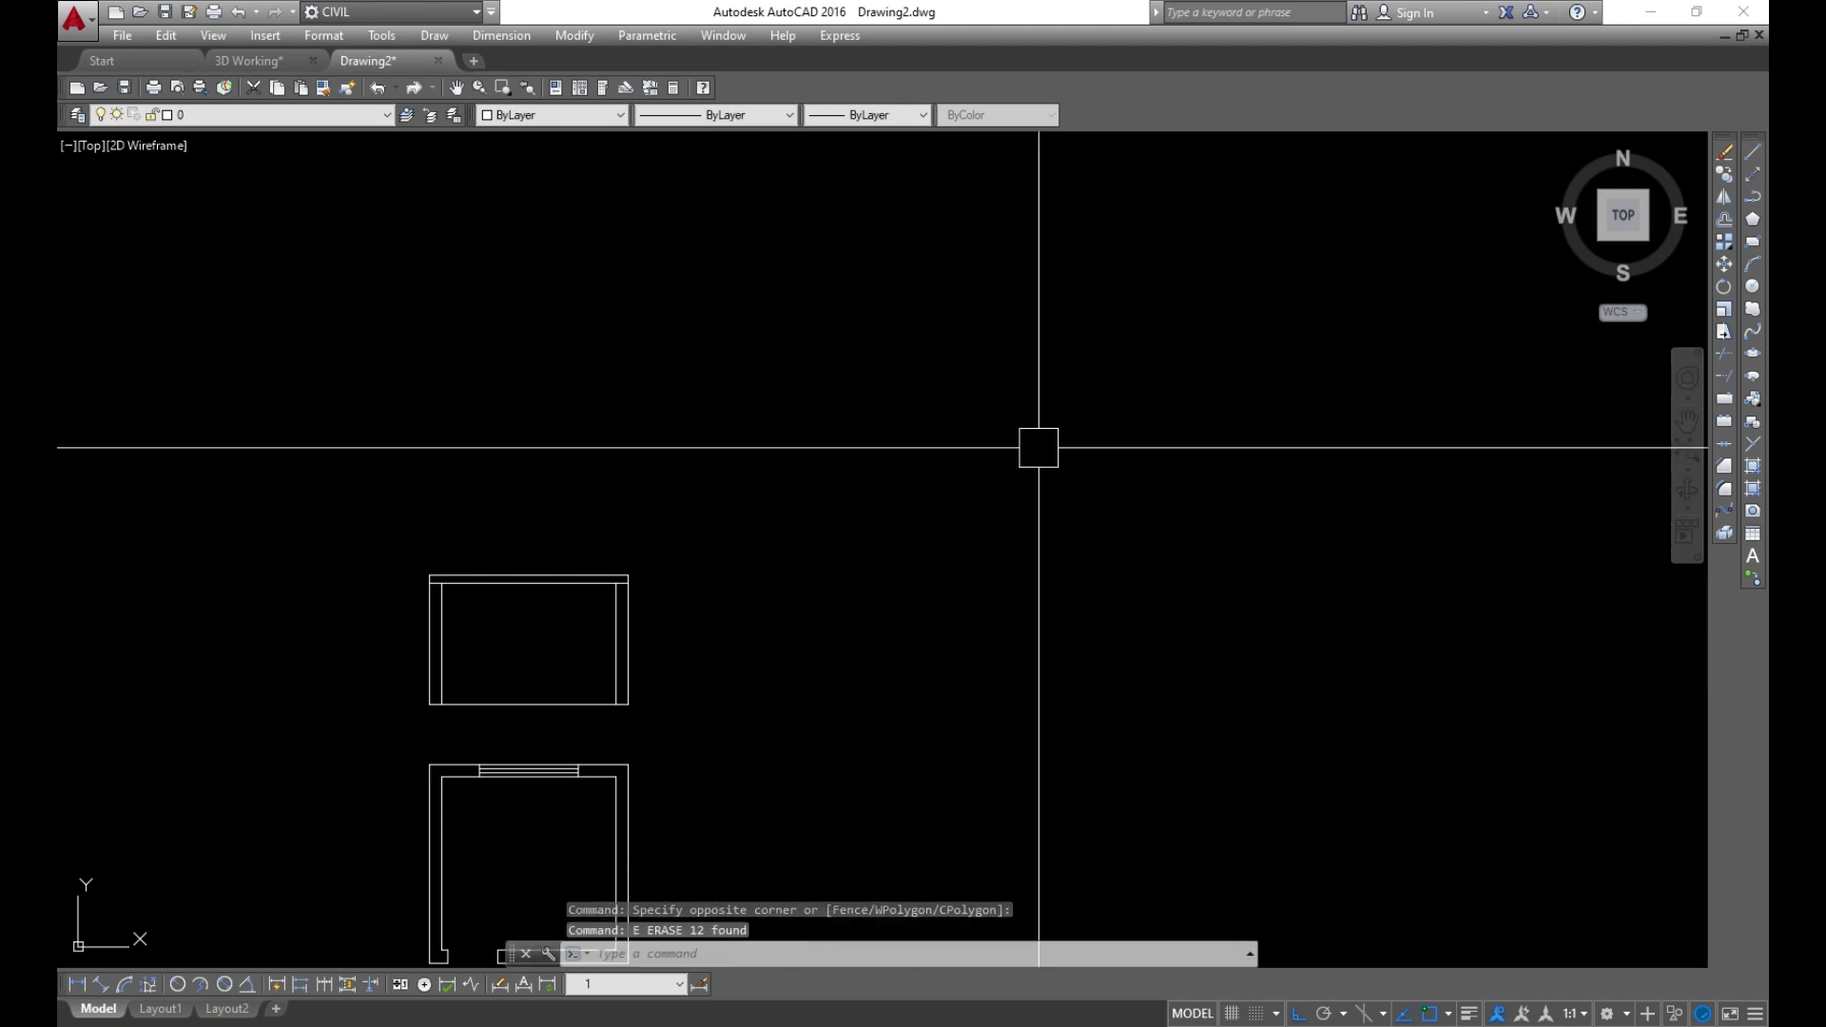
pyautogui.scroll(-1, 954, 545)
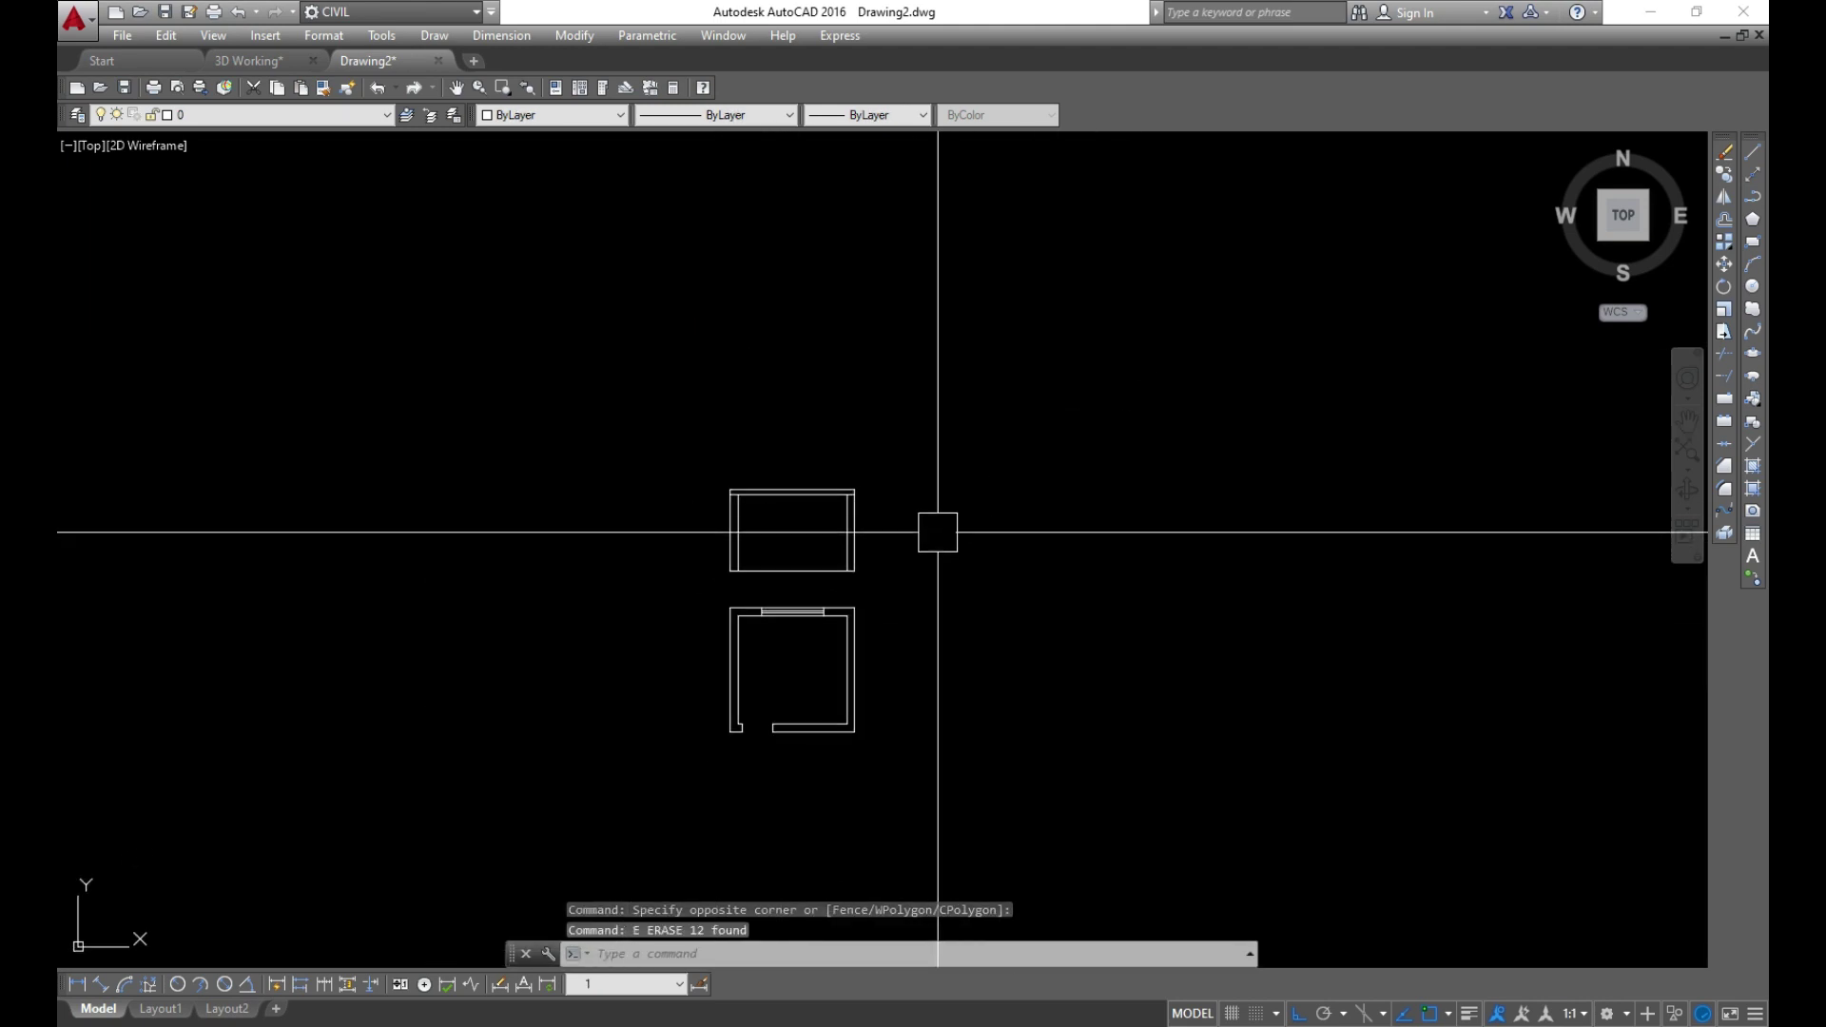
pyautogui.scroll(4, 740, 682)
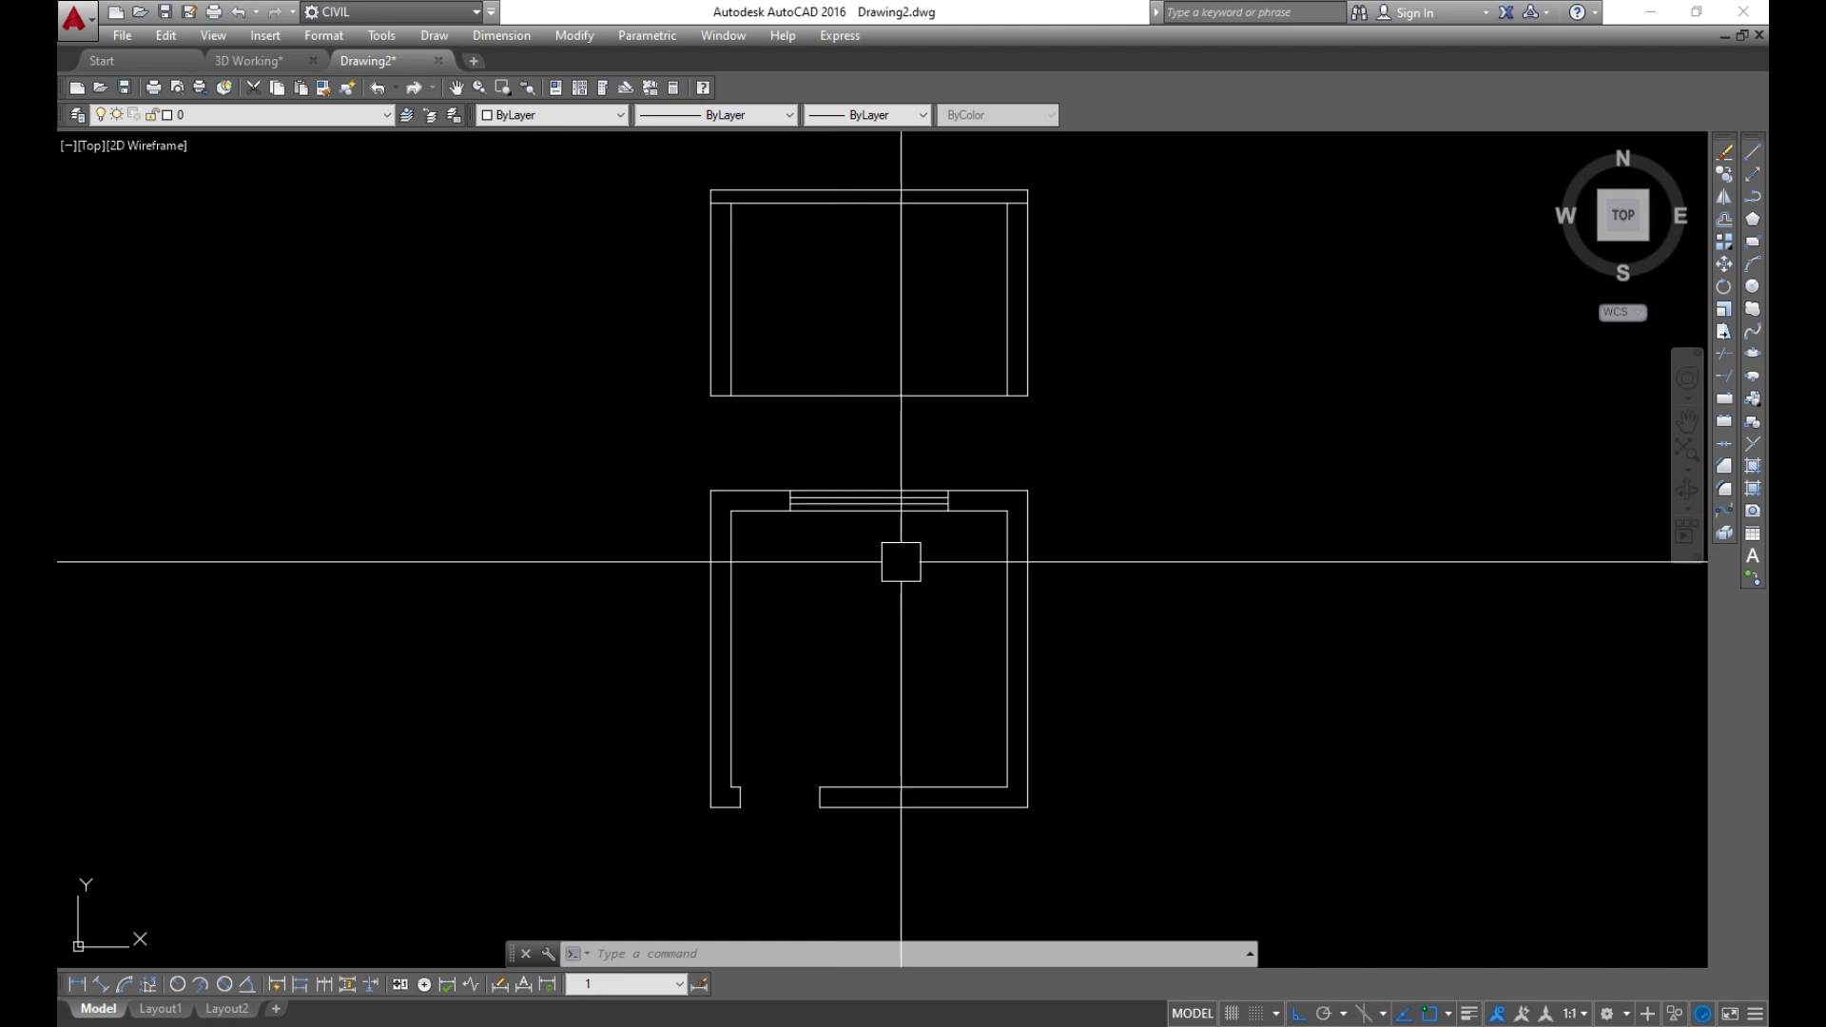
pyautogui.scroll(5, 913, 537)
pyautogui.scroll(-3, 939, 526)
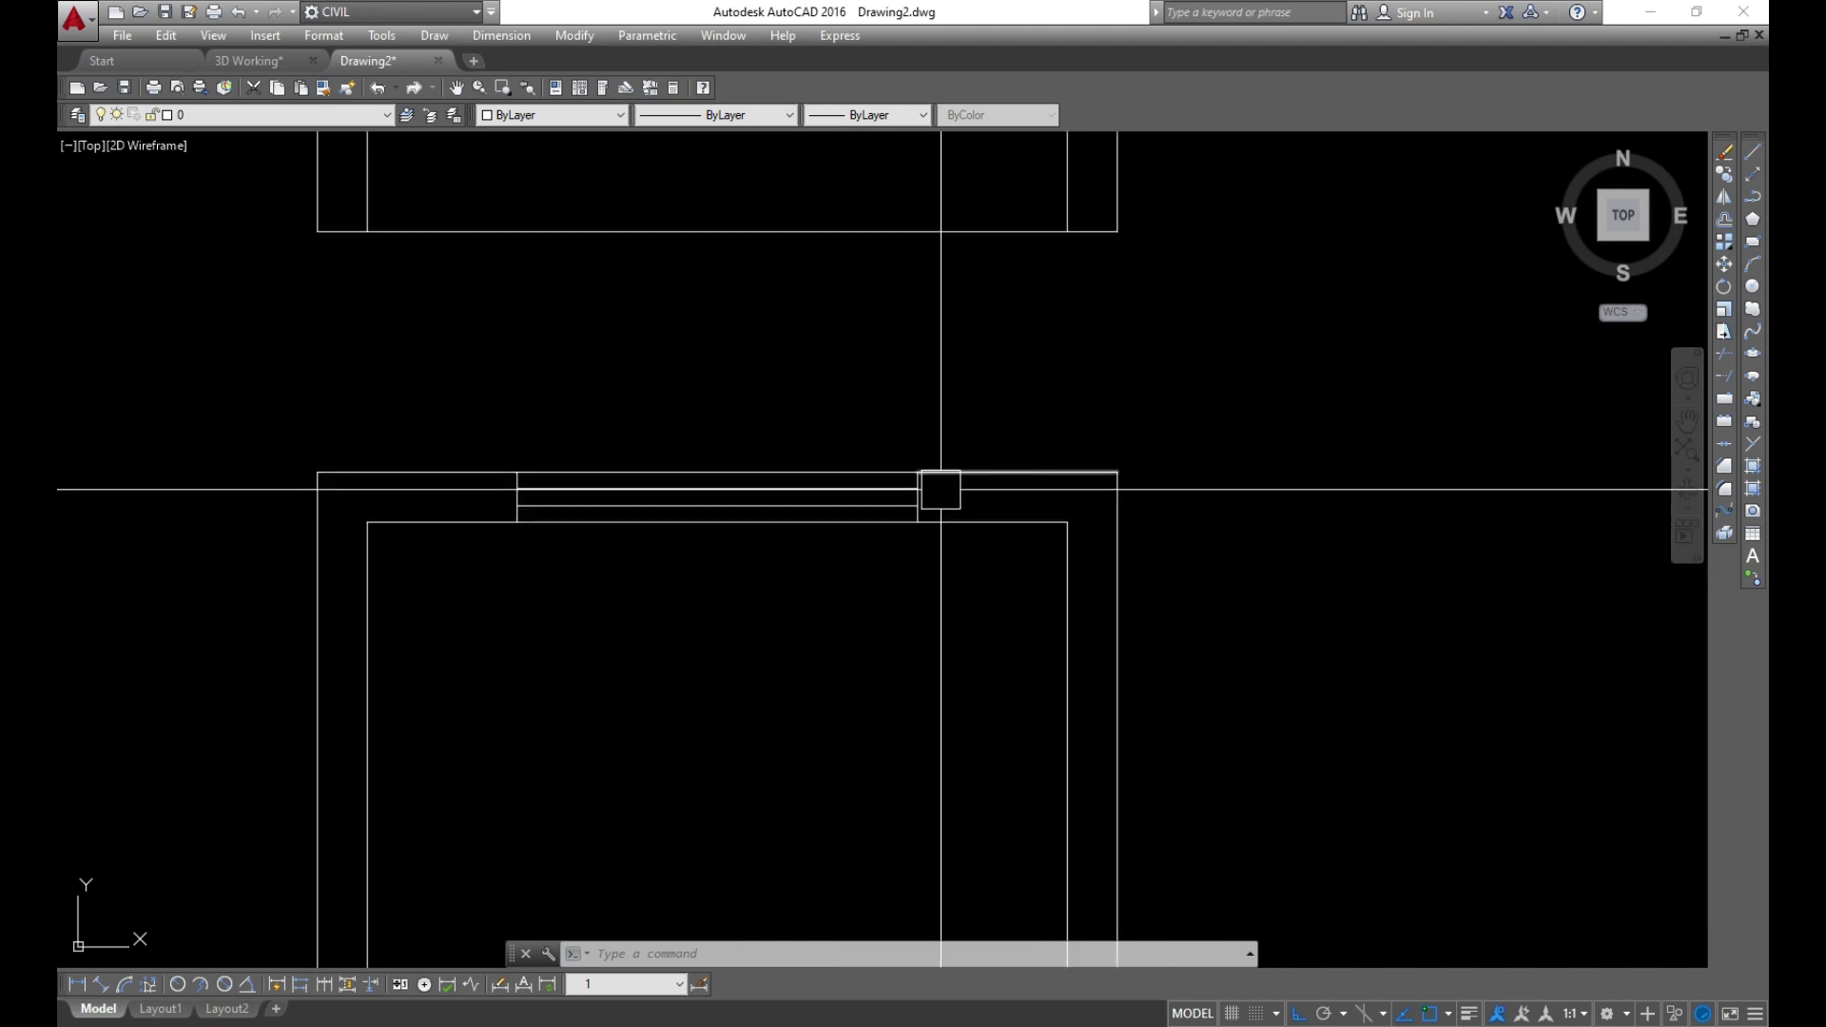
pyautogui.scroll(-3, 942, 490)
pyautogui.scroll(5, 977, 499)
pyautogui.scroll(2, 847, 481)
pyautogui.scroll(-2, 882, 467)
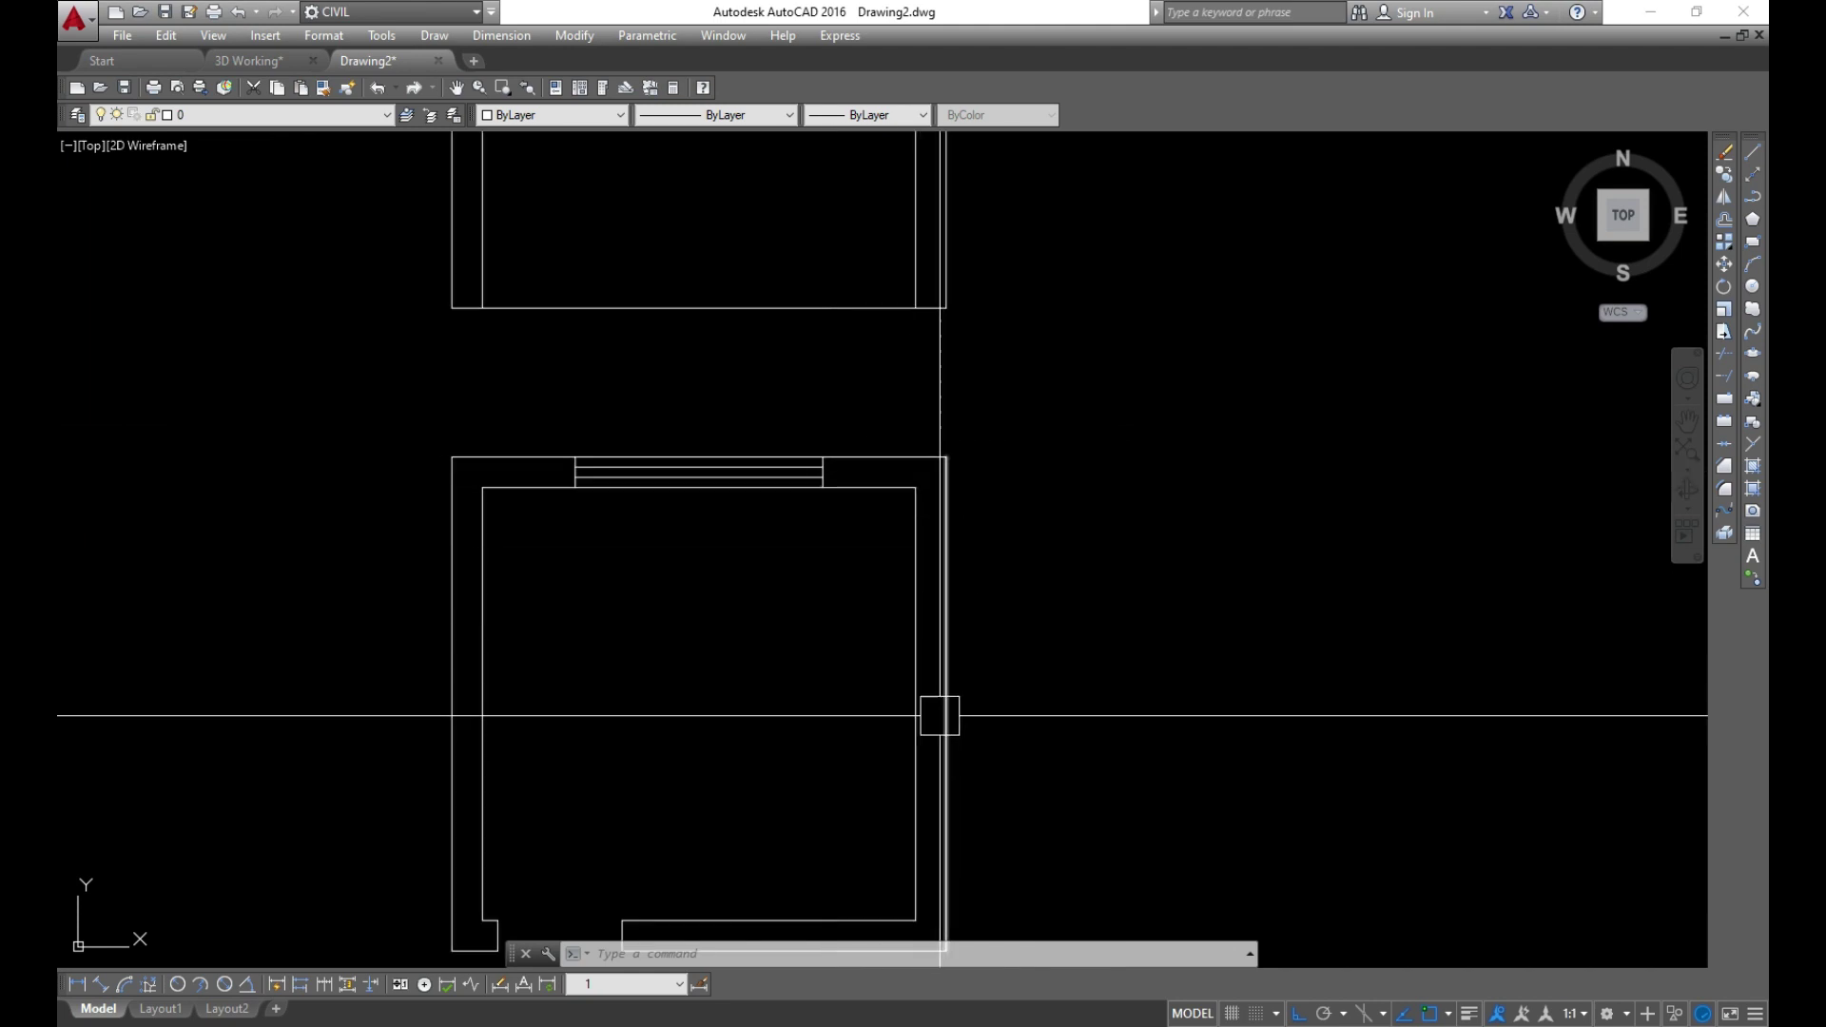
# Select a wall line at the lower room's corner, try grip-stretching it, then cancel
pyautogui.moveTo(708, 887); pyautogui.dragTo(738, 745, button='middle')
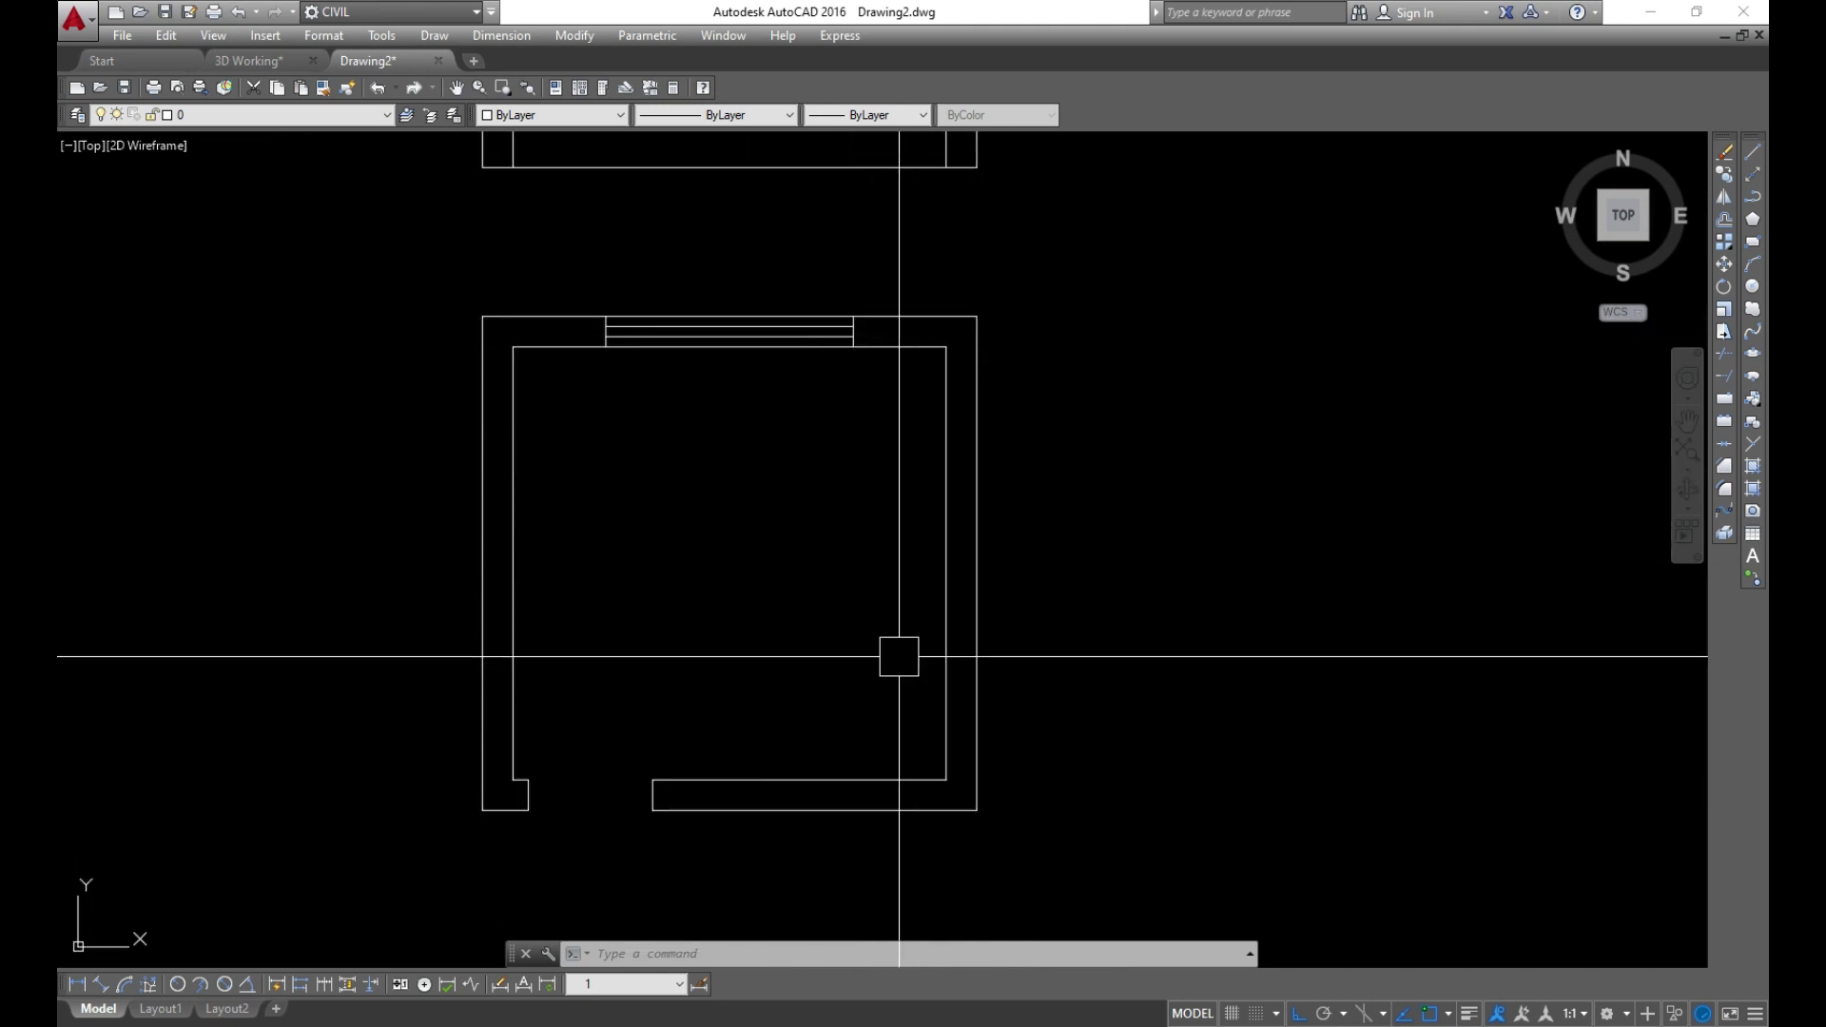
pyautogui.scroll(6, 901, 248)
pyautogui.moveTo(676, 795); pyautogui.dragTo(765, 694, button='middle')
pyautogui.click(759, 693)
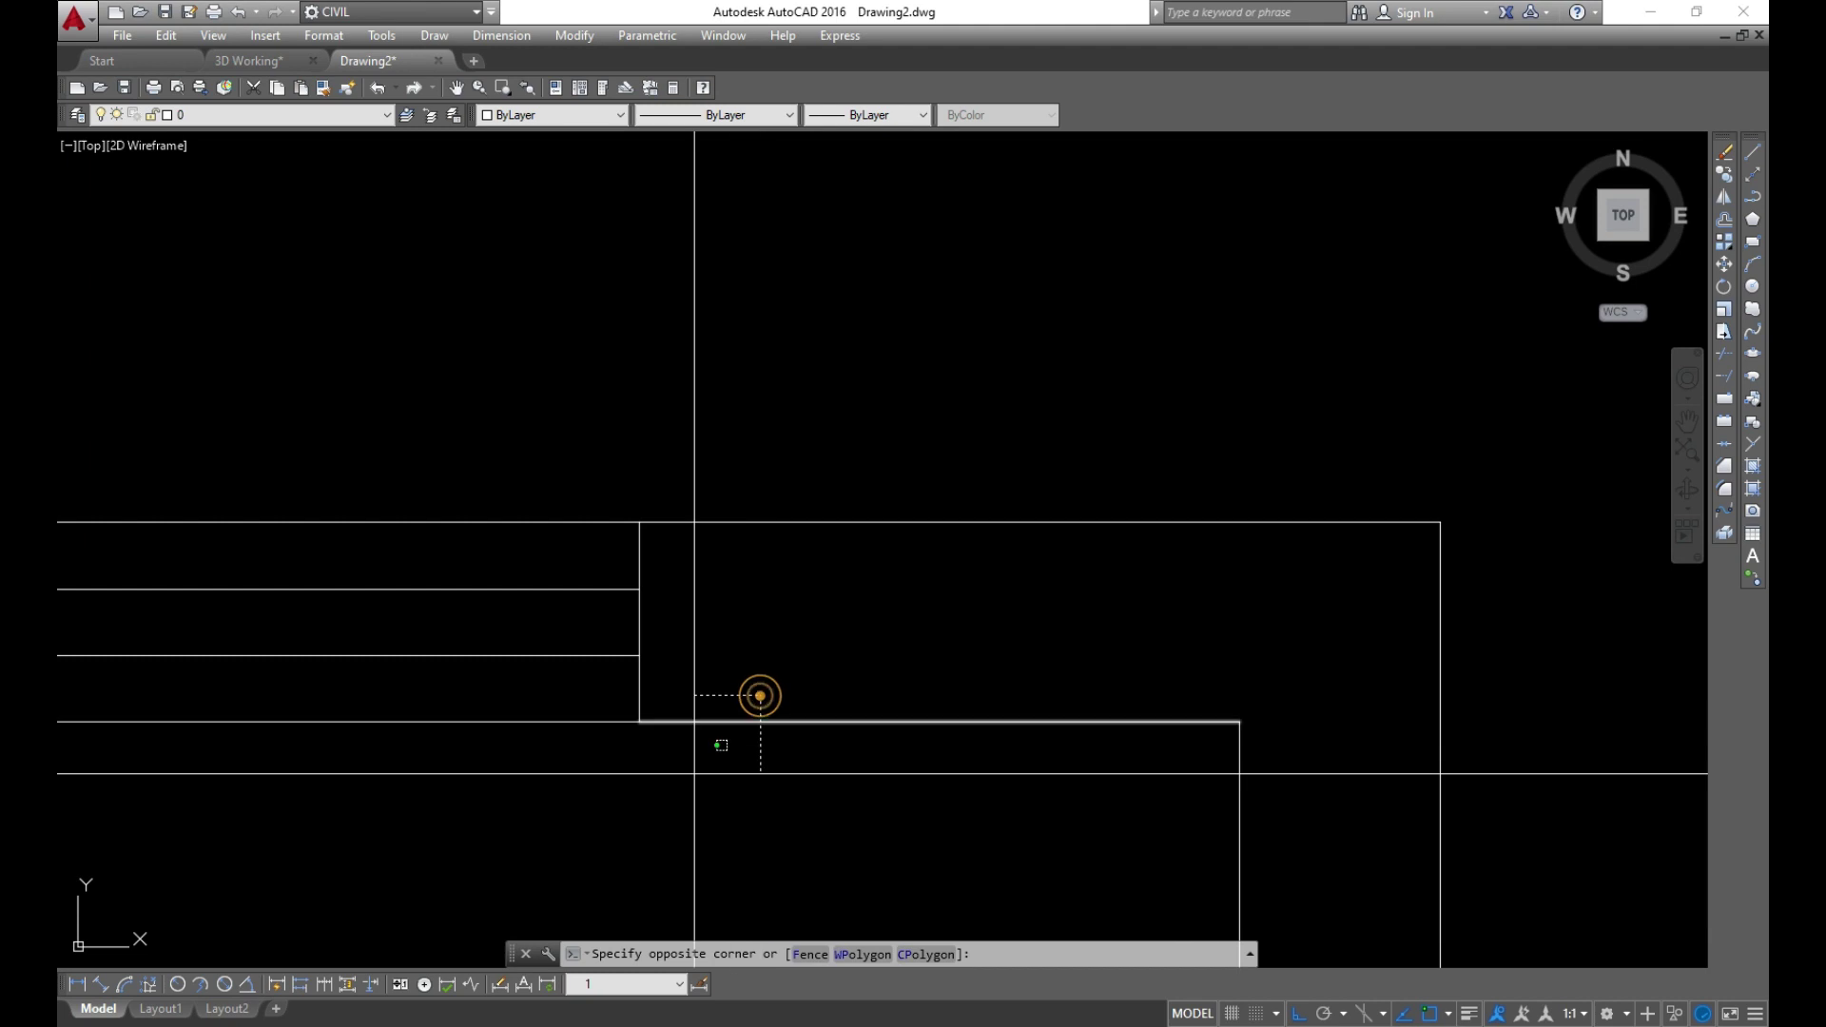
pyautogui.scroll(3, 675, 685)
pyautogui.click(694, 767)
pyautogui.click(675, 657)
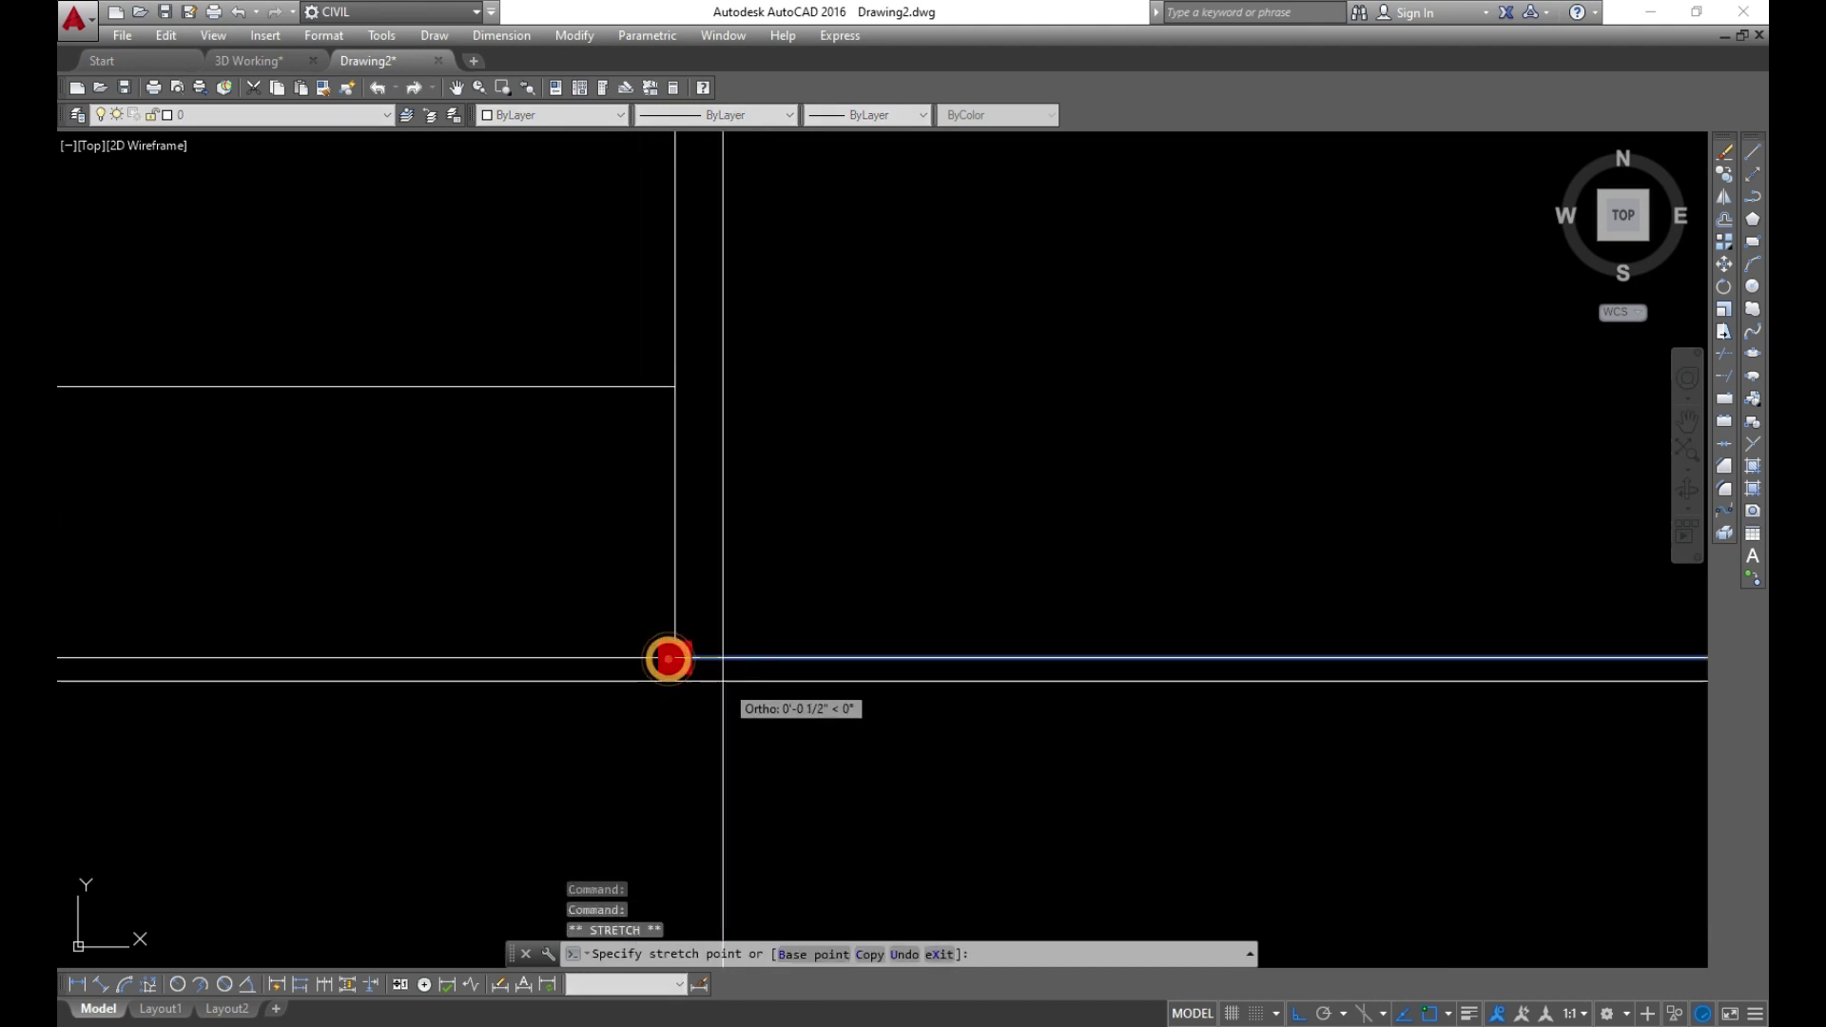
pyautogui.scroll(2, 669, 677)
pyautogui.press('Escape')
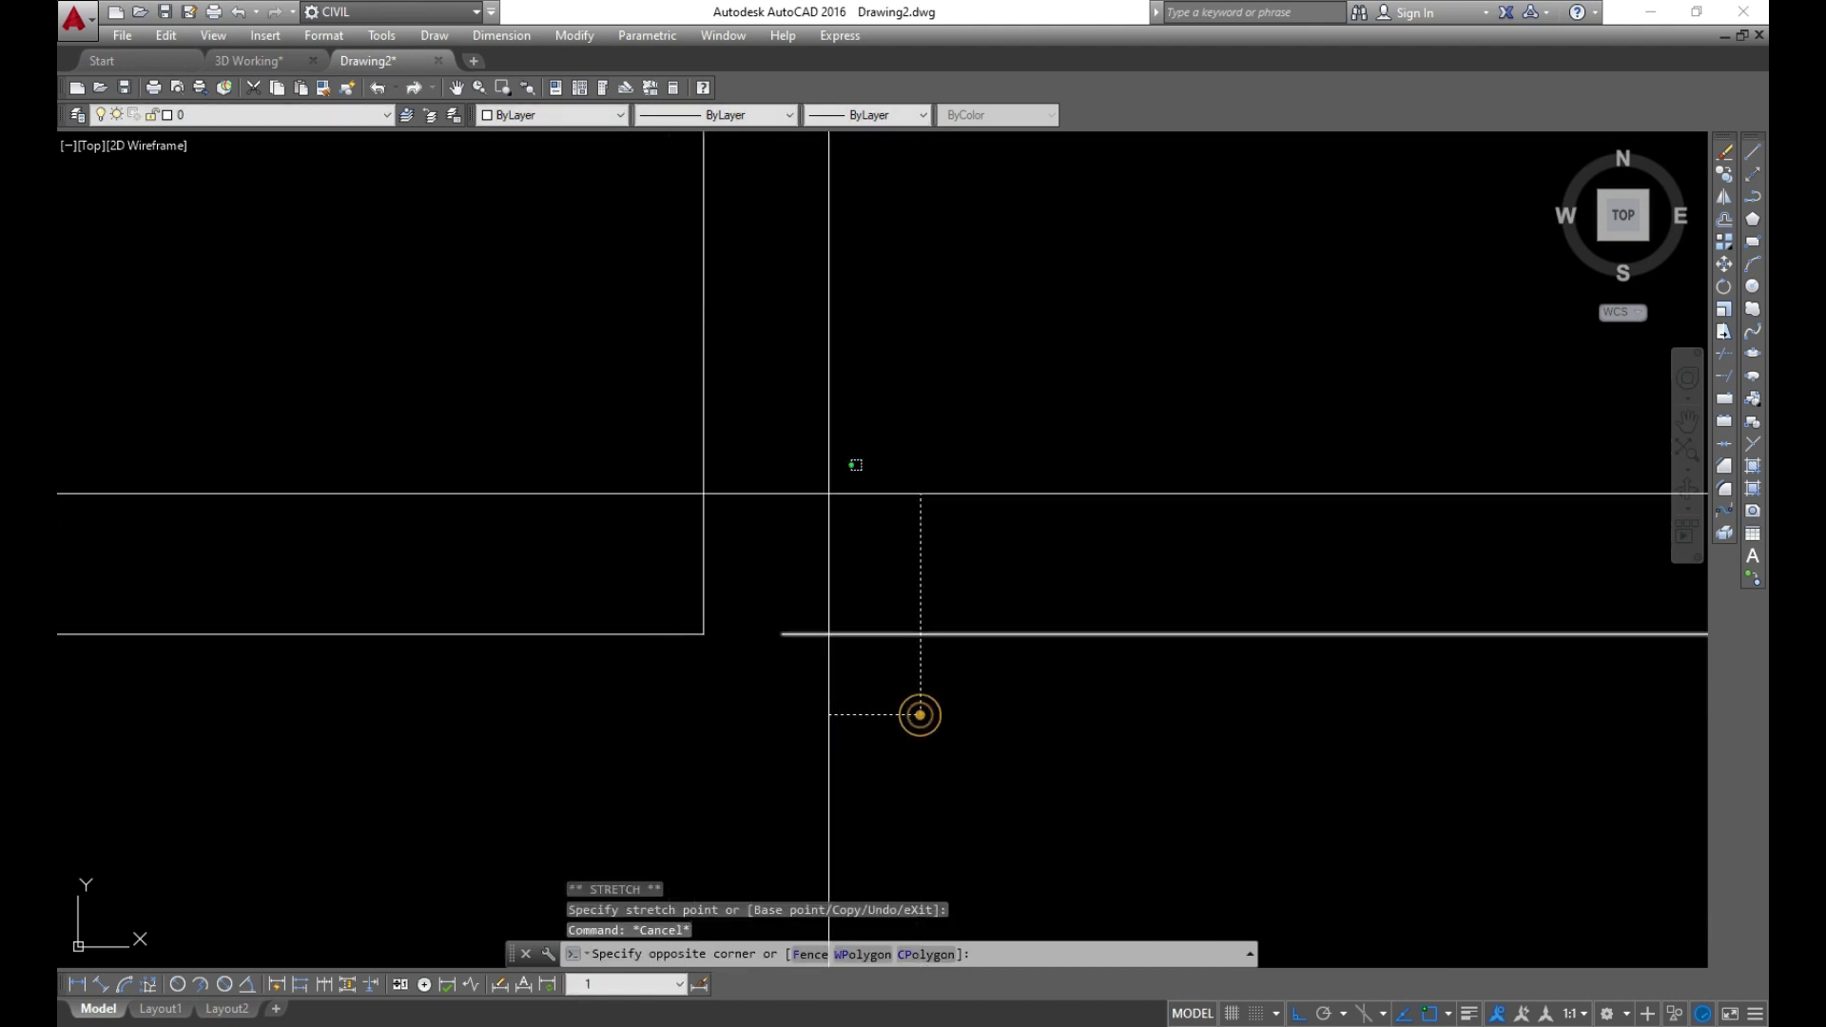
pyautogui.click(807, 634)
pyautogui.press('Escape')
# Zoom out and launch Hatch from the Draw toolbar
pyautogui.scroll(-3, 681, 590)
pyautogui.scroll(-3, 823, 502)
pyautogui.scroll(-1, 876, 632)
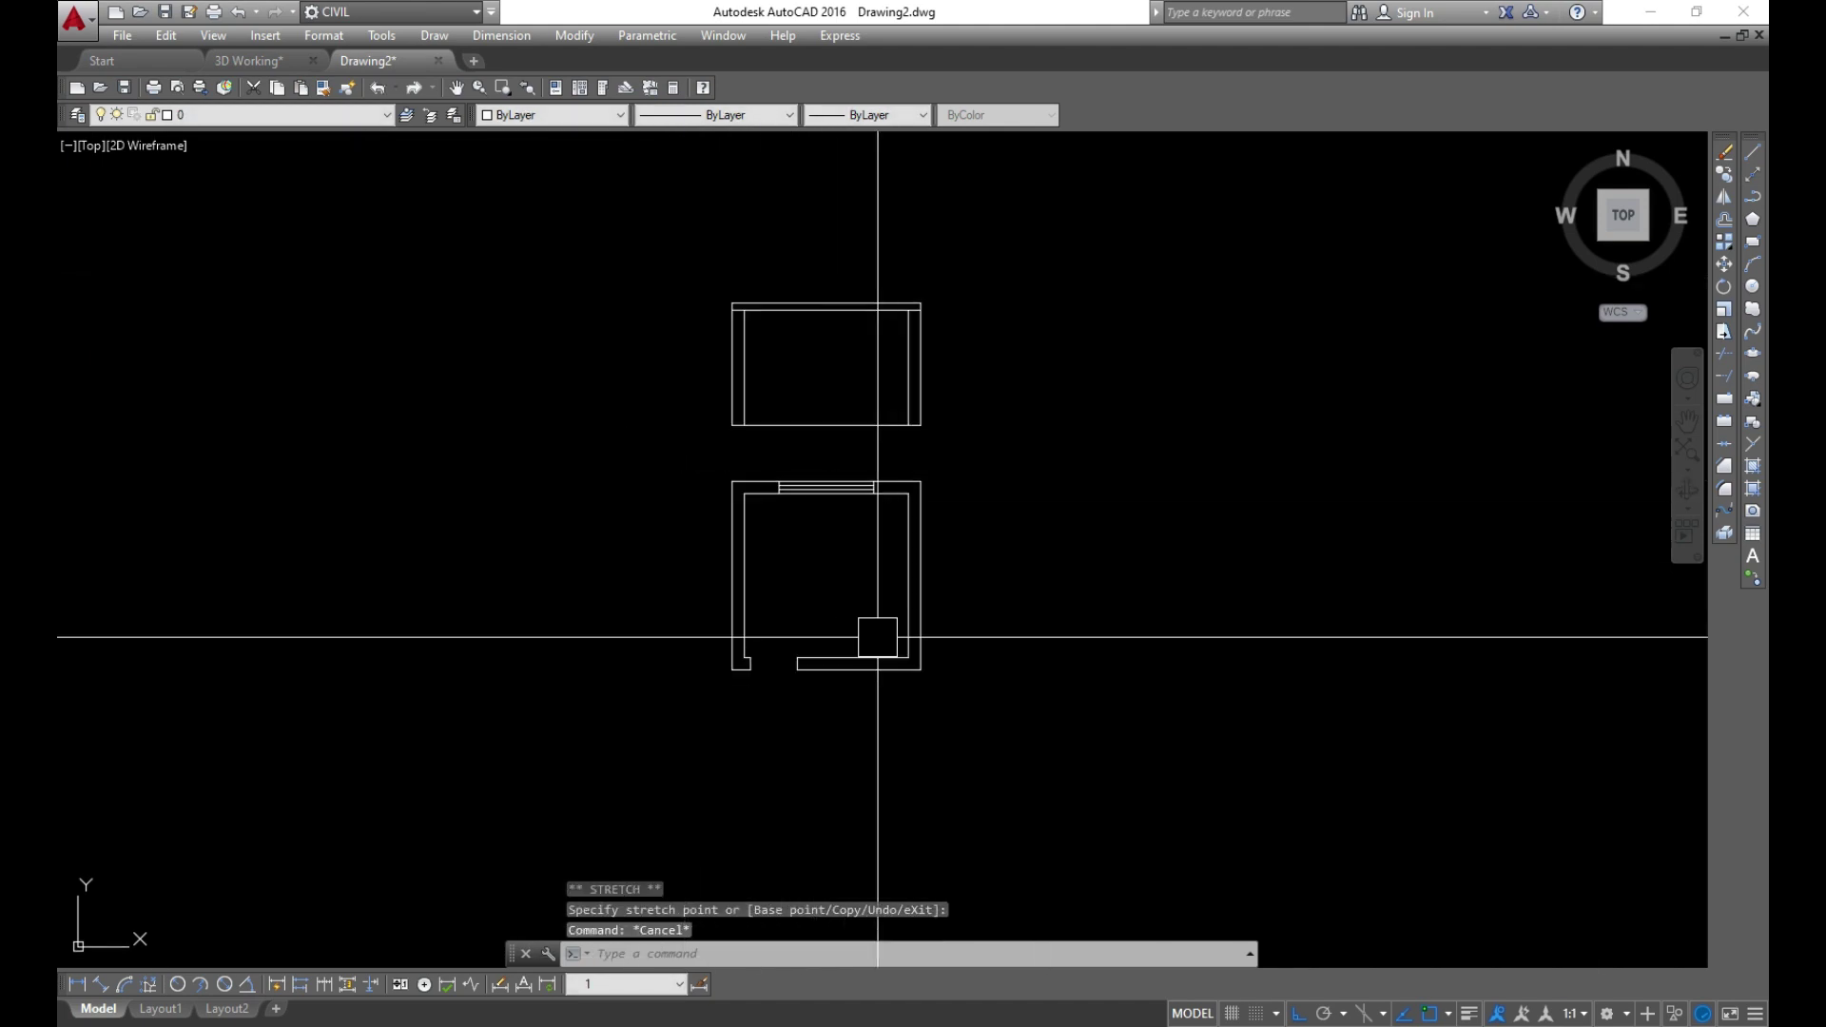
pyautogui.click(1753, 487)
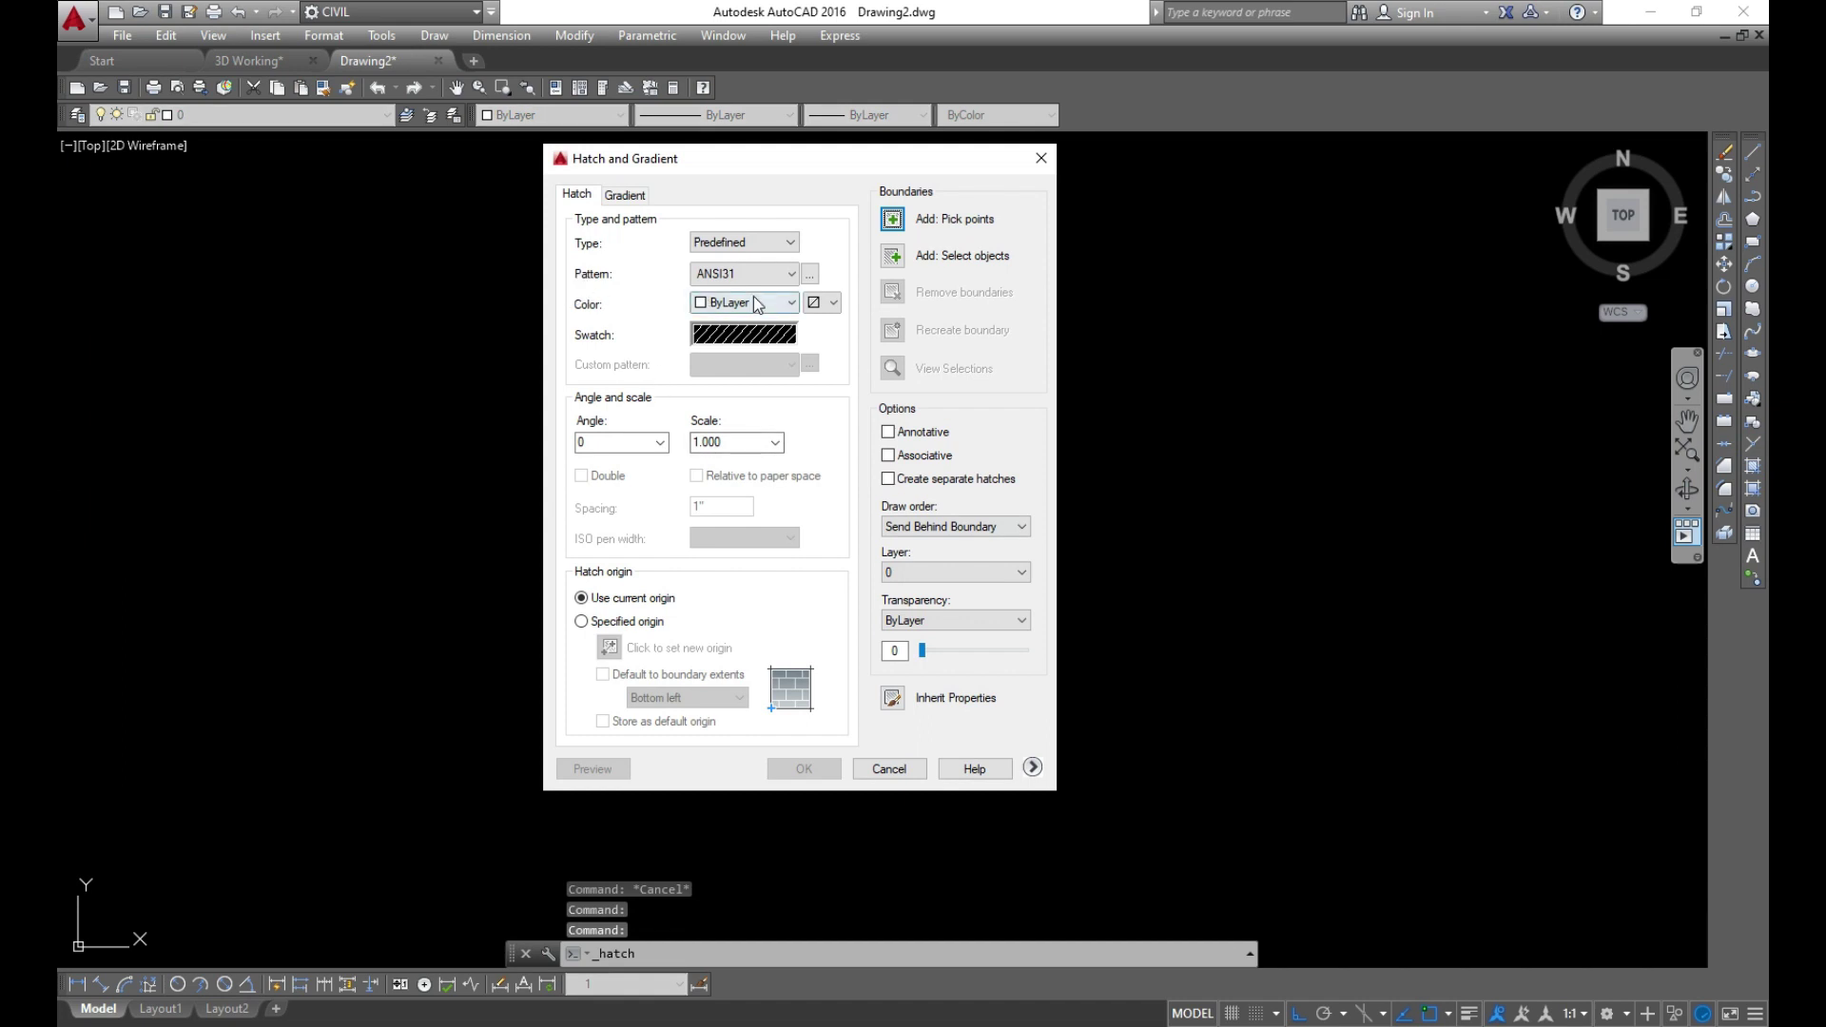
# Hatch the right L-shaped wall with ANSI31 by picking an internal point
pyautogui.click(810, 276)
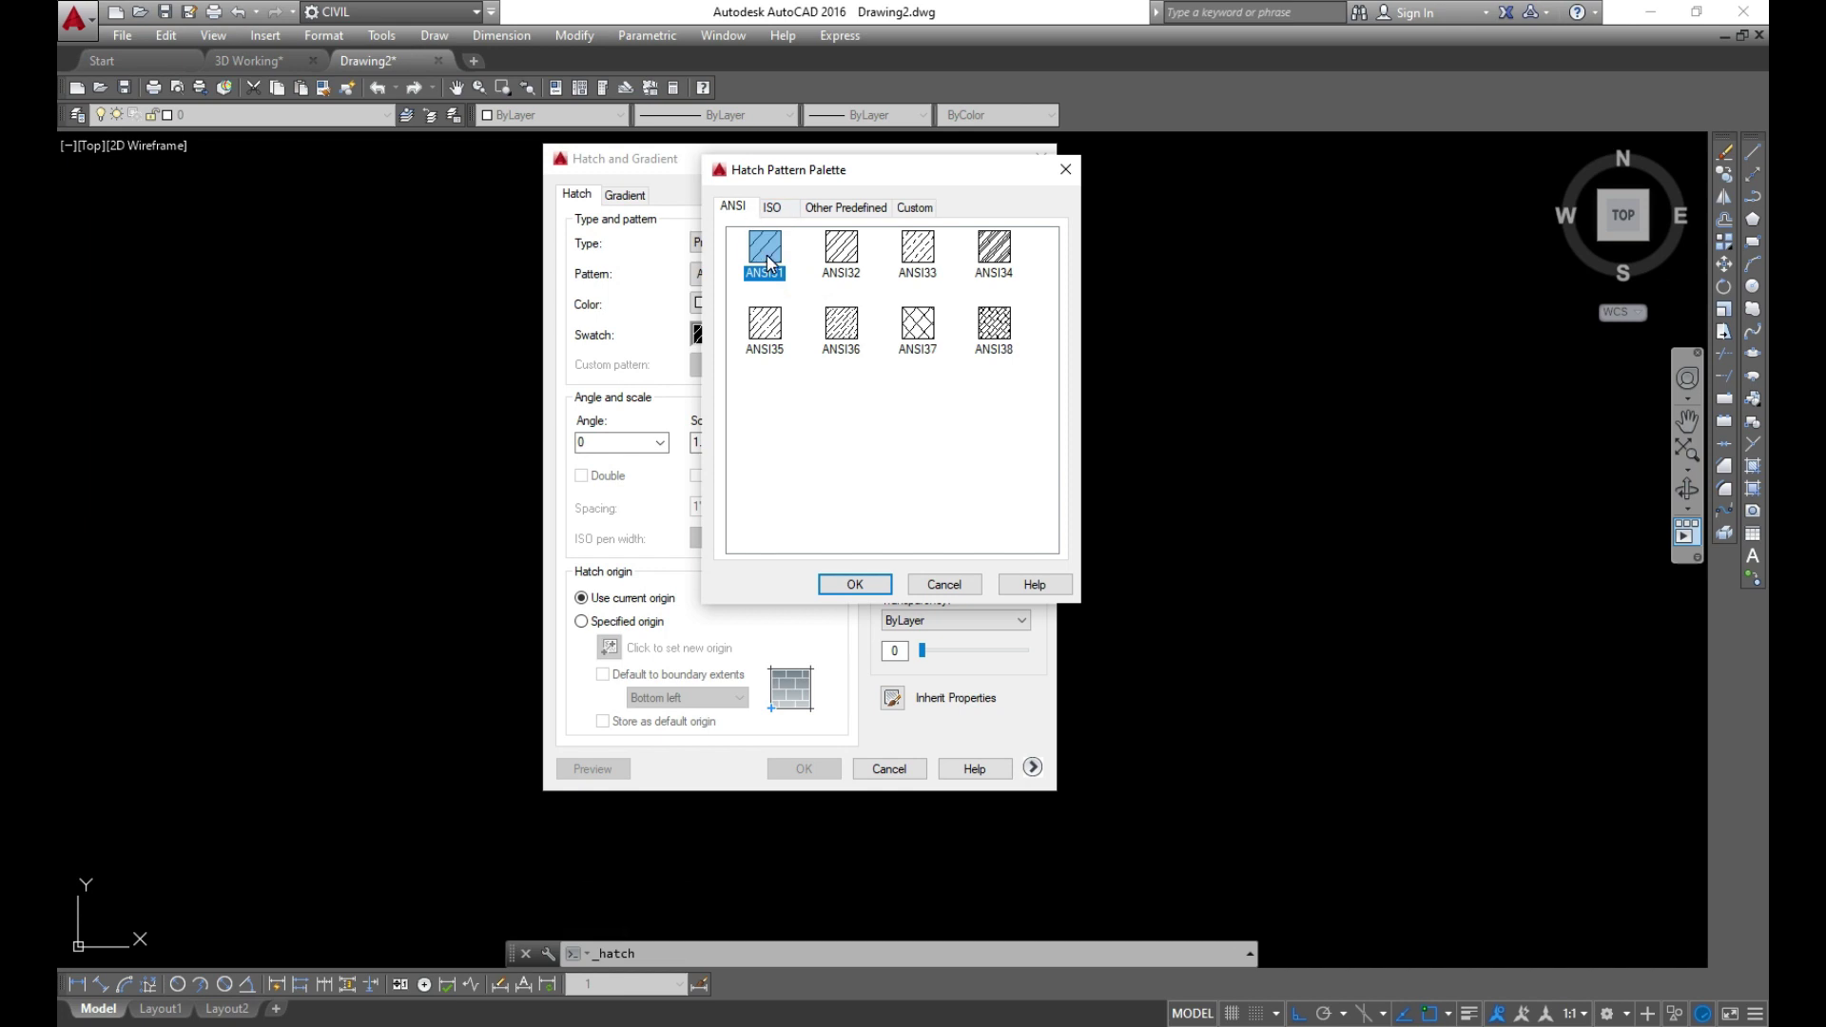
pyautogui.click(856, 585)
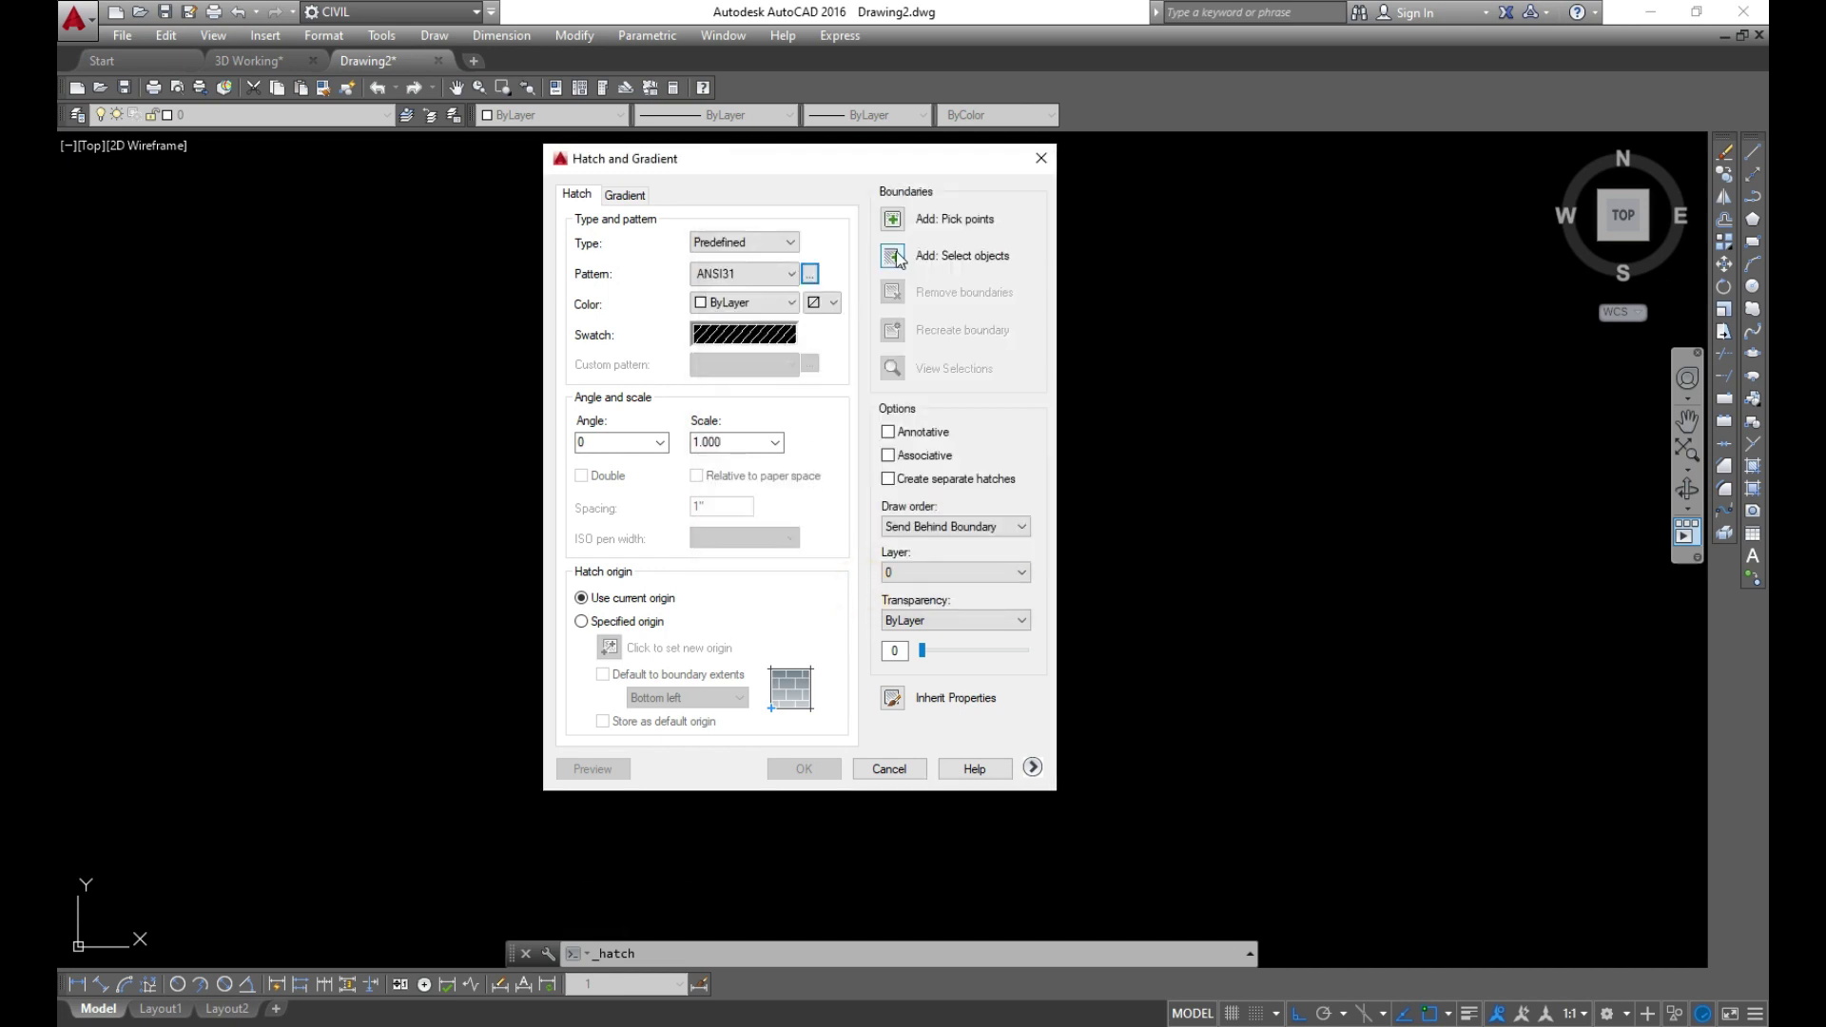
pyautogui.click(889, 225)
pyautogui.click(929, 497)
pyautogui.press('Return')
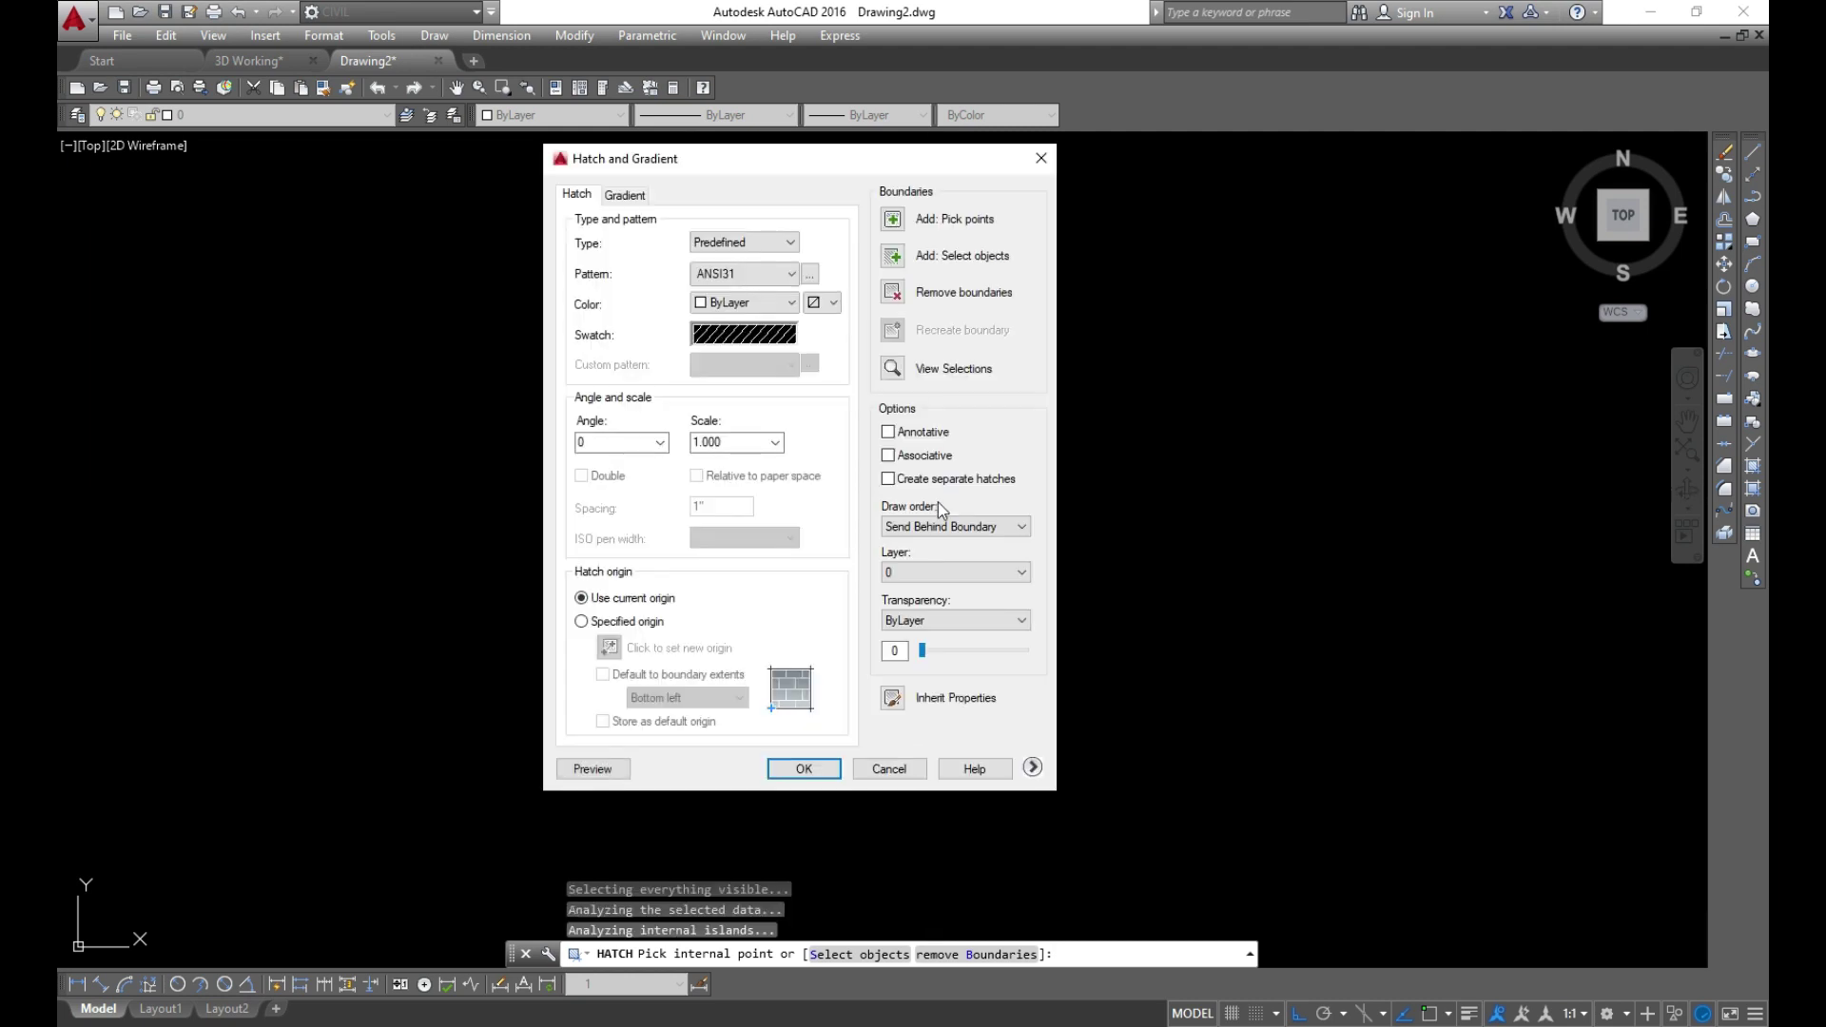
pyautogui.click(825, 765)
# Zoom in and select the new ANSI31 wall hatch
pyautogui.scroll(6, 935, 489)
pyautogui.scroll(2, 941, 476)
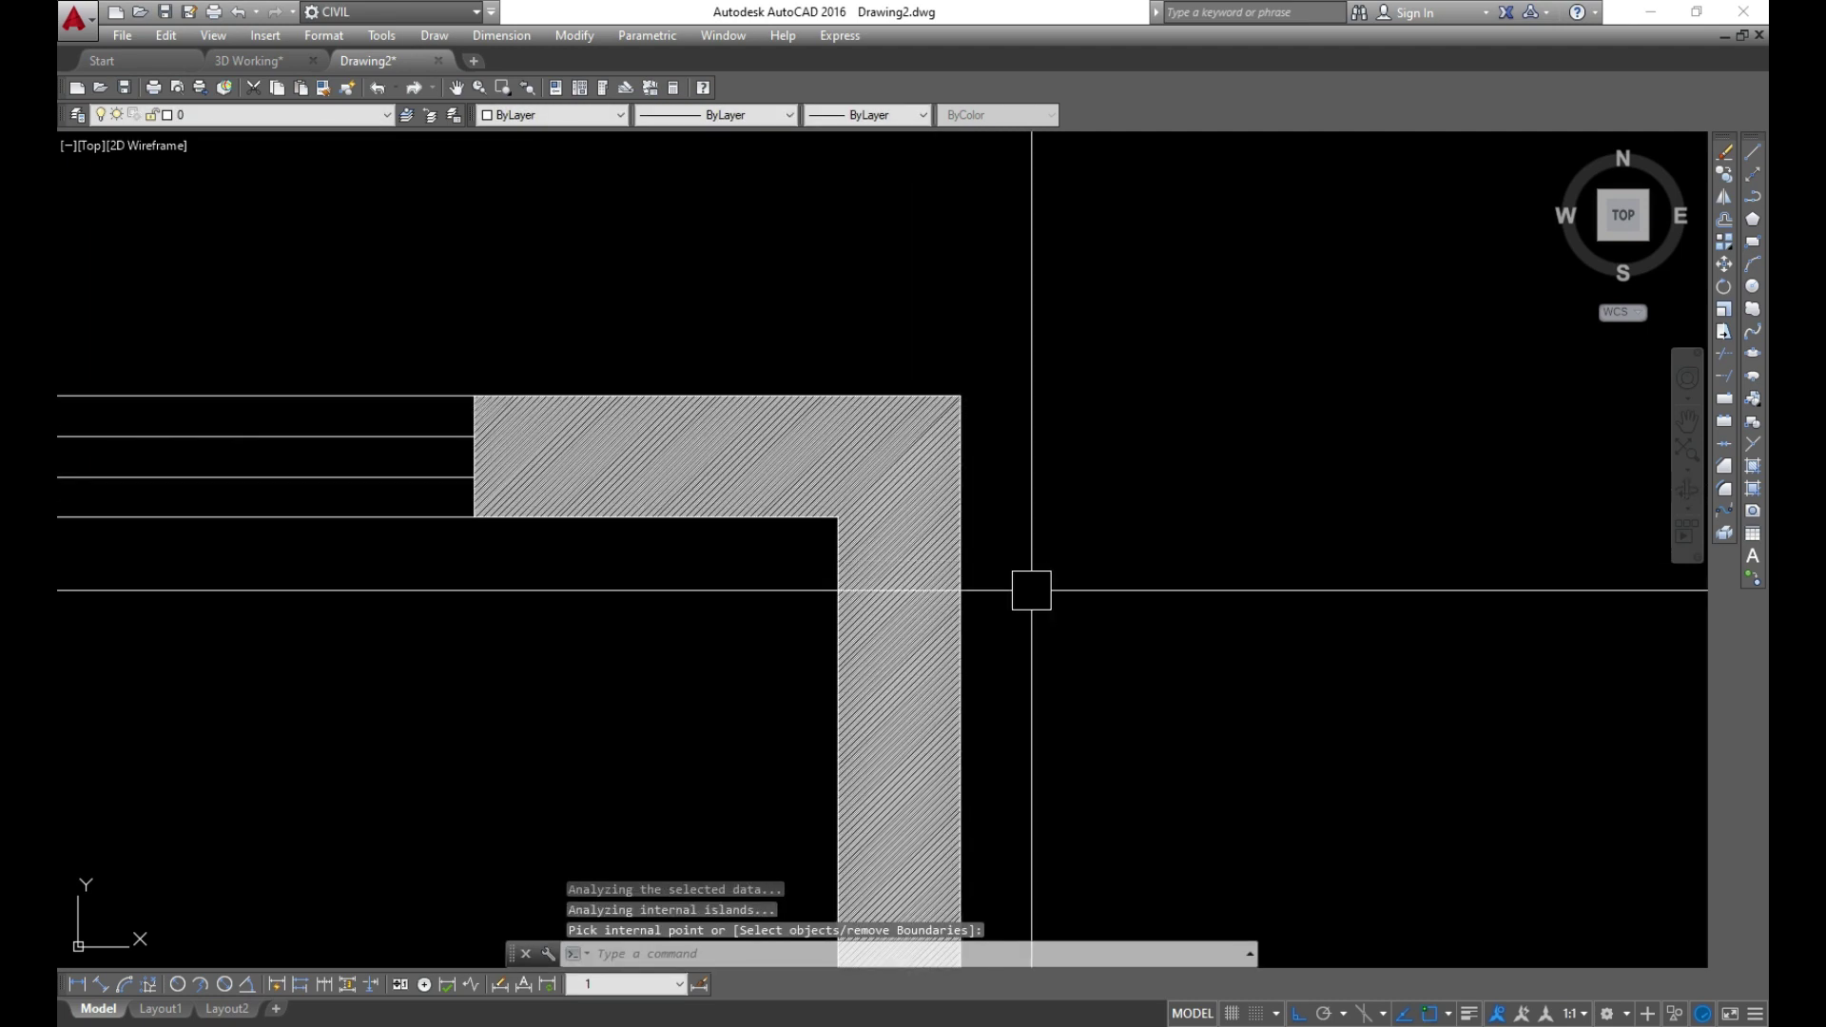
pyautogui.scroll(2, 827, 410)
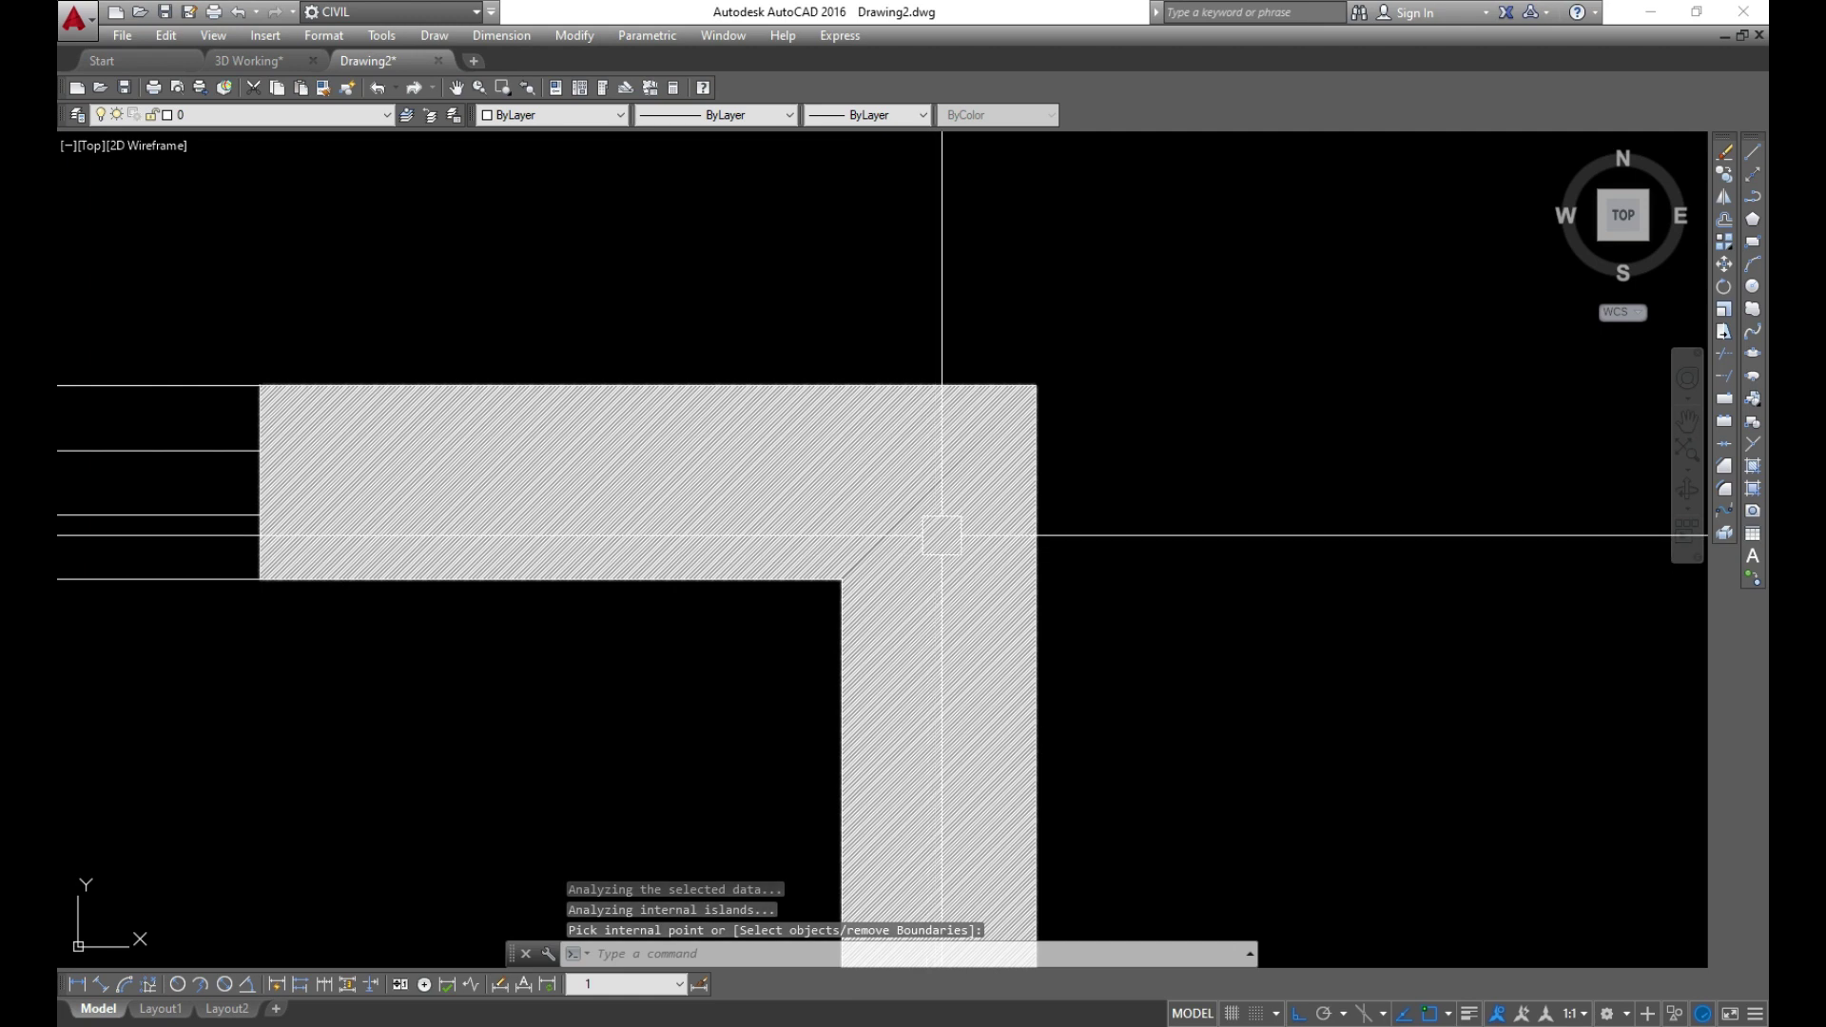
pyautogui.click(942, 535)
# Erase the dense wall hatch and rehatch the right wall with ANSI31 at scale 20
pyautogui.write('e')
pyautogui.press('Return')
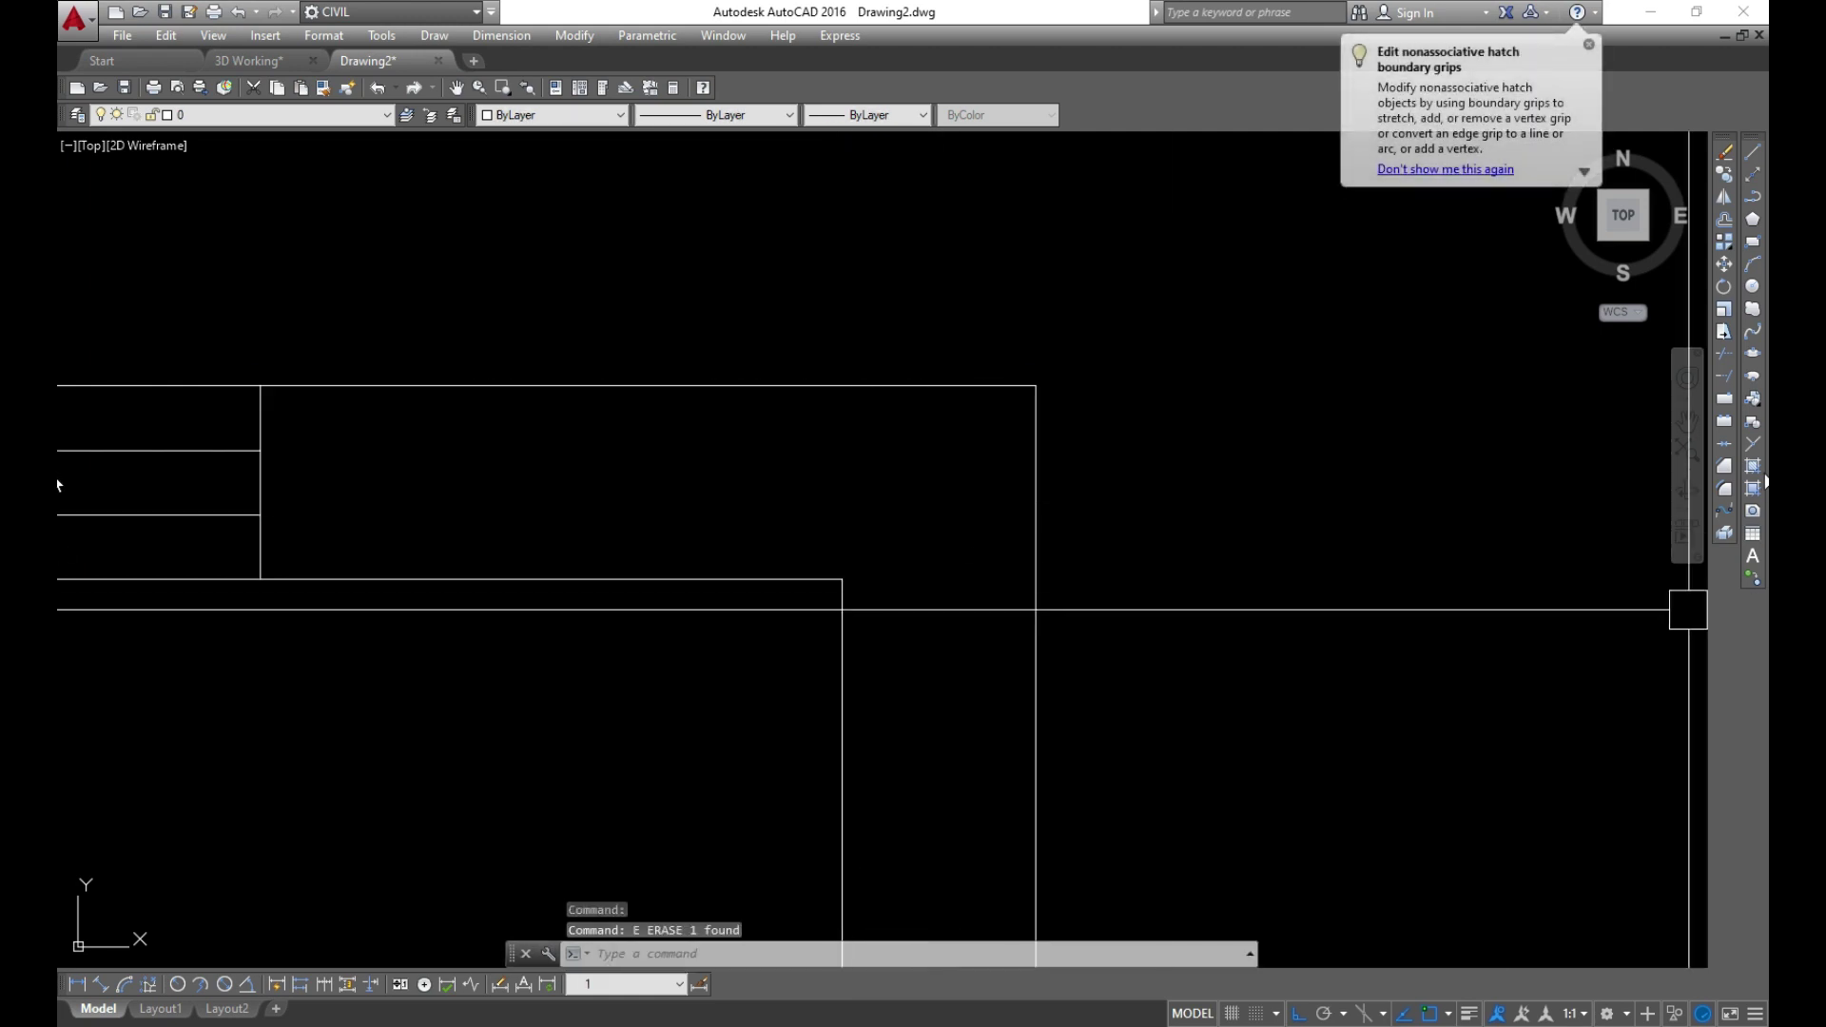
pyautogui.click(1755, 466)
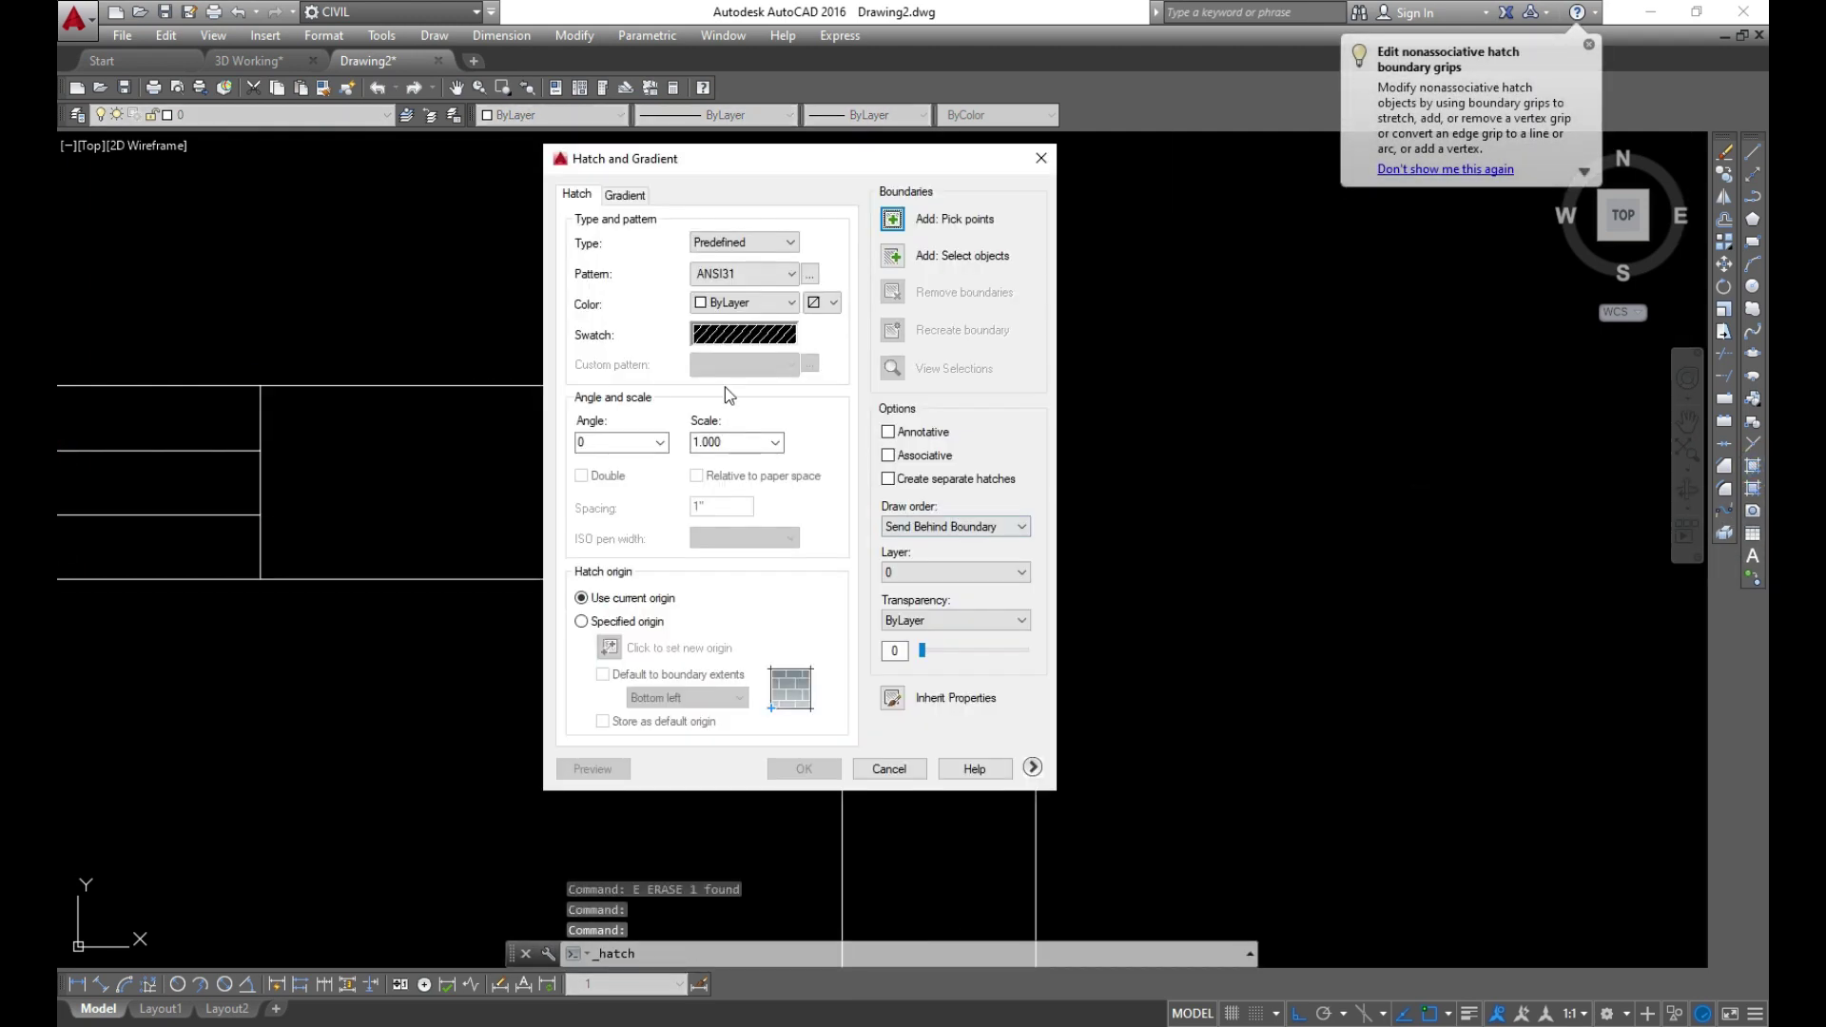
pyautogui.click(777, 443)
pyautogui.write('20')
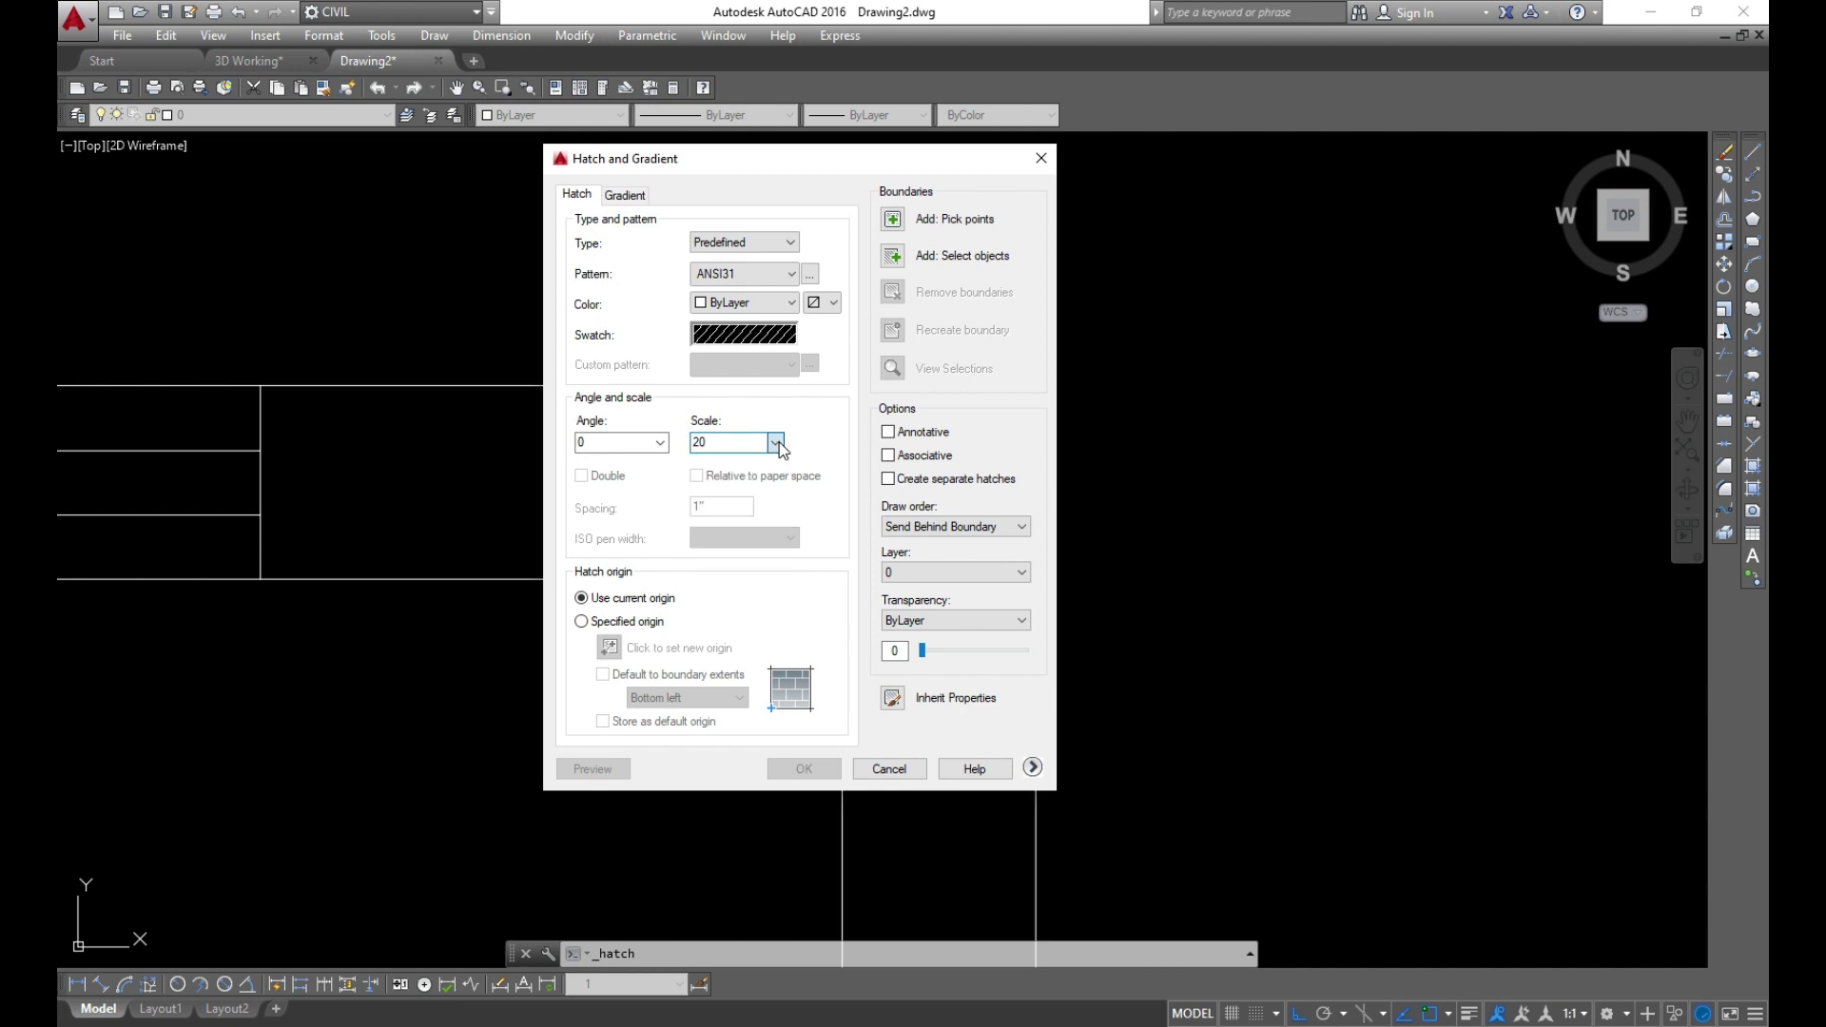
pyautogui.click(897, 225)
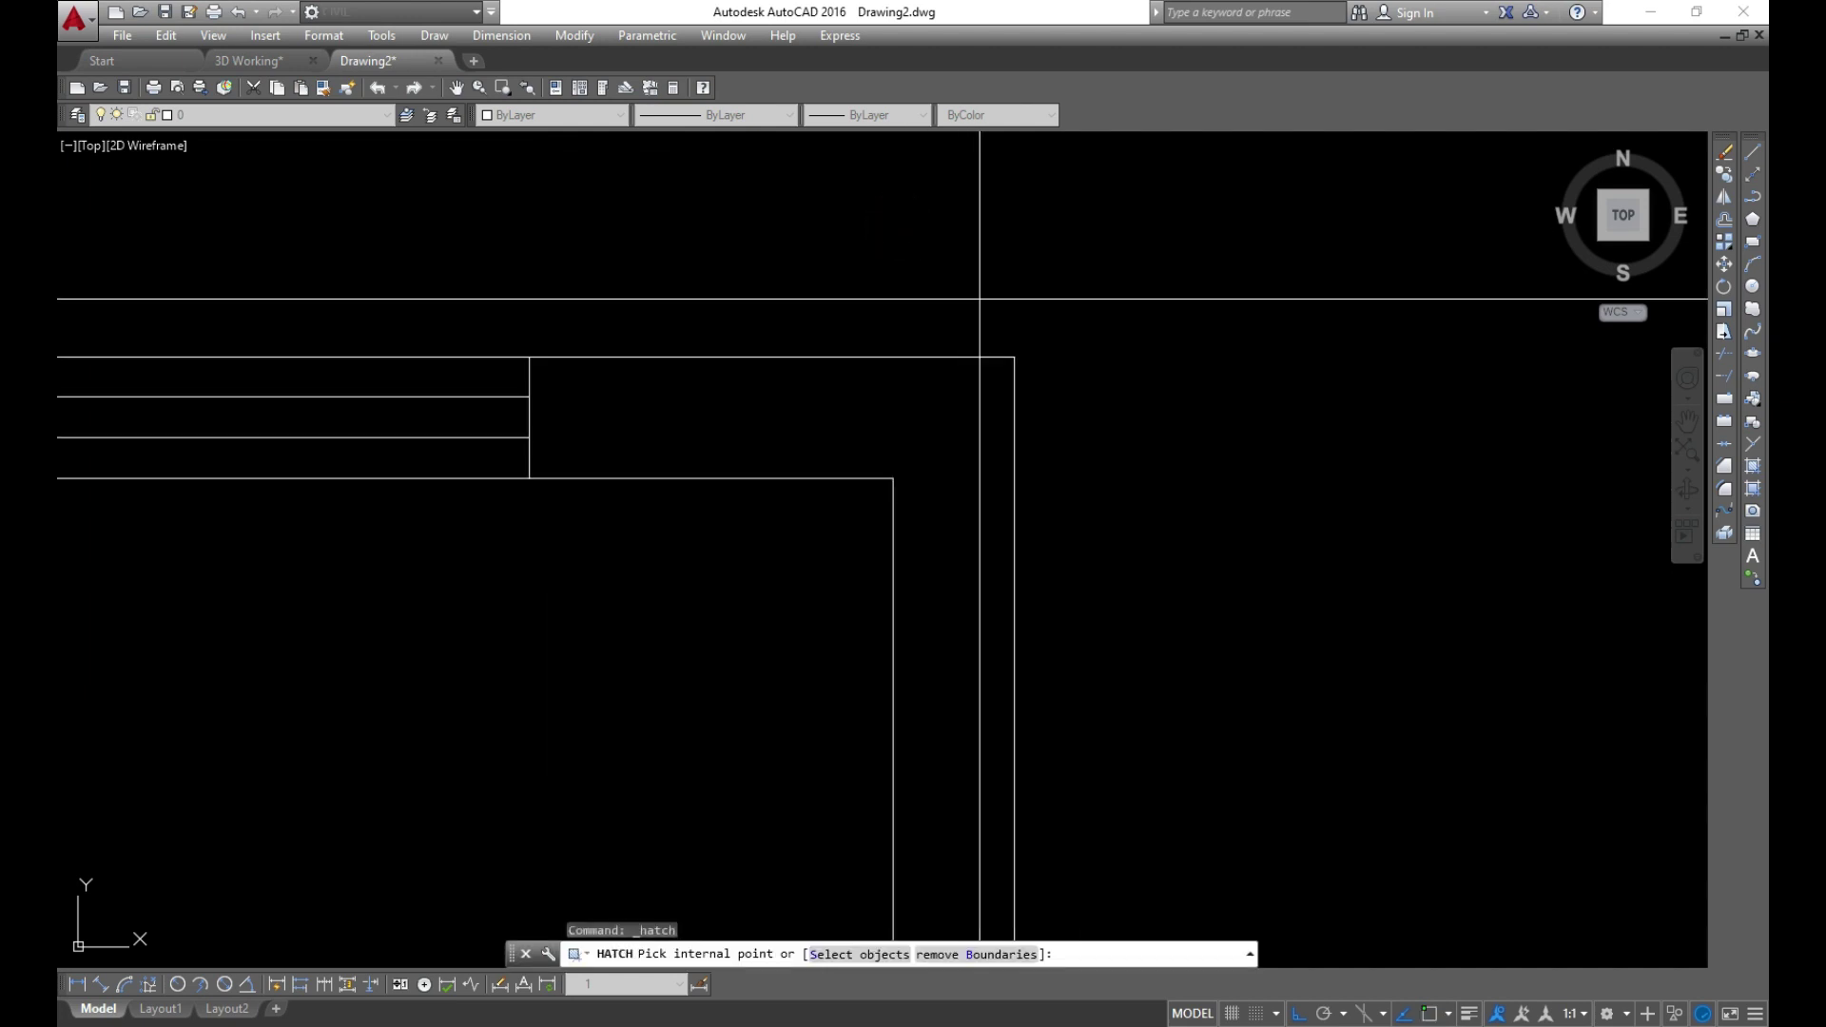
pyautogui.click(972, 363)
pyautogui.press('Return')
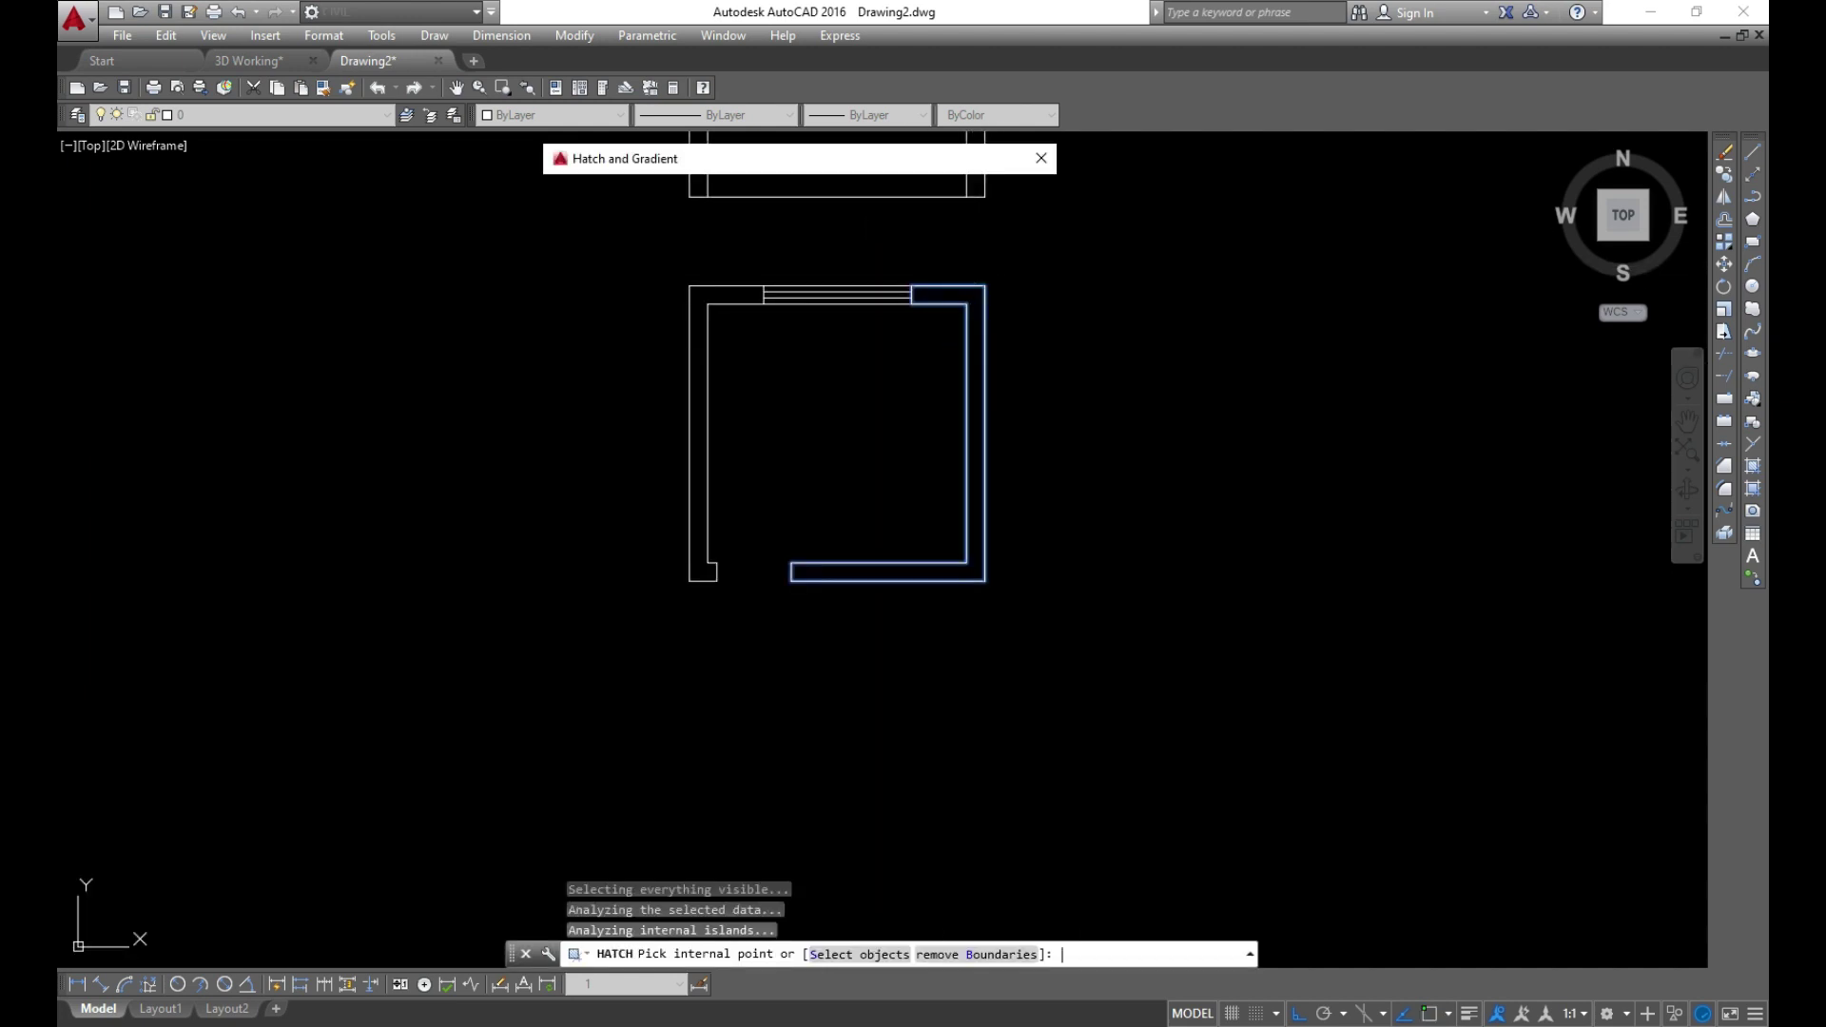
pyautogui.click(804, 769)
pyautogui.scroll(2, 981, 455)
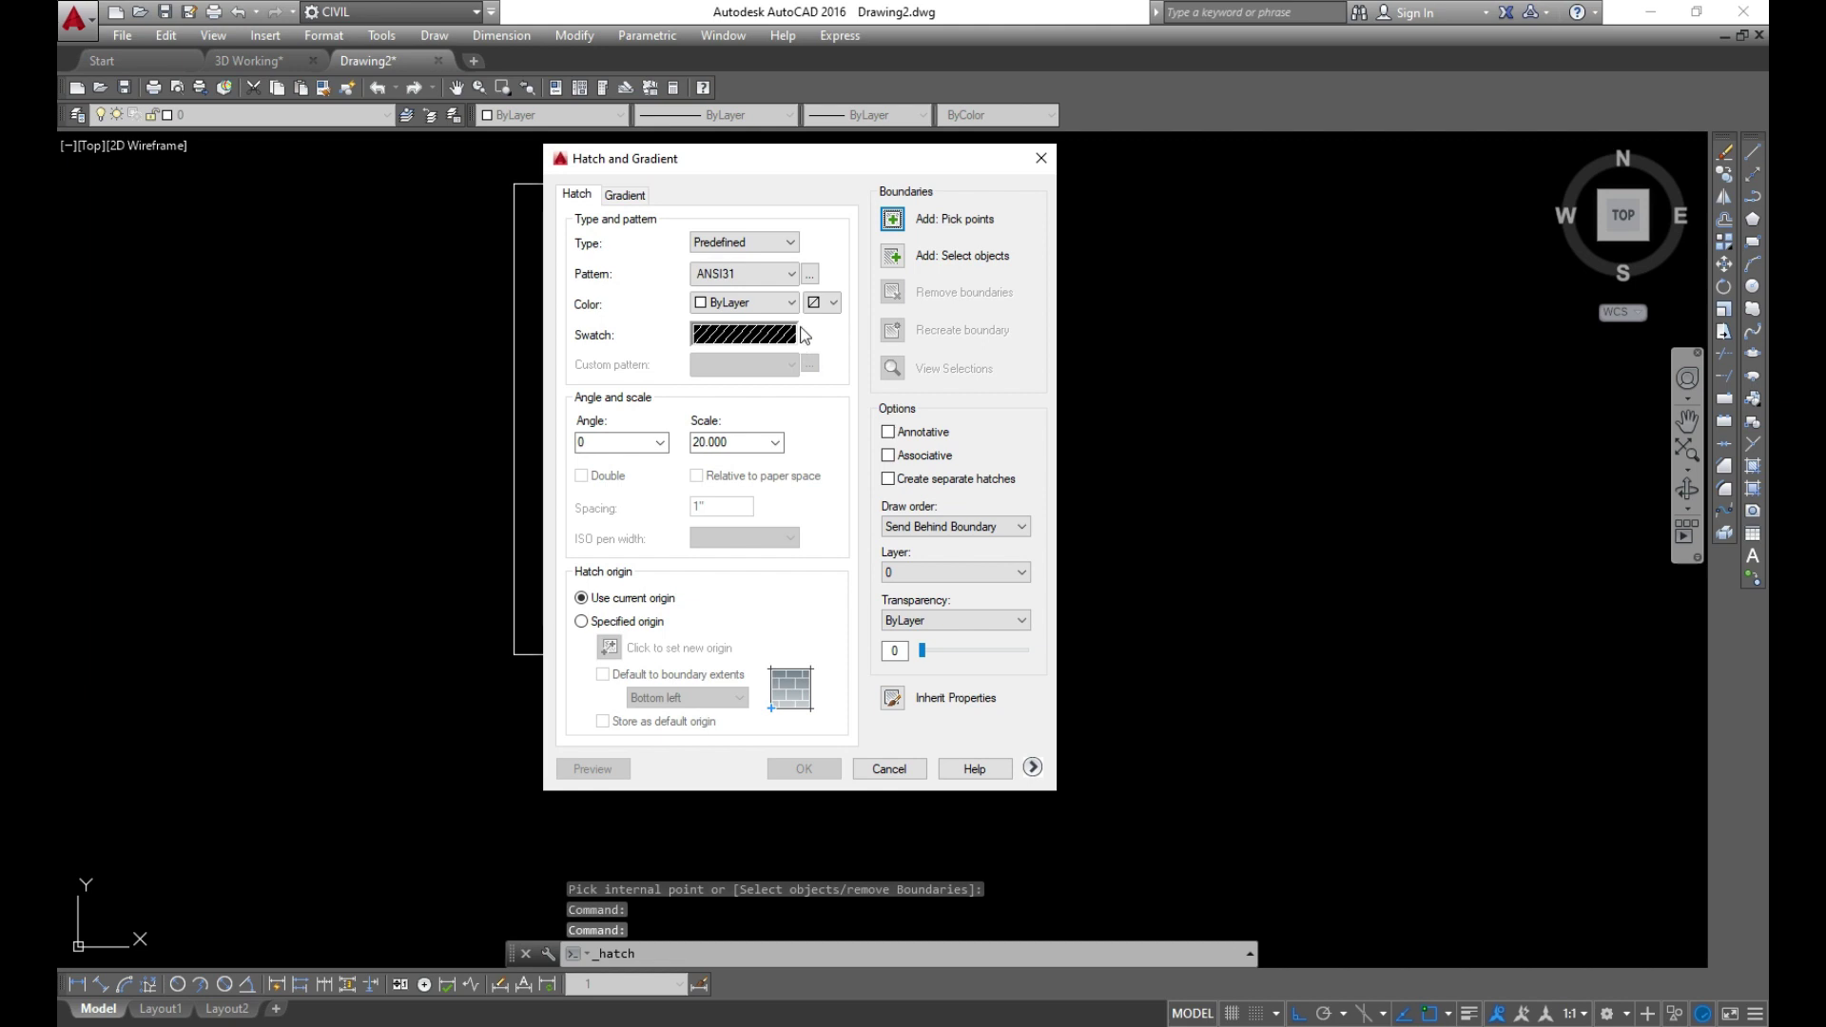
# Fill the frame's top strip with the AR-CONC concrete pattern
pyautogui.click(811, 277)
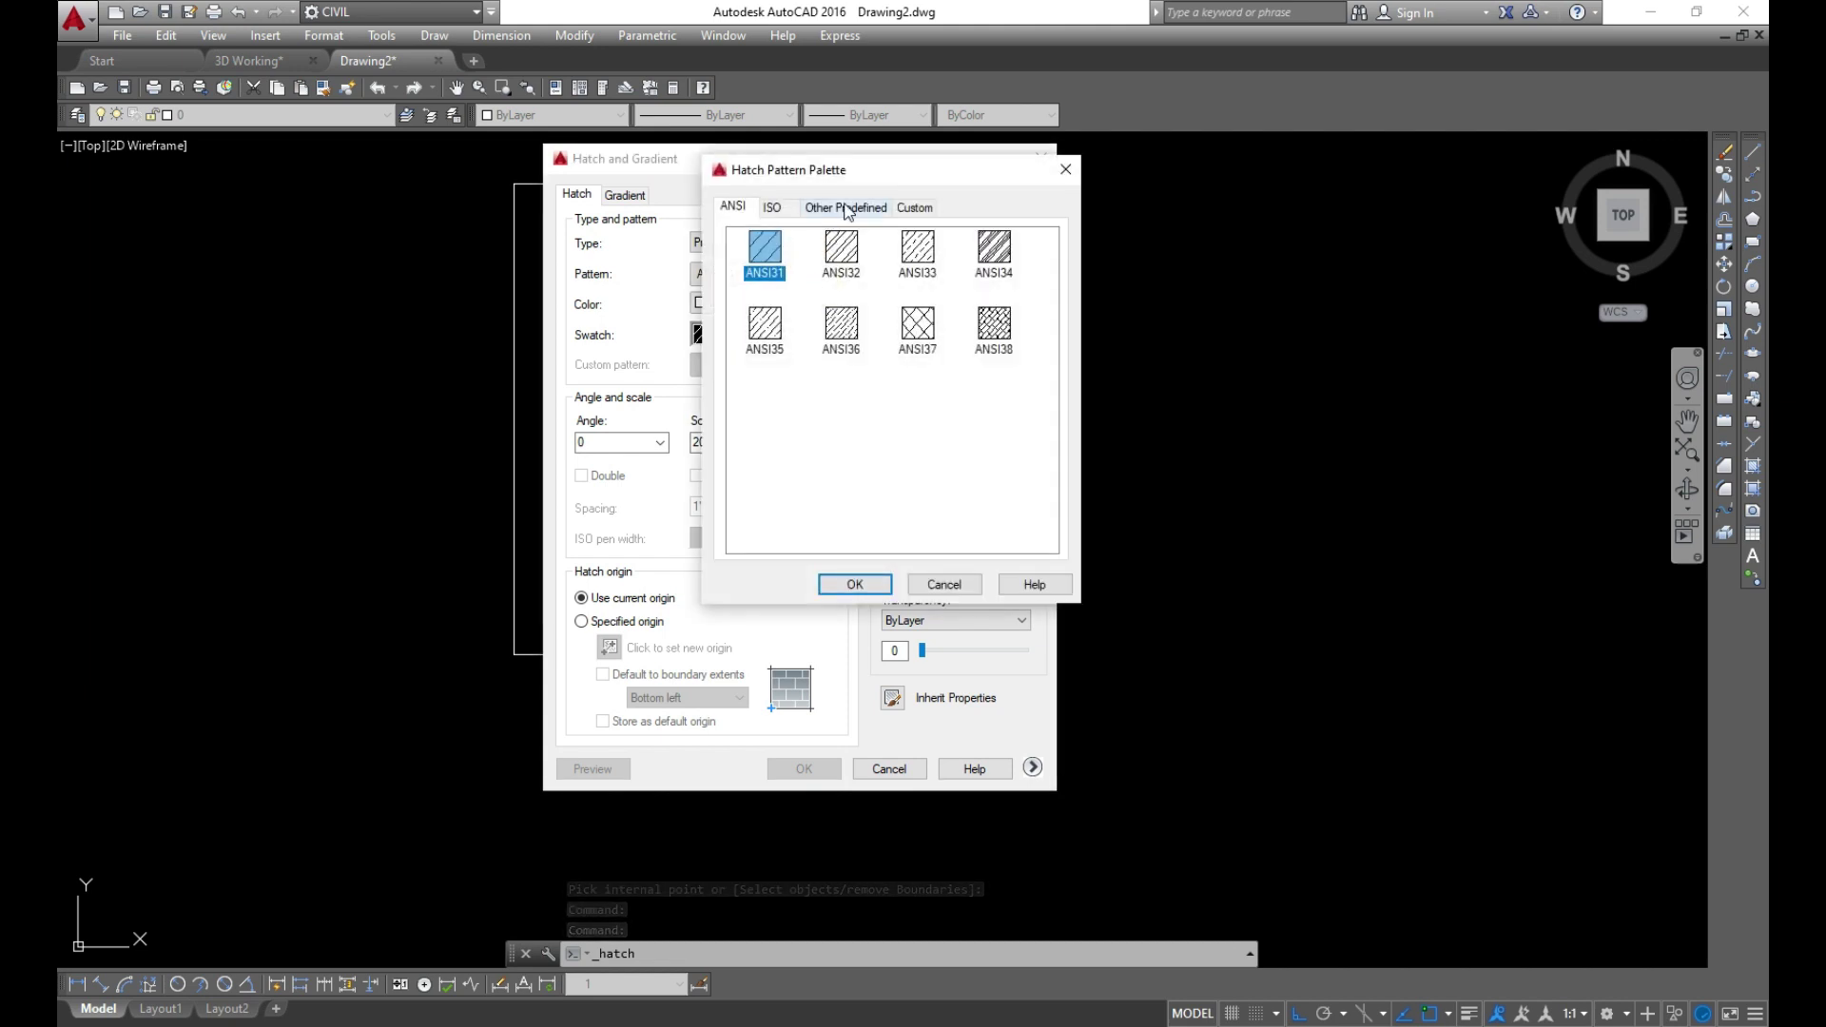
pyautogui.click(847, 209)
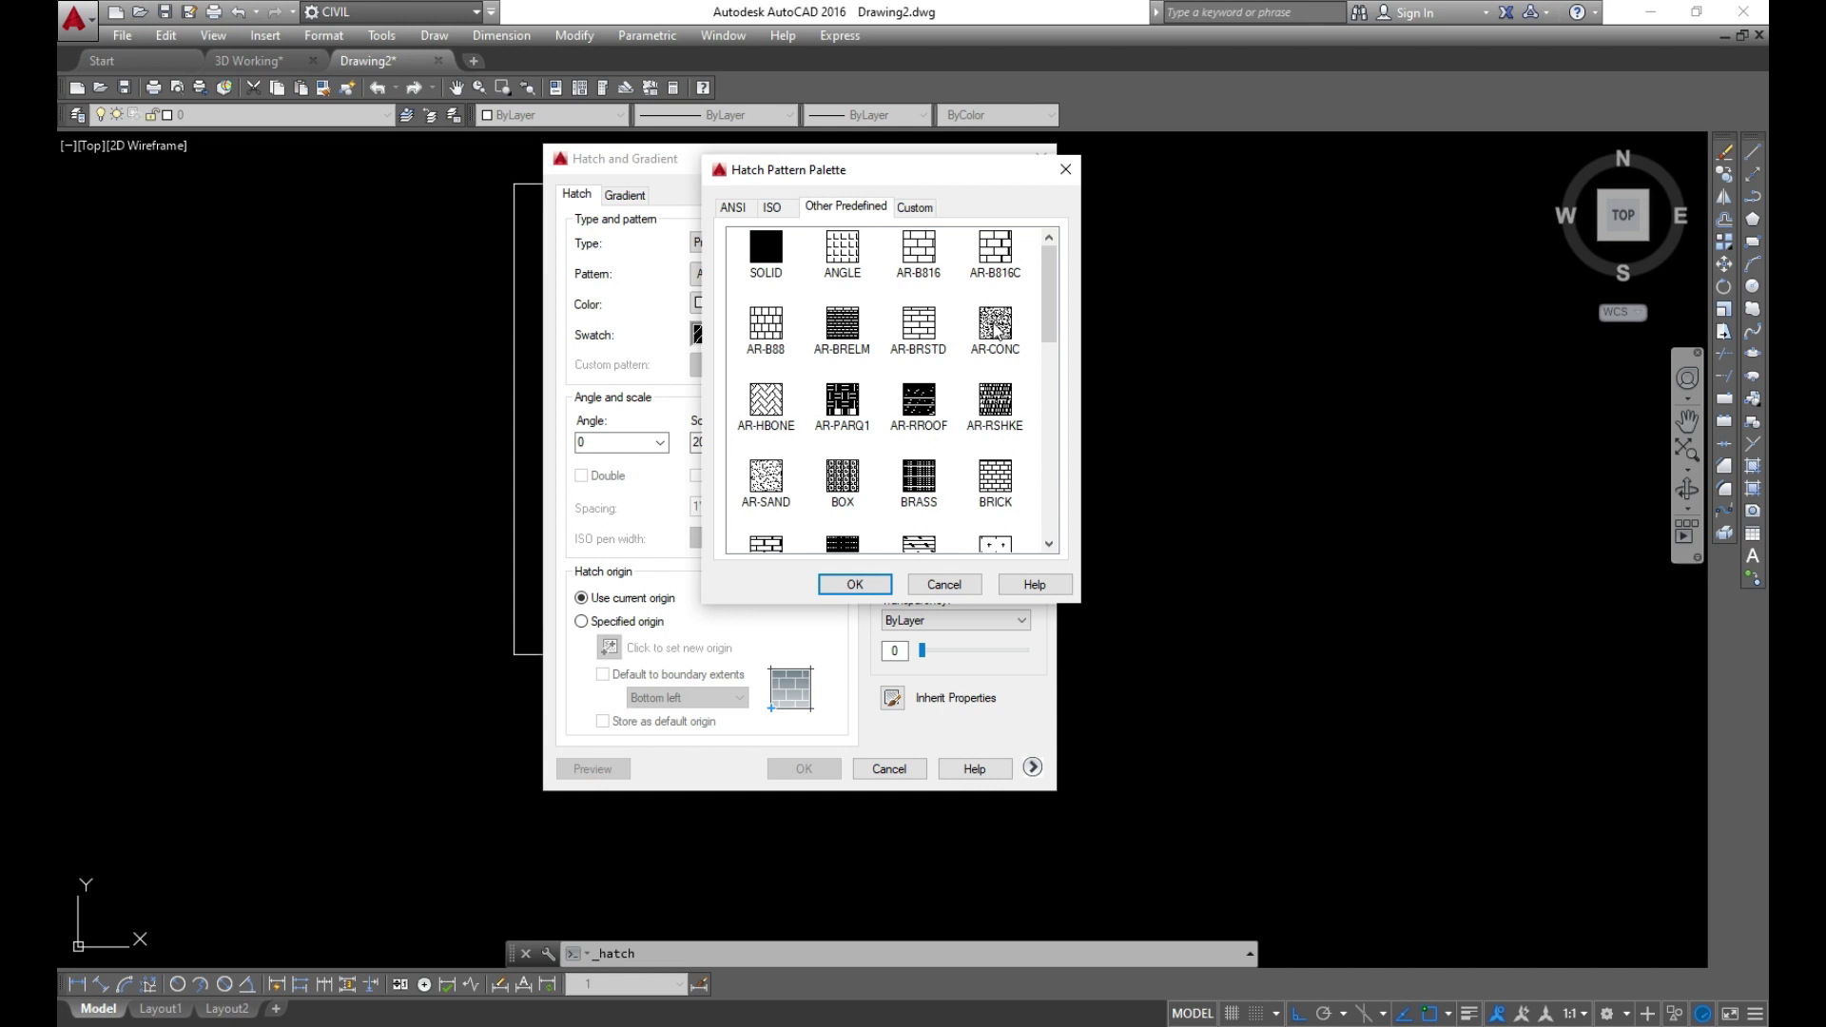
pyautogui.click(843, 586)
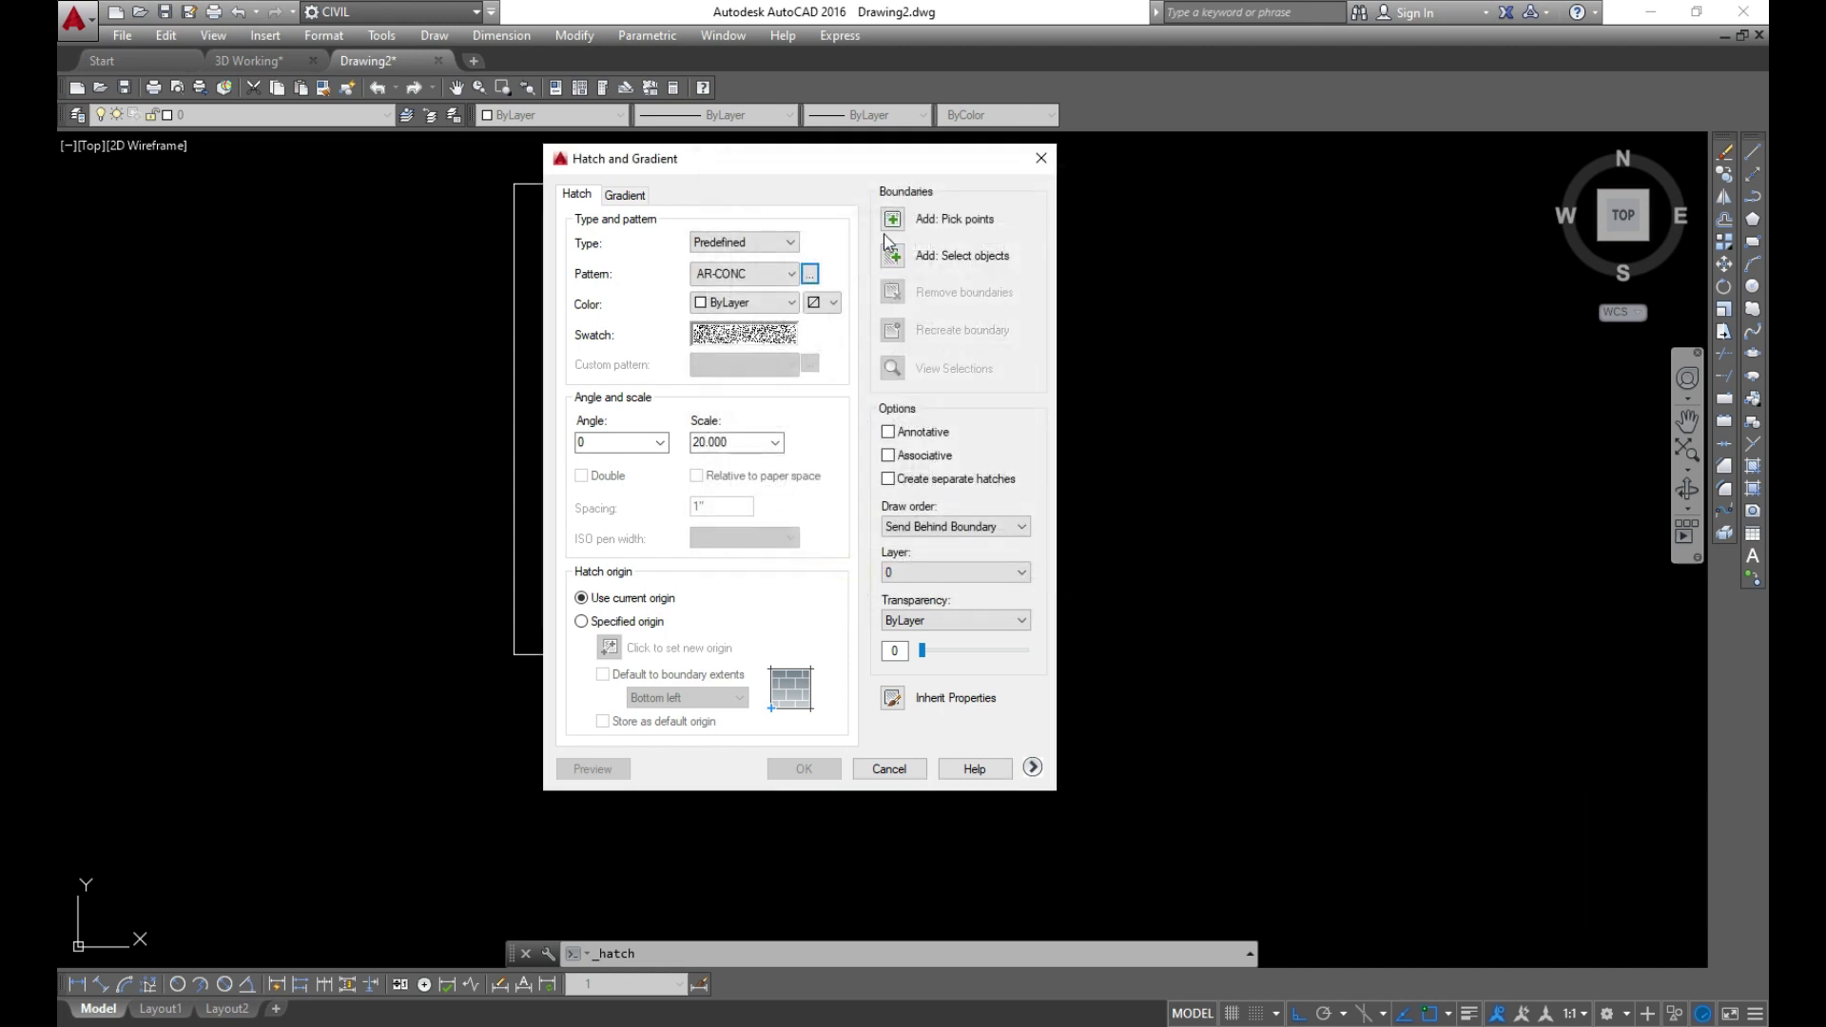
pyautogui.click(917, 229)
pyautogui.moveTo(1019, 224); pyautogui.dragTo(1113, 739, button='middle')
pyautogui.scroll(2, 969, 436)
pyautogui.click(978, 426)
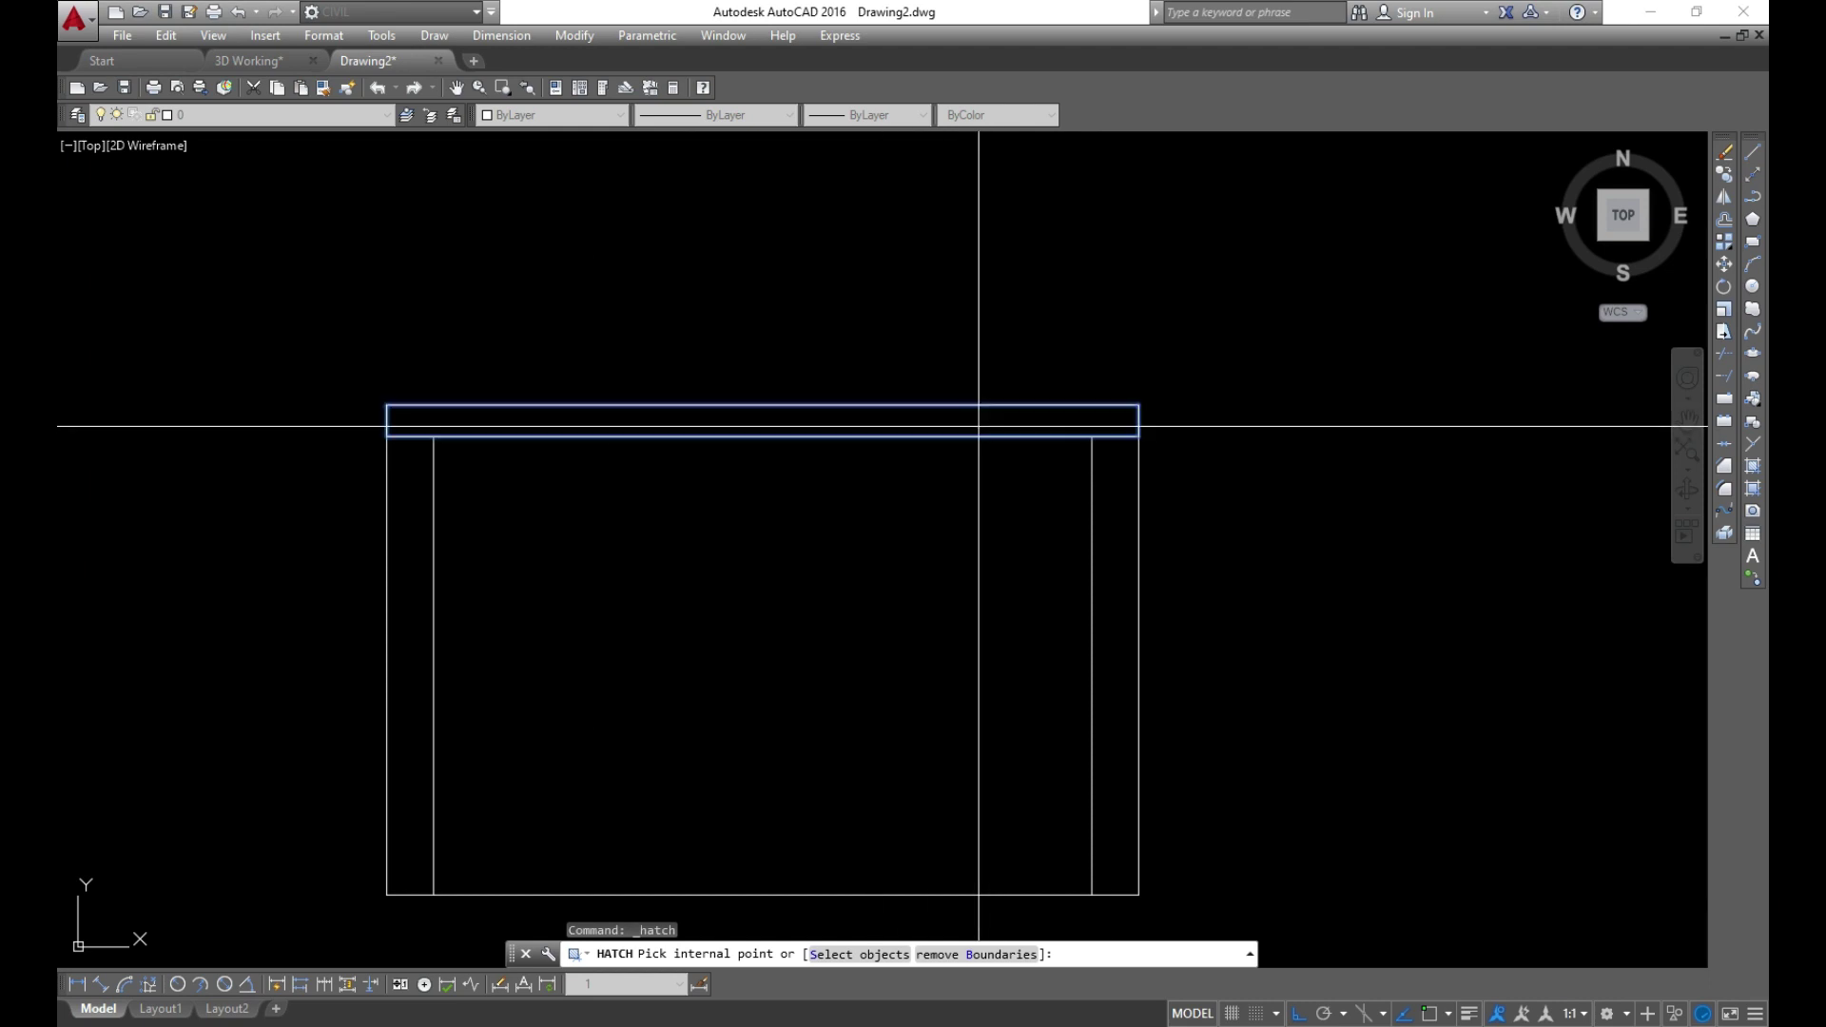
pyautogui.press('Return')
pyautogui.press('Return')
pyautogui.scroll(5, 980, 438)
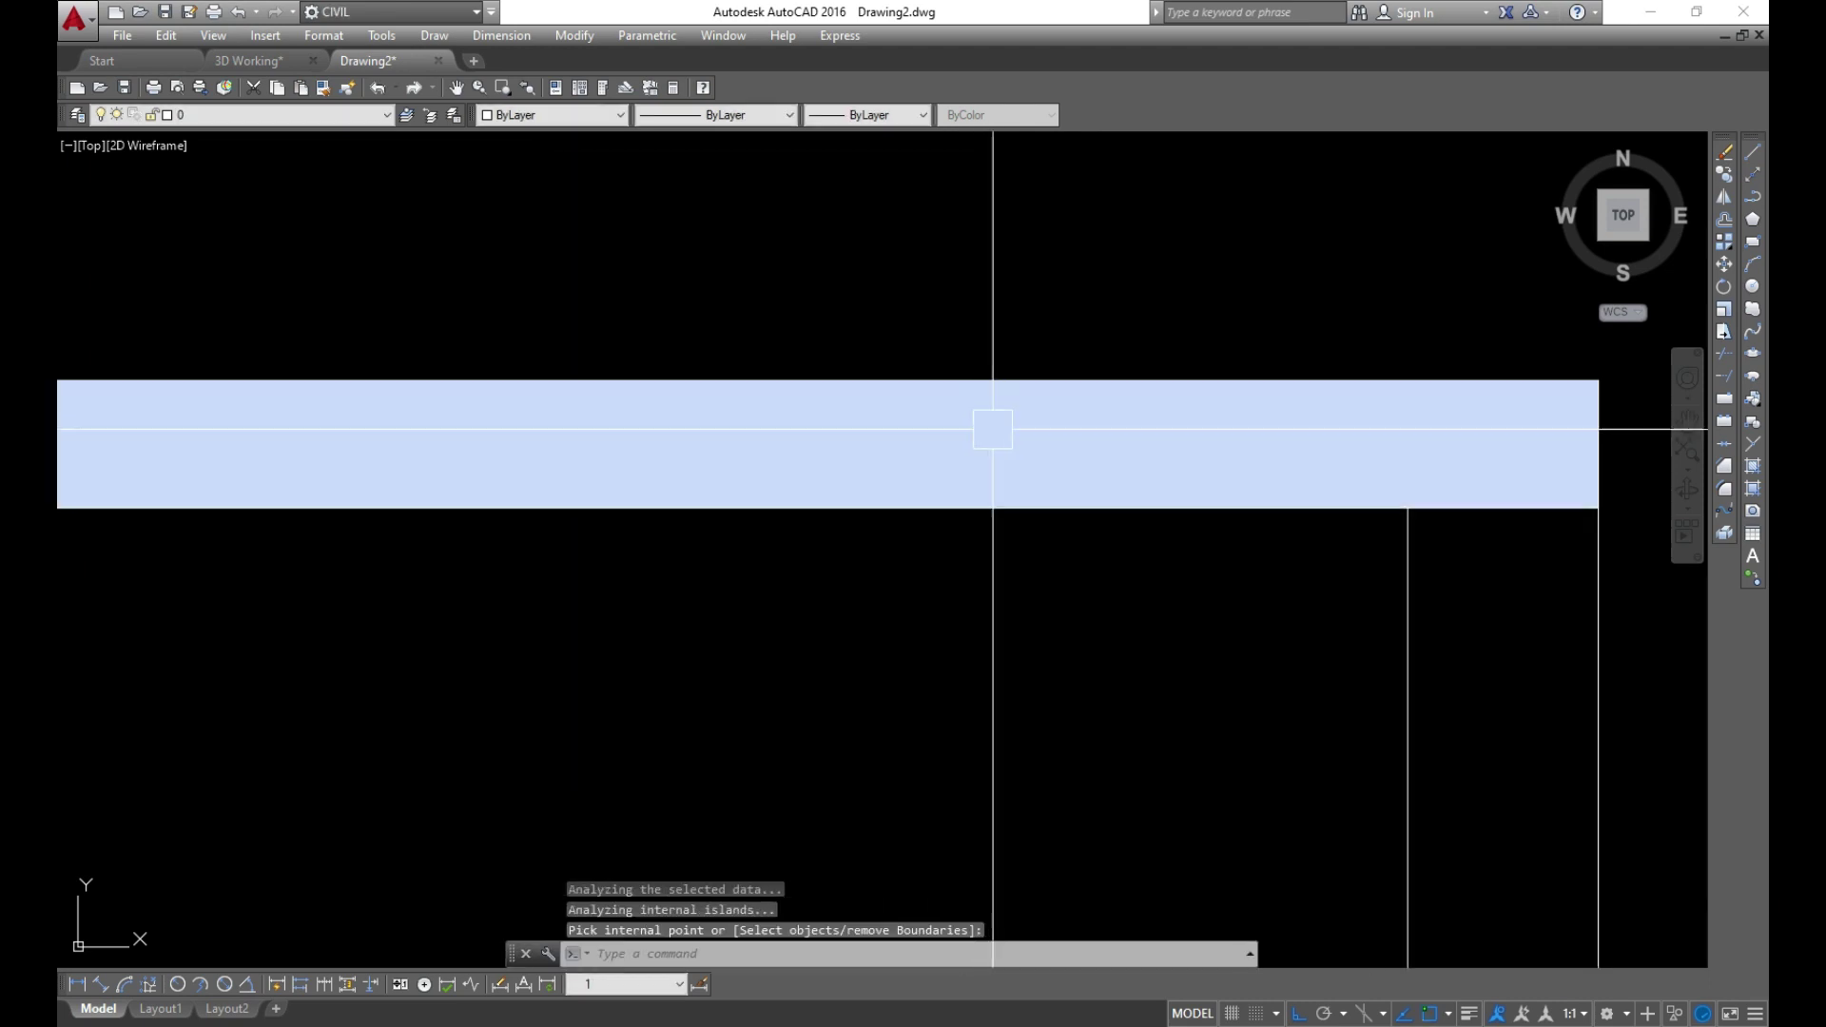
# Erase the overly dense fill and rehatch the top strip with AR-CONC at scale 100
pyautogui.click(985, 437)
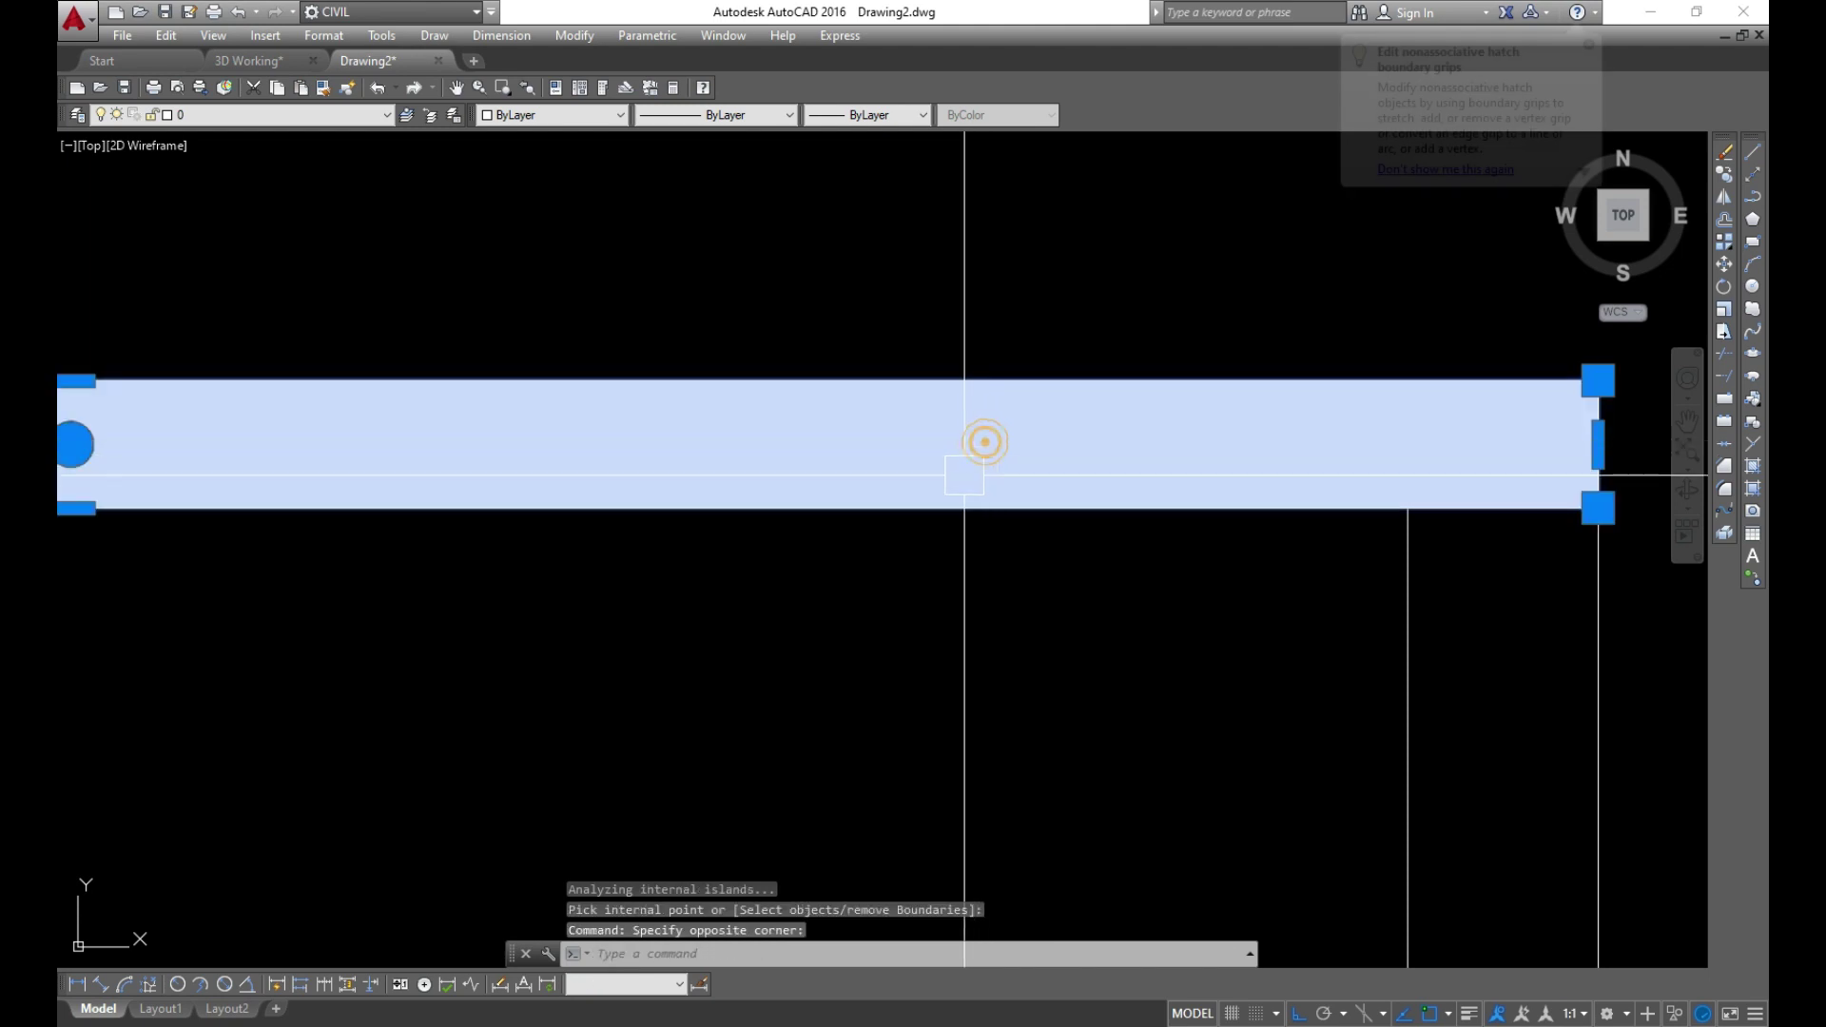
pyautogui.write('e')
pyautogui.press('Return')
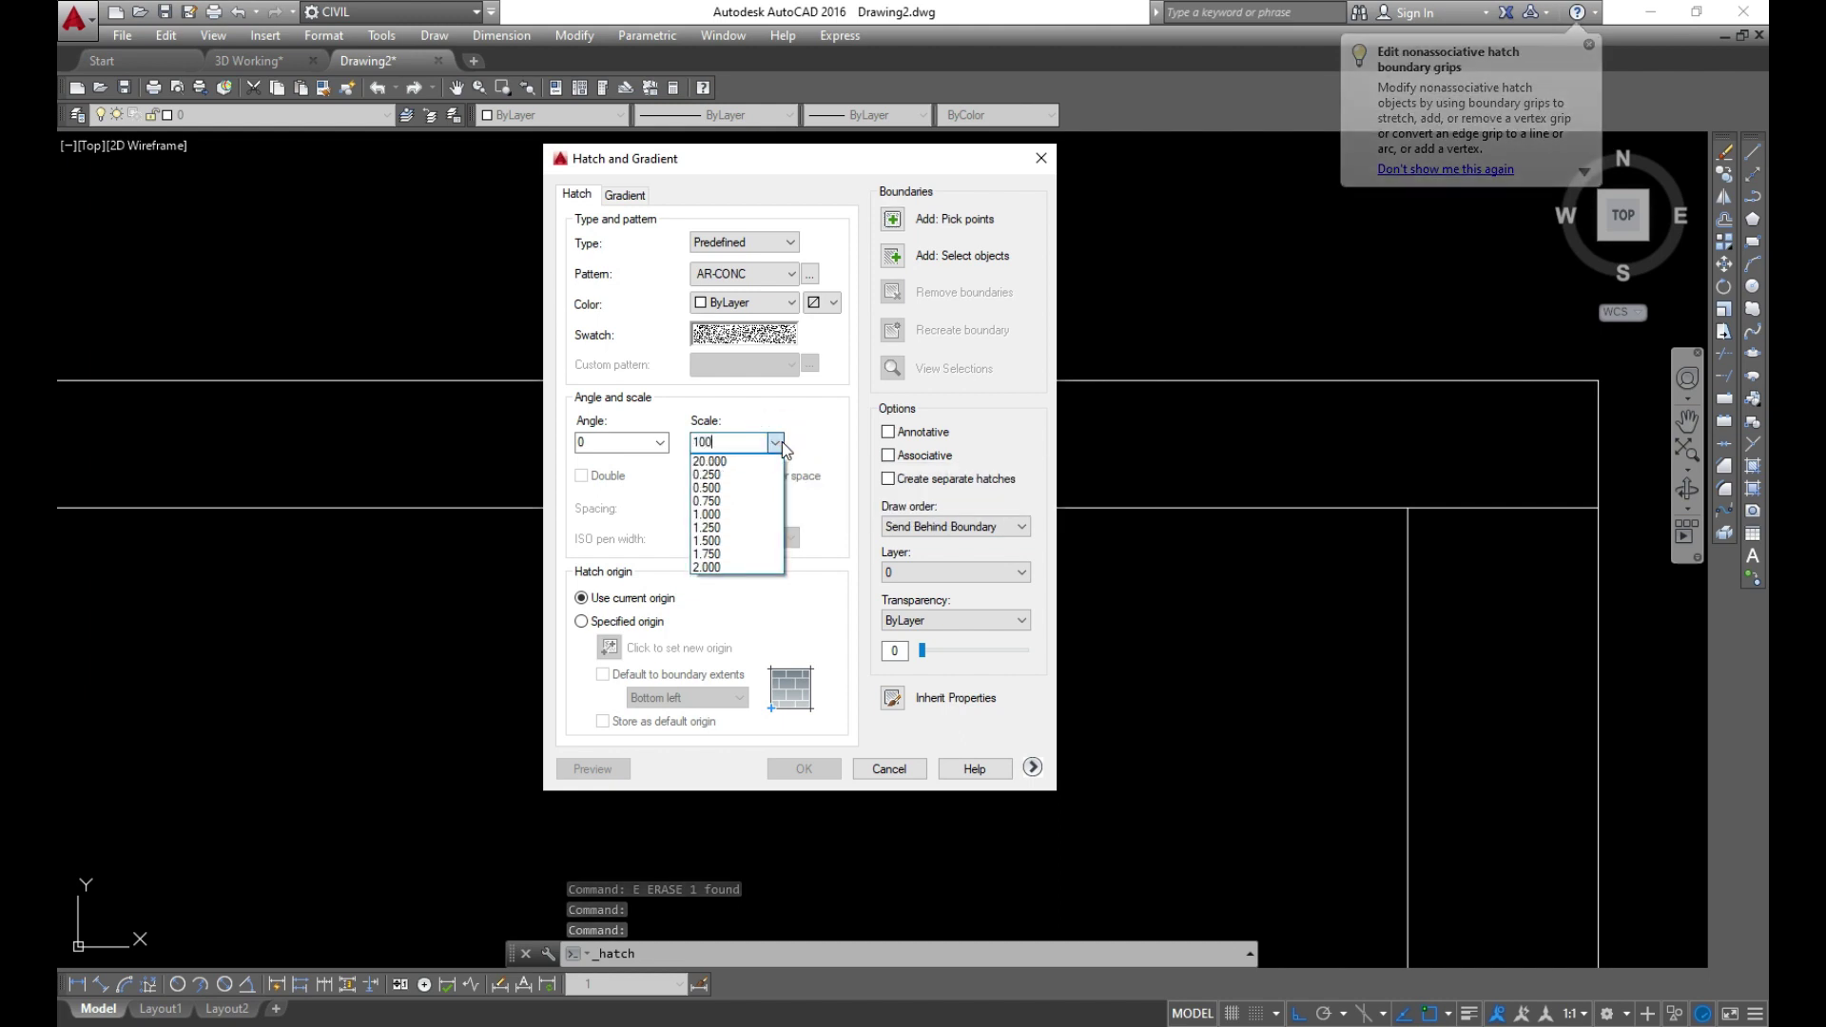
pyautogui.click(742, 442)
pyautogui.click(892, 219)
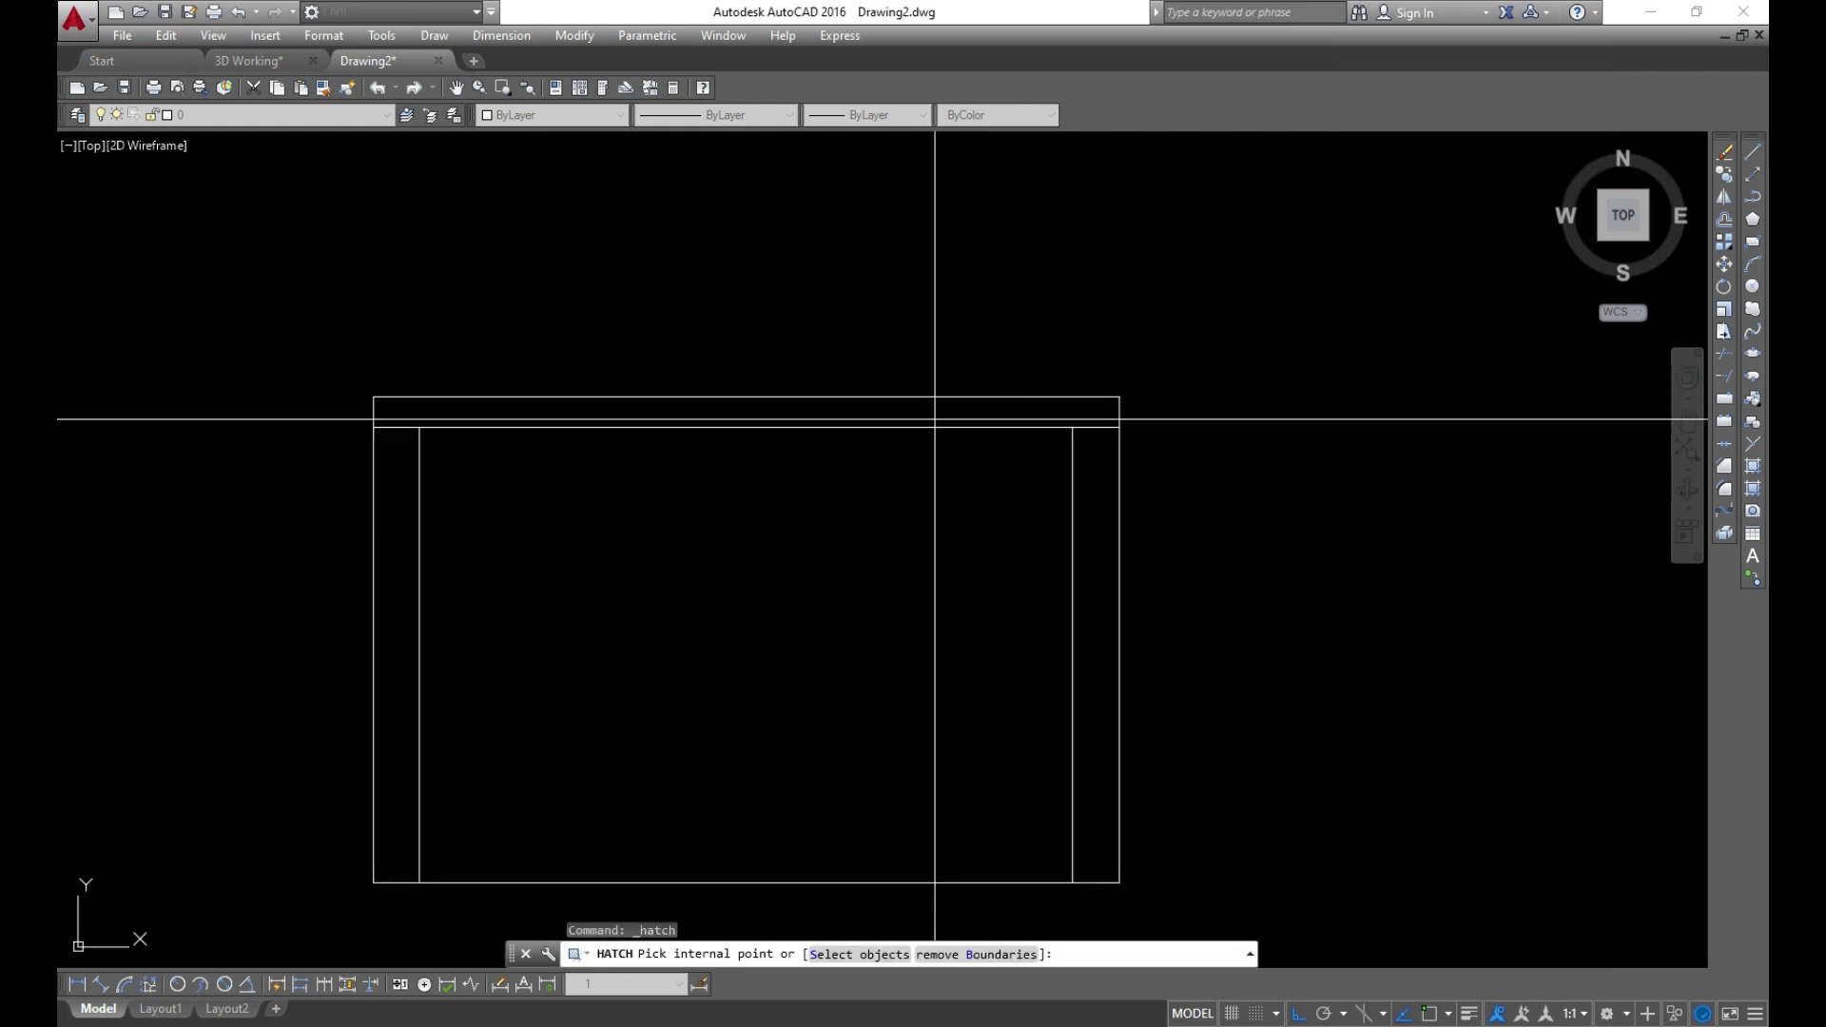
pyautogui.click(933, 416)
pyautogui.press('Return')
pyautogui.press('Return')
pyautogui.scroll(4, 815, 422)
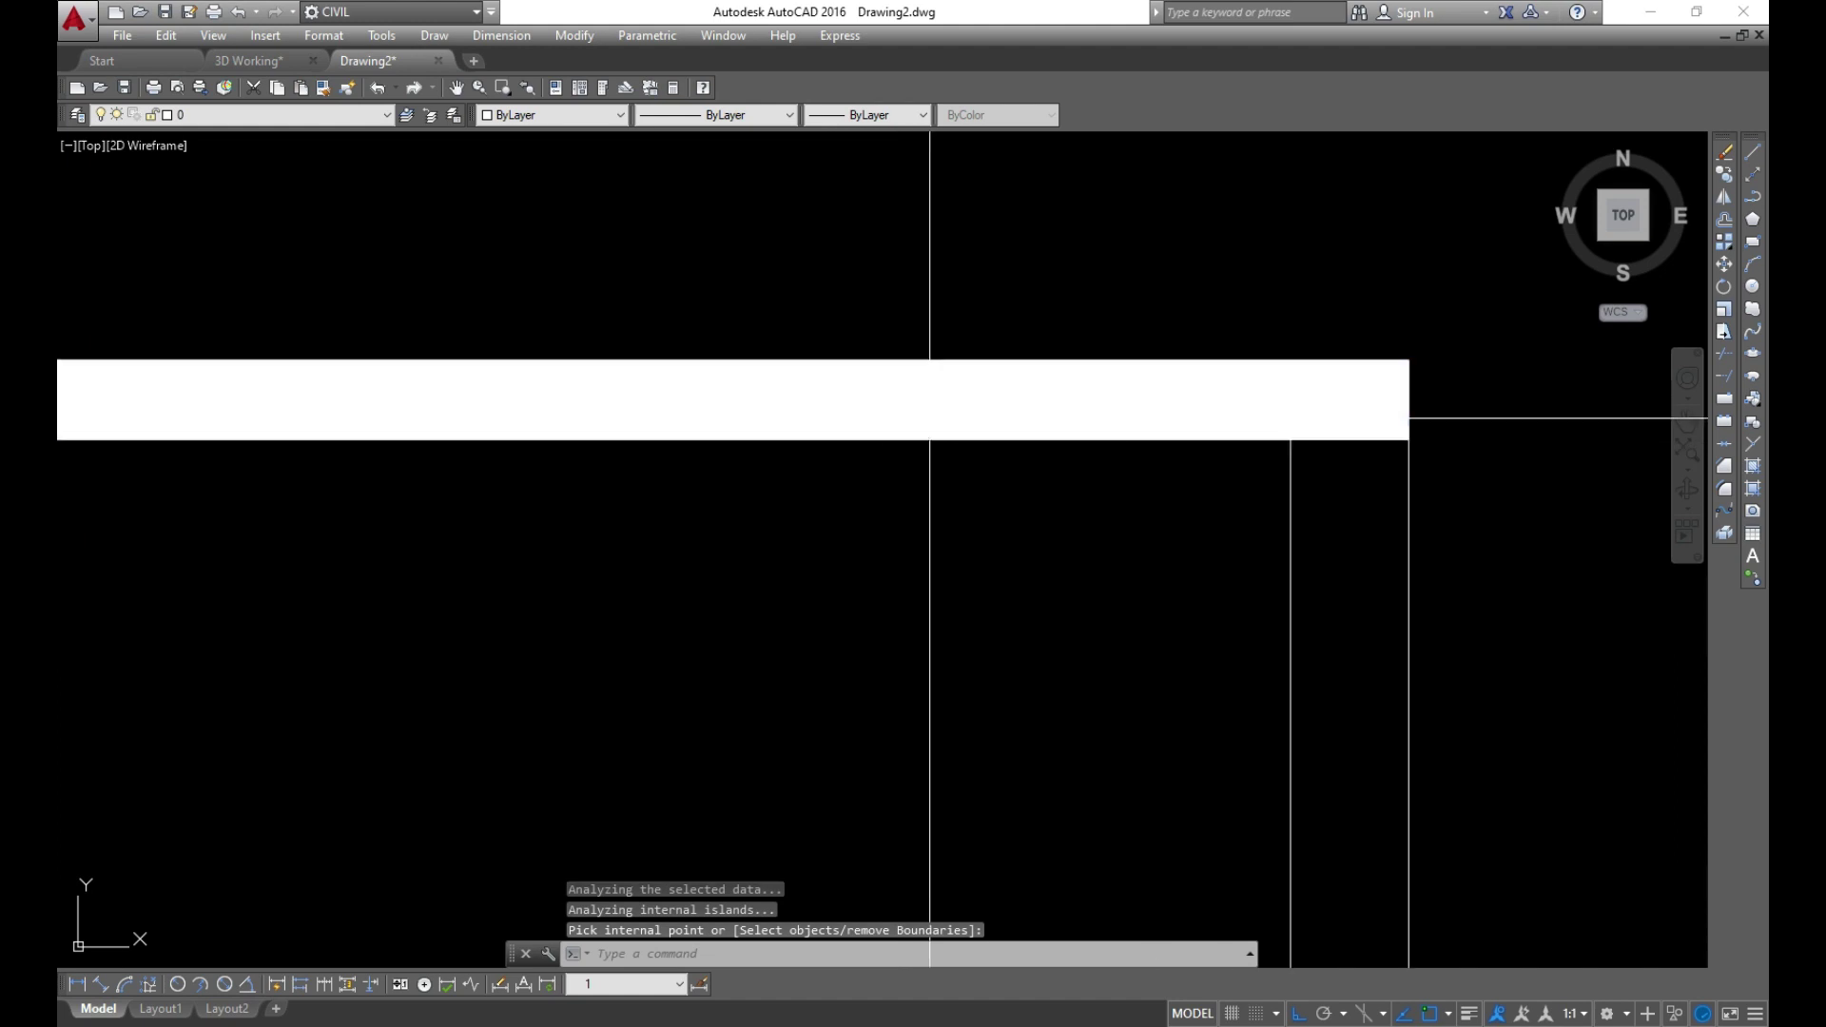
# Erase the leftover white fill, refill the top beam strip with AR-CONC at scale 100, and review it
pyautogui.click(921, 387)
pyautogui.write('e')
pyautogui.press('Return')
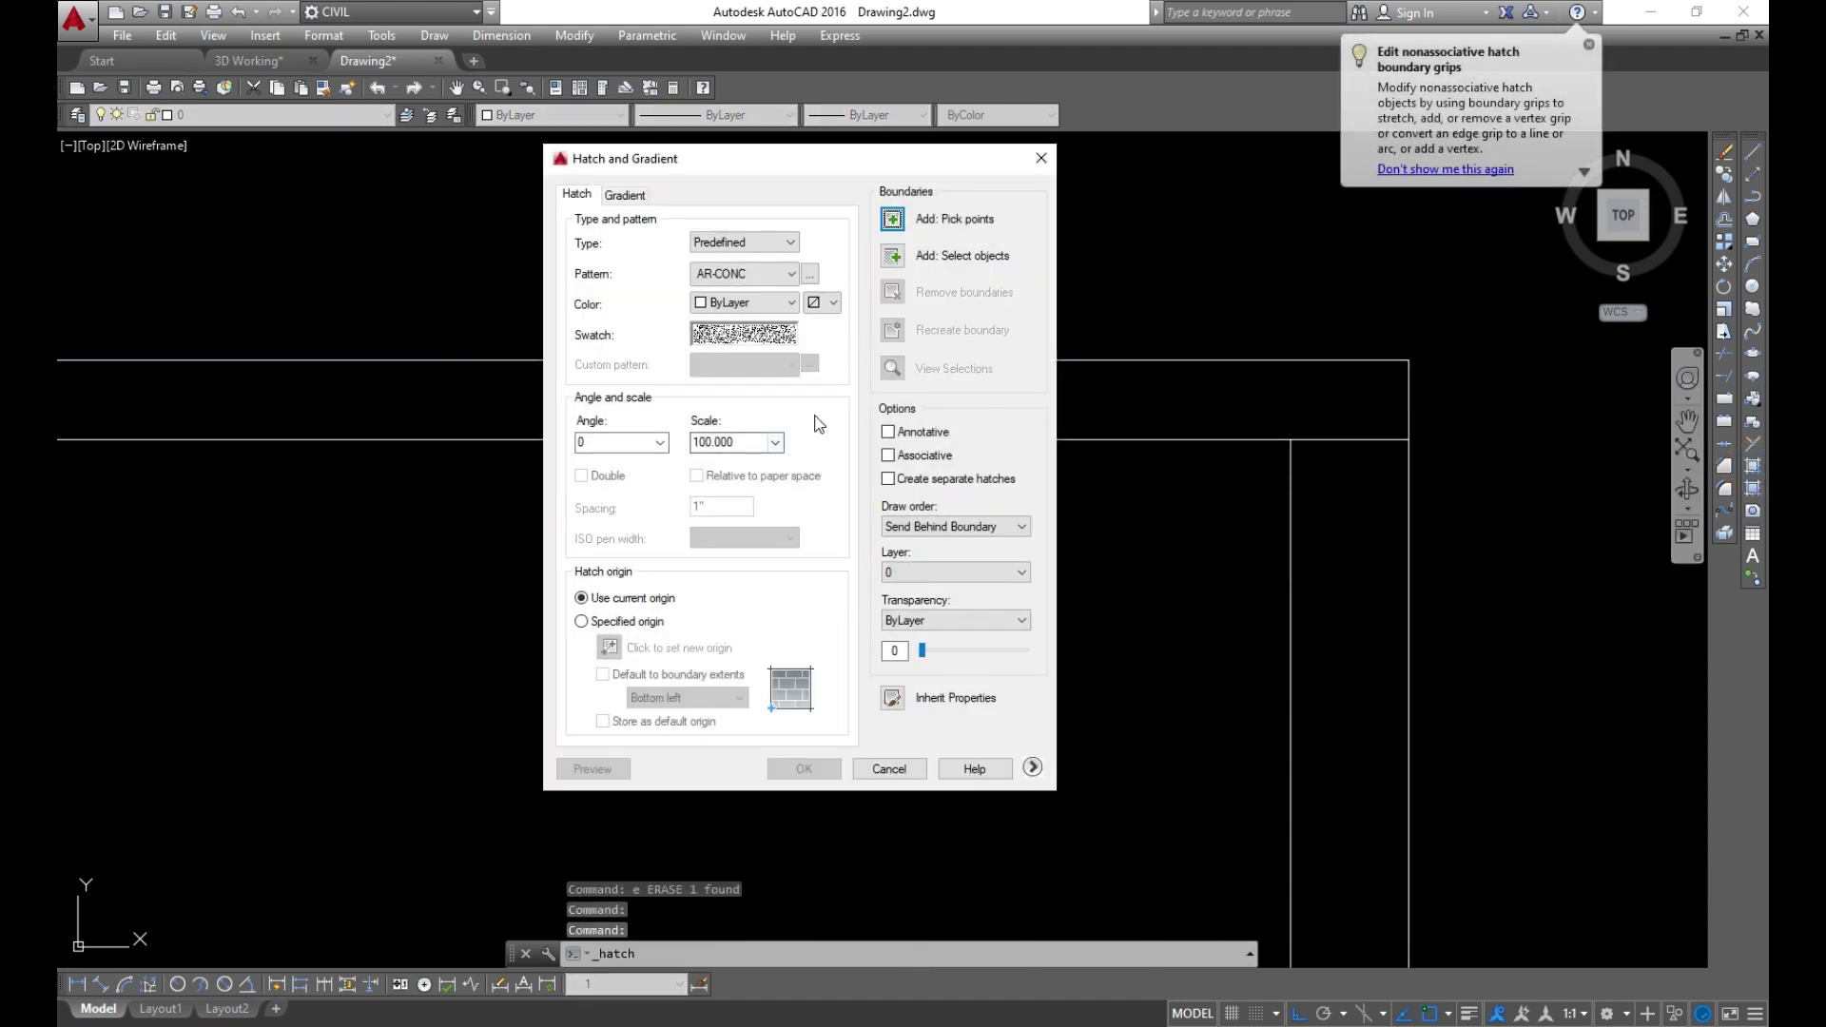
pyautogui.click(779, 443)
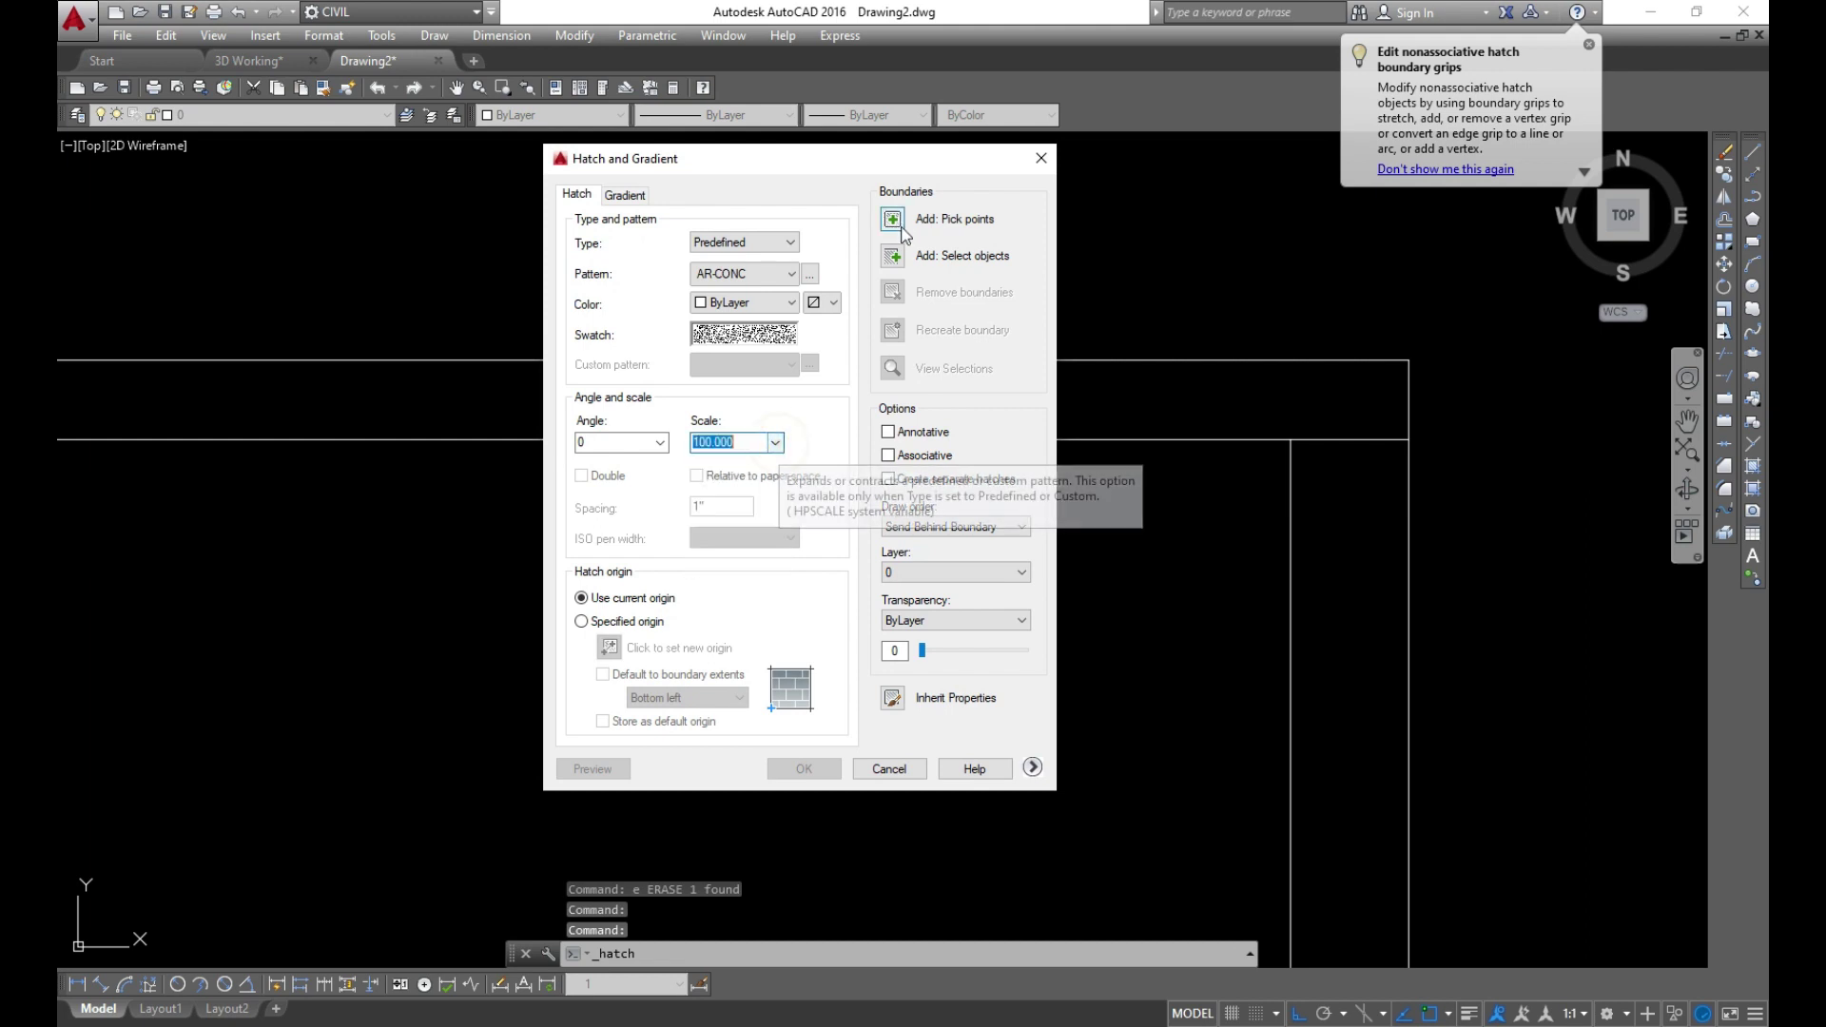
pyautogui.click(778, 440)
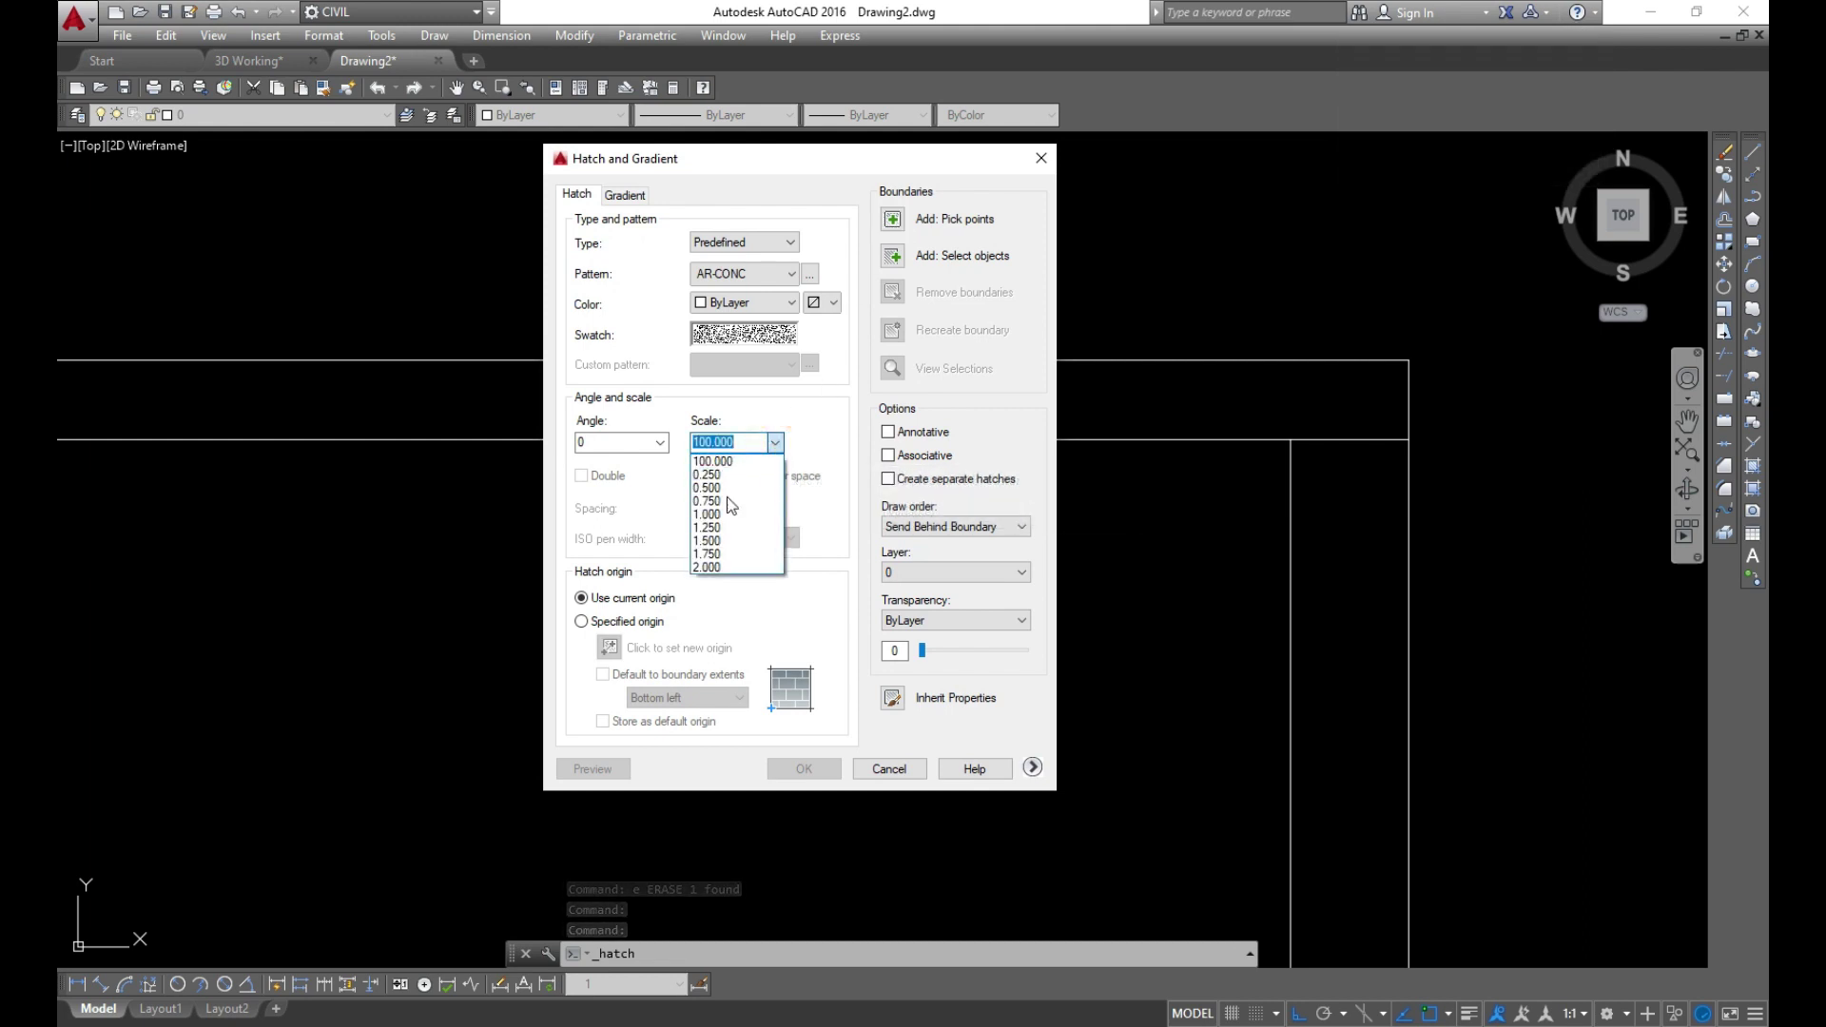
pyautogui.click(892, 220)
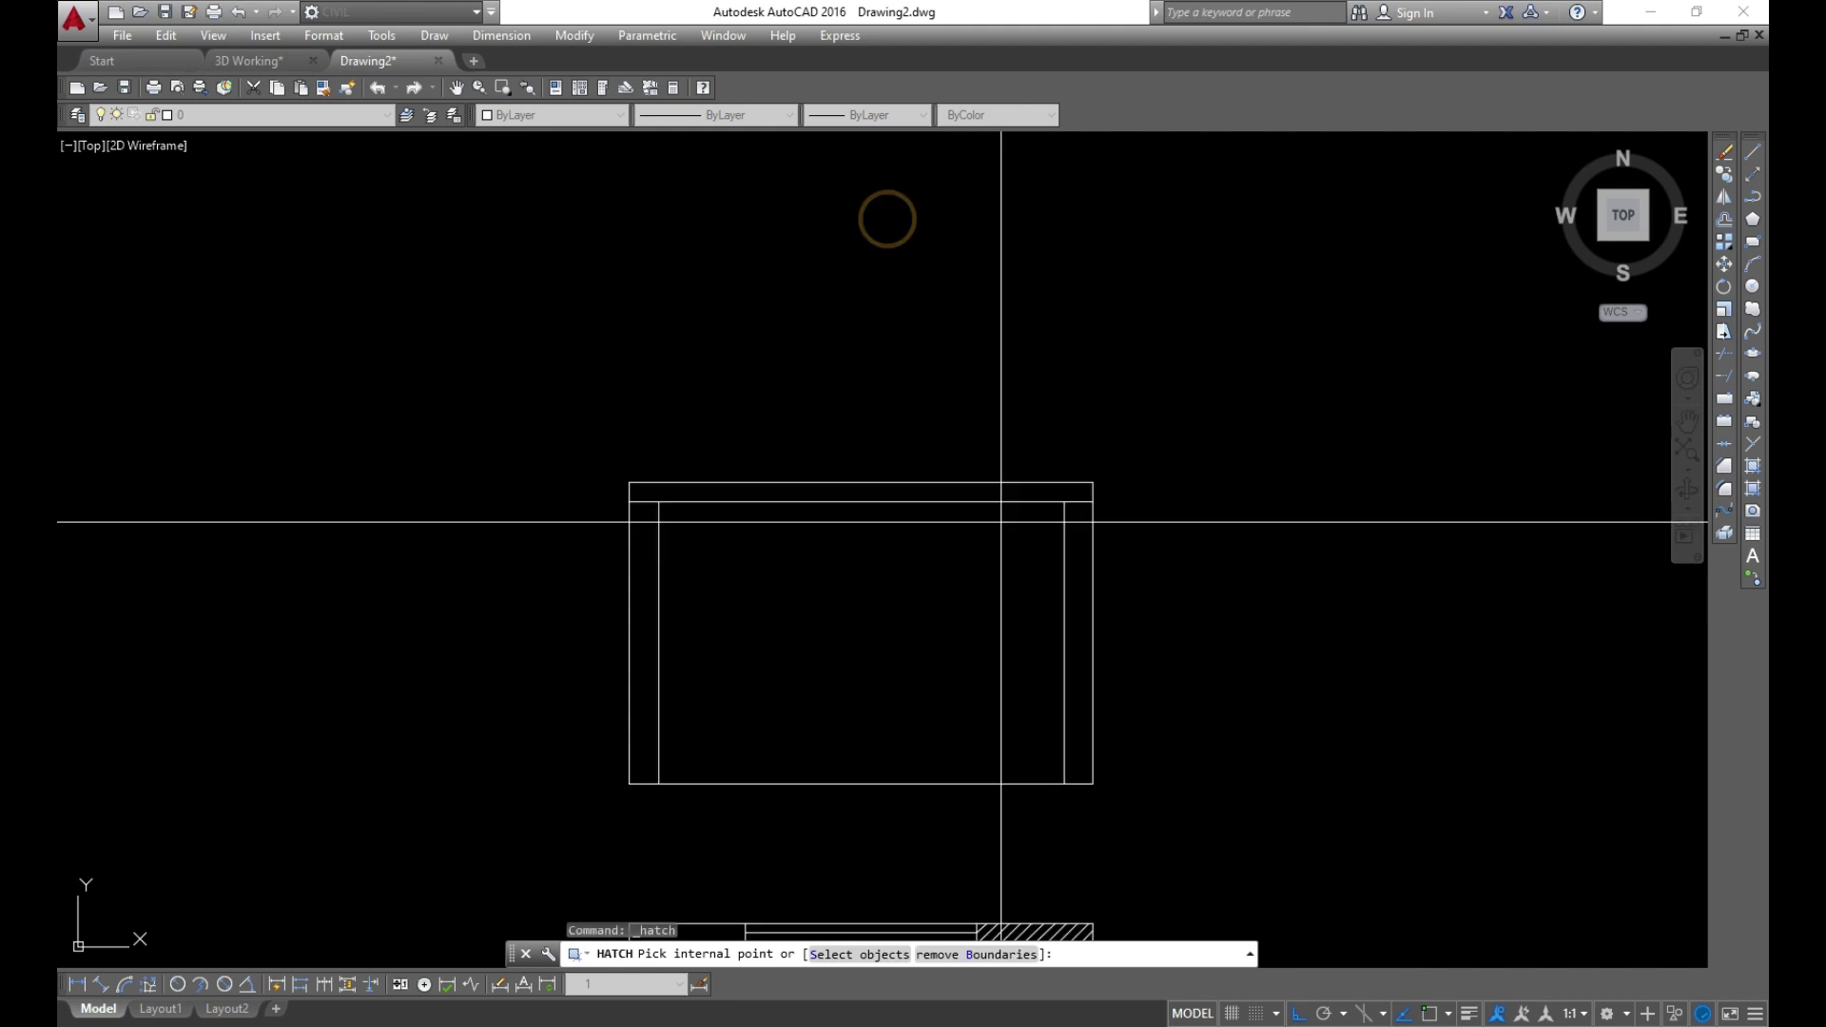
pyautogui.click(921, 491)
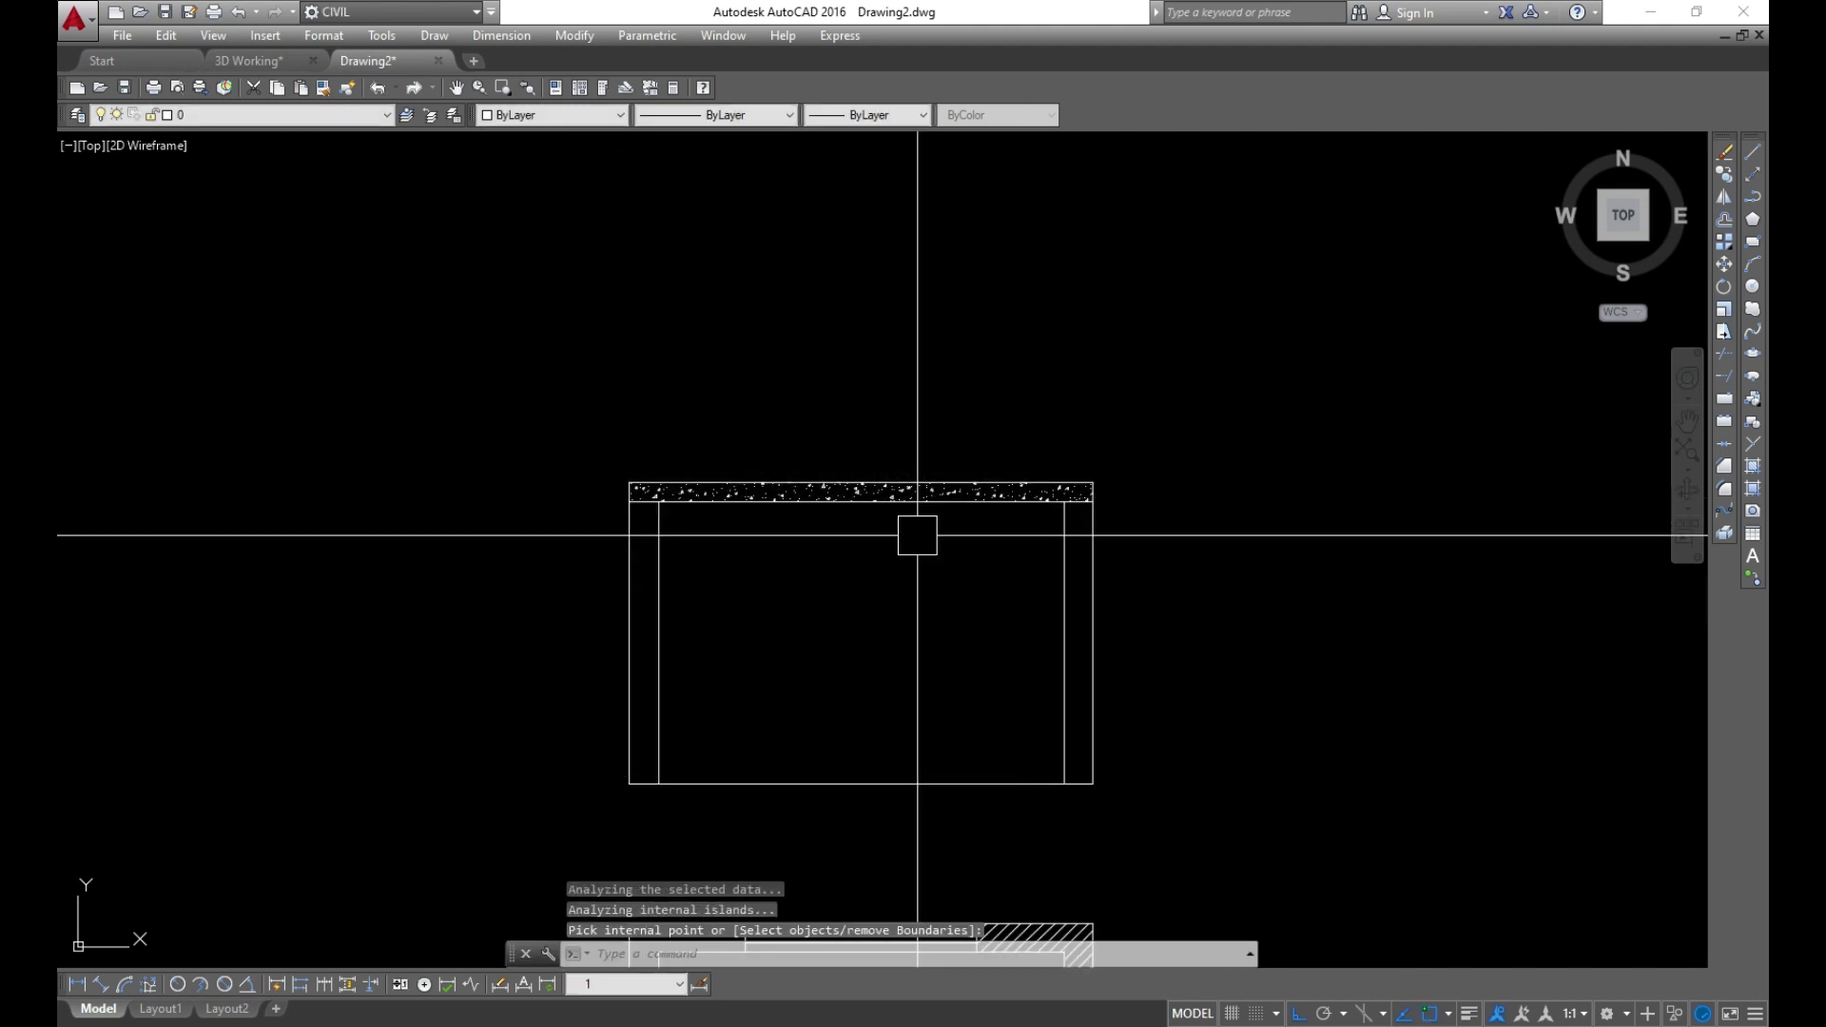
pyautogui.moveTo(917, 536); pyautogui.dragTo(938, 440, button='middle')
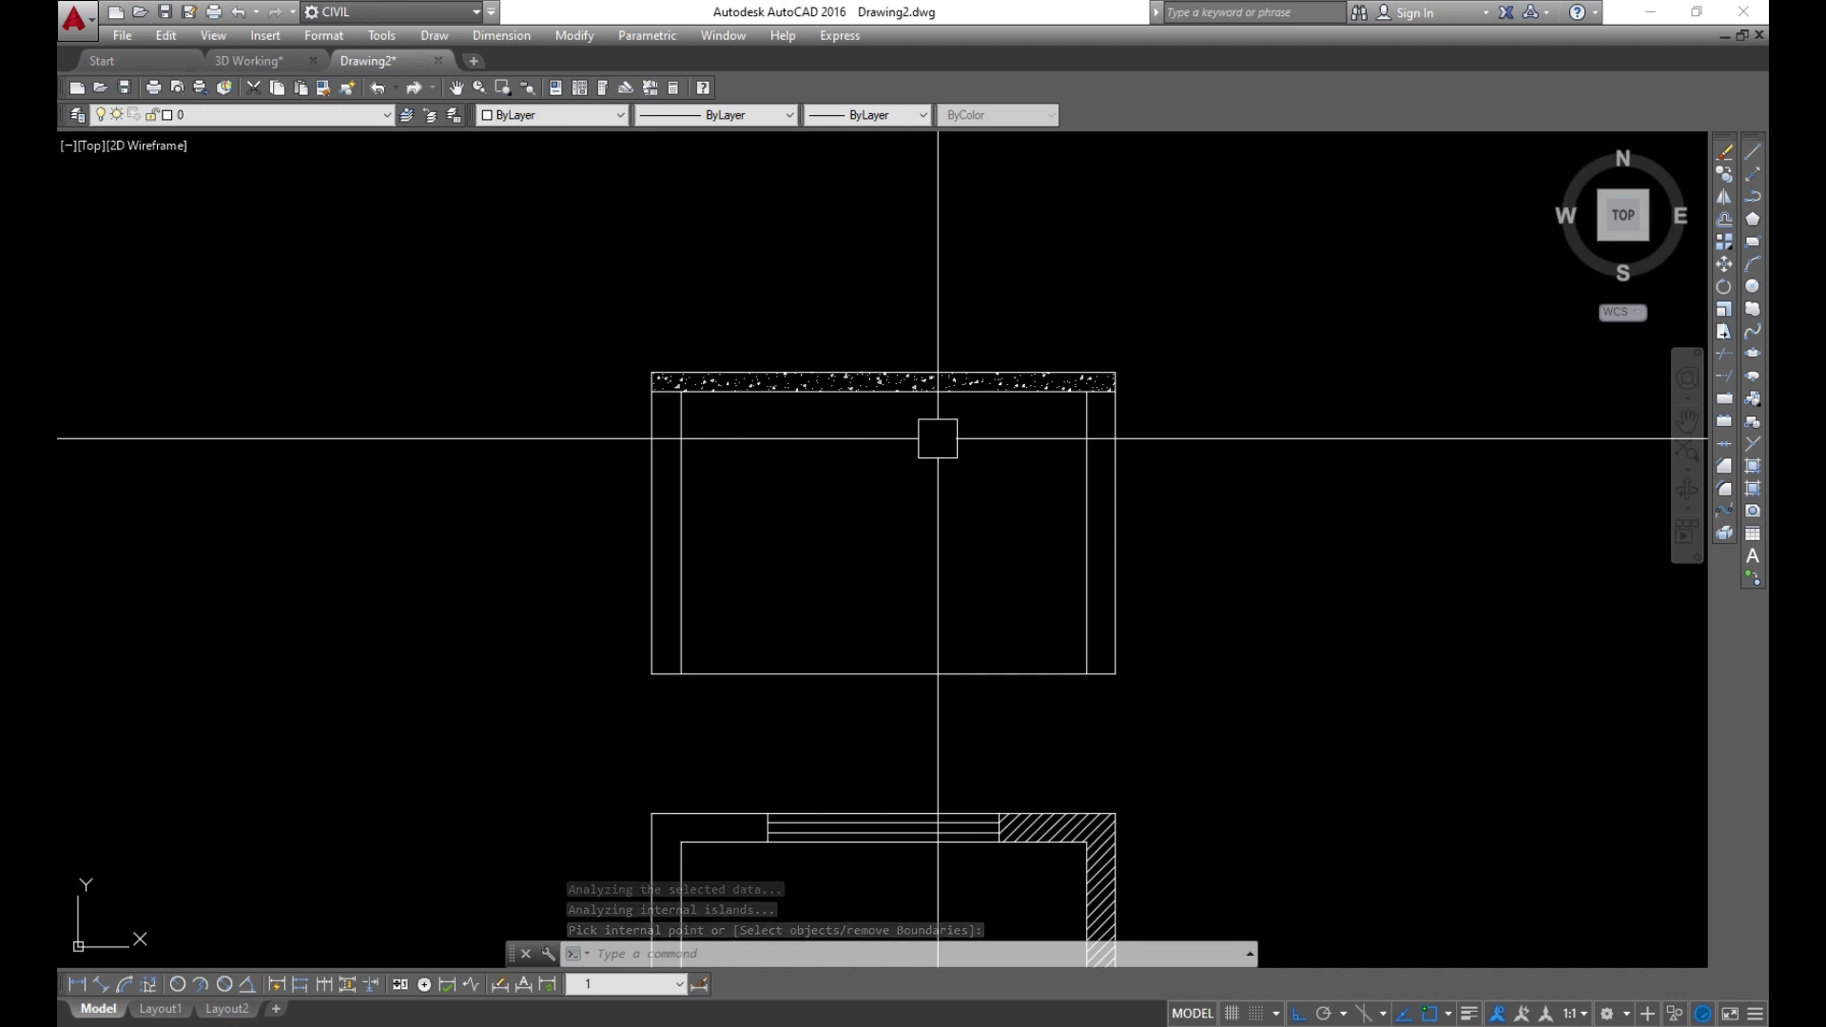
pyautogui.scroll(2, 1036, 439)
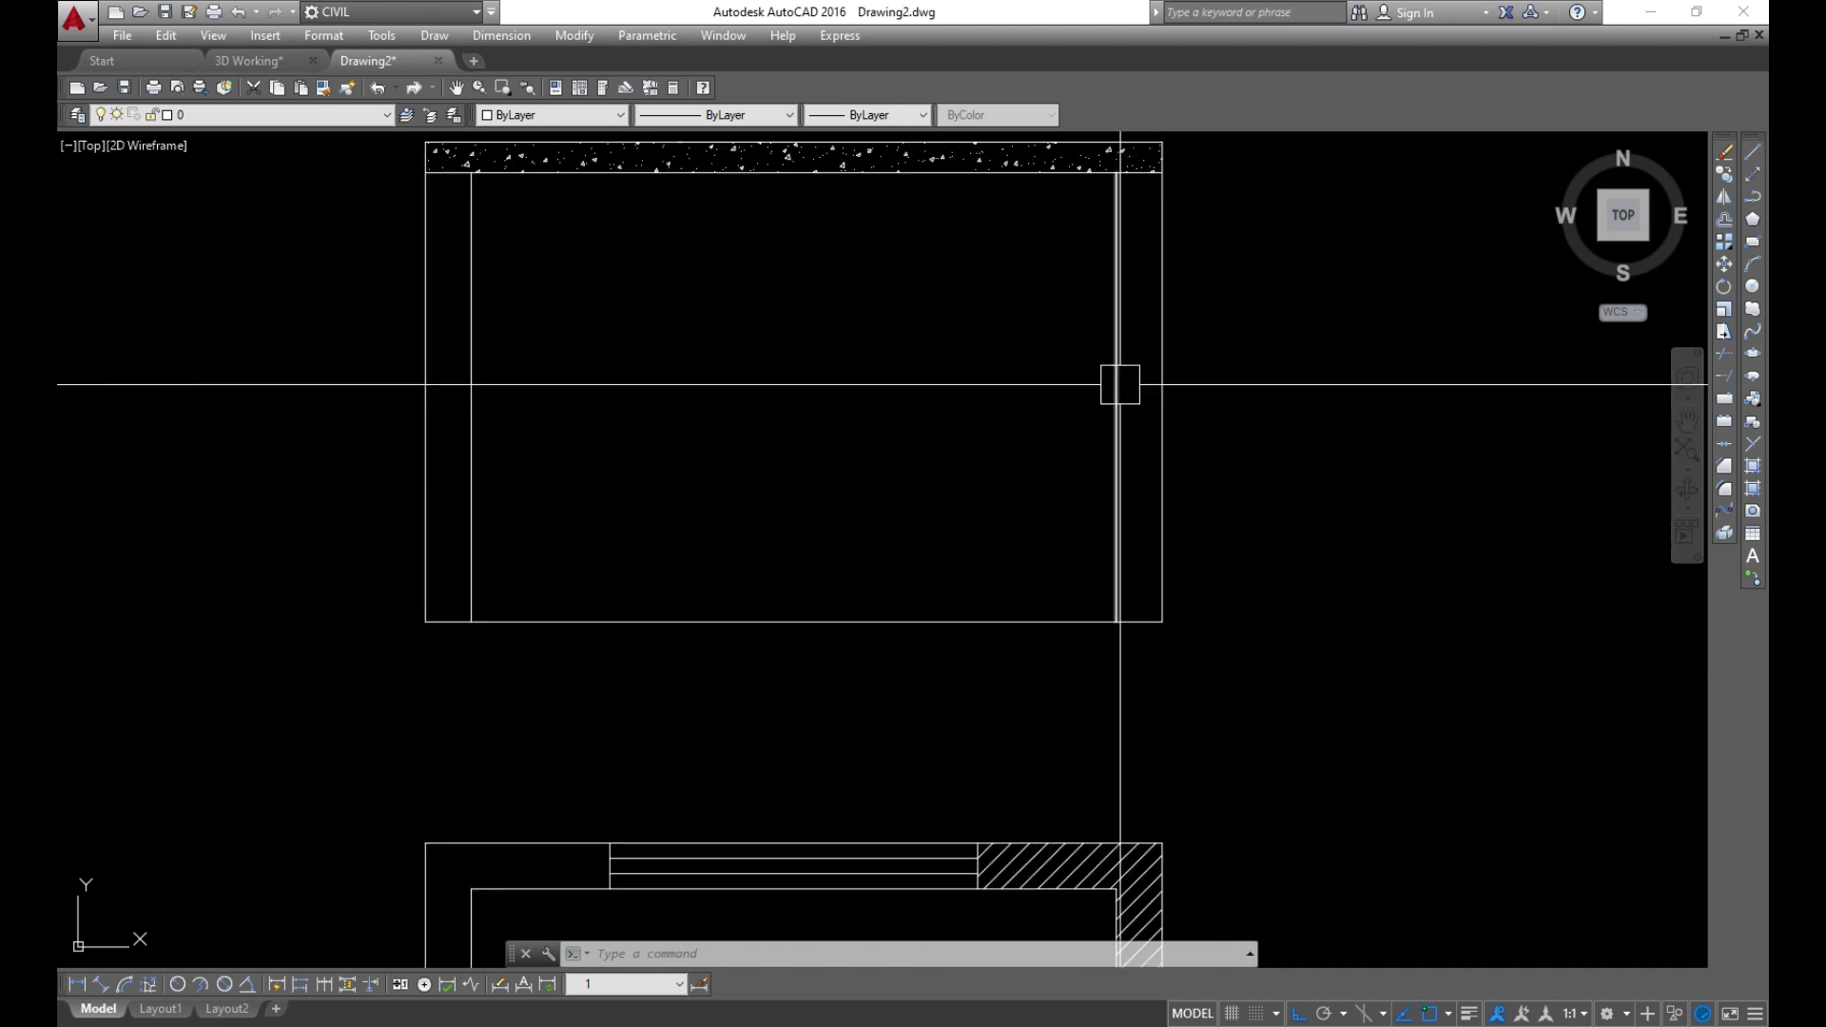
pyautogui.moveTo(950, 312); pyautogui.dragTo(971, 373, button='middle')
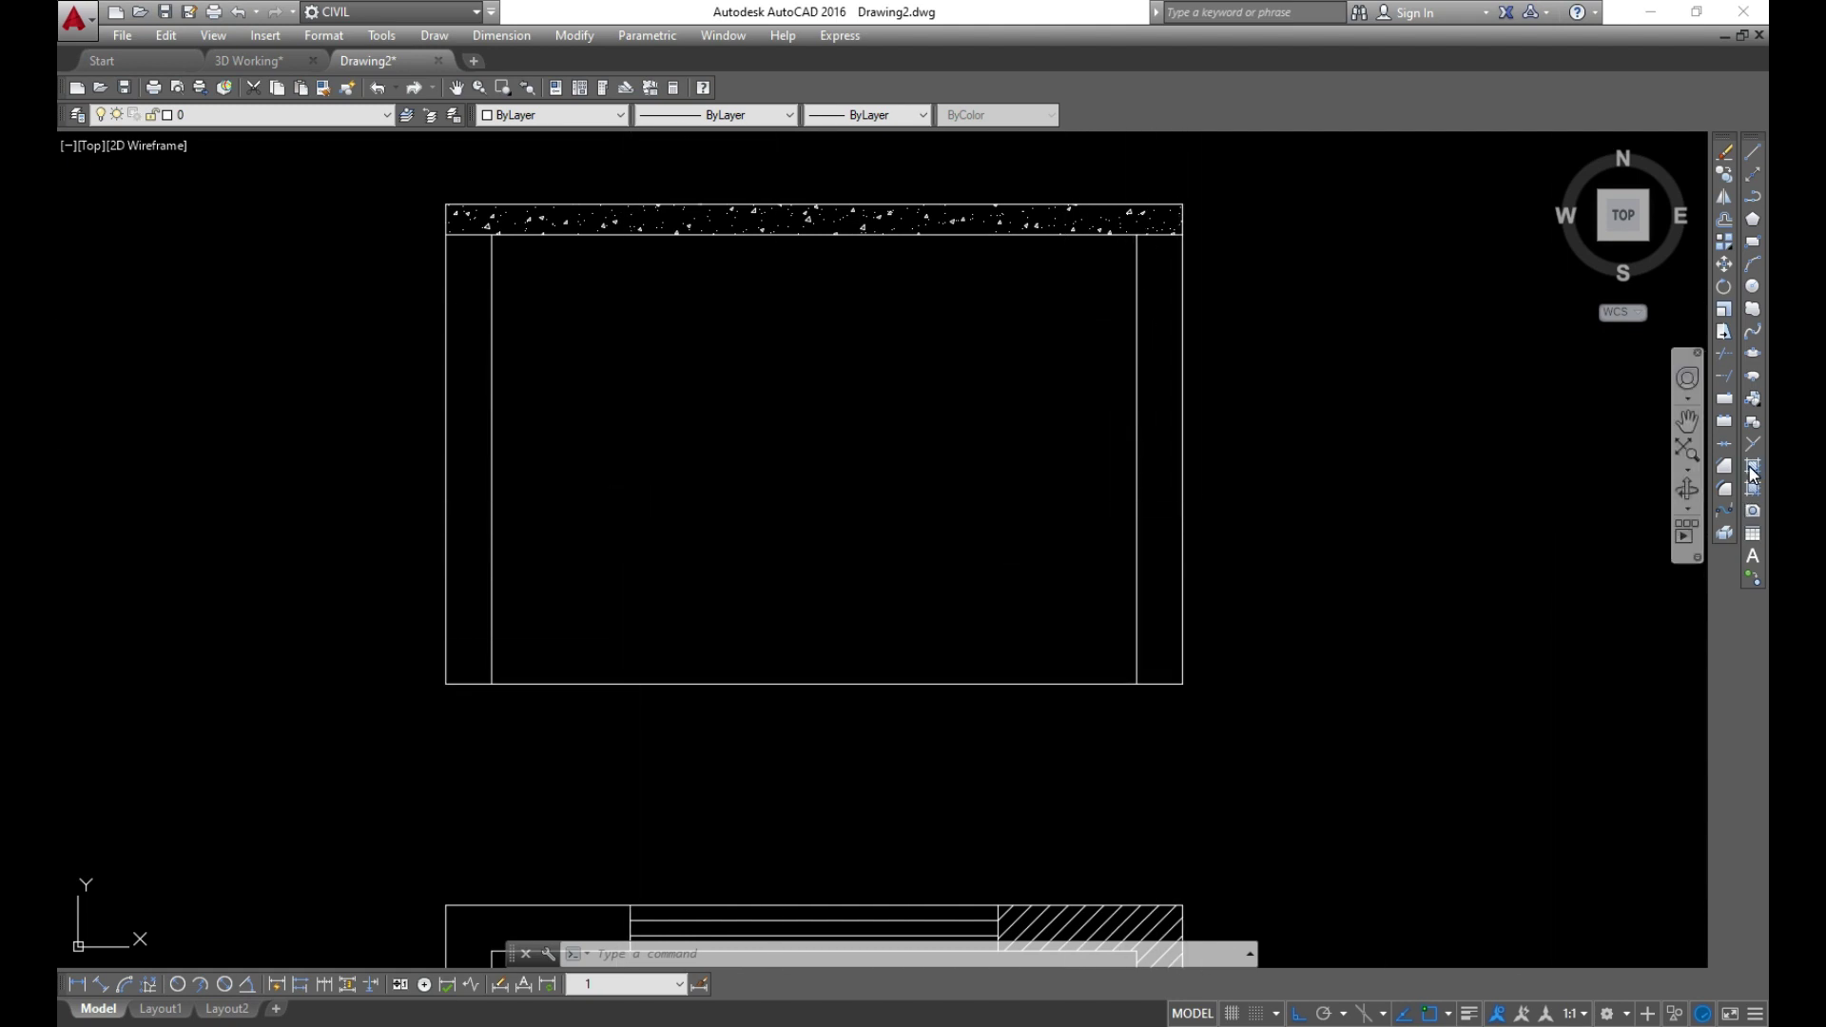
pyautogui.moveTo(1227, 566); pyautogui.dragTo(1230, 414, button='middle')
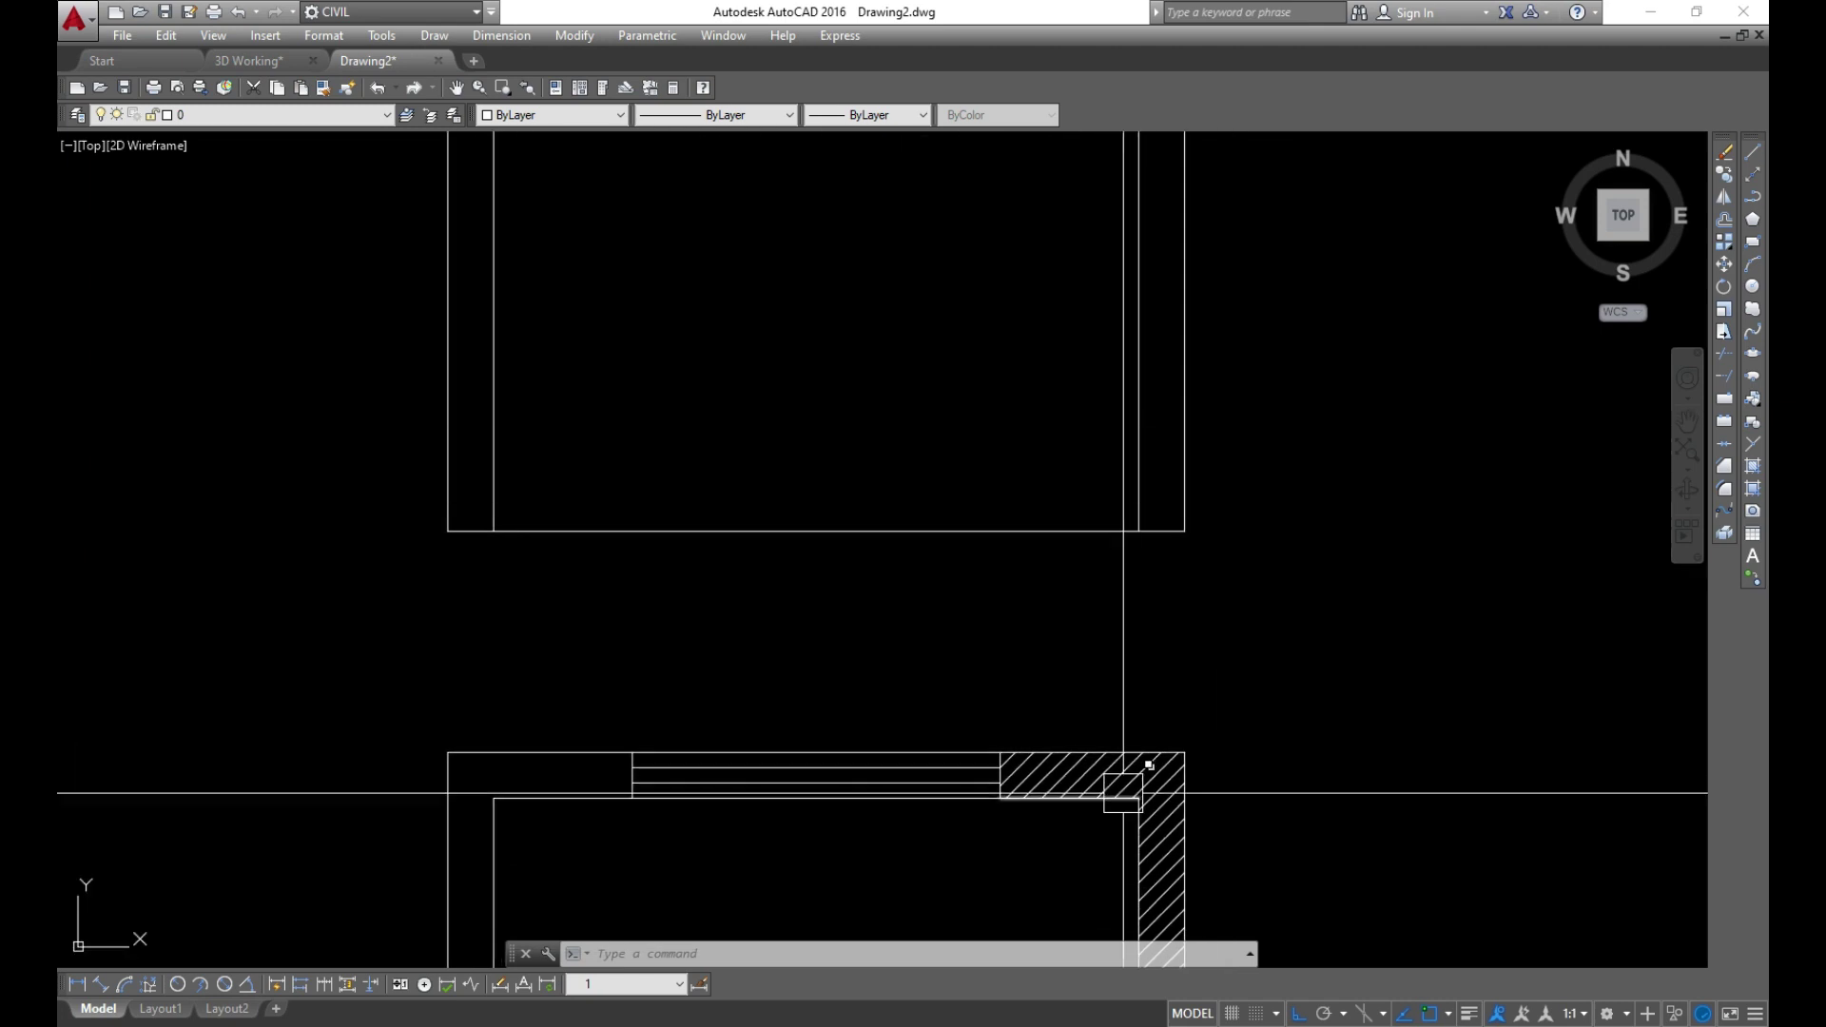
pyautogui.moveTo(802, 591); pyautogui.dragTo(1010, 791, button='middle')
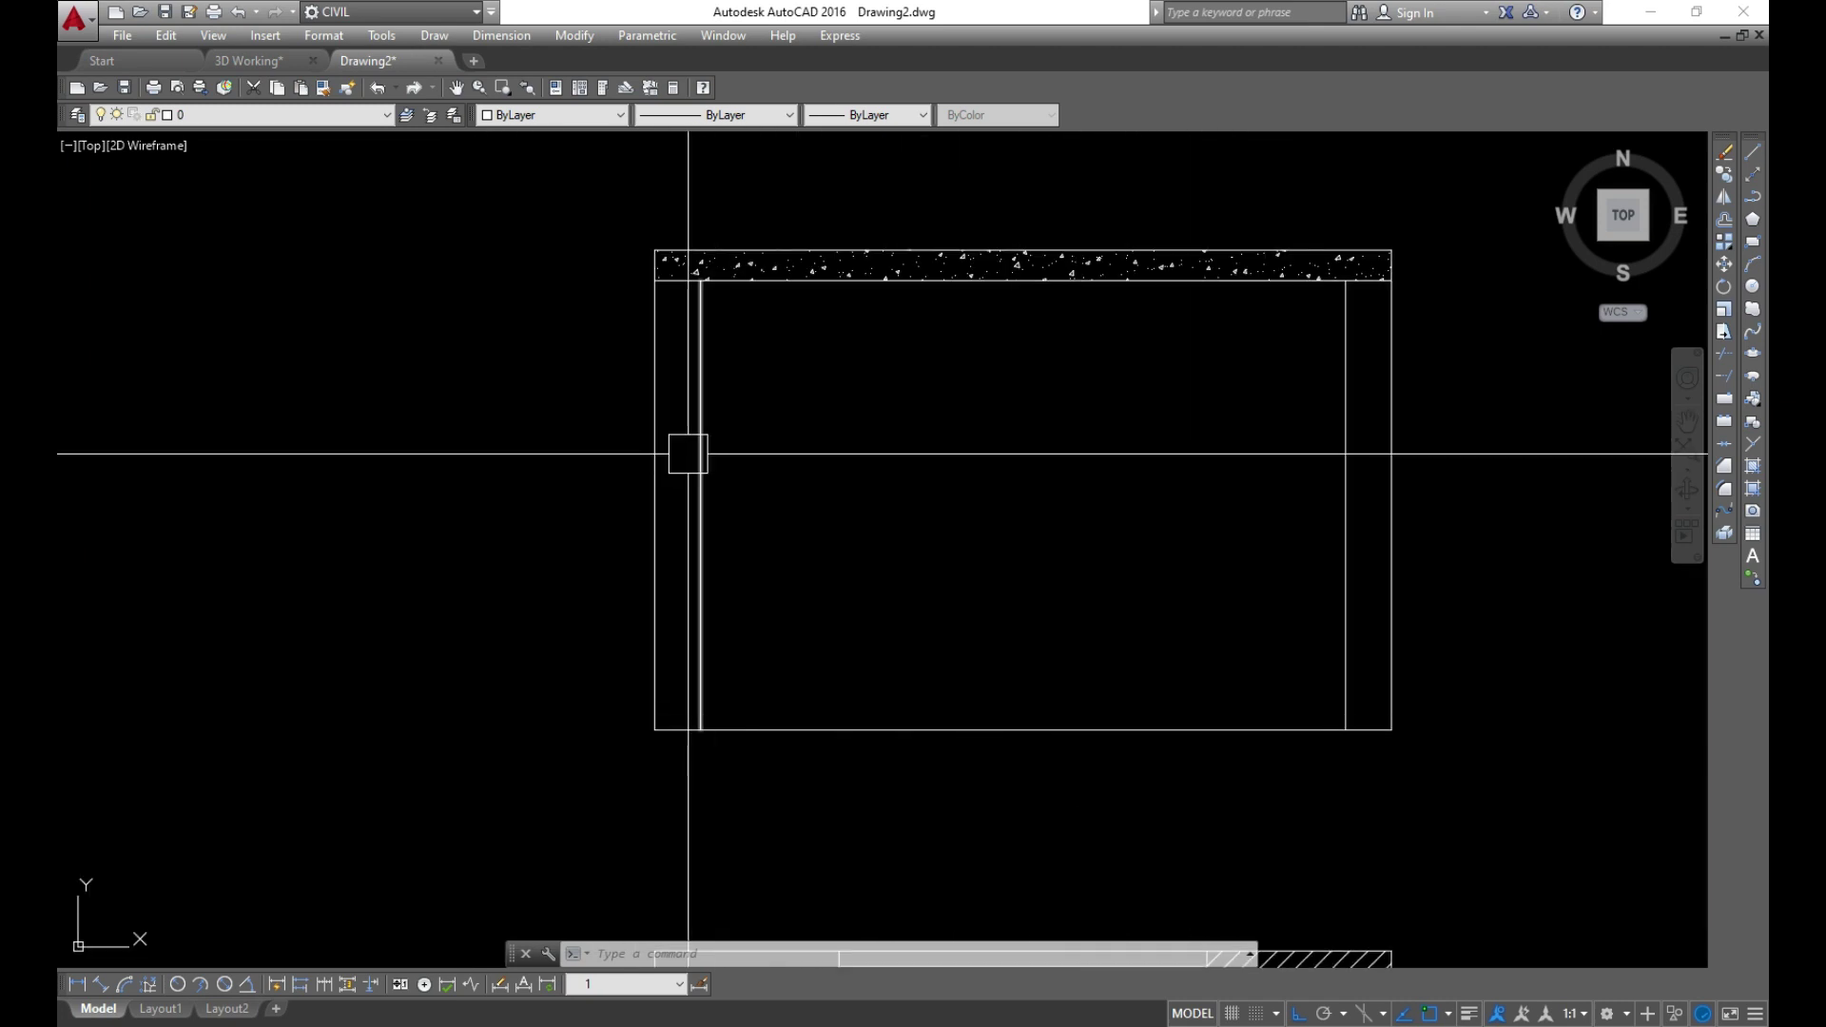
# Hatch the narrow left column with ANSI31 at scale 20, inherited from the wall hatch
pyautogui.click(1755, 468)
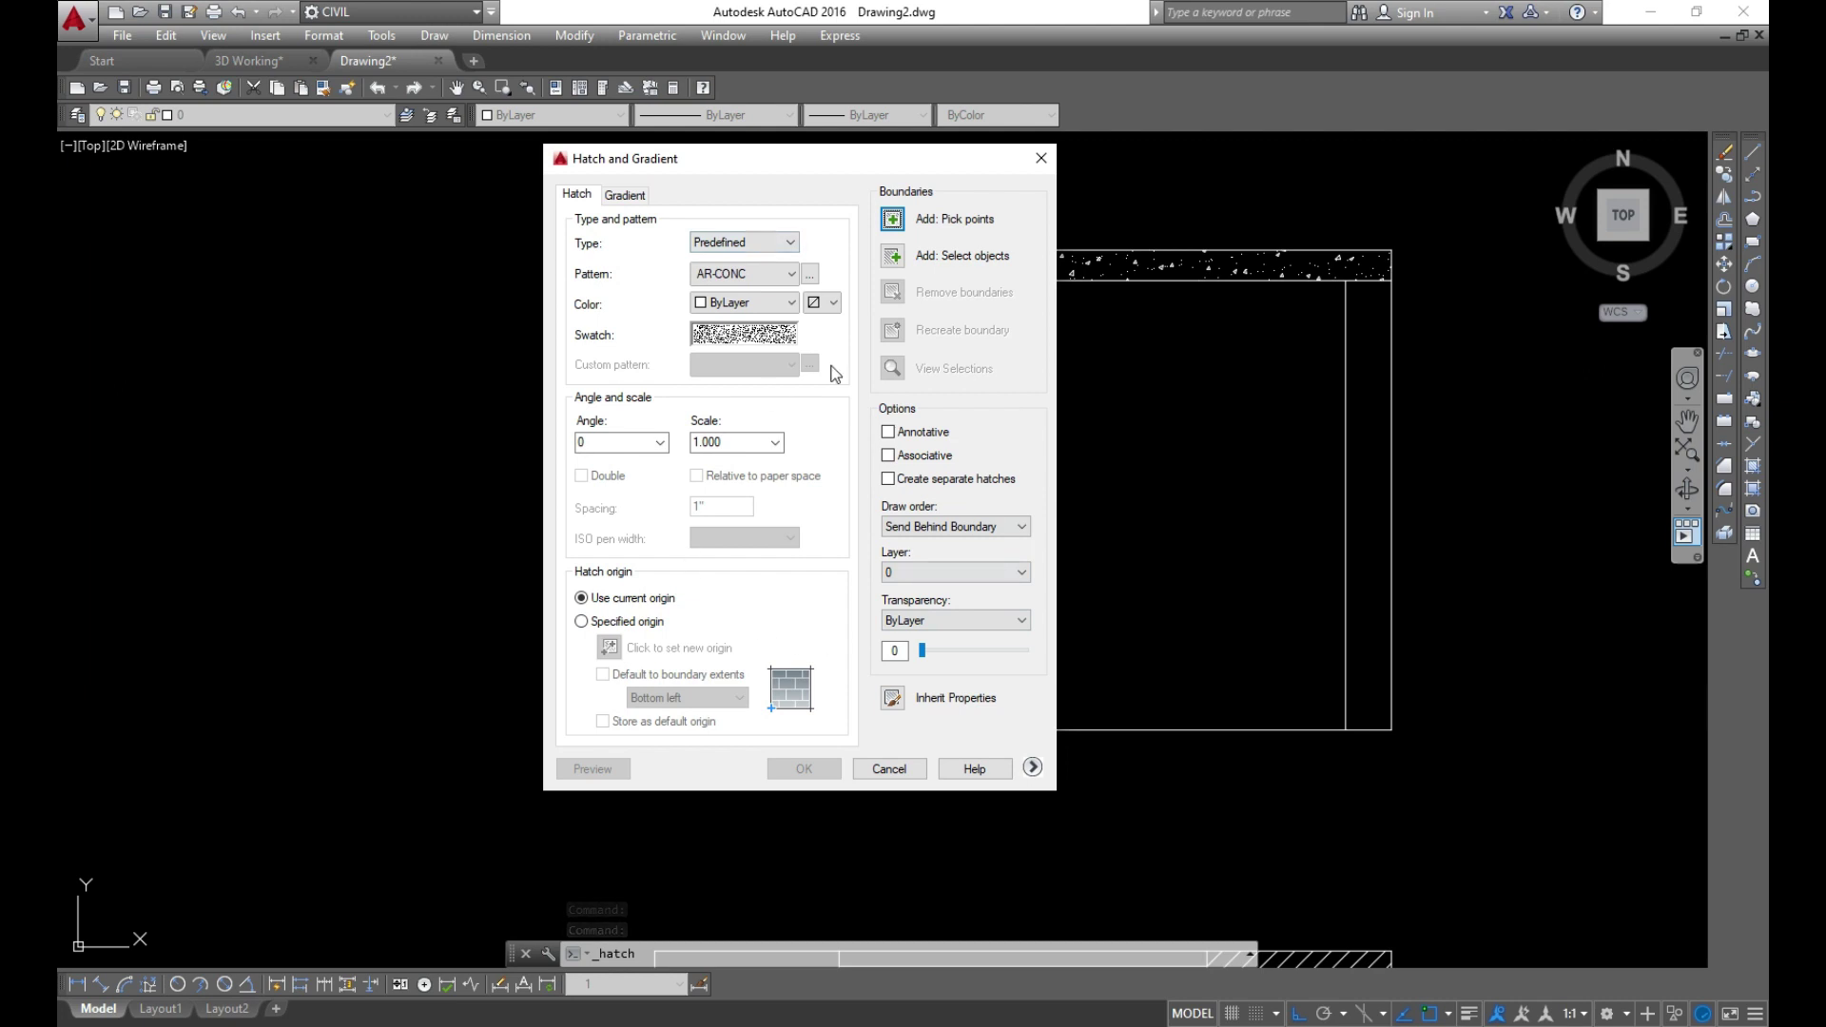
pyautogui.click(895, 704)
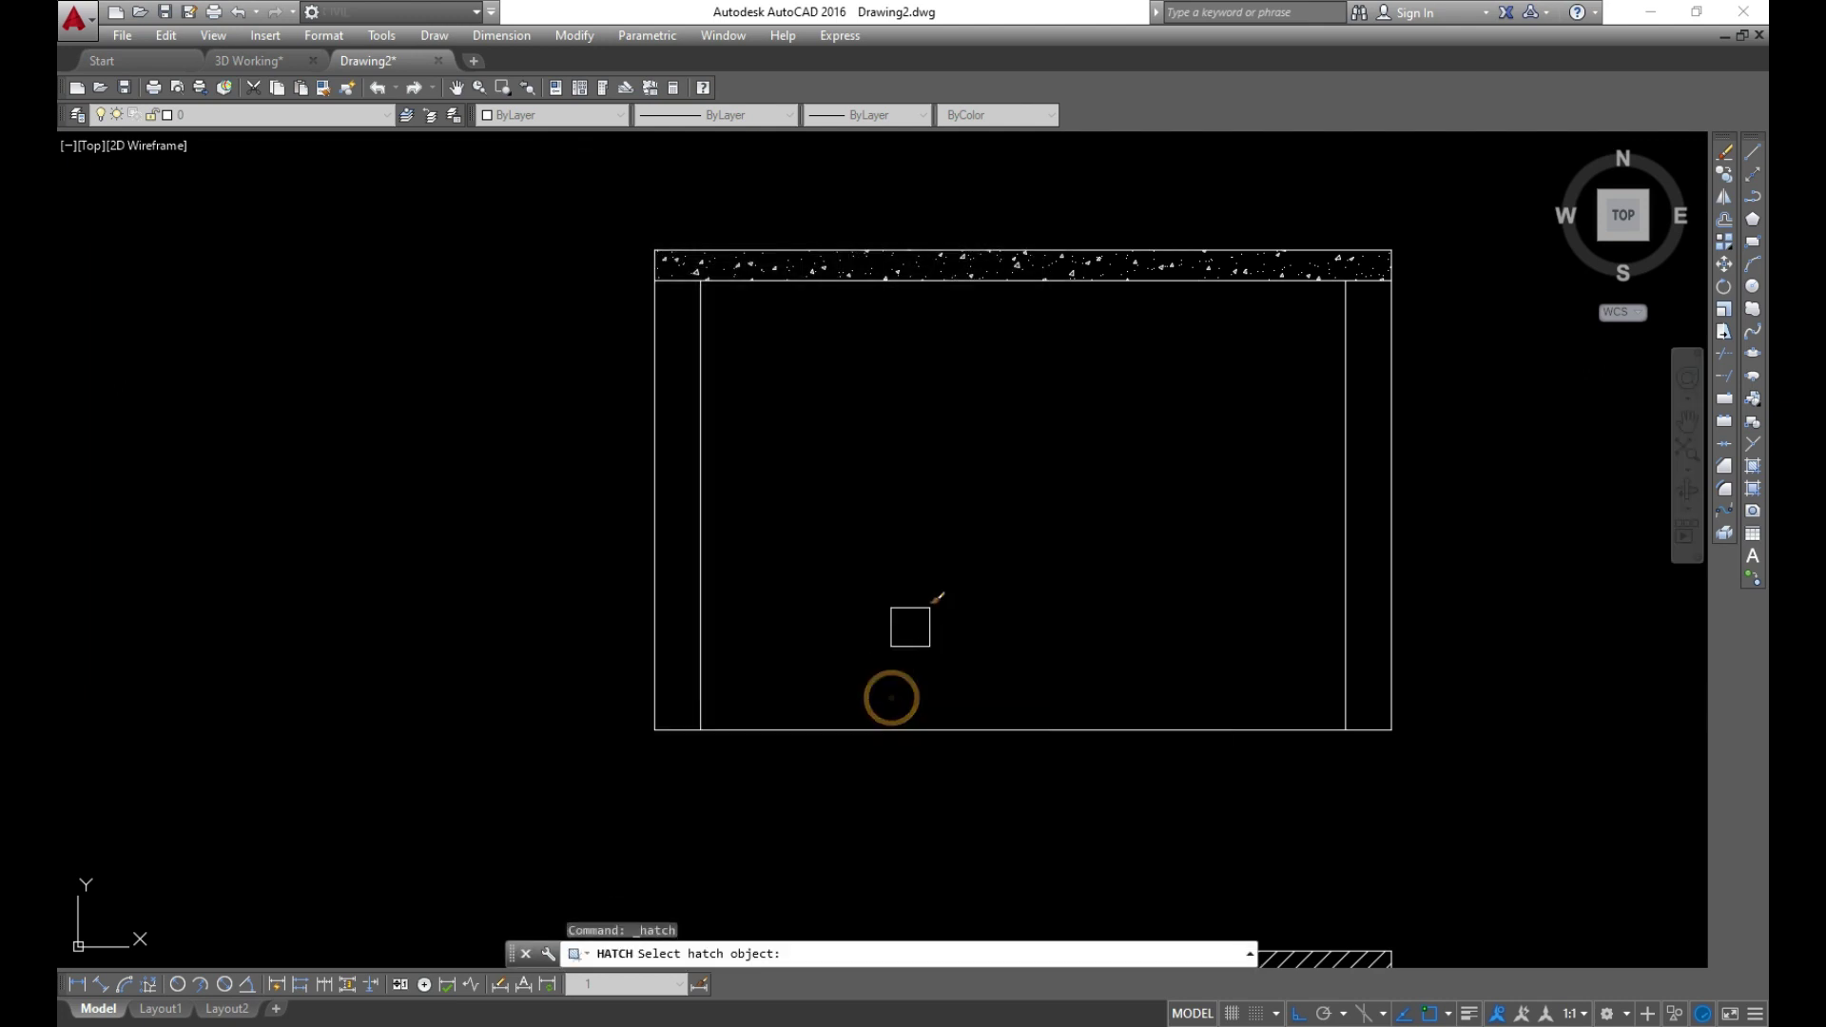
pyautogui.scroll(-3, 1060, 501)
pyautogui.scroll(10, 1134, 531)
pyautogui.click(1142, 539)
pyautogui.scroll(-4, 1141, 540)
pyautogui.moveTo(902, 339); pyautogui.dragTo(902, 563, button='middle')
pyautogui.scroll(2, 861, 519)
pyautogui.scroll(2, 864, 514)
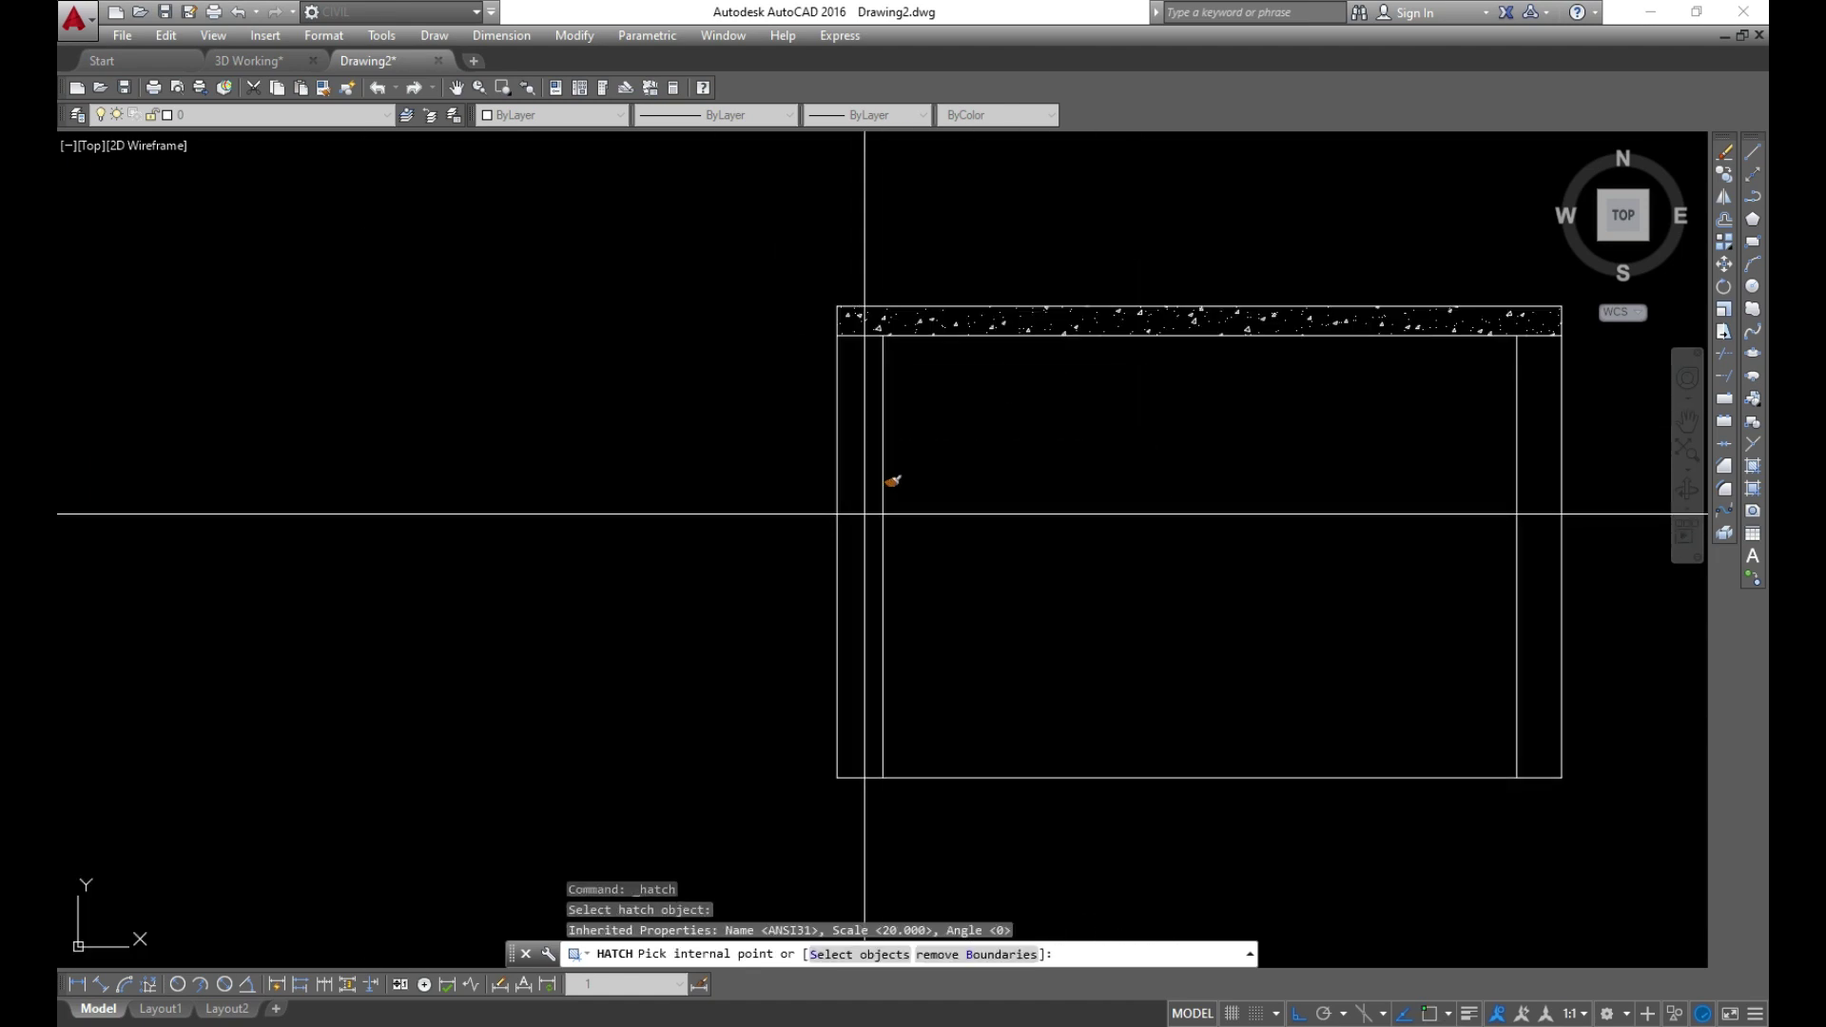
pyautogui.click(854, 495)
pyautogui.press('Return')
pyautogui.click(805, 768)
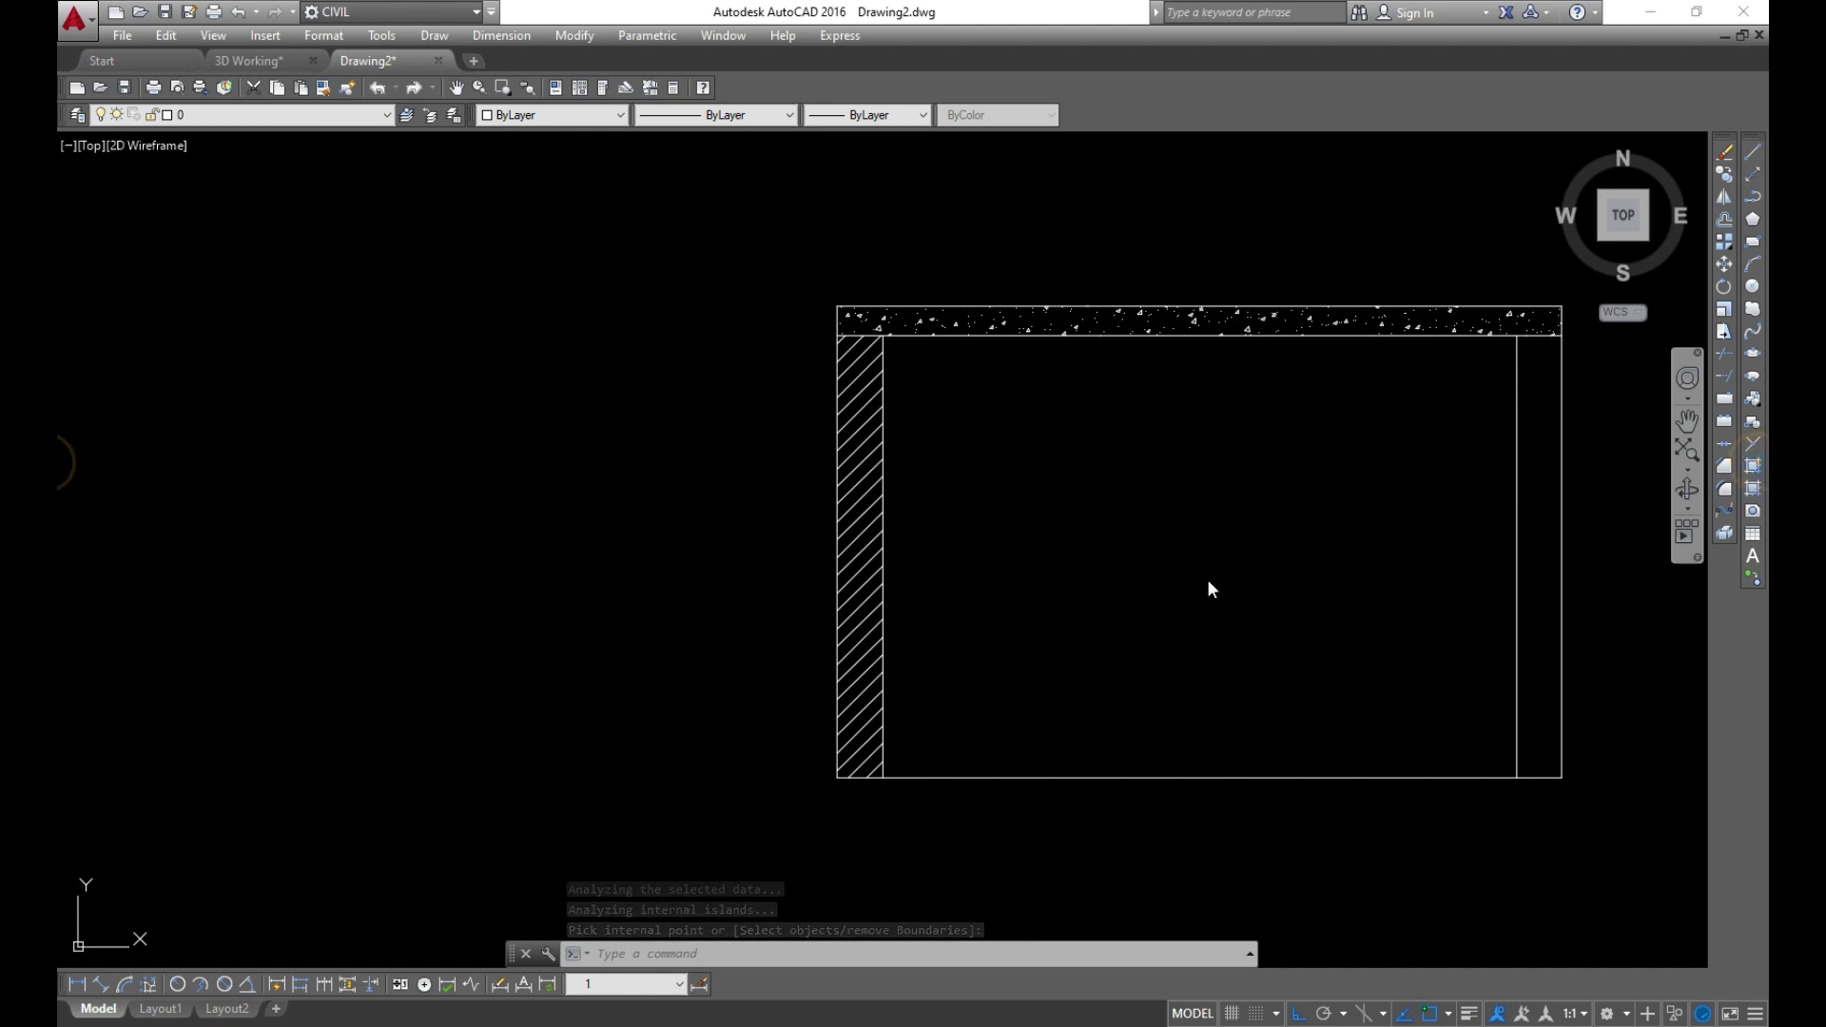
pyautogui.press('Return')
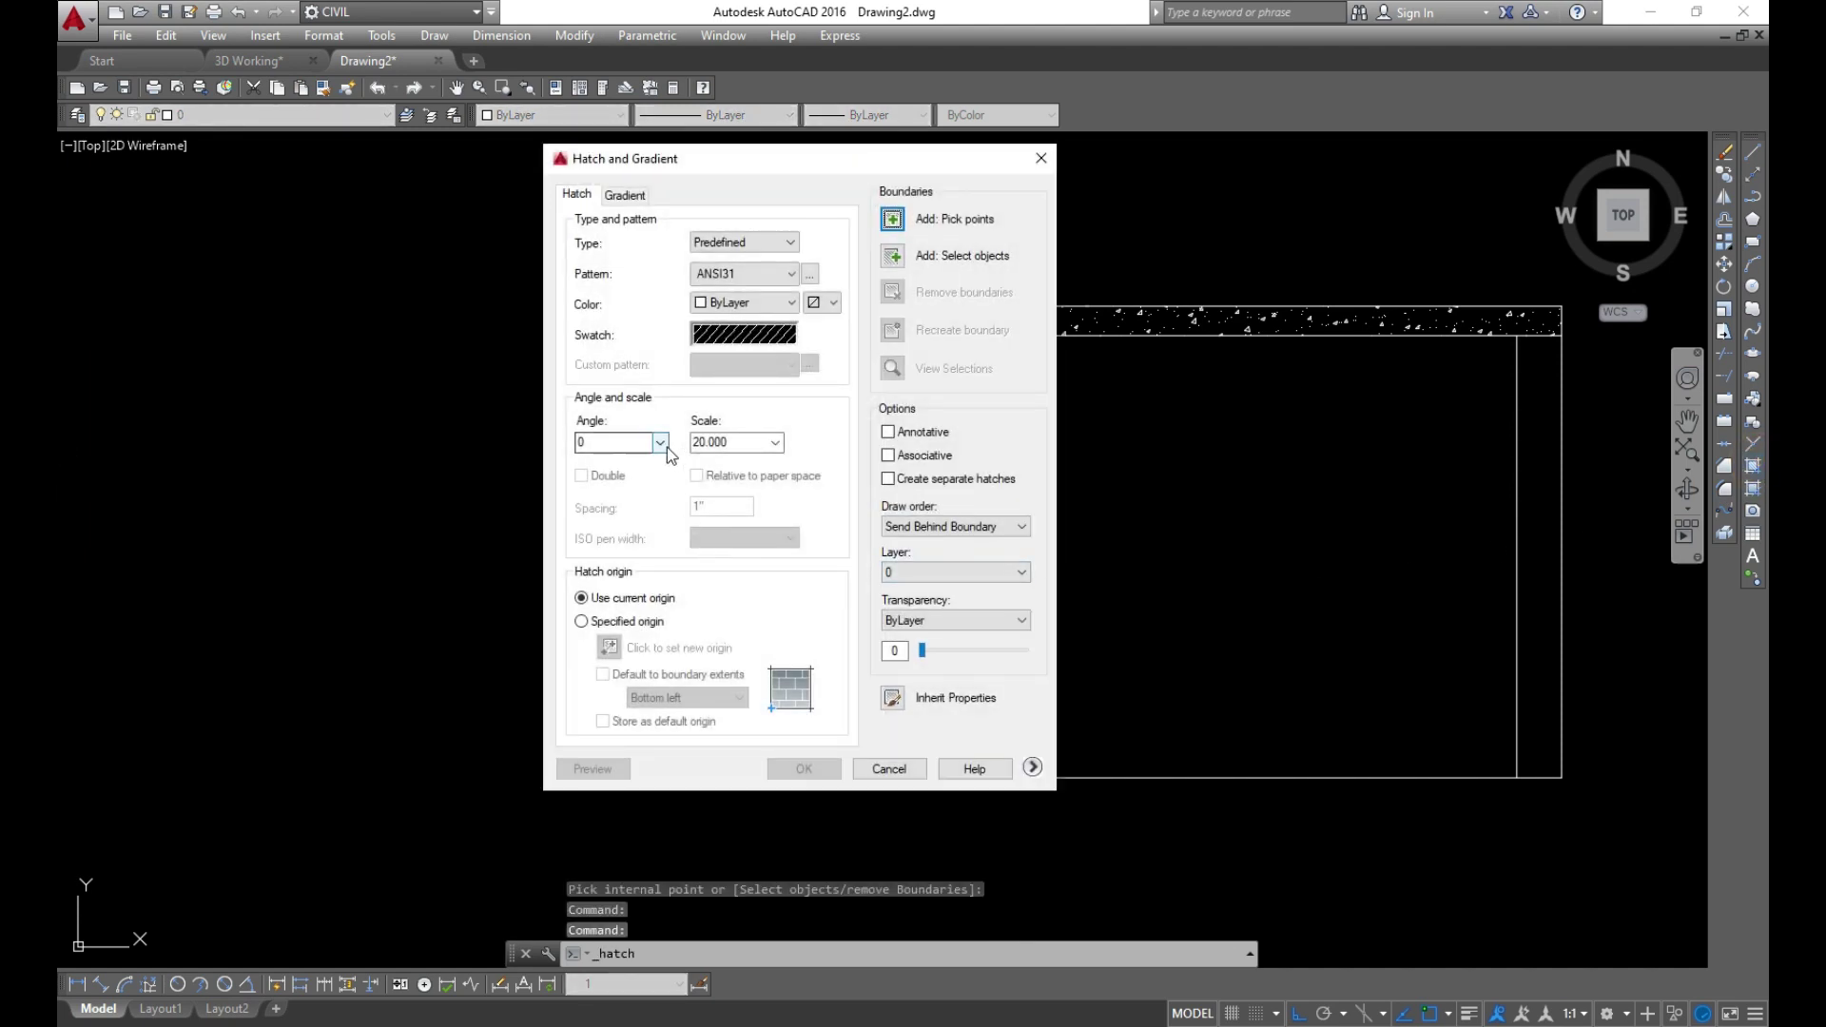
# Try a hatch at angle 45 inside the right column strip
pyautogui.click(660, 444)
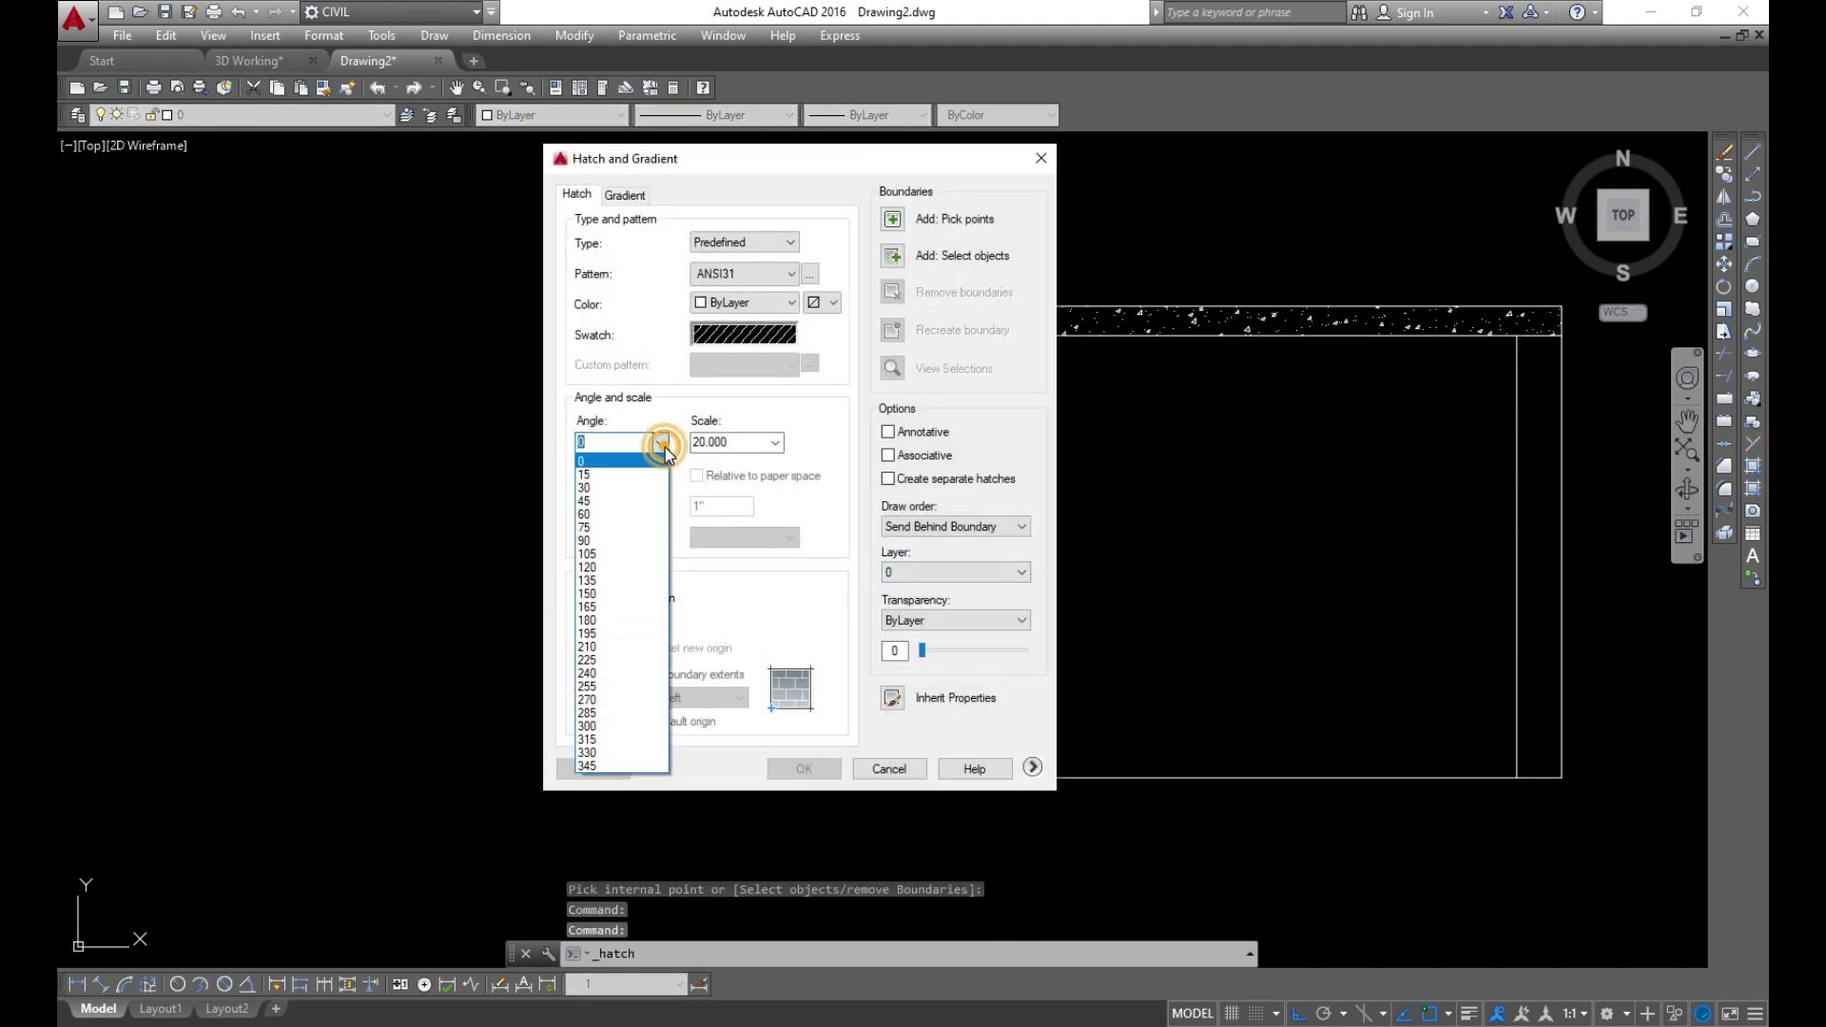
pyautogui.click(603, 501)
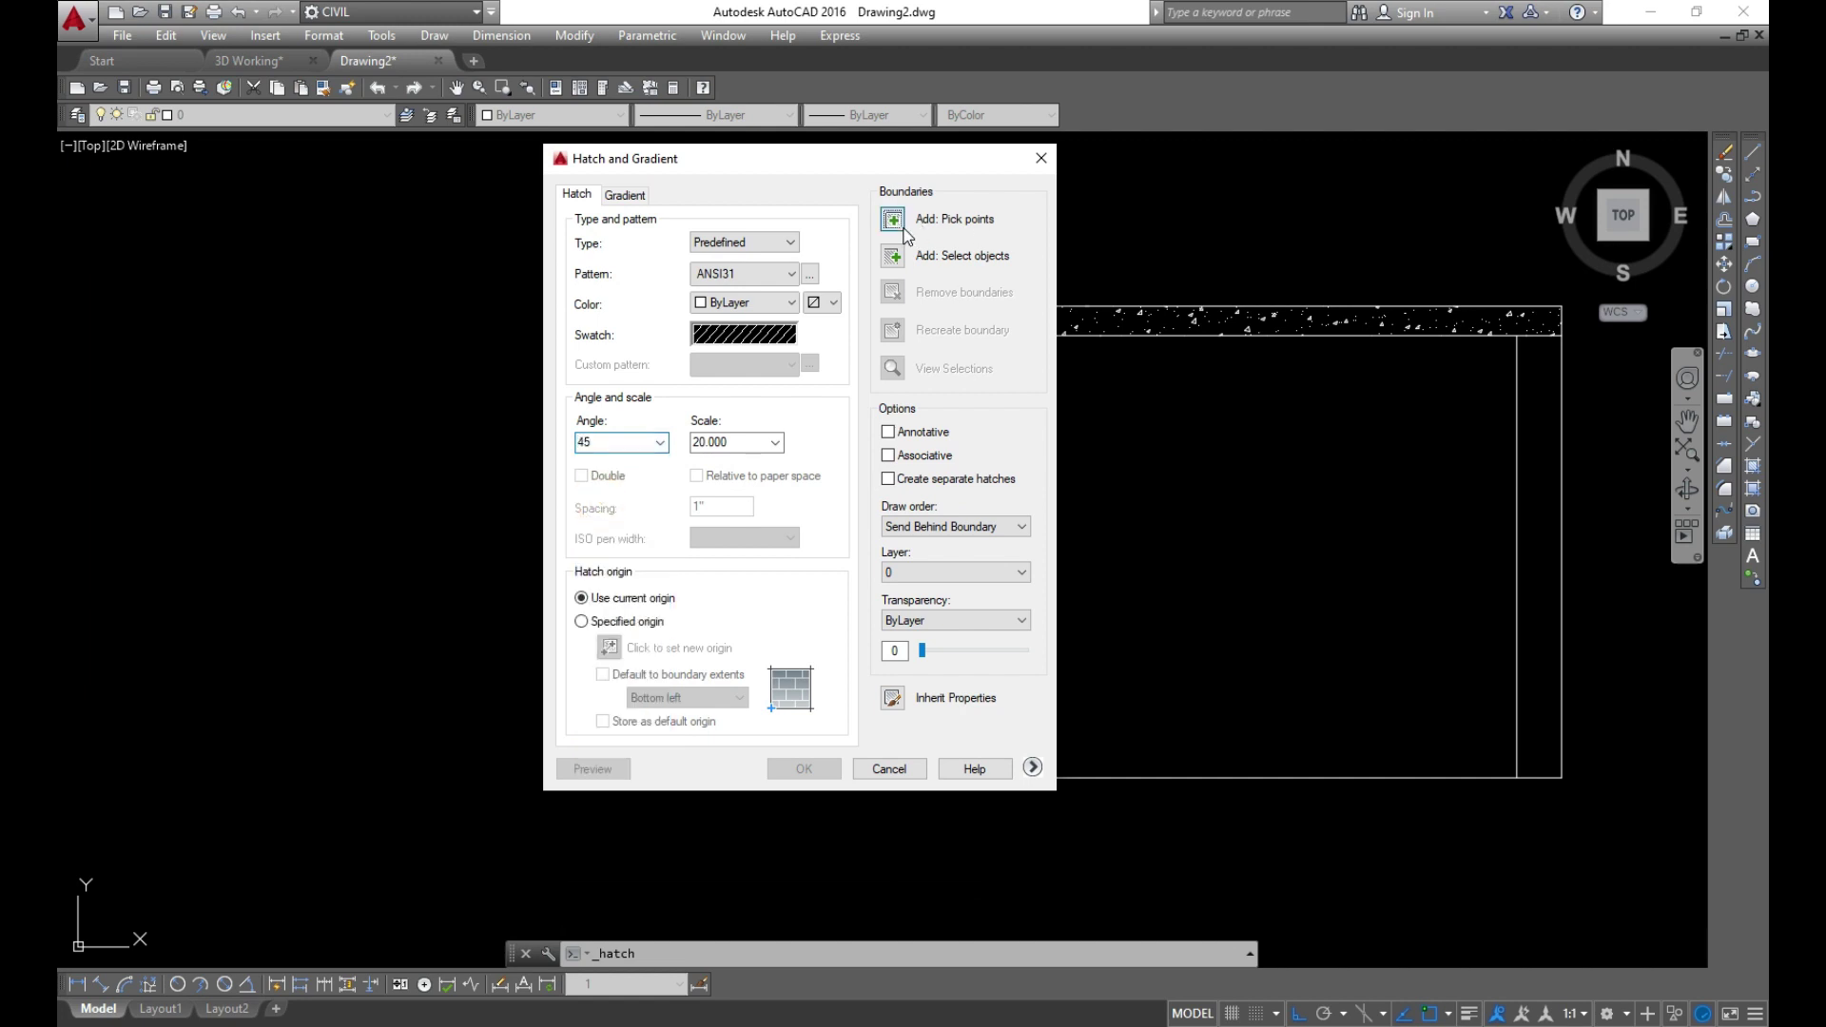
pyautogui.click(893, 220)
pyautogui.moveTo(1509, 522); pyautogui.dragTo(1153, 436, button='middle')
pyautogui.click(1160, 434)
pyautogui.press('Return')
# Apply and then erase the trial 45° column hatch
pyautogui.press('Return')
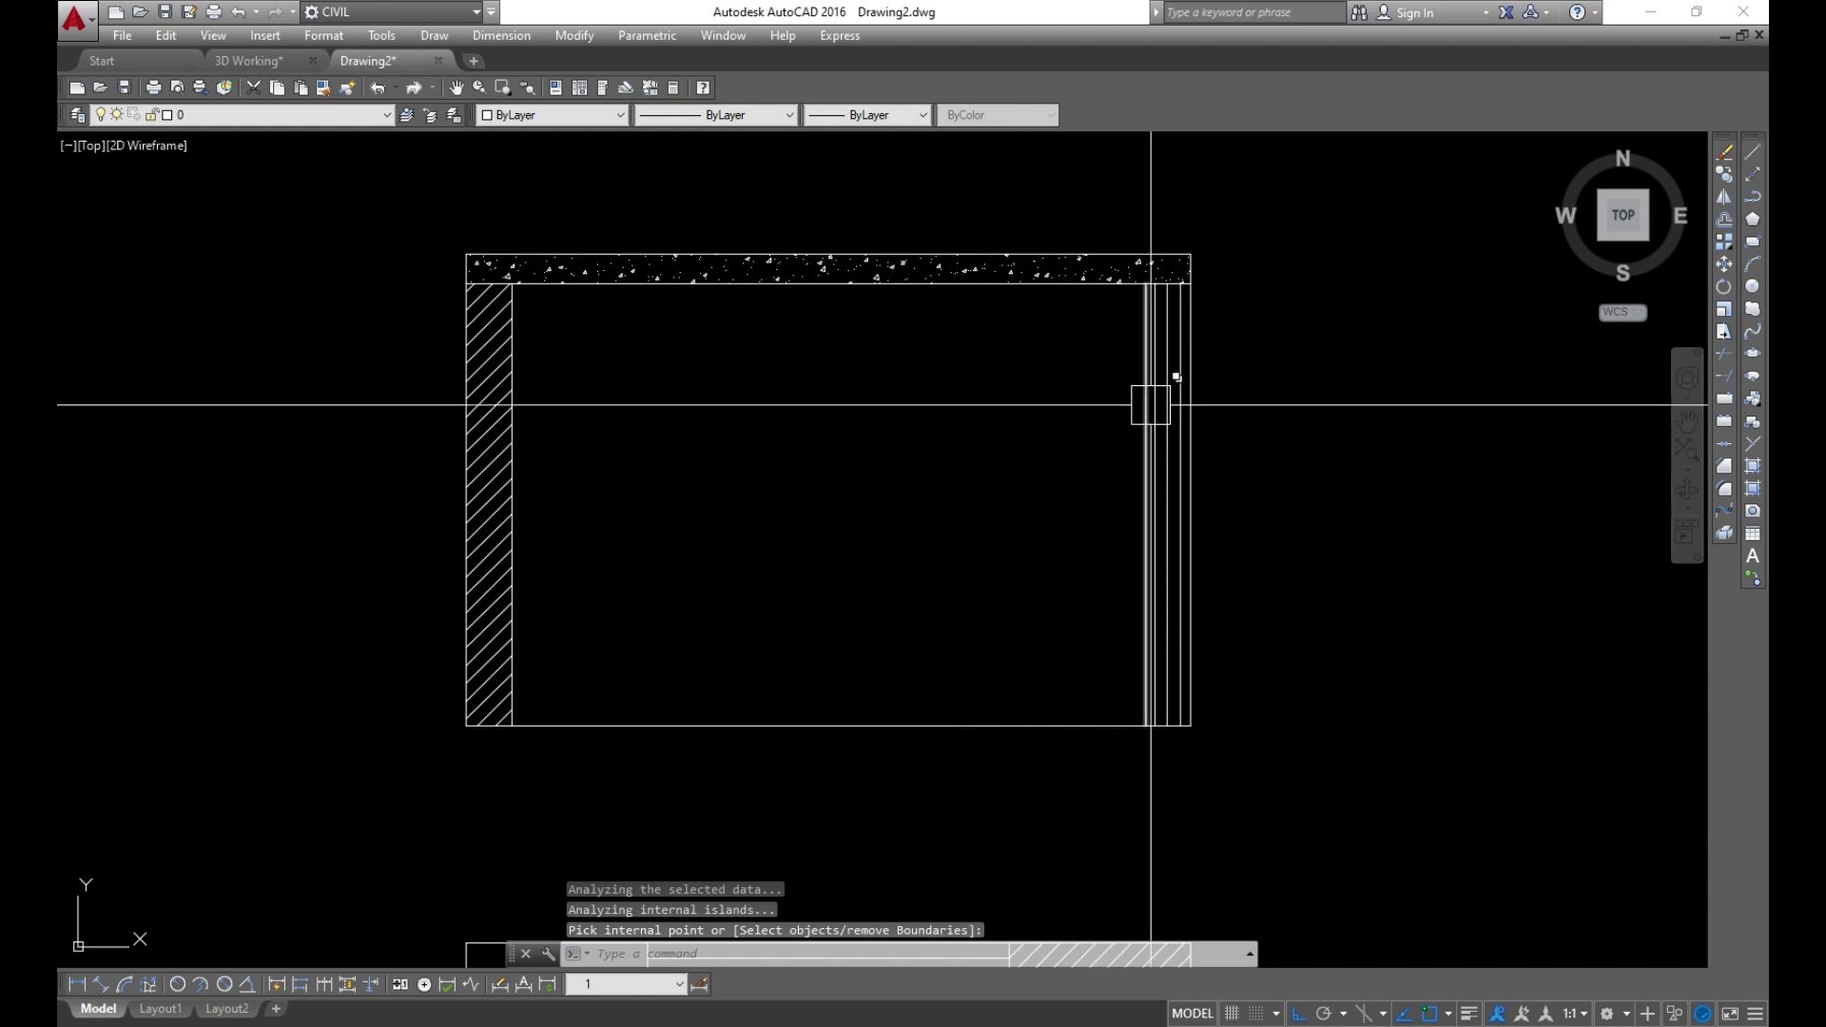
pyautogui.scroll(4, 1151, 404)
pyautogui.click(1174, 396)
pyautogui.write('e')
pyautogui.press('Return')
pyautogui.scroll(-4, 1313, 468)
pyautogui.scroll(4, 652, 419)
pyautogui.click(654, 420)
pyautogui.press('Return')
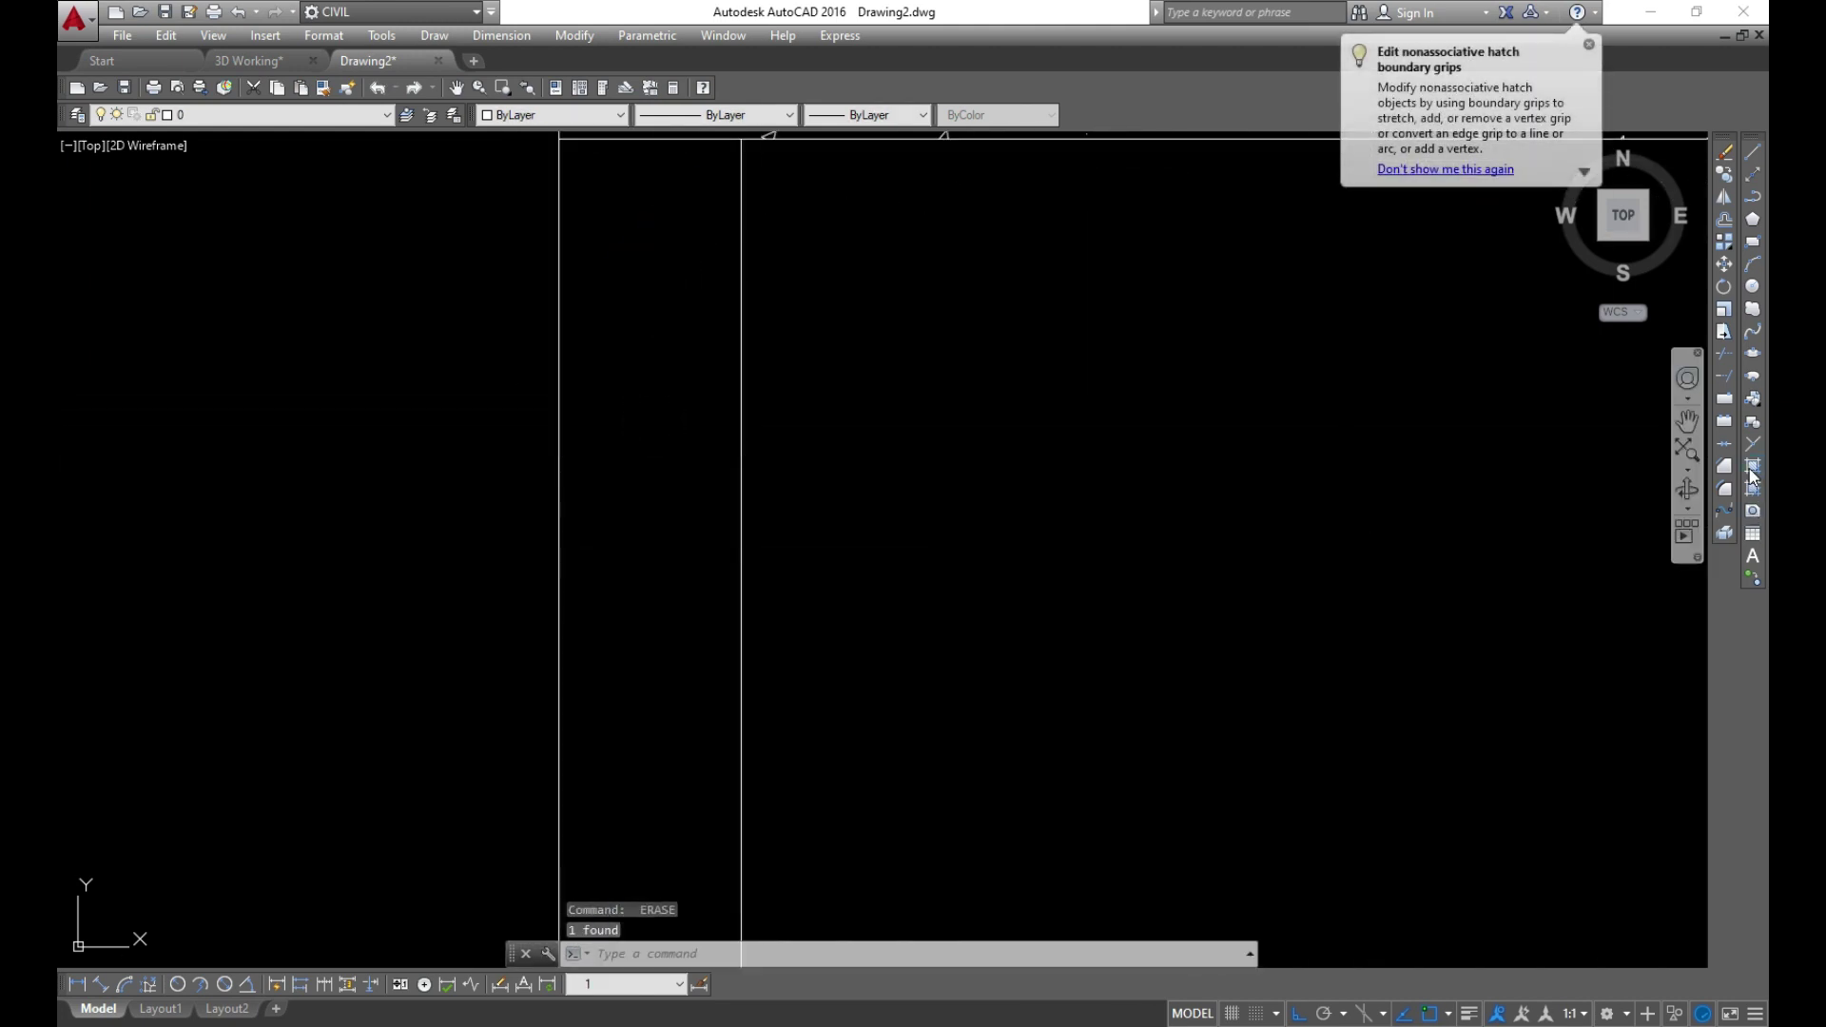
# Show the Other Predefined patterns in the hatch pattern palette
pyautogui.click(1752, 470)
pyautogui.click(816, 275)
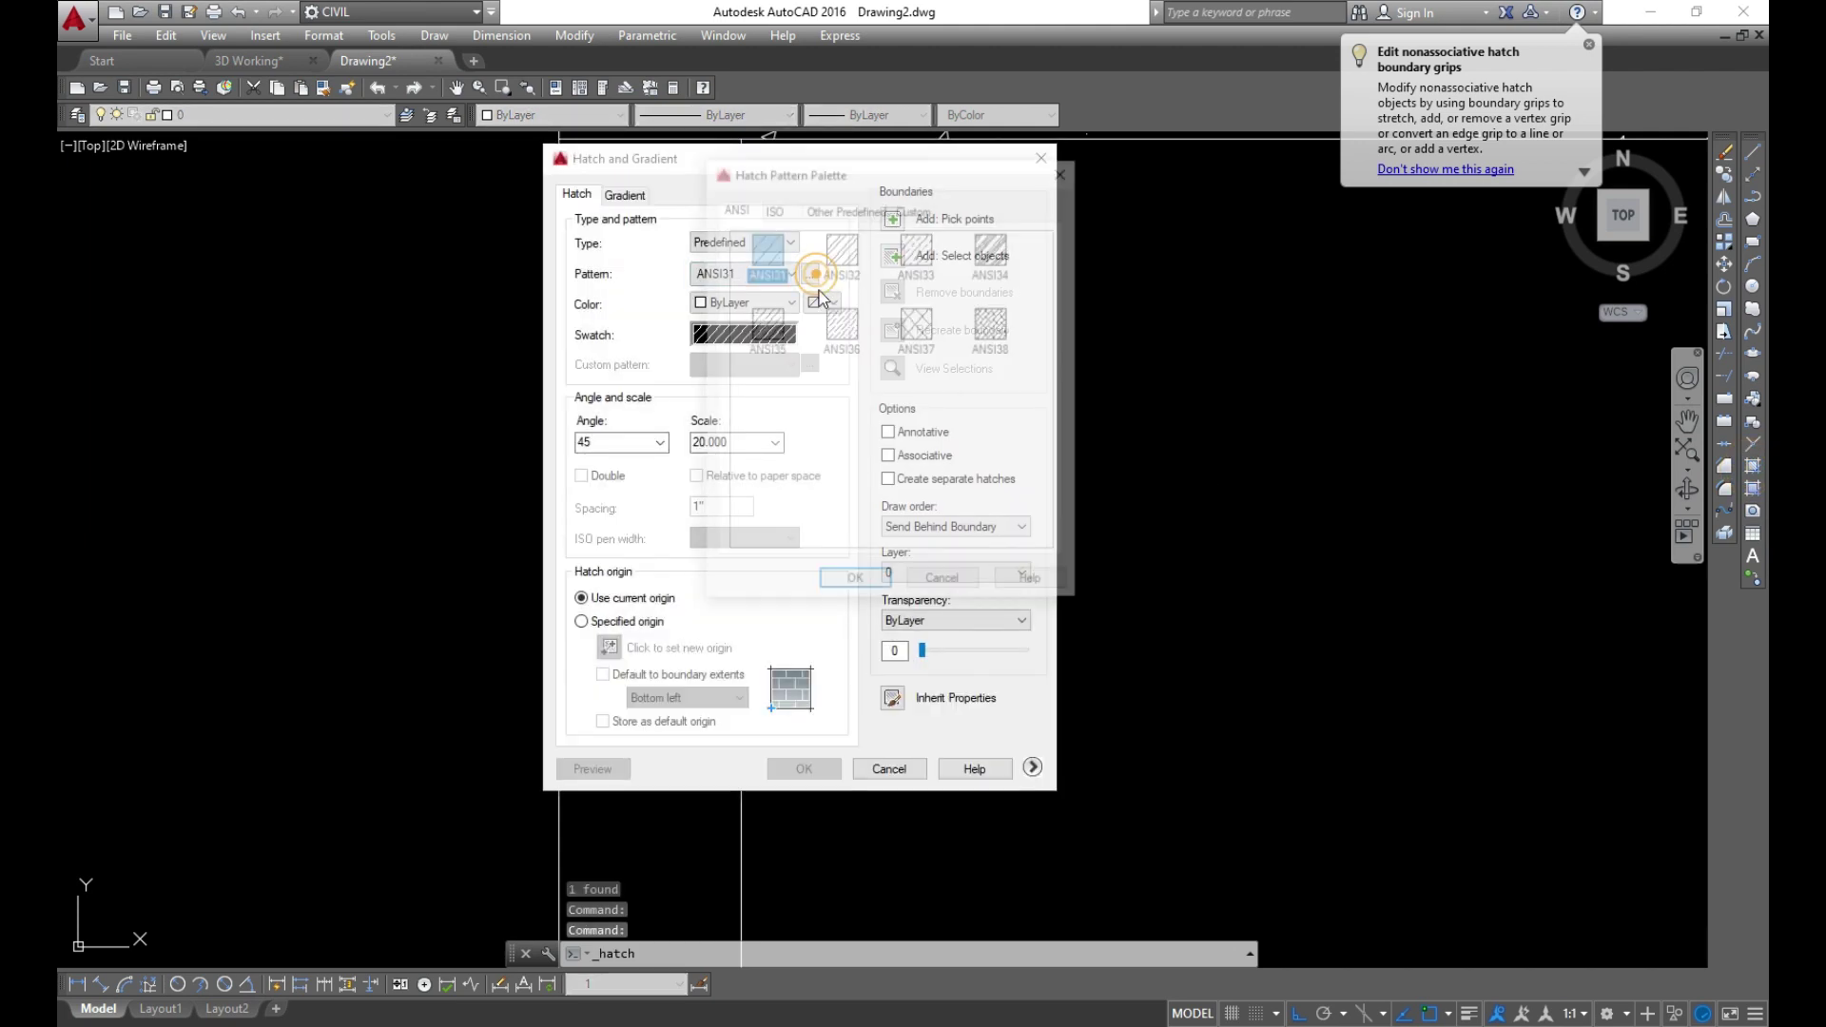
pyautogui.click(845, 206)
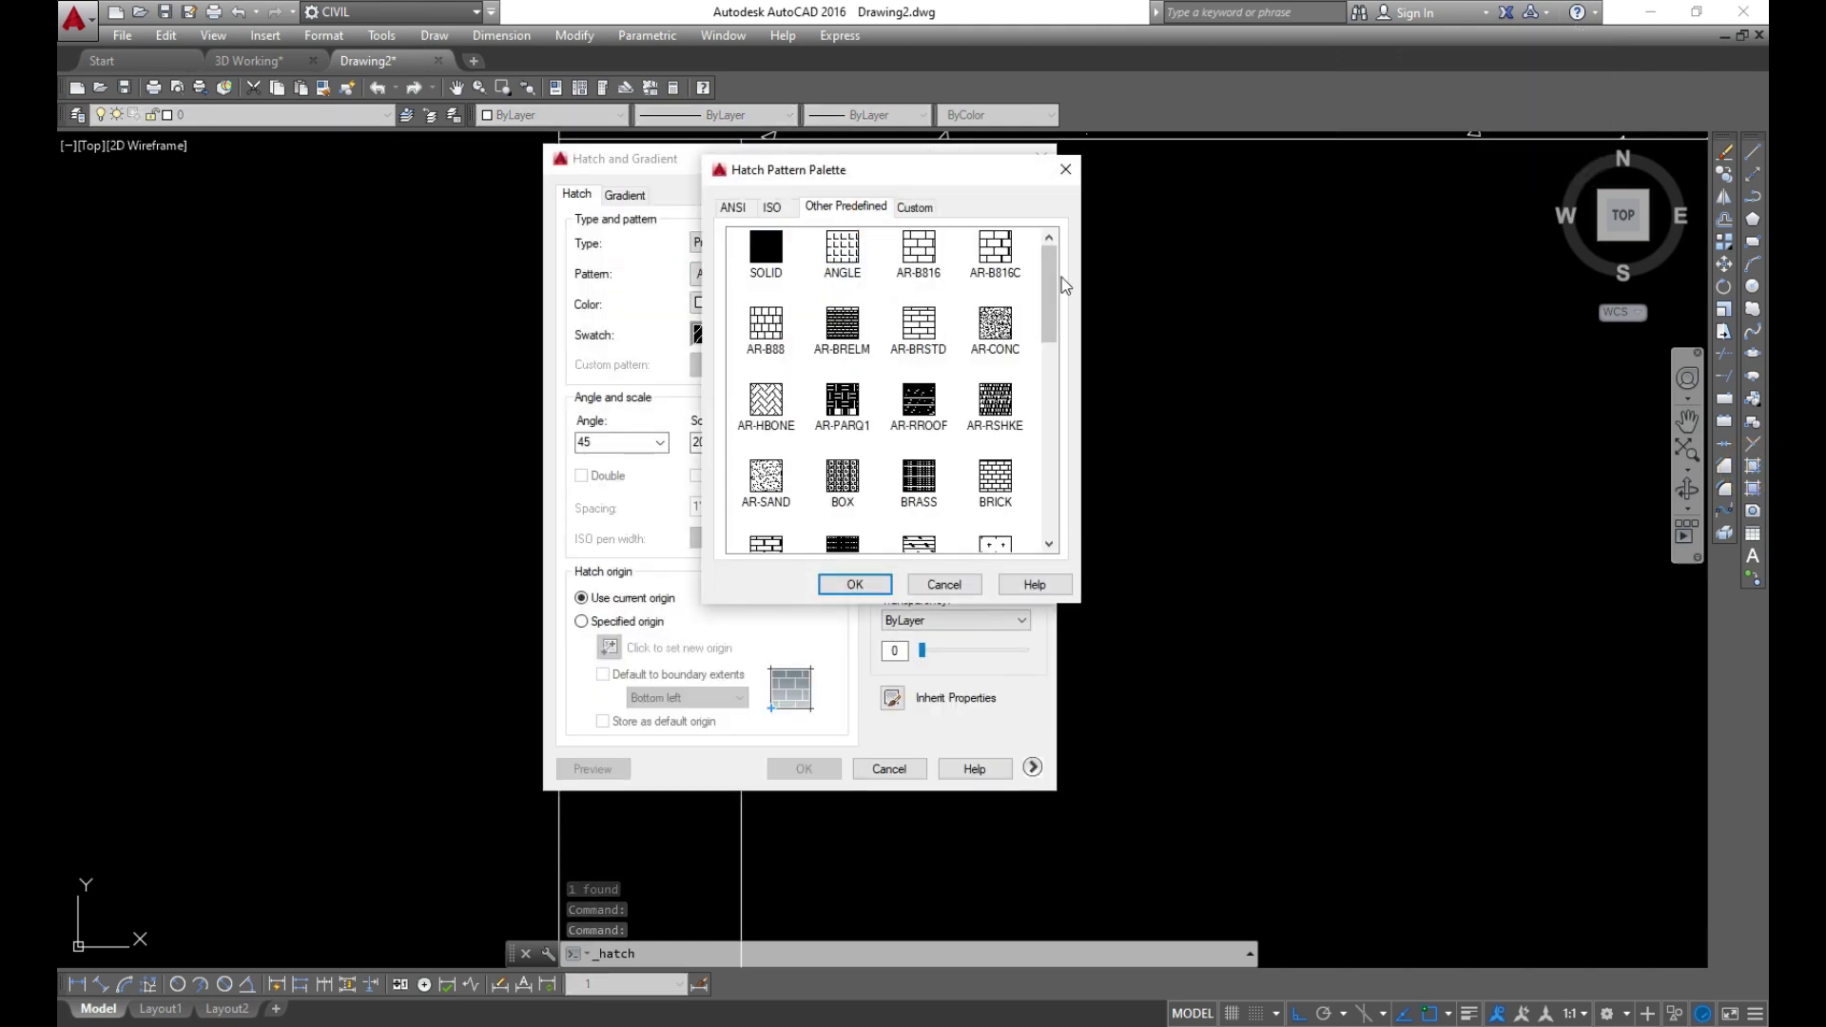
# Choose the GRATE pattern and try picking a column area, then cancel the hatch
pyautogui.moveTo(1045, 293)
pyautogui.mouseDown()
pyautogui.moveTo(1072, 500)
pyautogui.moveTo(1065, 424)
pyautogui.mouseUp()
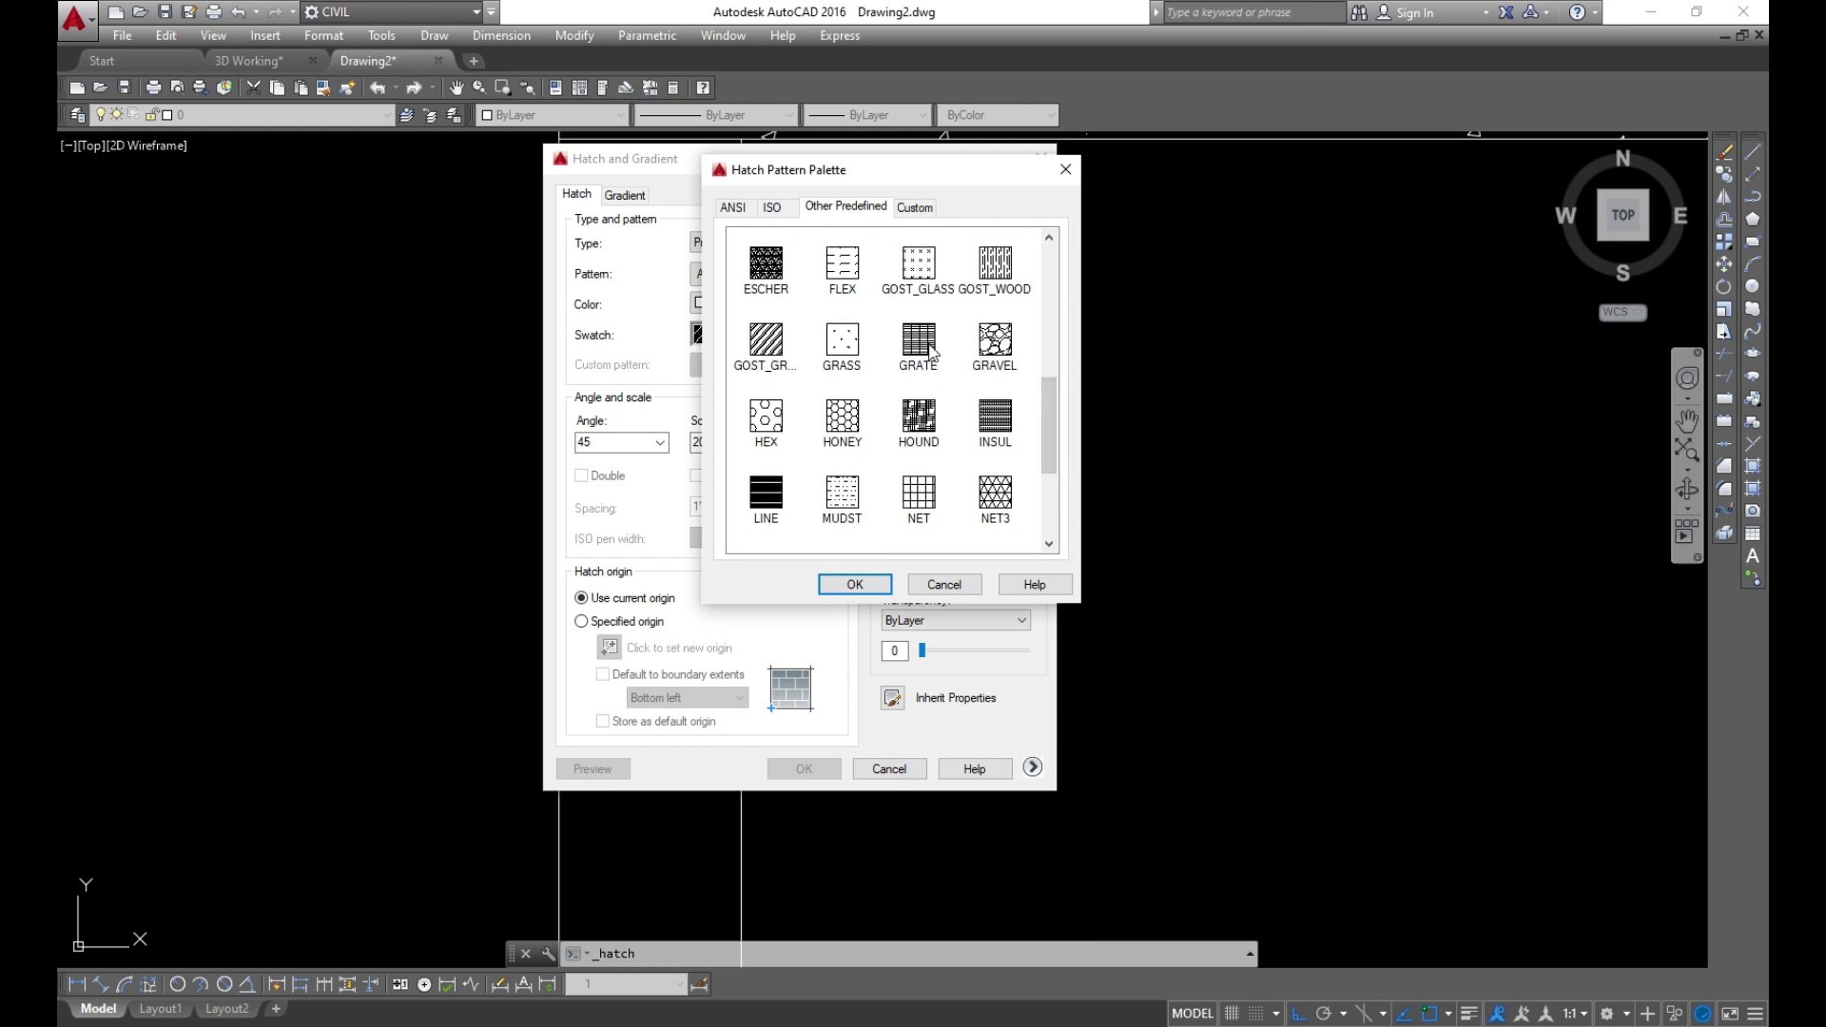
pyautogui.click(855, 586)
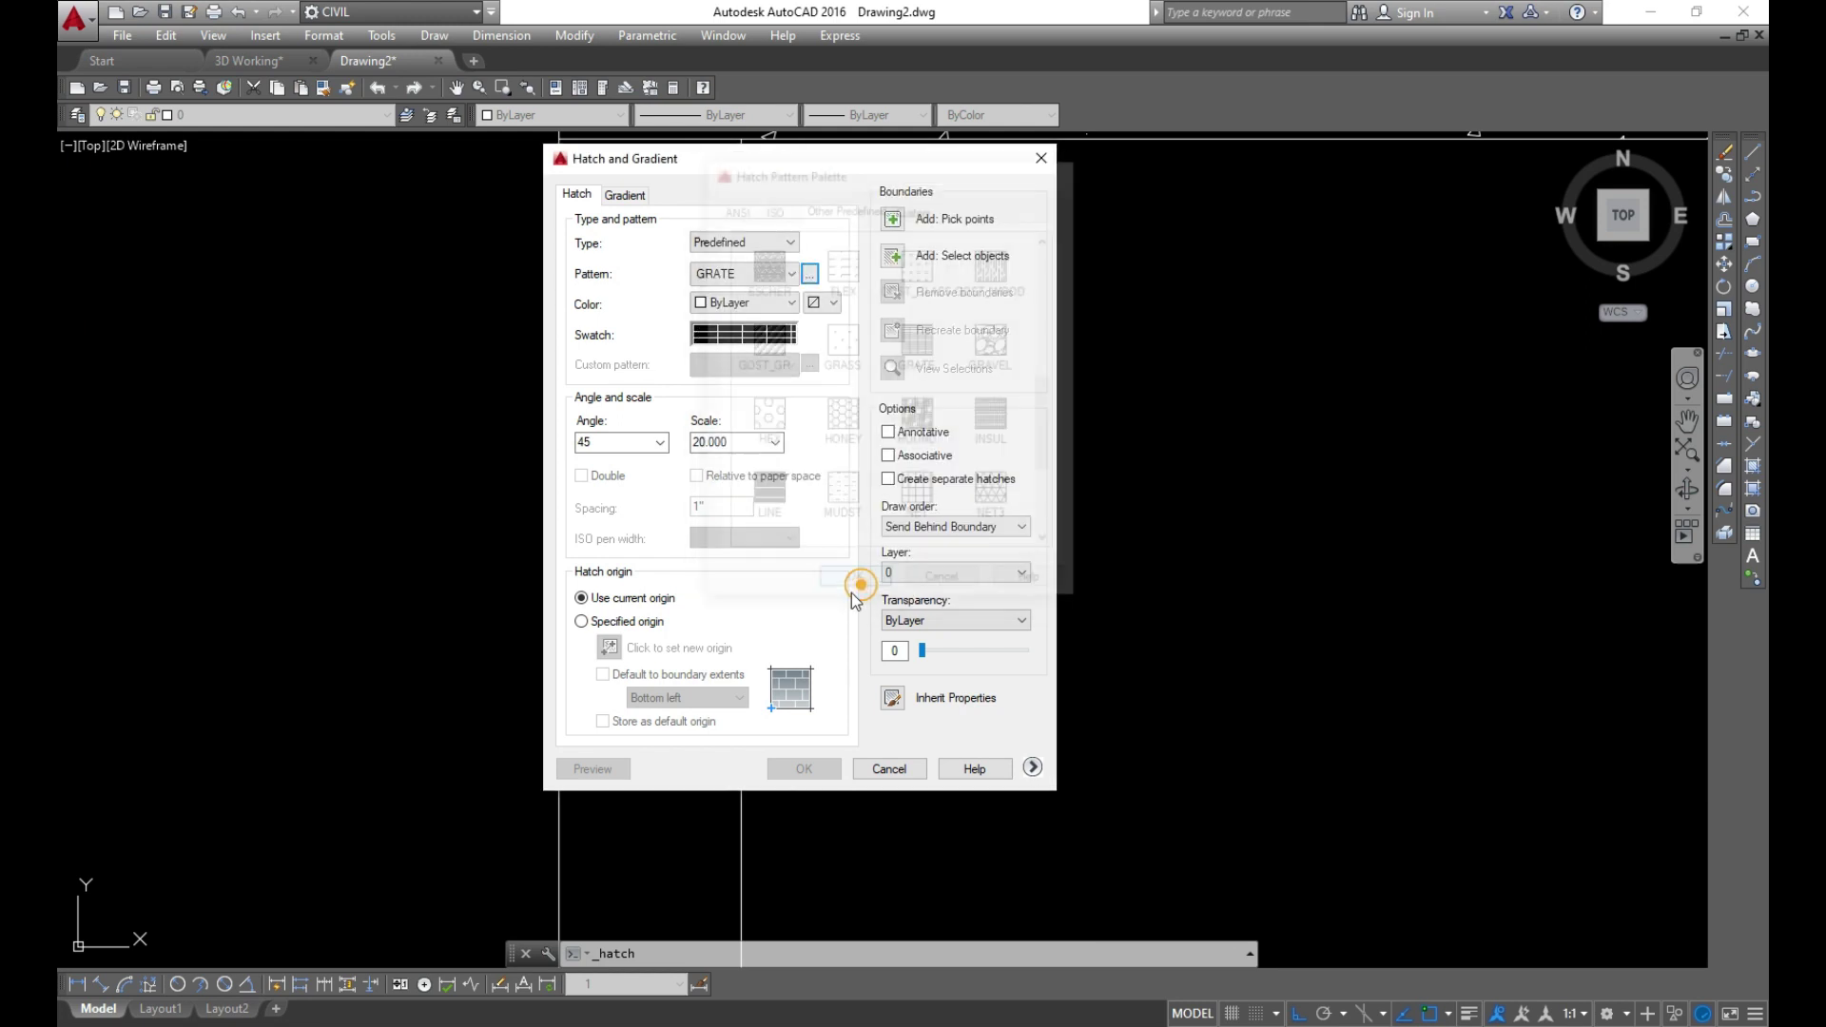
pyautogui.click(894, 219)
pyautogui.click(839, 469)
pyautogui.press('Return')
pyautogui.press('Escape')
# Erase the leftover column hatch and restart boundary hatch with BH
pyautogui.scroll(5, 897, 494)
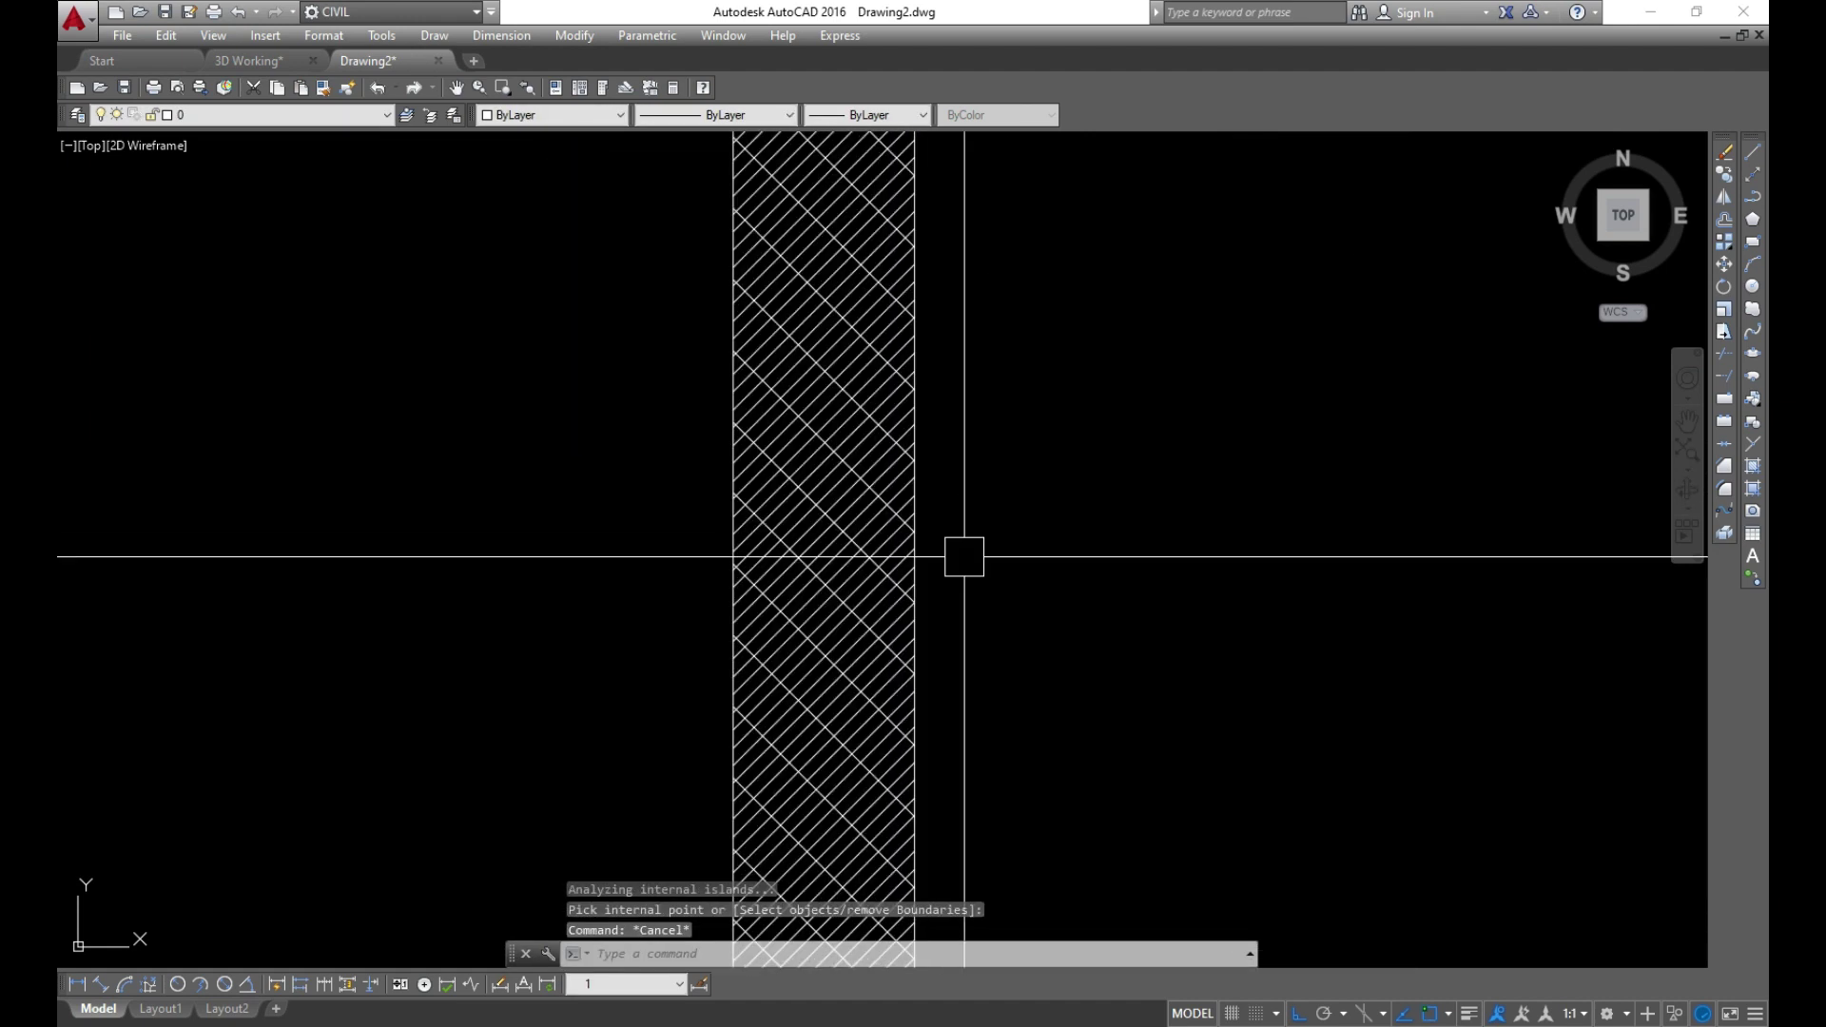
pyautogui.click(847, 497)
pyautogui.write('e')
pyautogui.press('Return')
pyautogui.scroll(-2, 850, 498)
pyautogui.write('bh')
pyautogui.press('Return')
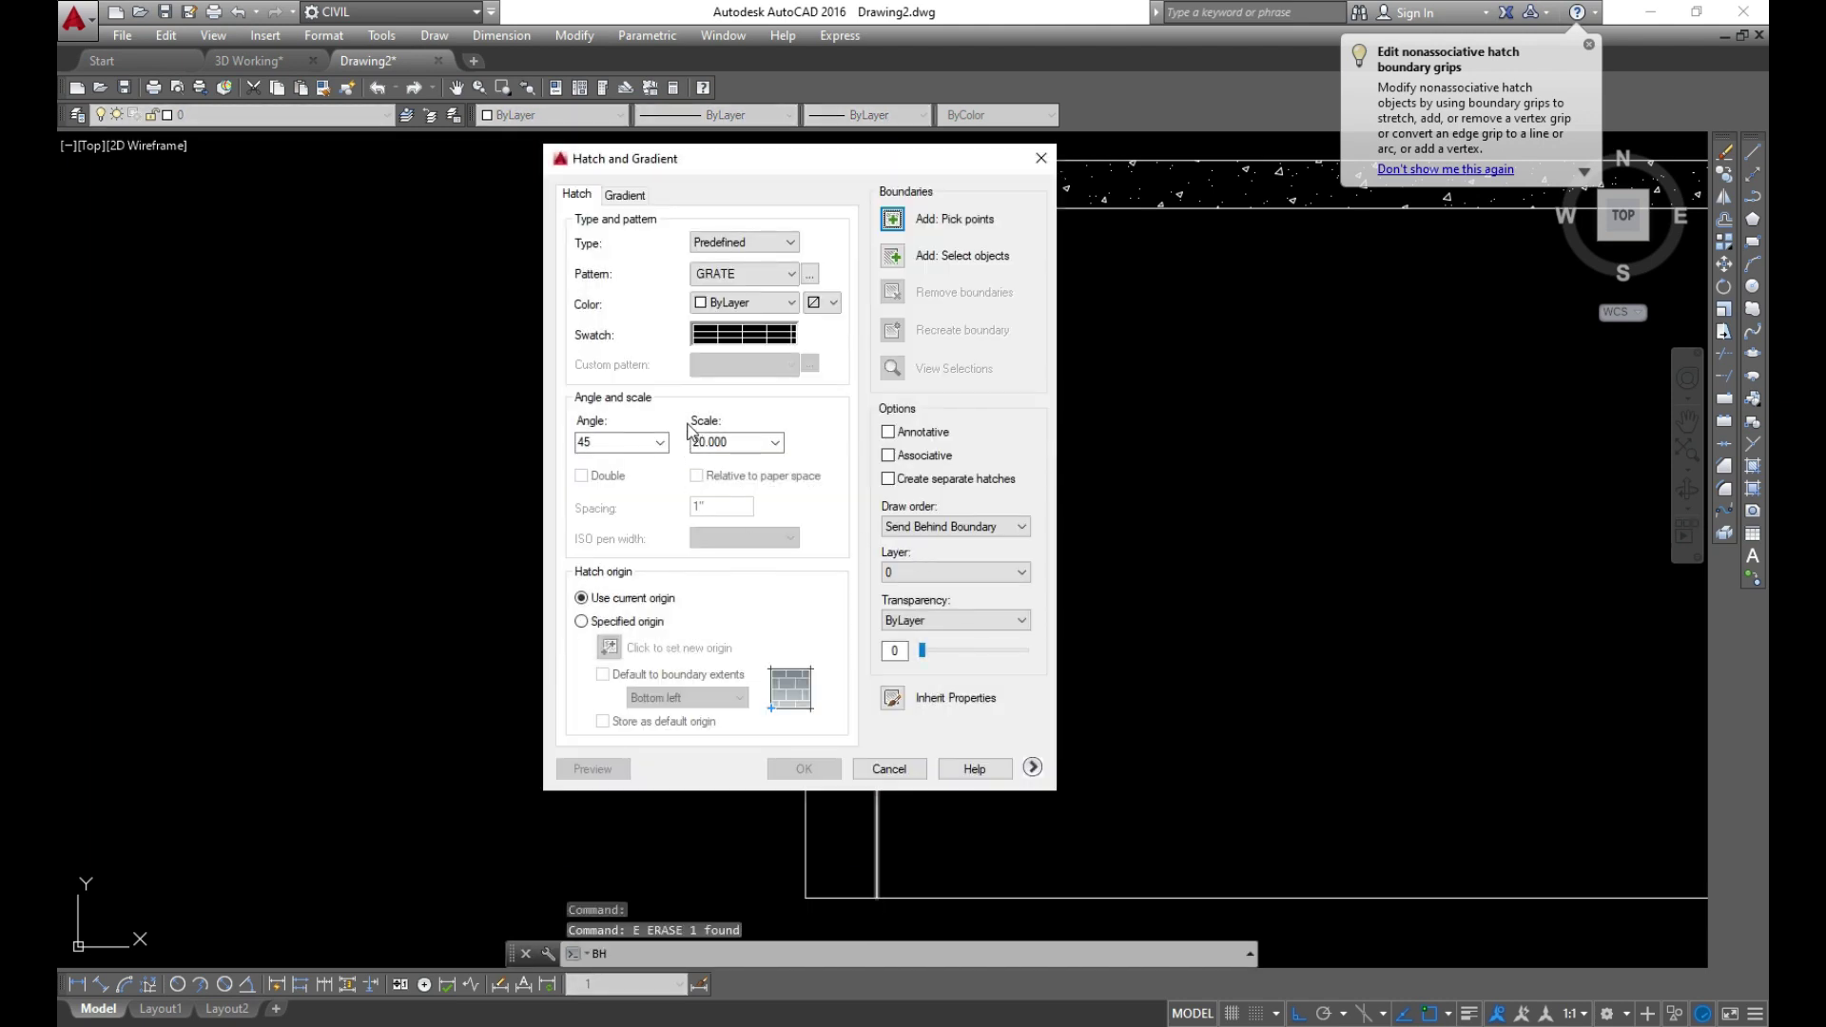
# Fill the upper frame panel with GRATE at angle 0
pyautogui.click(659, 444)
pyautogui.click(618, 458)
pyautogui.click(775, 443)
pyautogui.write('50')
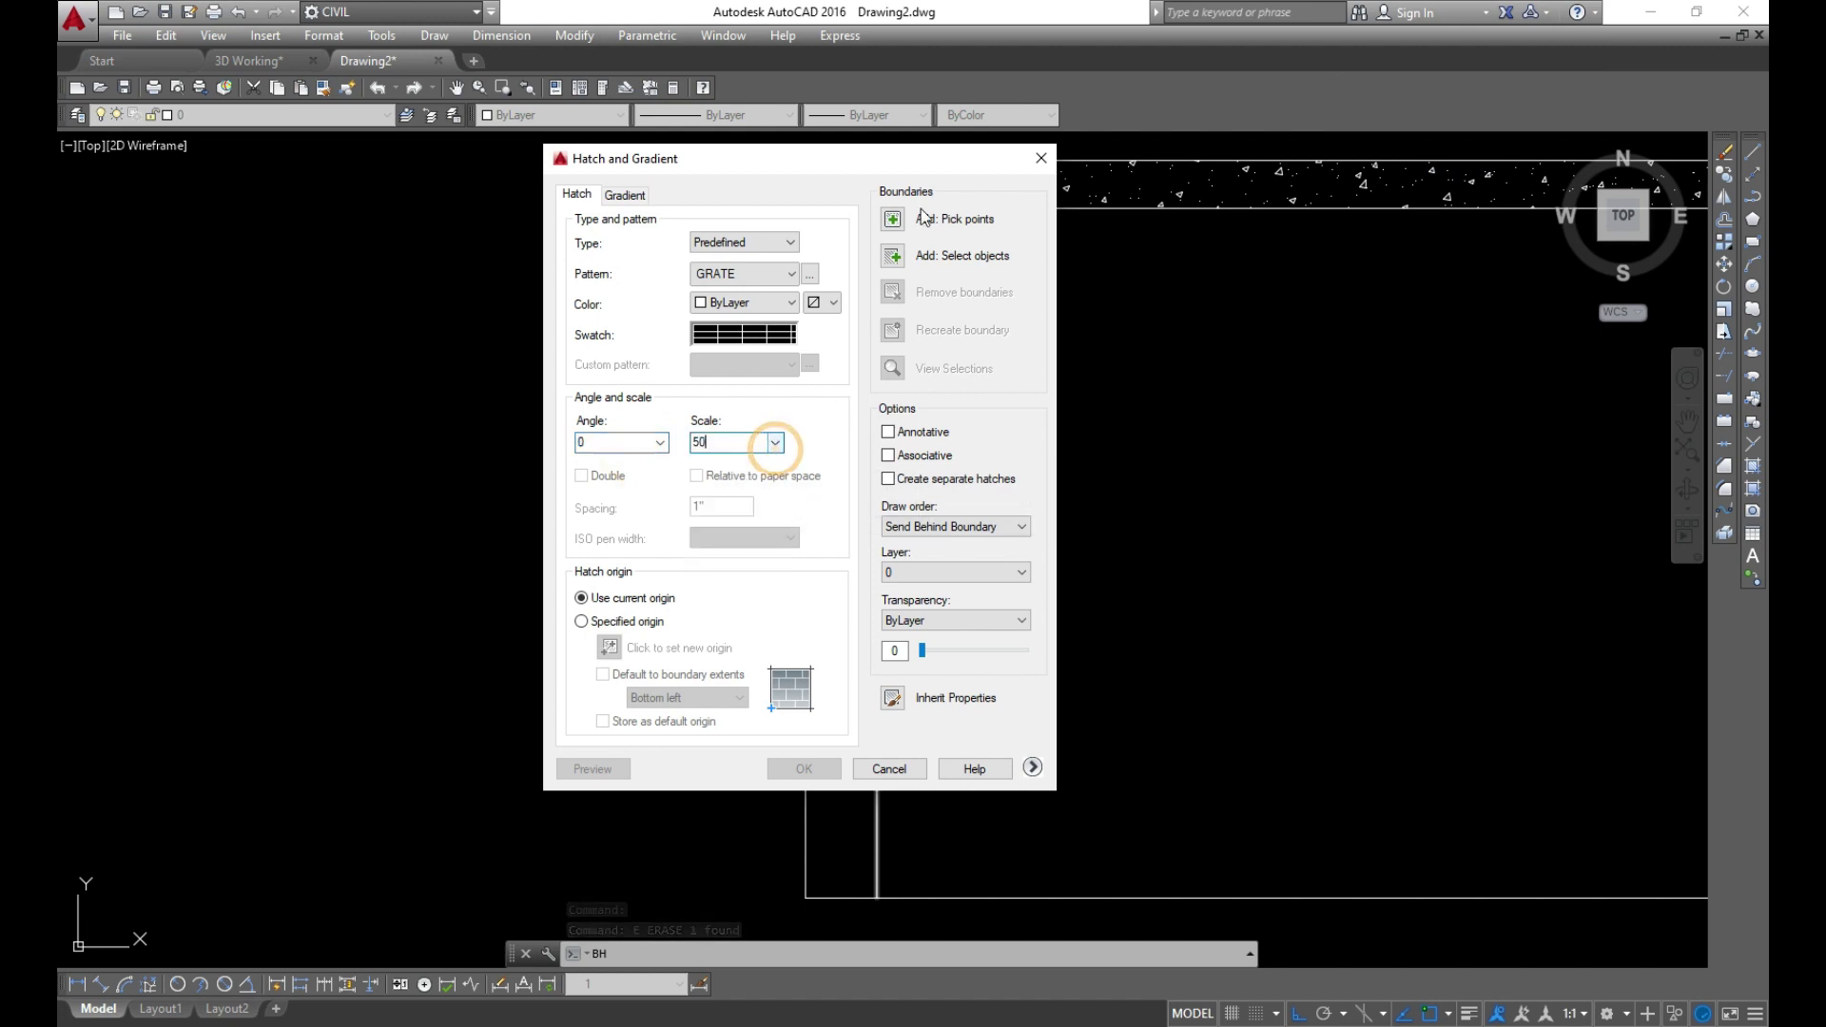
pyautogui.click(901, 228)
pyautogui.scroll(-2, 924, 413)
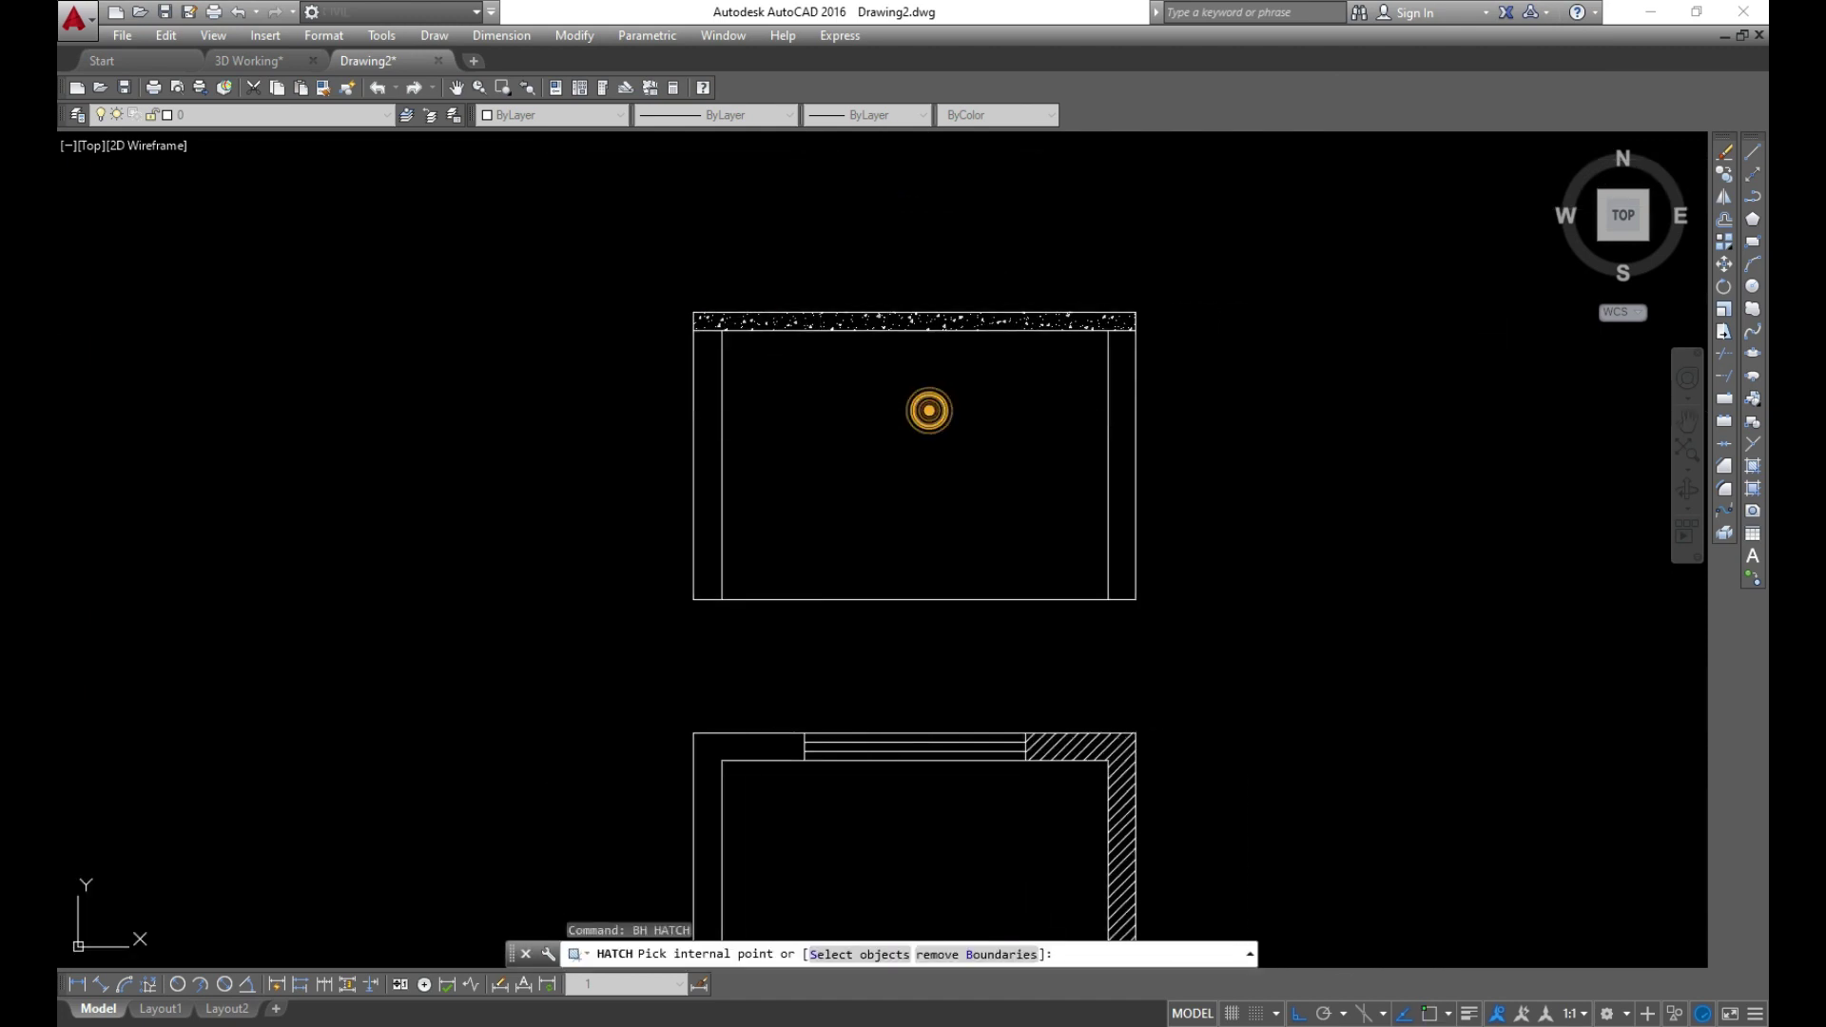
pyautogui.click(930, 411)
pyautogui.scroll(3, 787, 543)
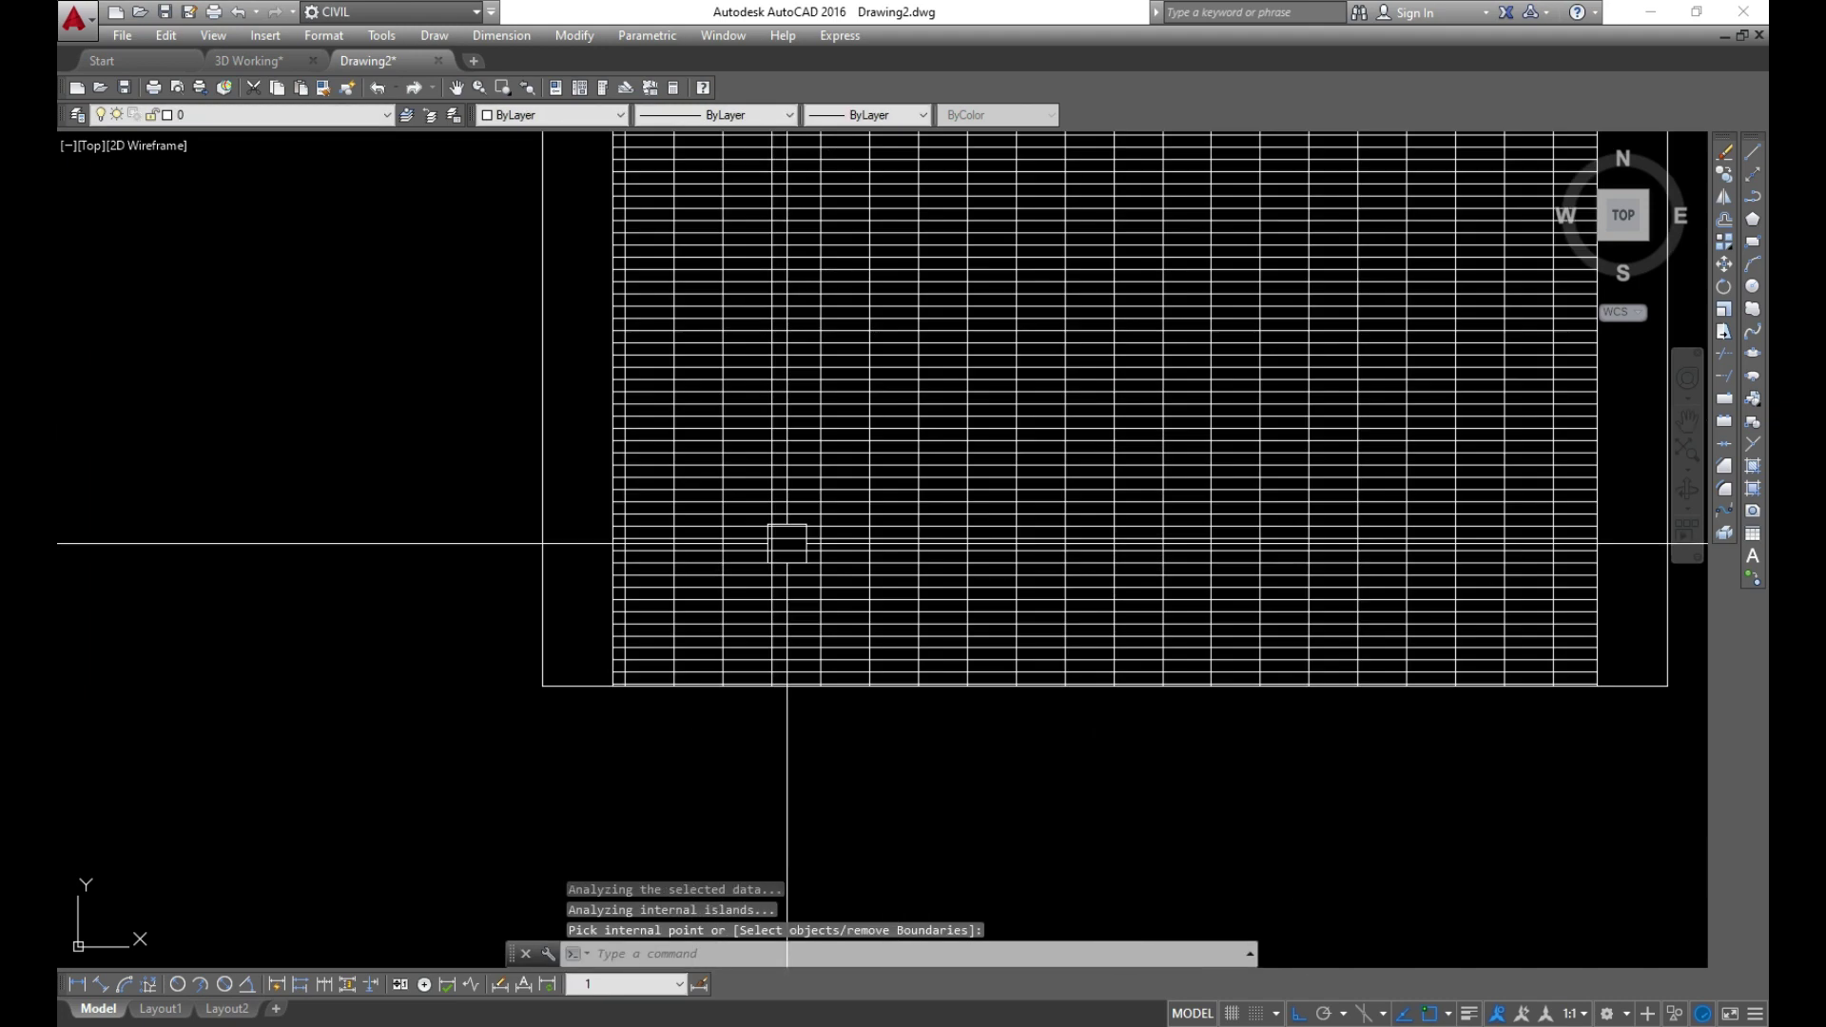
pyautogui.moveTo(983, 473); pyautogui.dragTo(845, 623, button='middle')
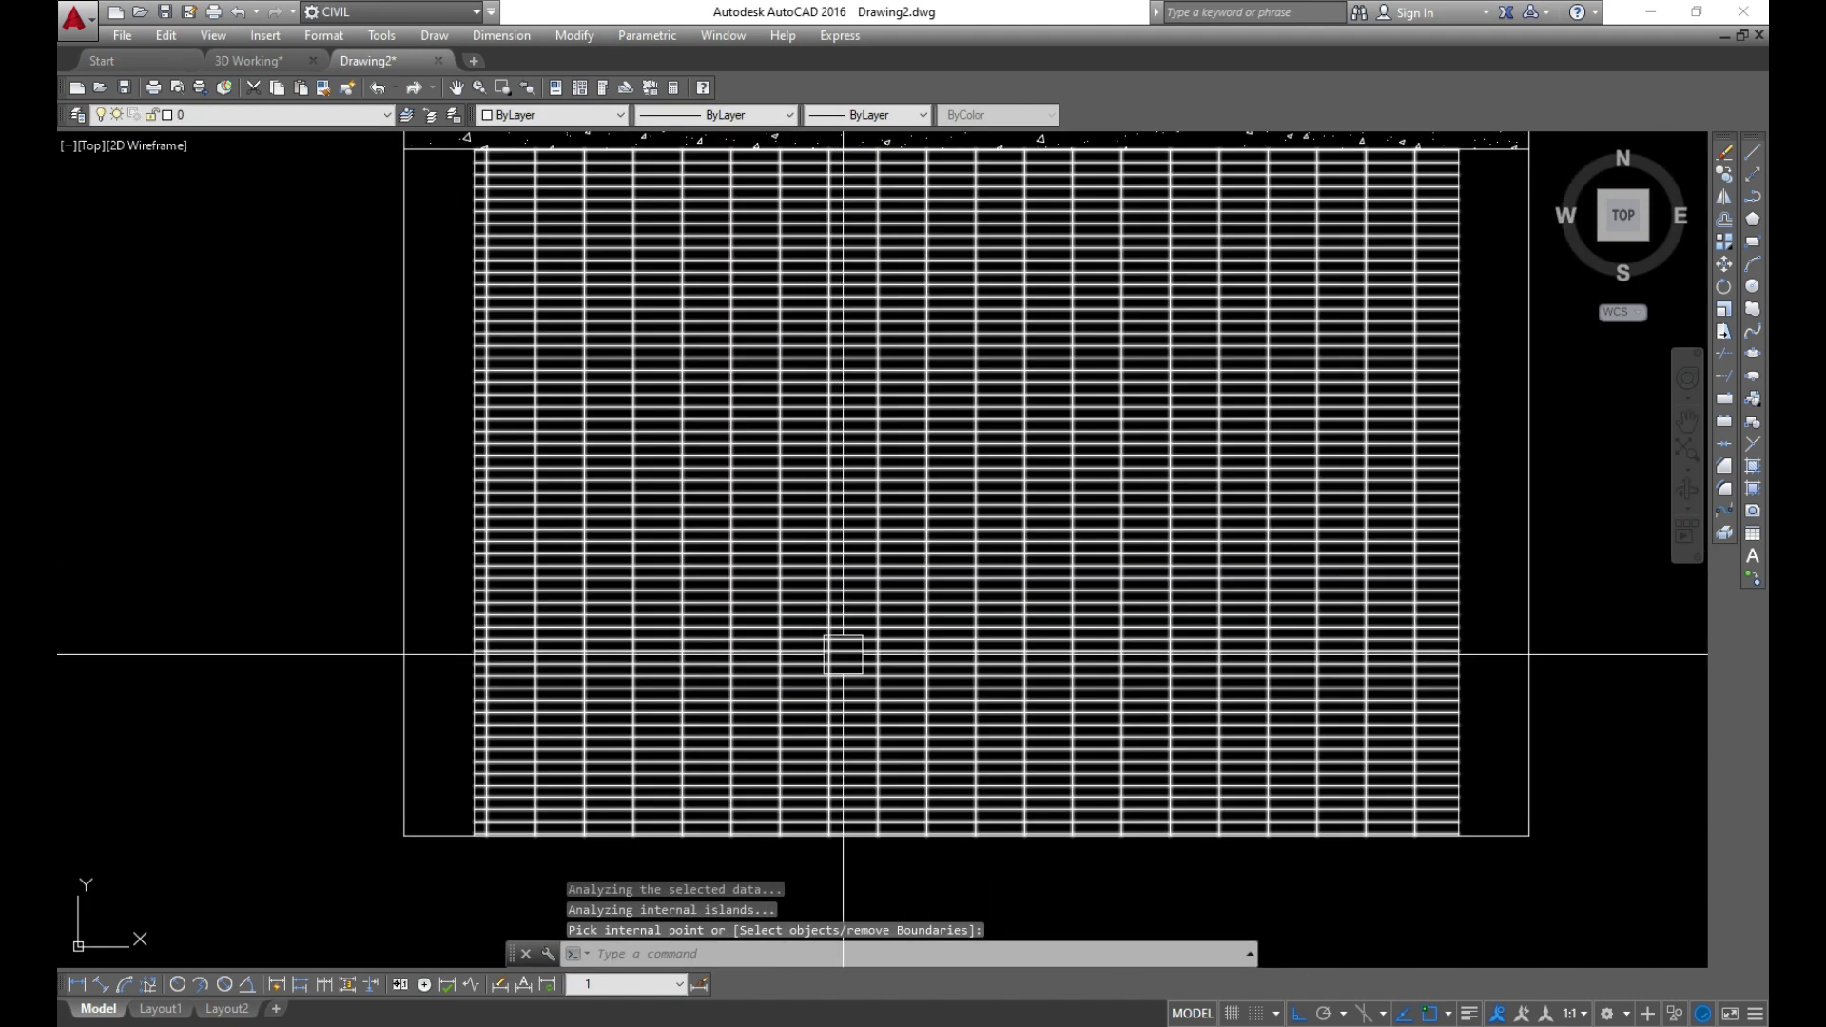
pyautogui.press('Return')
# Erase the unrotated GRATE hatch and reopen the hatch settings
pyautogui.click(947, 612)
pyautogui.write('e')
pyautogui.press('Return')
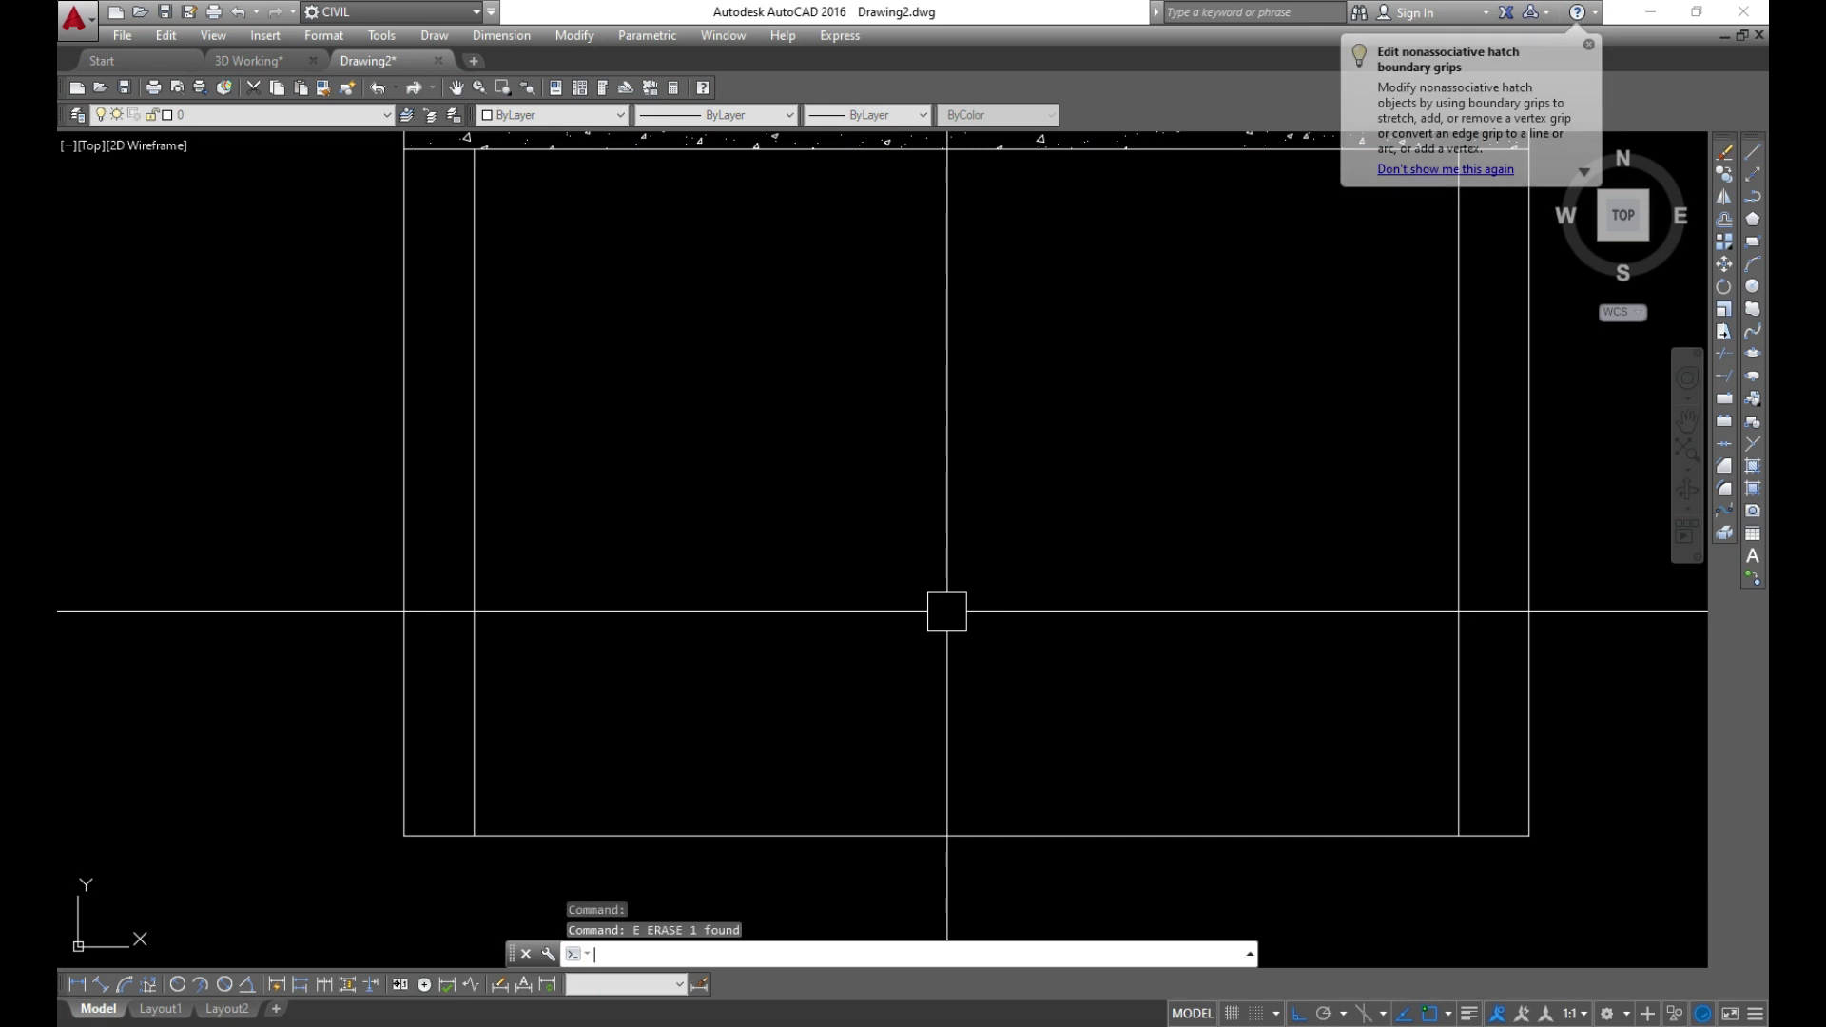
pyautogui.write('BH')
pyautogui.press('Return')
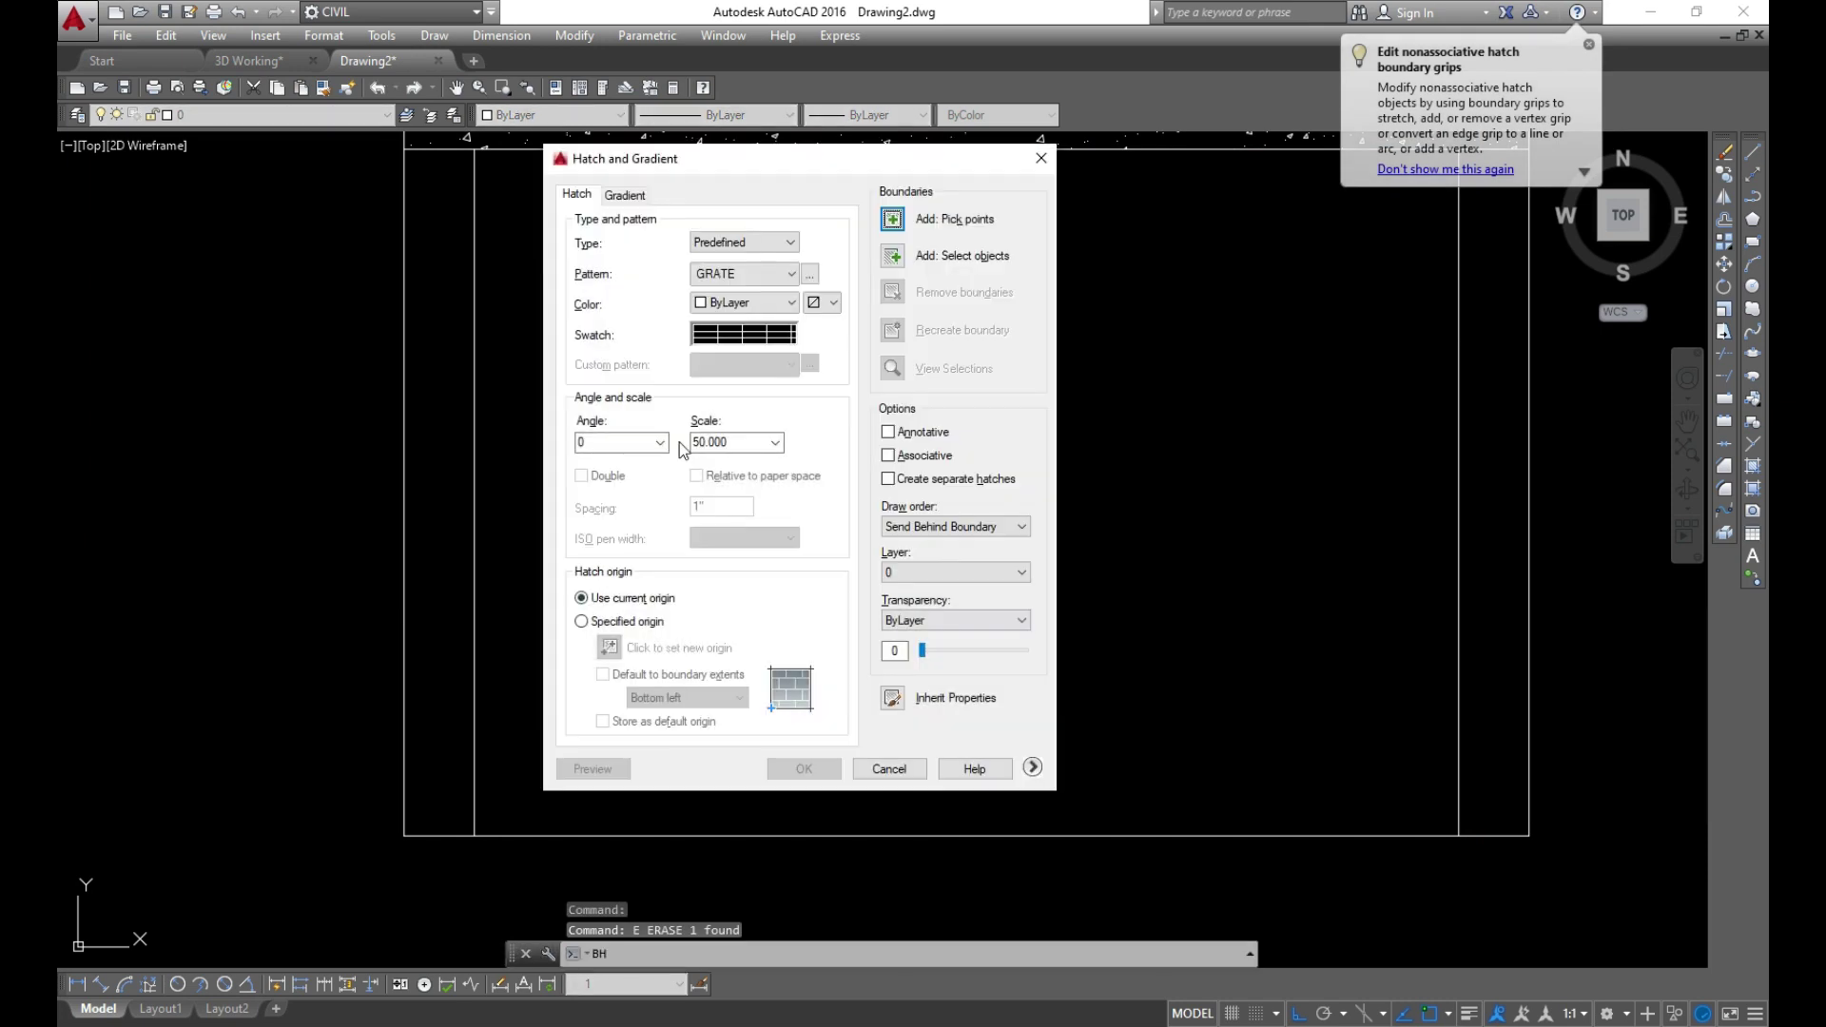
# Refill the frame's inner panel with GRATE rotated to 45 degrees
pyautogui.click(659, 443)
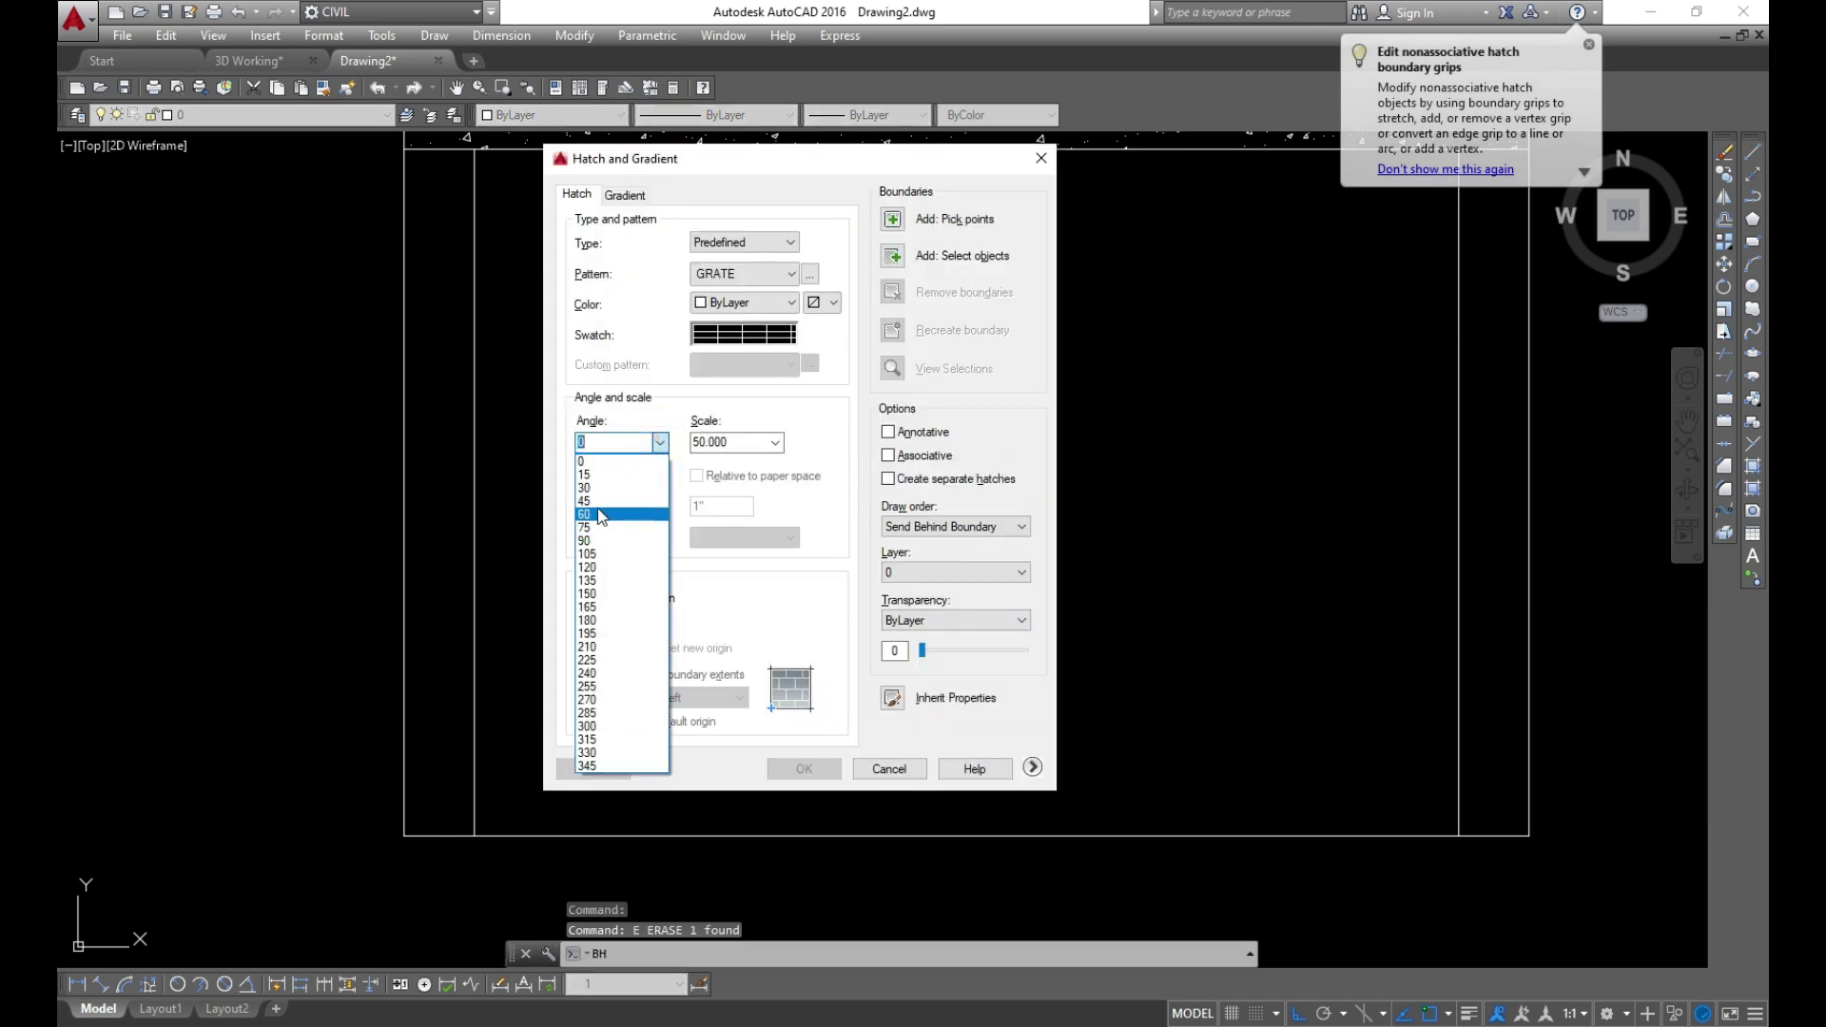
pyautogui.click(597, 498)
pyautogui.click(893, 231)
pyautogui.scroll(-2, 1035, 605)
pyautogui.click(1006, 507)
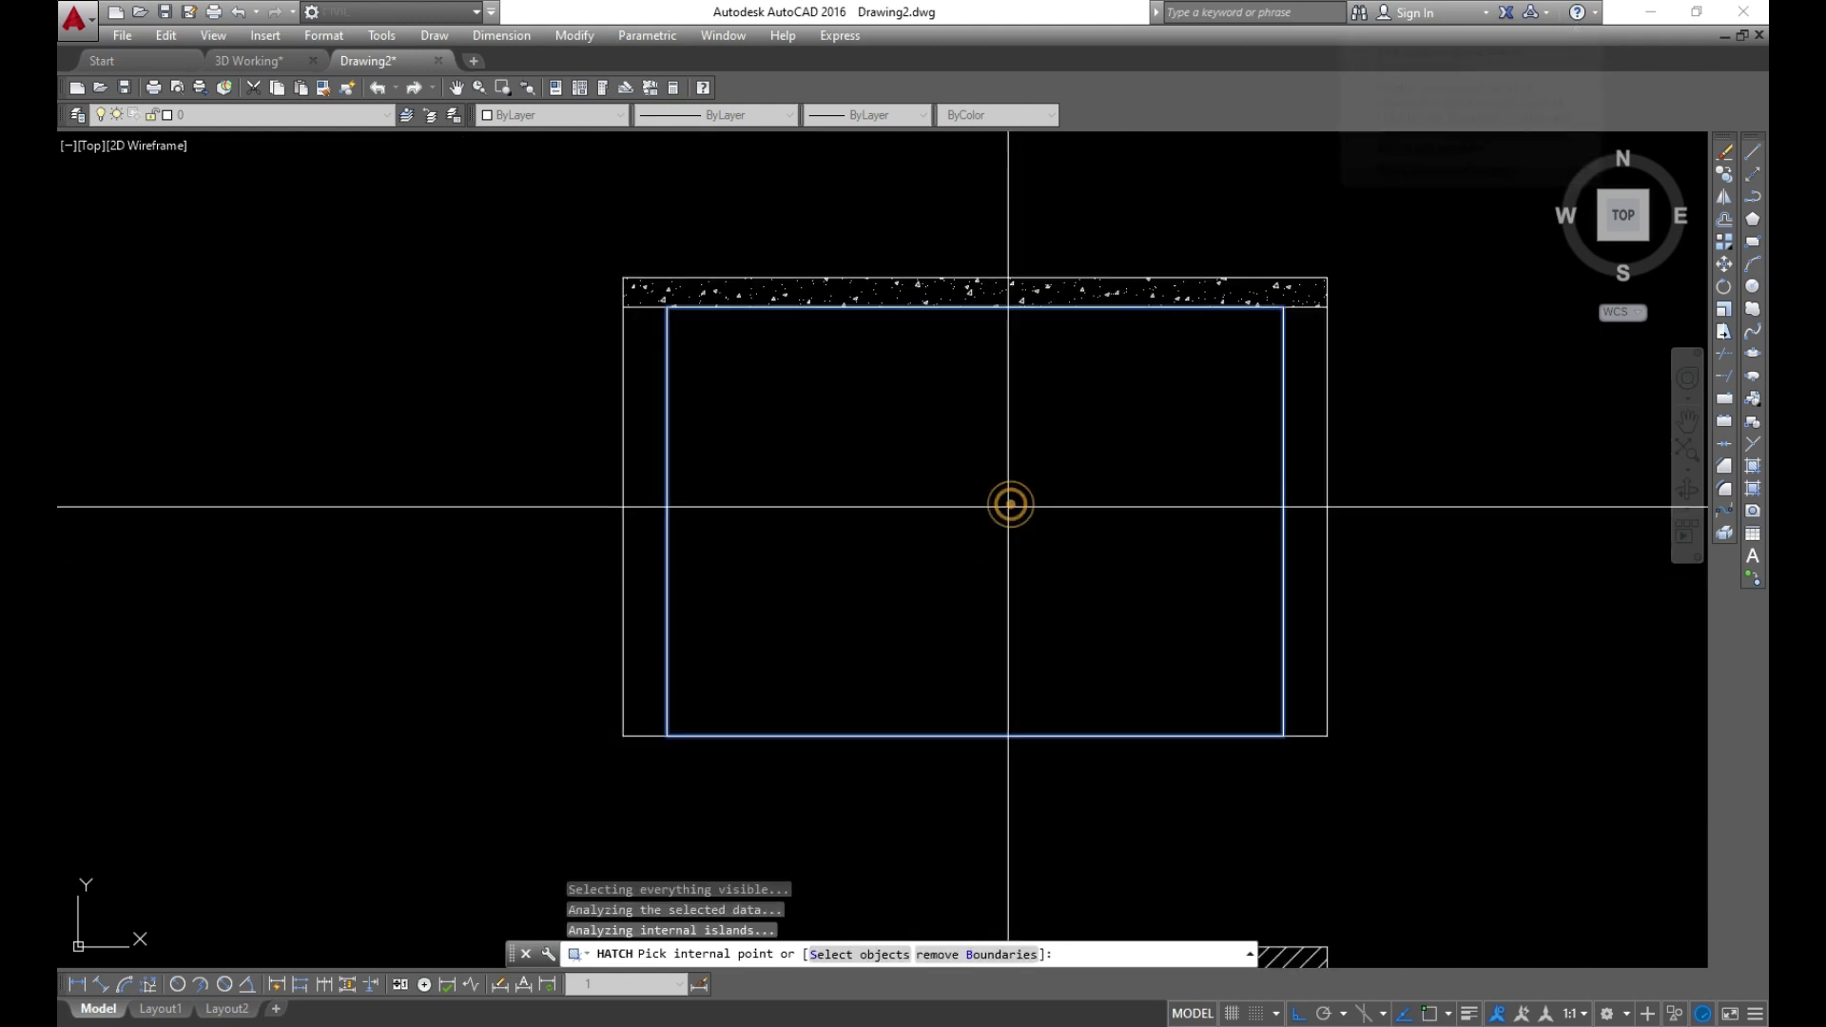
pyautogui.press('Return')
pyautogui.press('Return')
pyautogui.scroll(2, 1273, 509)
pyautogui.scroll(1, 1291, 603)
pyautogui.scroll(-3, 799, 405)
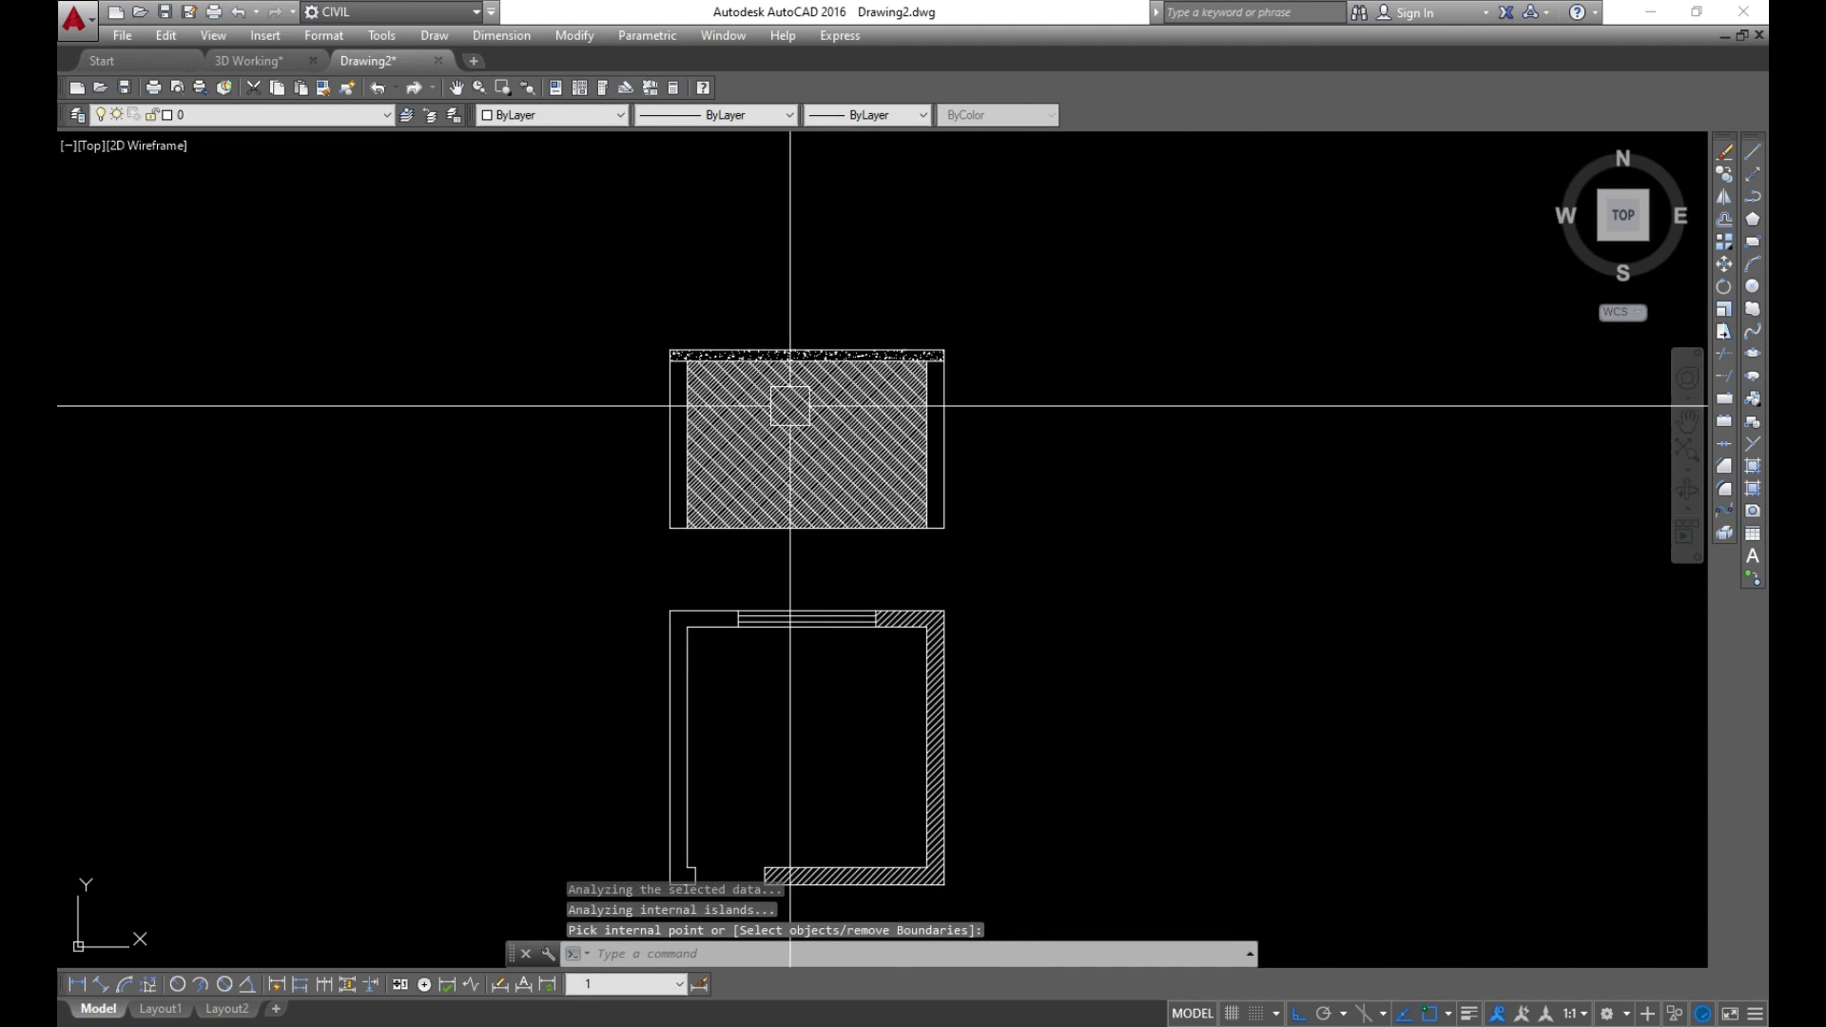
pyautogui.scroll(-3, 762, 314)
pyautogui.click(864, 523)
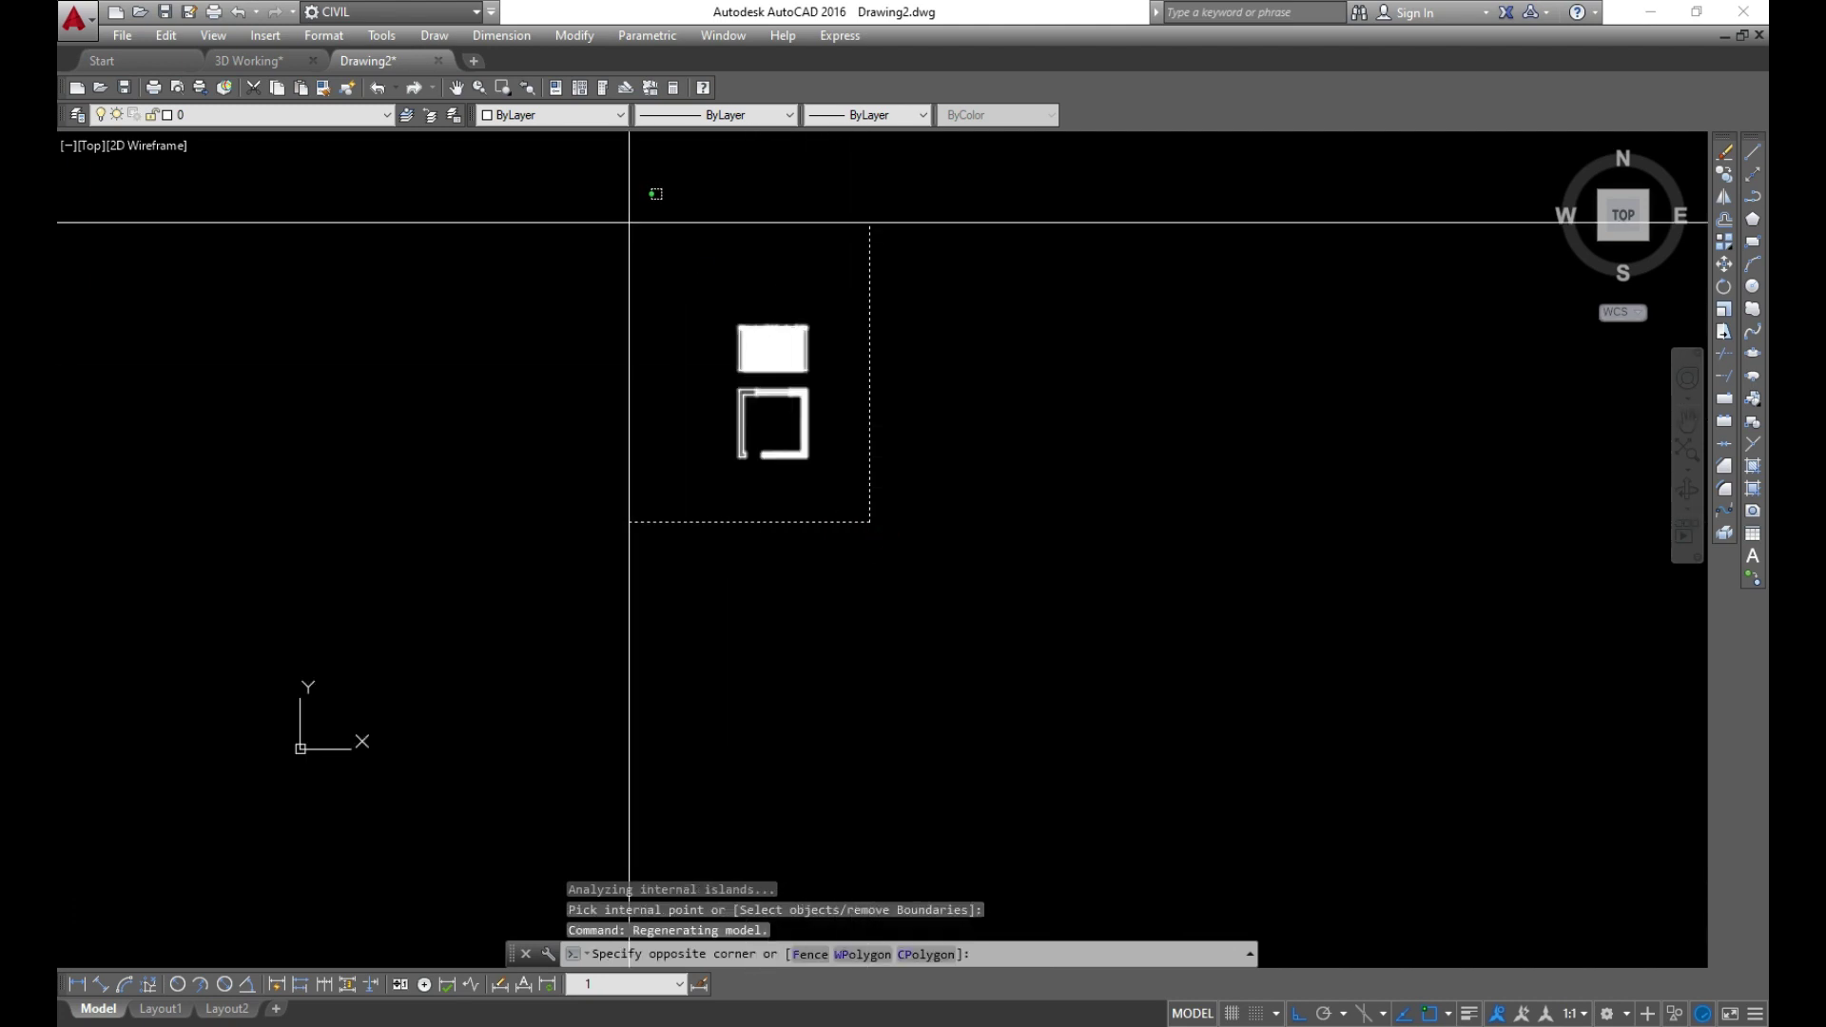
# Erase both hatched frames with a window selection
pyautogui.click(629, 223)
pyautogui.write('e')
pyautogui.press('Return')
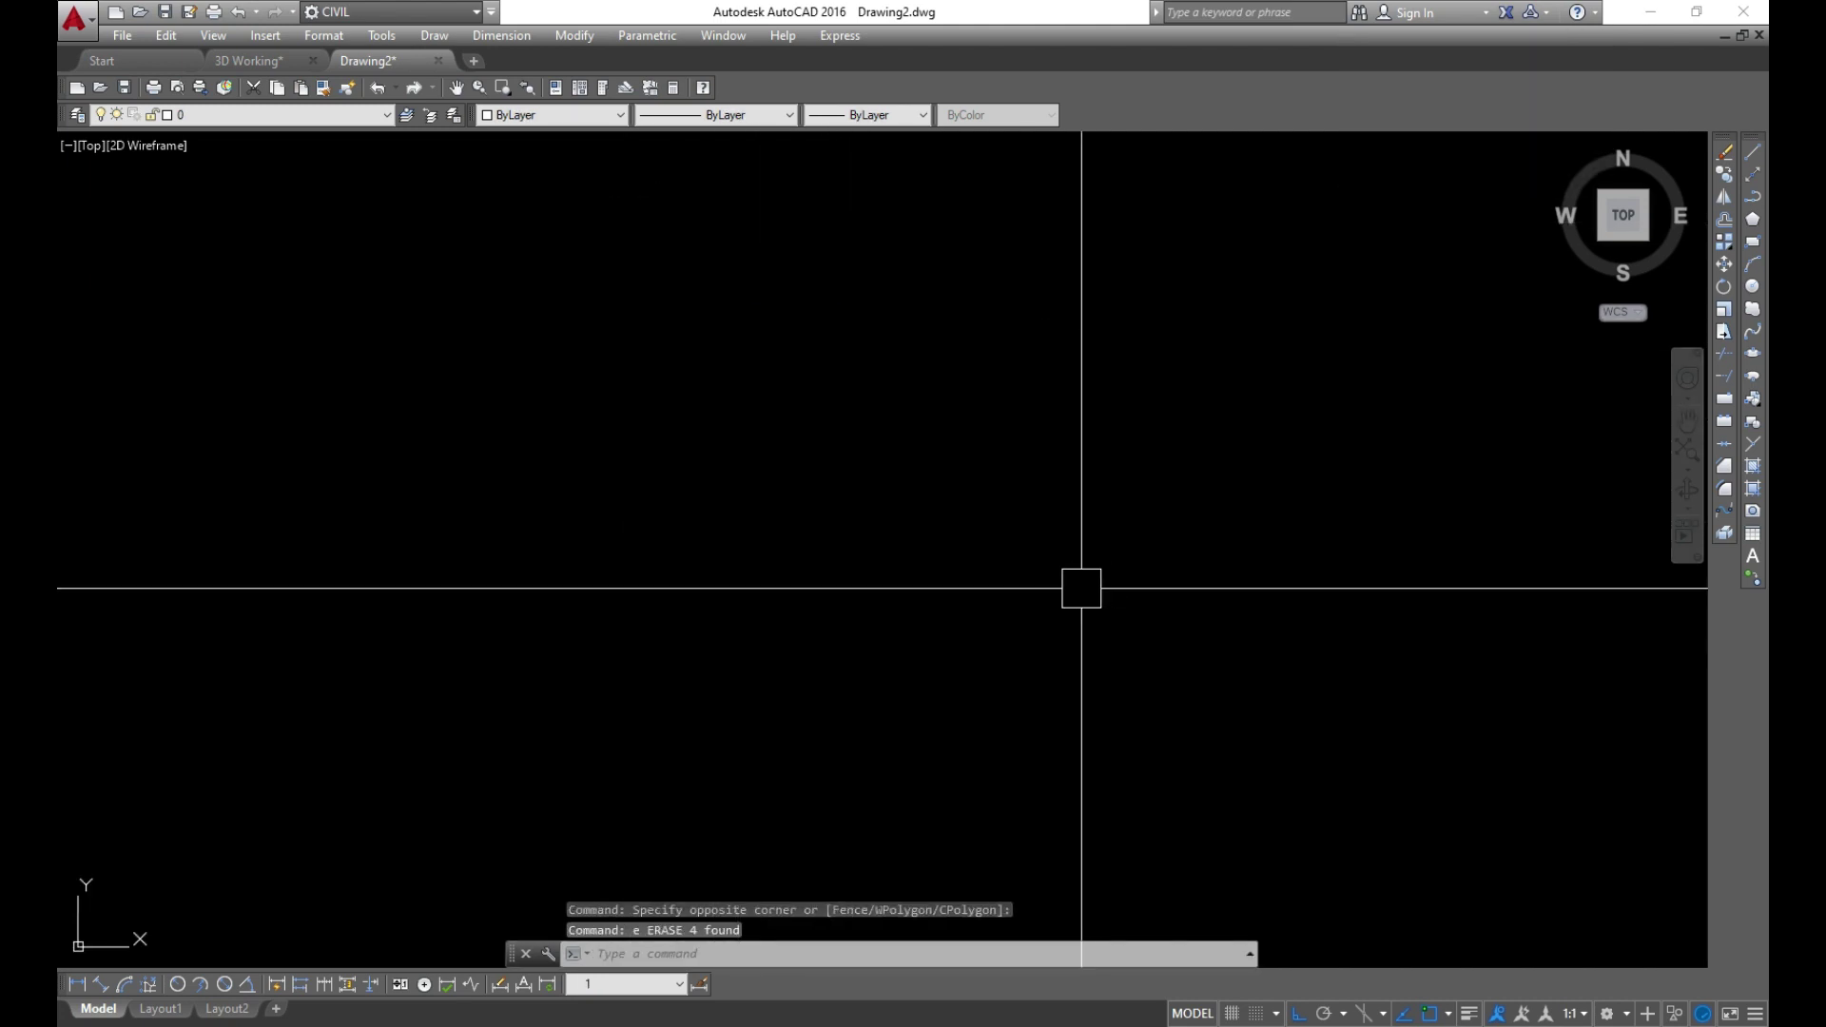
# Draw a closed four-sided outline with the Line command
pyautogui.write('l')
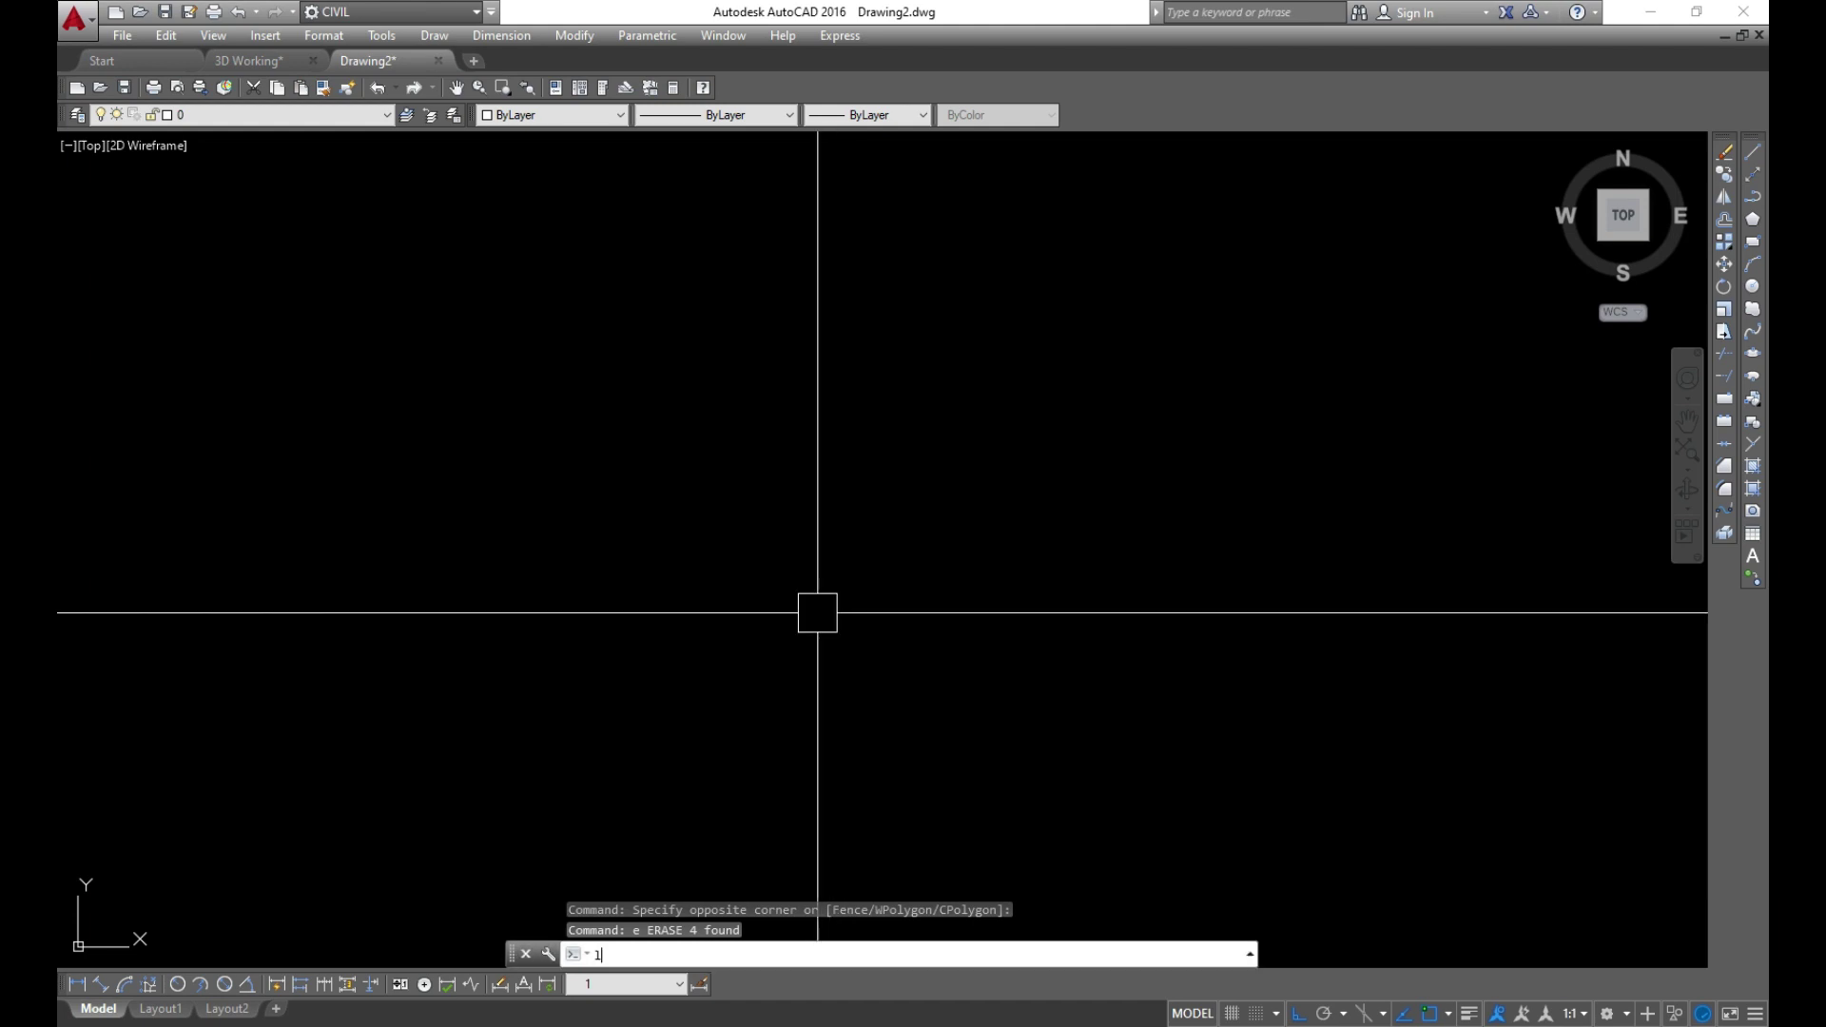
pyautogui.press('Return')
pyautogui.click(782, 477)
pyautogui.click(1031, 478)
pyautogui.click(1056, 656)
pyautogui.click(788, 666)
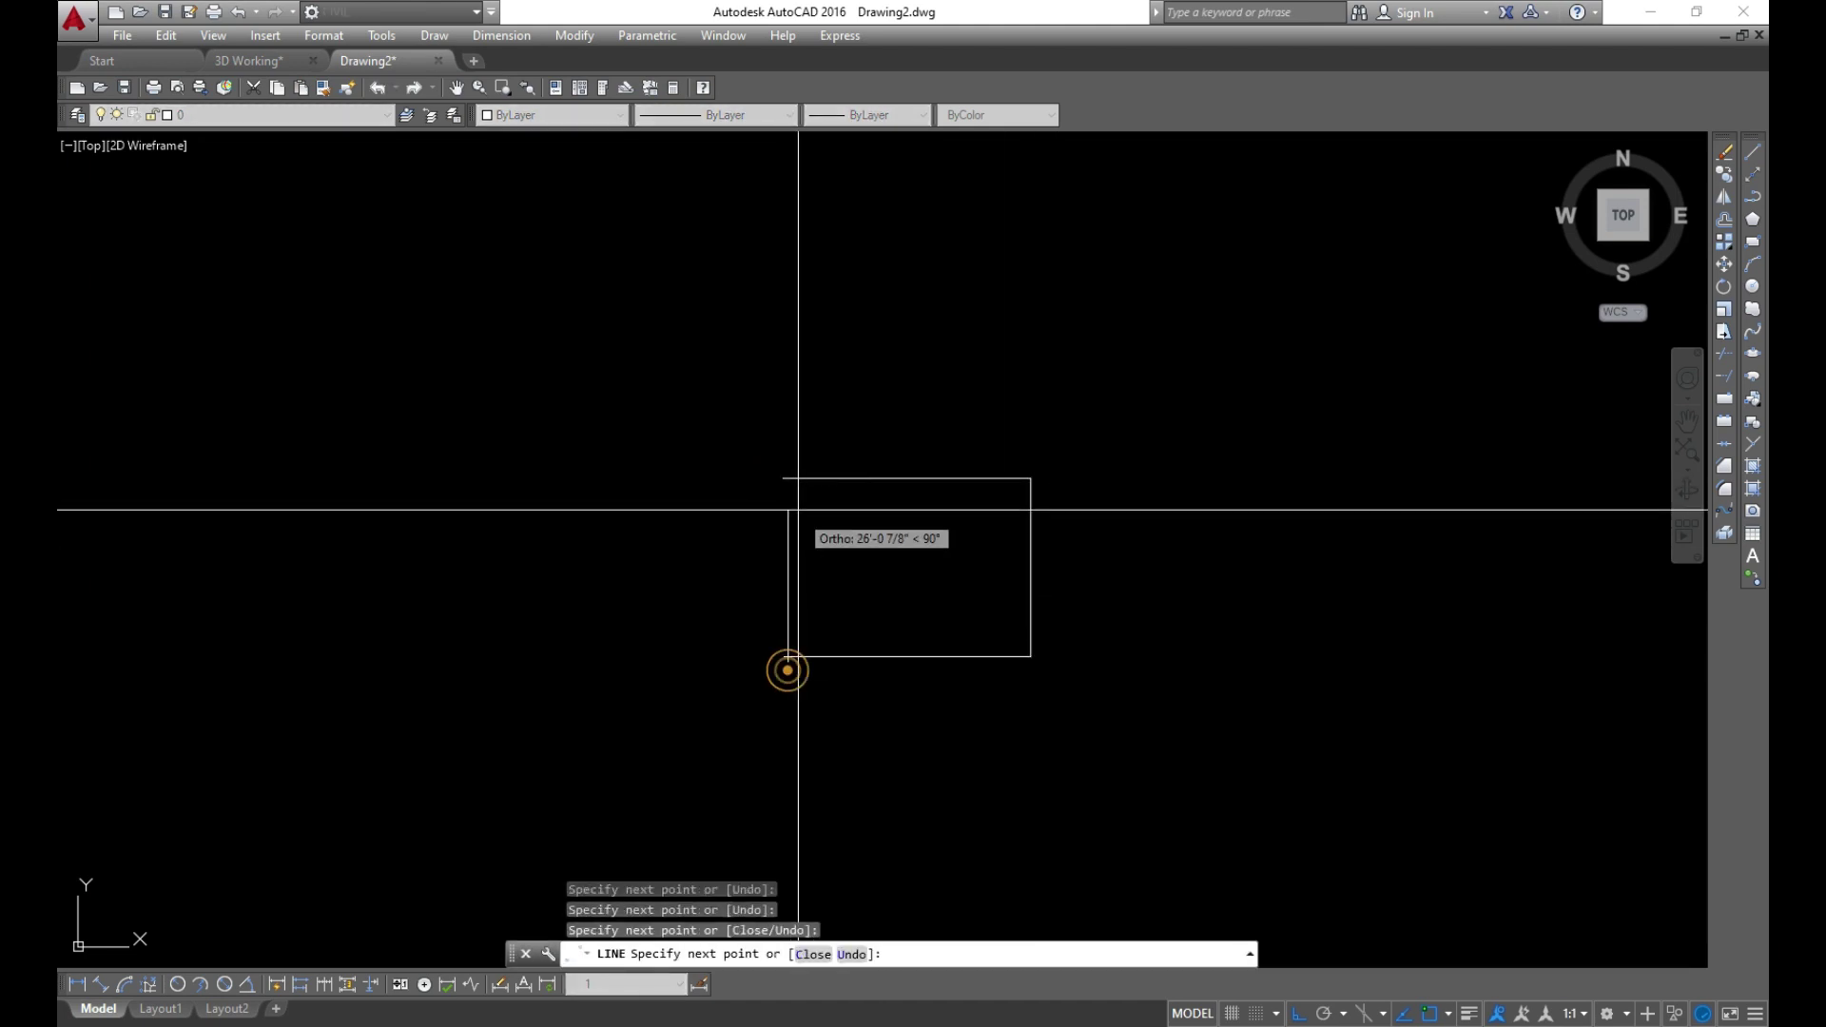
pyautogui.scroll(4, 757, 480)
pyautogui.click(820, 482)
pyautogui.press('Return')
pyautogui.scroll(-2, 783, 604)
pyautogui.moveTo(876, 660); pyautogui.dragTo(897, 575, button='middle')
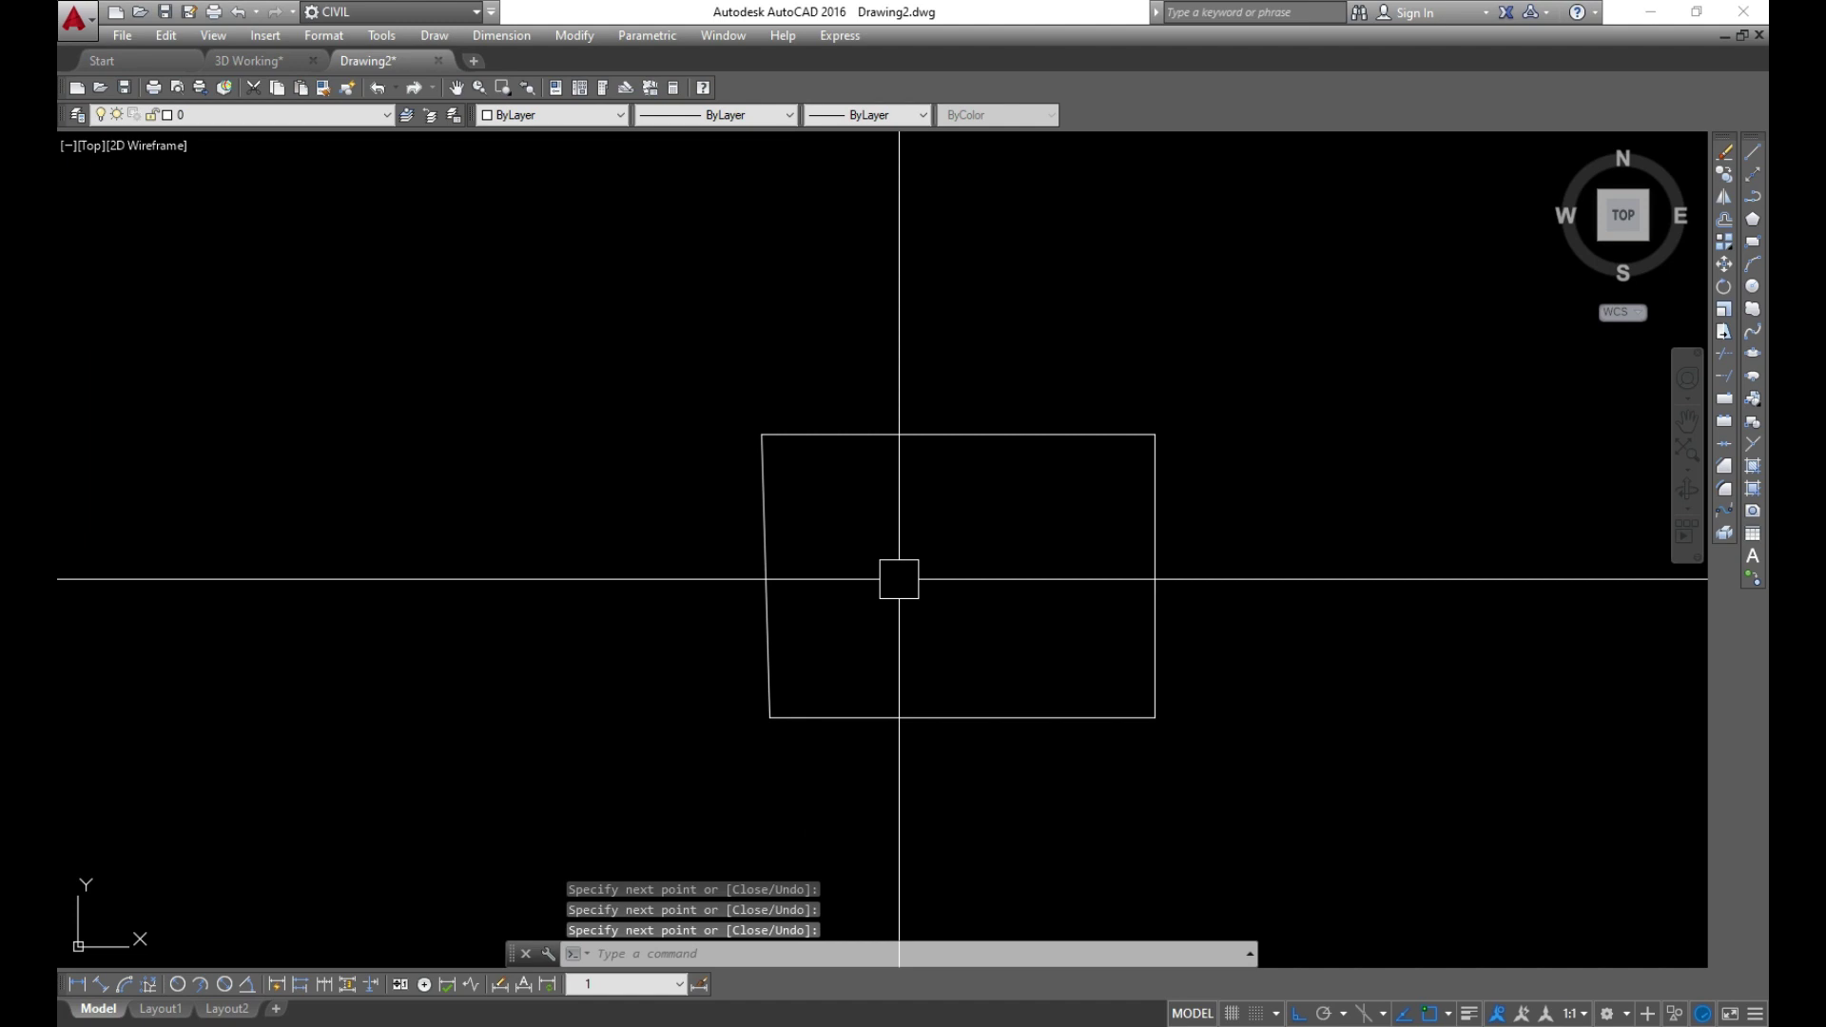
# Check that the left, top and right edges are separate lines
pyautogui.click(767, 572)
pyautogui.press('Escape')
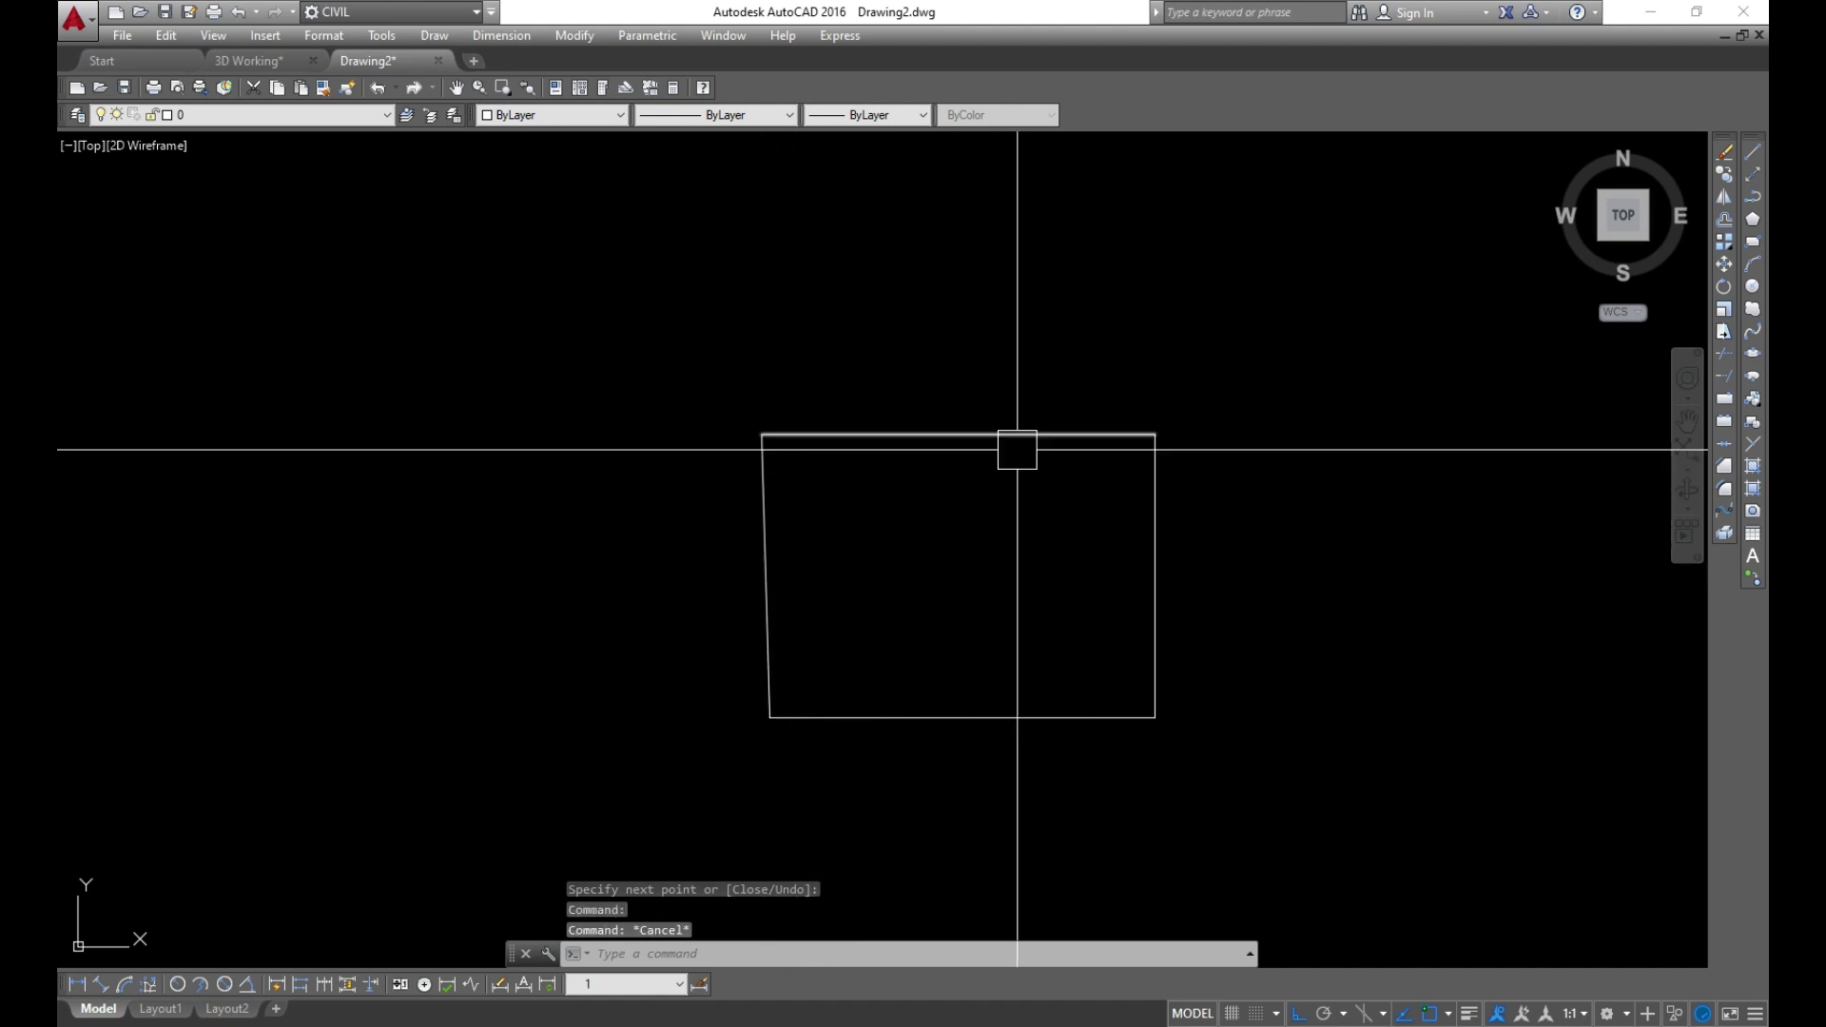
pyautogui.click(1017, 440)
pyautogui.press('Escape')
pyautogui.click(1155, 530)
pyautogui.press('Escape')
pyautogui.moveTo(892, 742); pyautogui.dragTo(846, 727, button='middle')
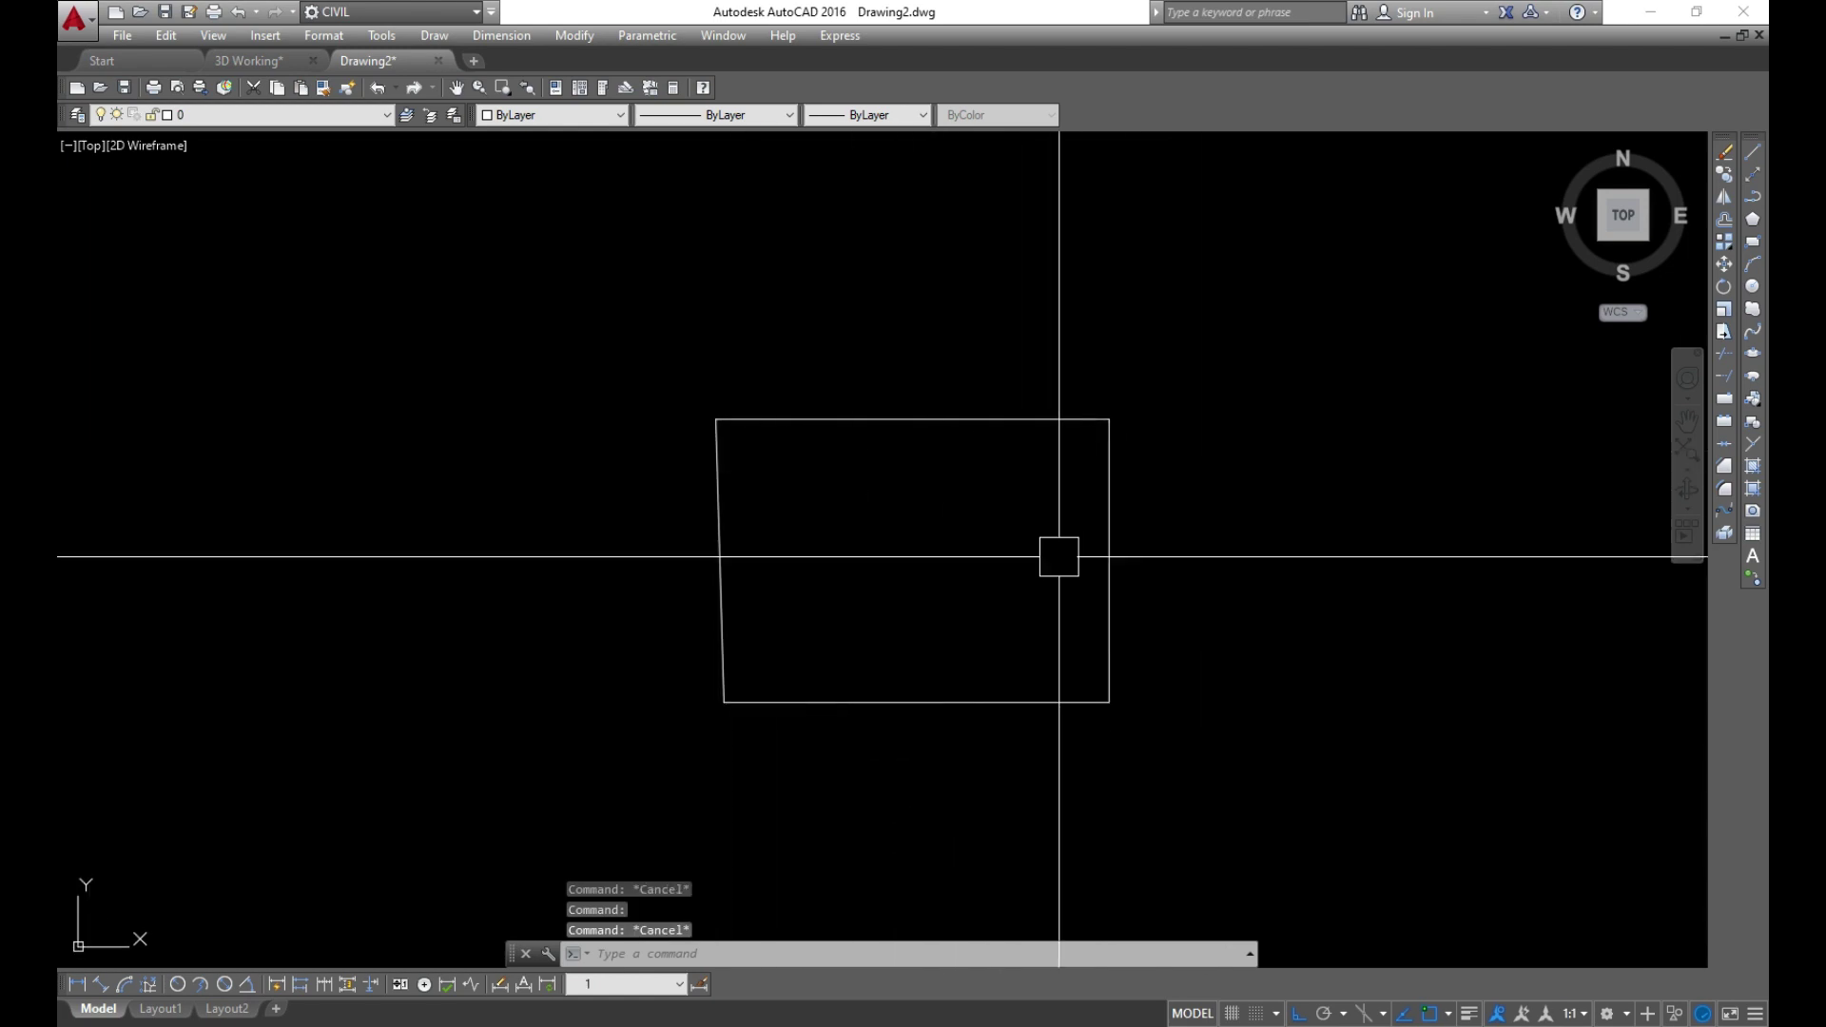
# Start copying the quadrilateral with CO and select it, after cancelling a stray circle
pyautogui.write('c')
pyautogui.press('Return')
pyautogui.press('Escape')
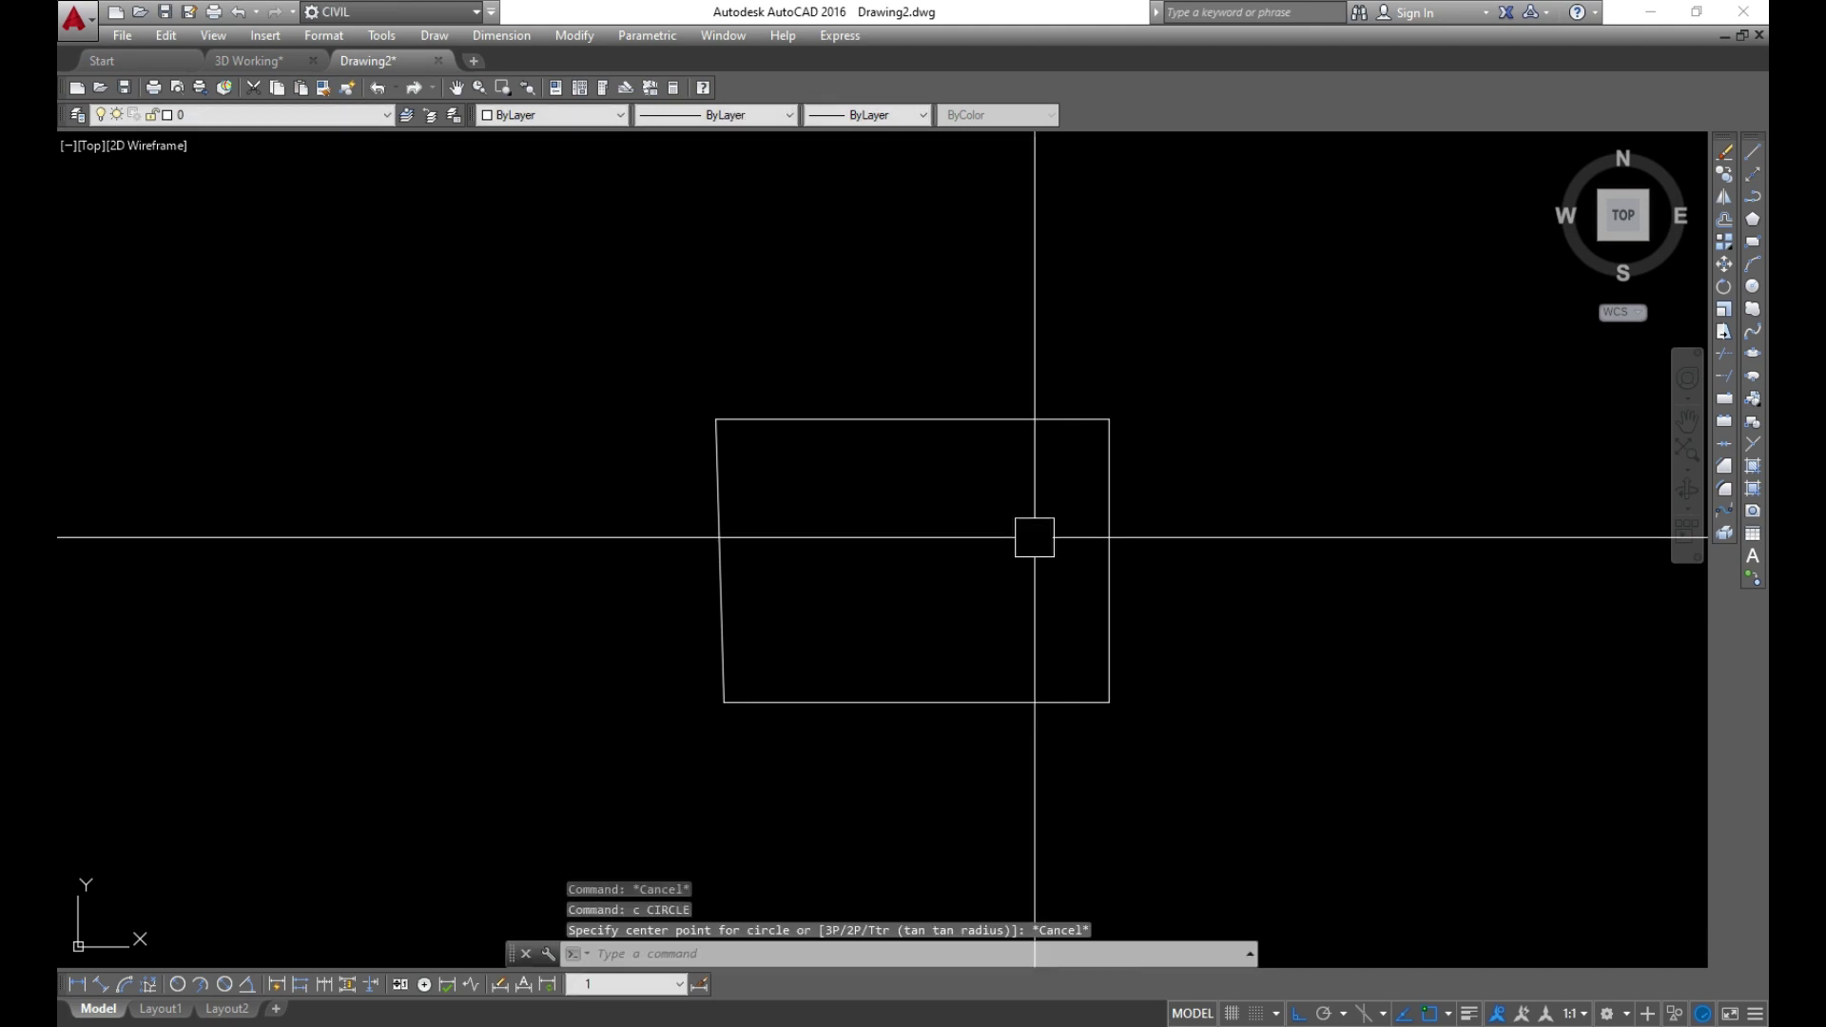
pyautogui.write('co')
pyautogui.press('Return')
pyautogui.scroll(-3, 917, 490)
pyautogui.click(1041, 421)
# Copy the quadrilateral three times: two copies to the right and one above
pyautogui.click(898, 570)
pyautogui.click(933, 700)
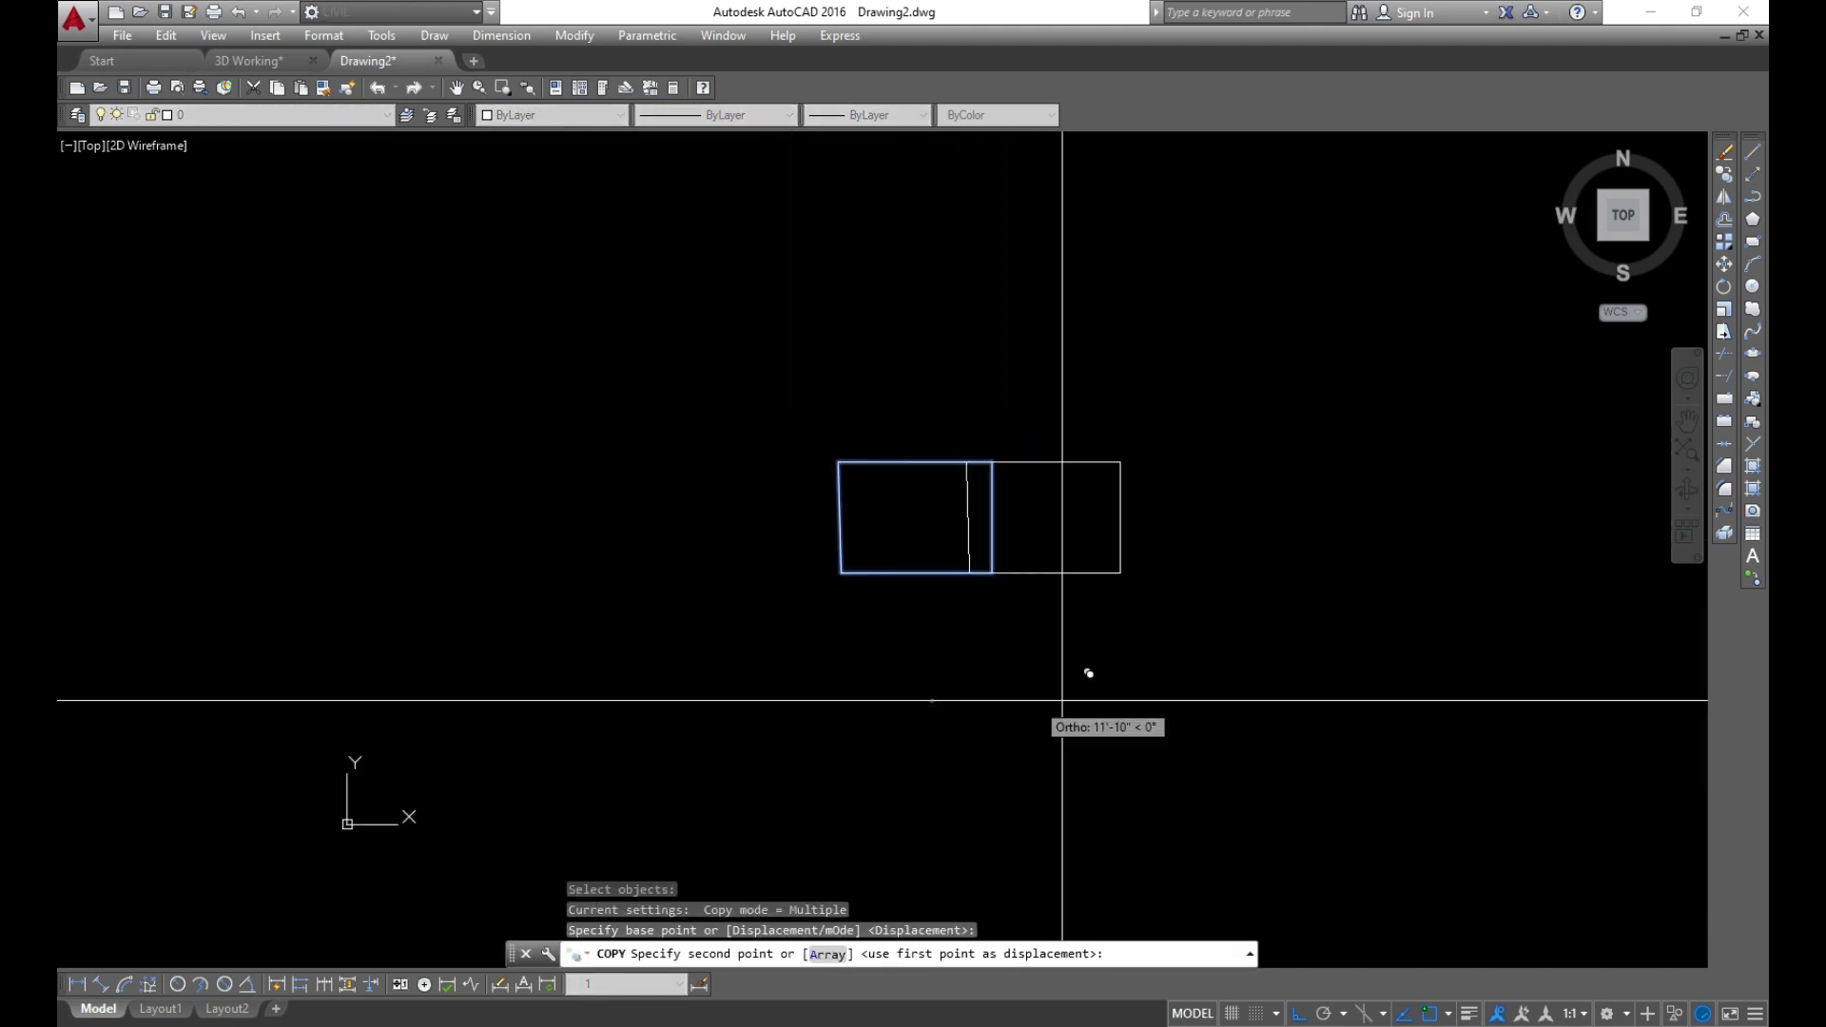
pyautogui.click(1236, 701)
pyautogui.click(1074, 291)
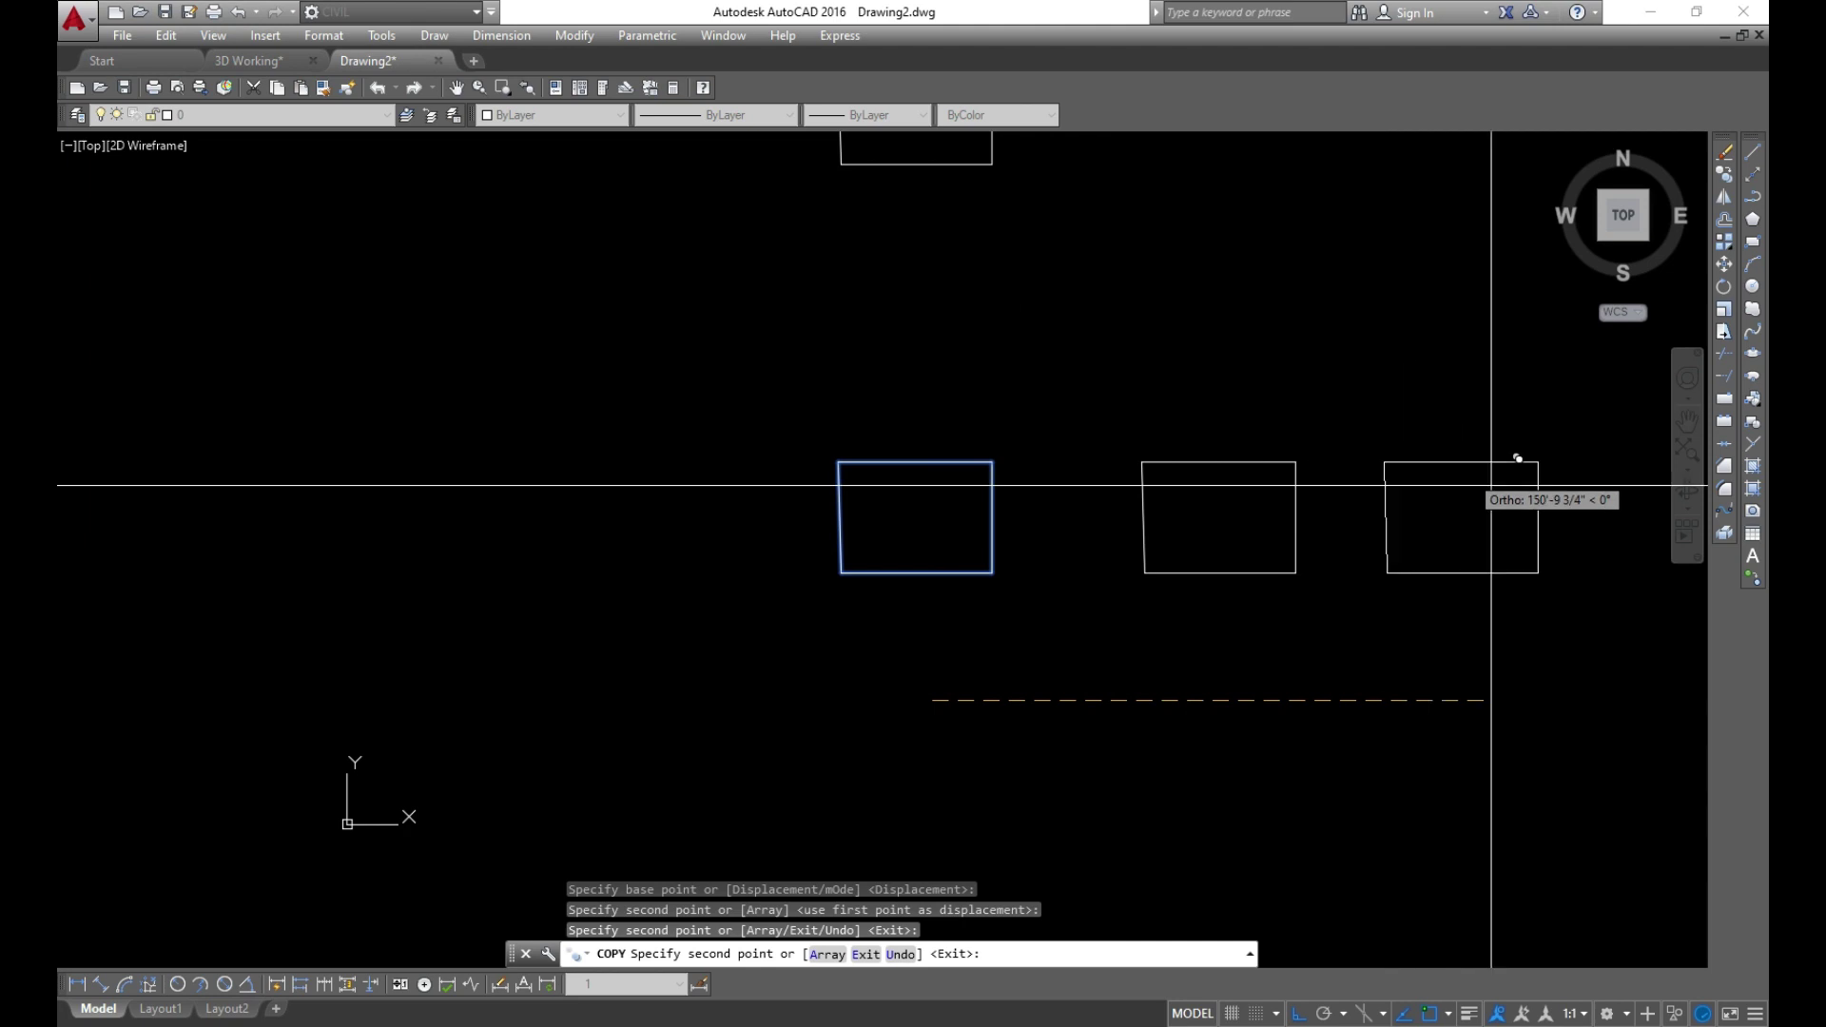
pyautogui.click(1565, 526)
pyautogui.moveTo(1036, 662); pyautogui.dragTo(783, 780, button='middle')
pyautogui.press('Escape')
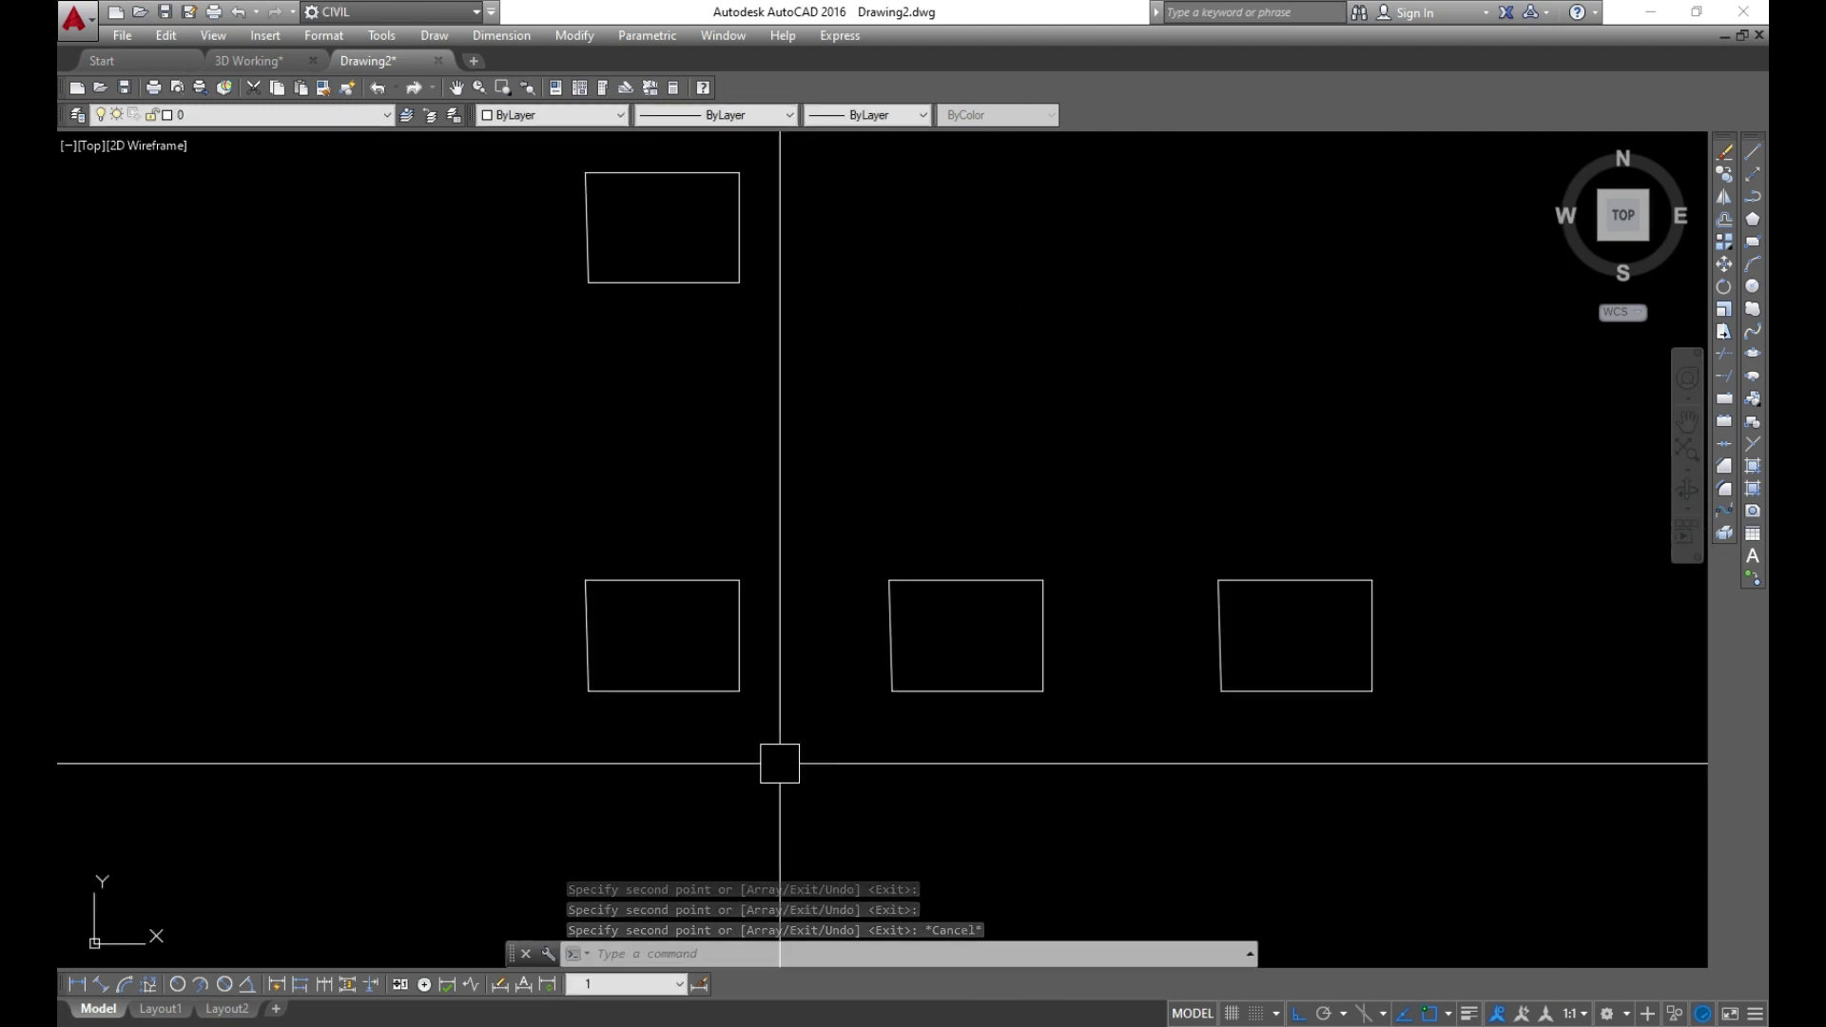
# Select the lower-left, middle, right and top outlines, then clear the selection
pyautogui.click(661, 693)
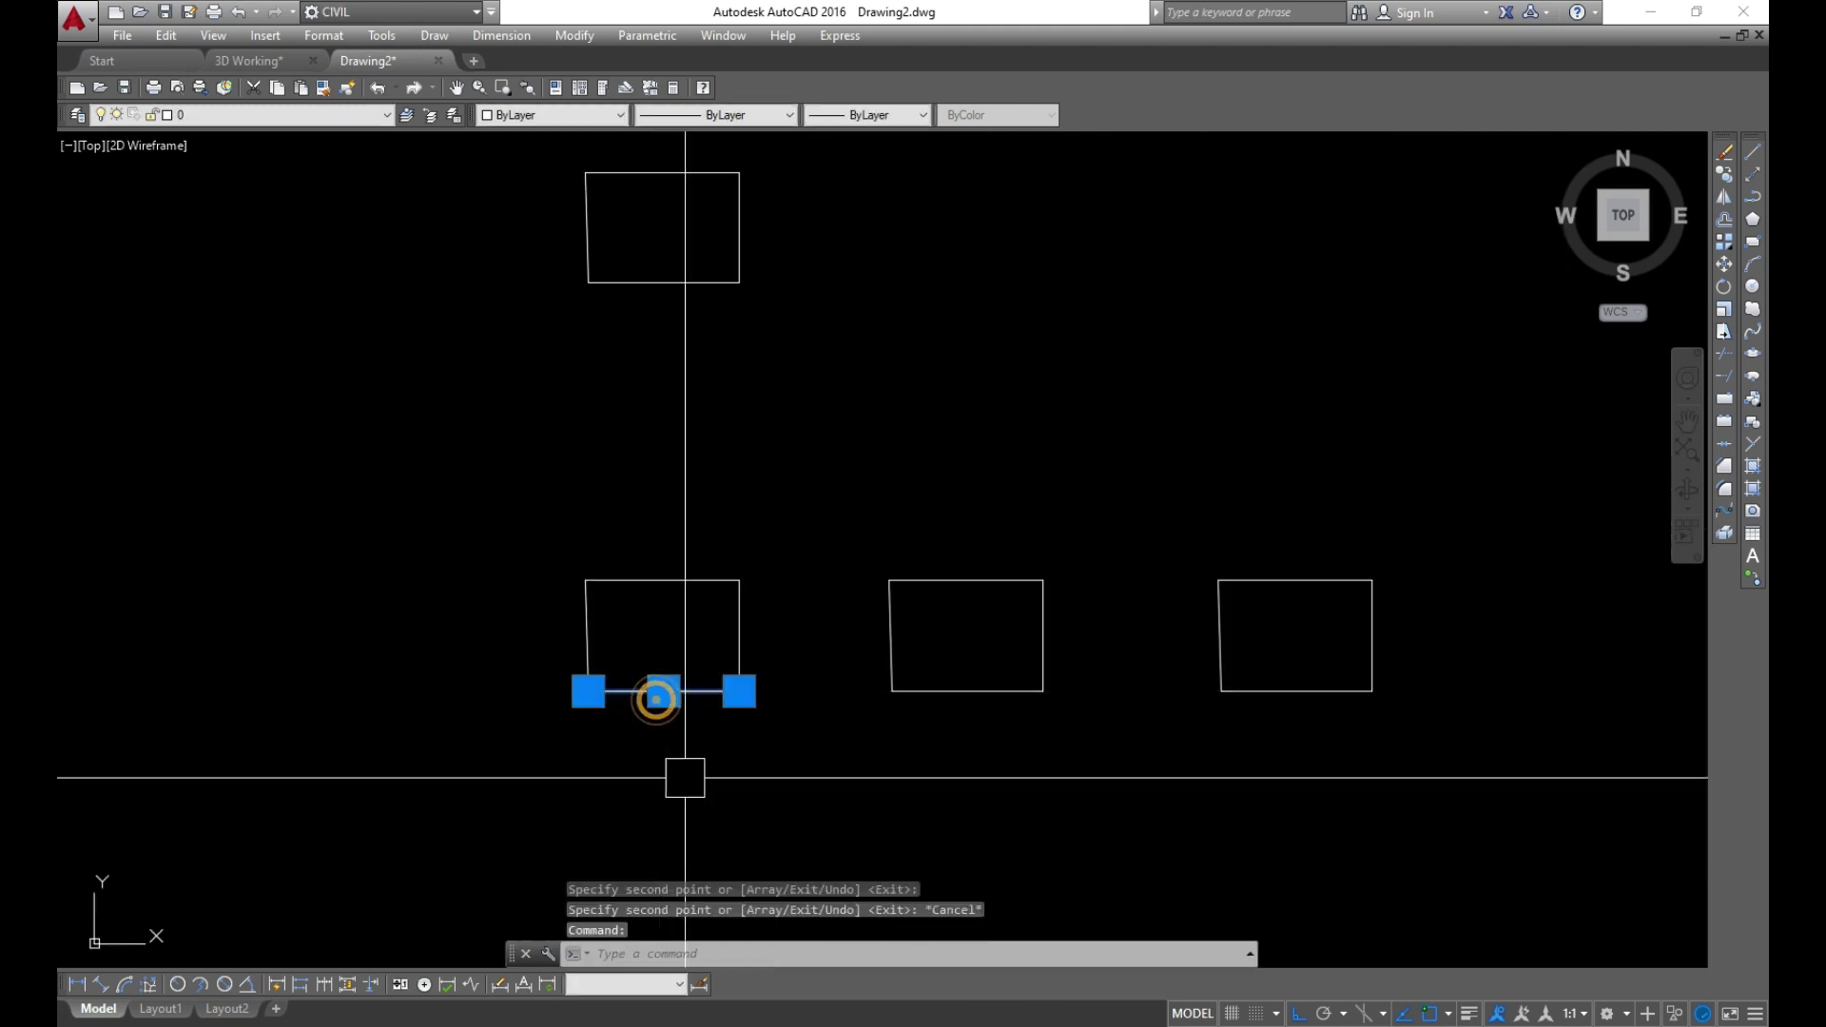
pyautogui.click(736, 637)
pyautogui.click(637, 578)
pyautogui.click(586, 620)
pyautogui.click(979, 569)
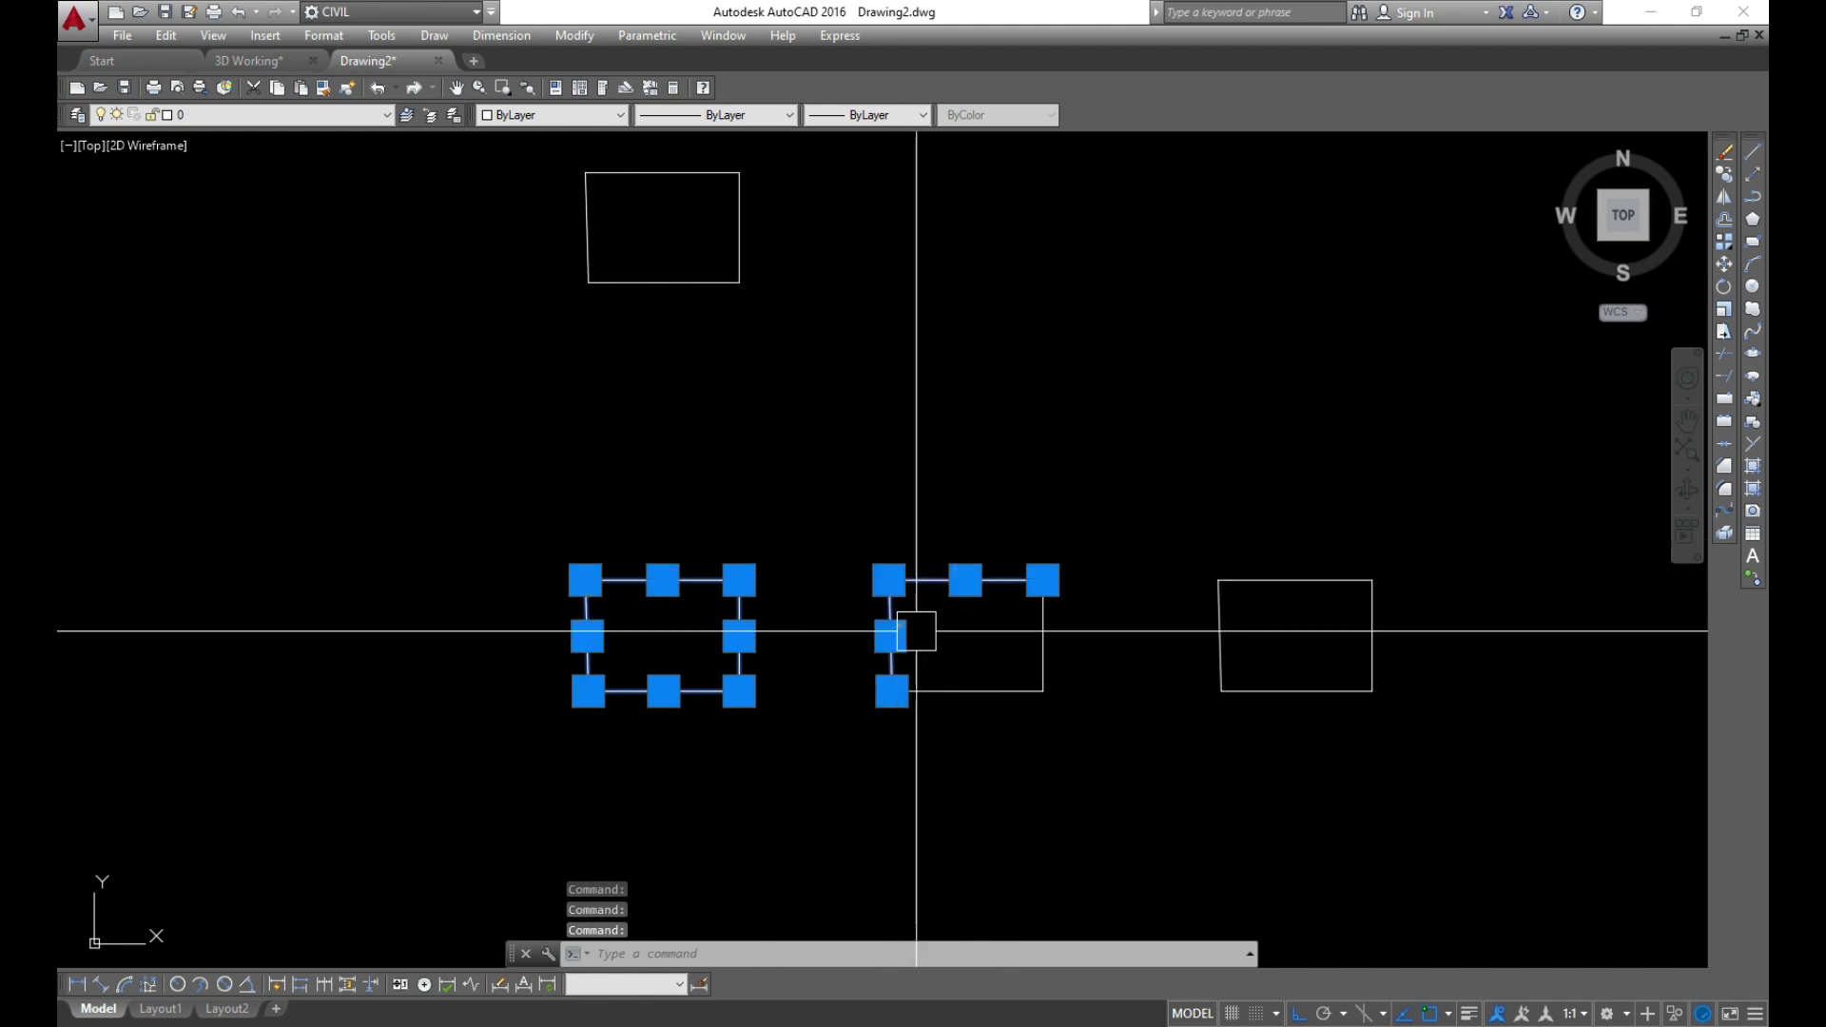
pyautogui.click(1413, 557)
pyautogui.click(1219, 714)
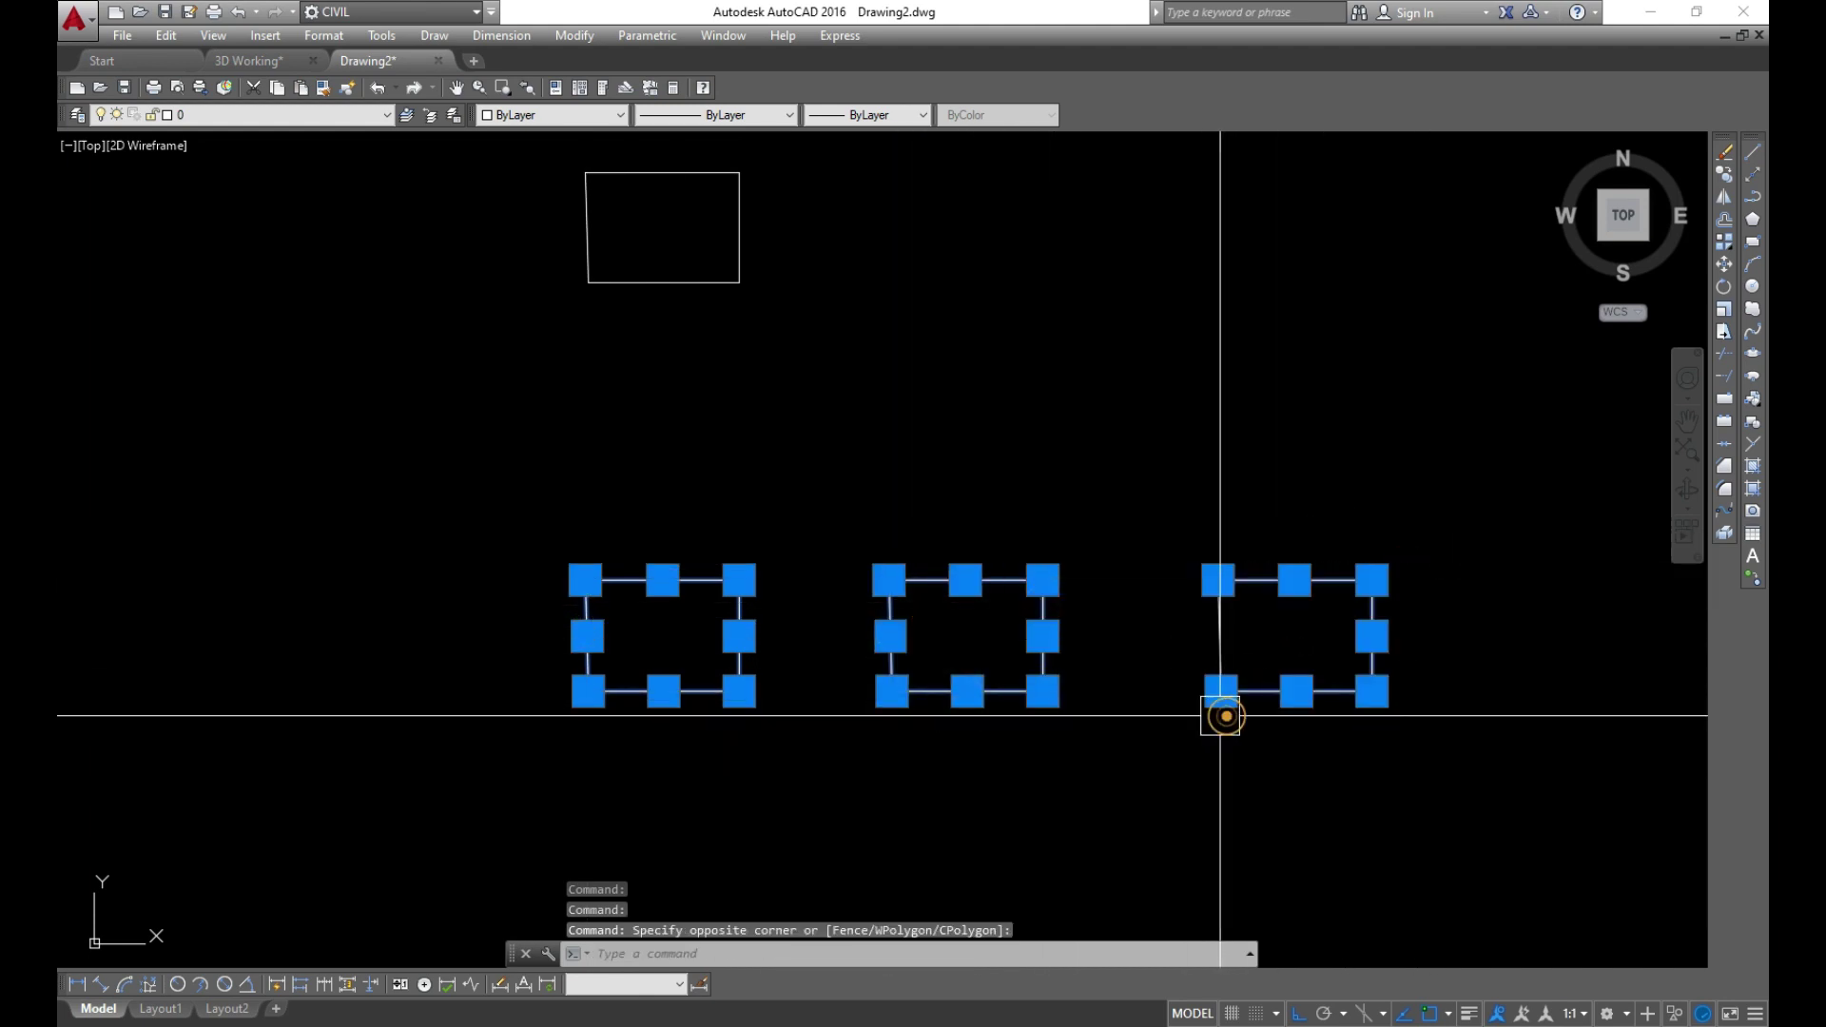
pyautogui.moveTo(886, 342); pyautogui.dragTo(1041, 538, button='middle')
pyautogui.click(1041, 538)
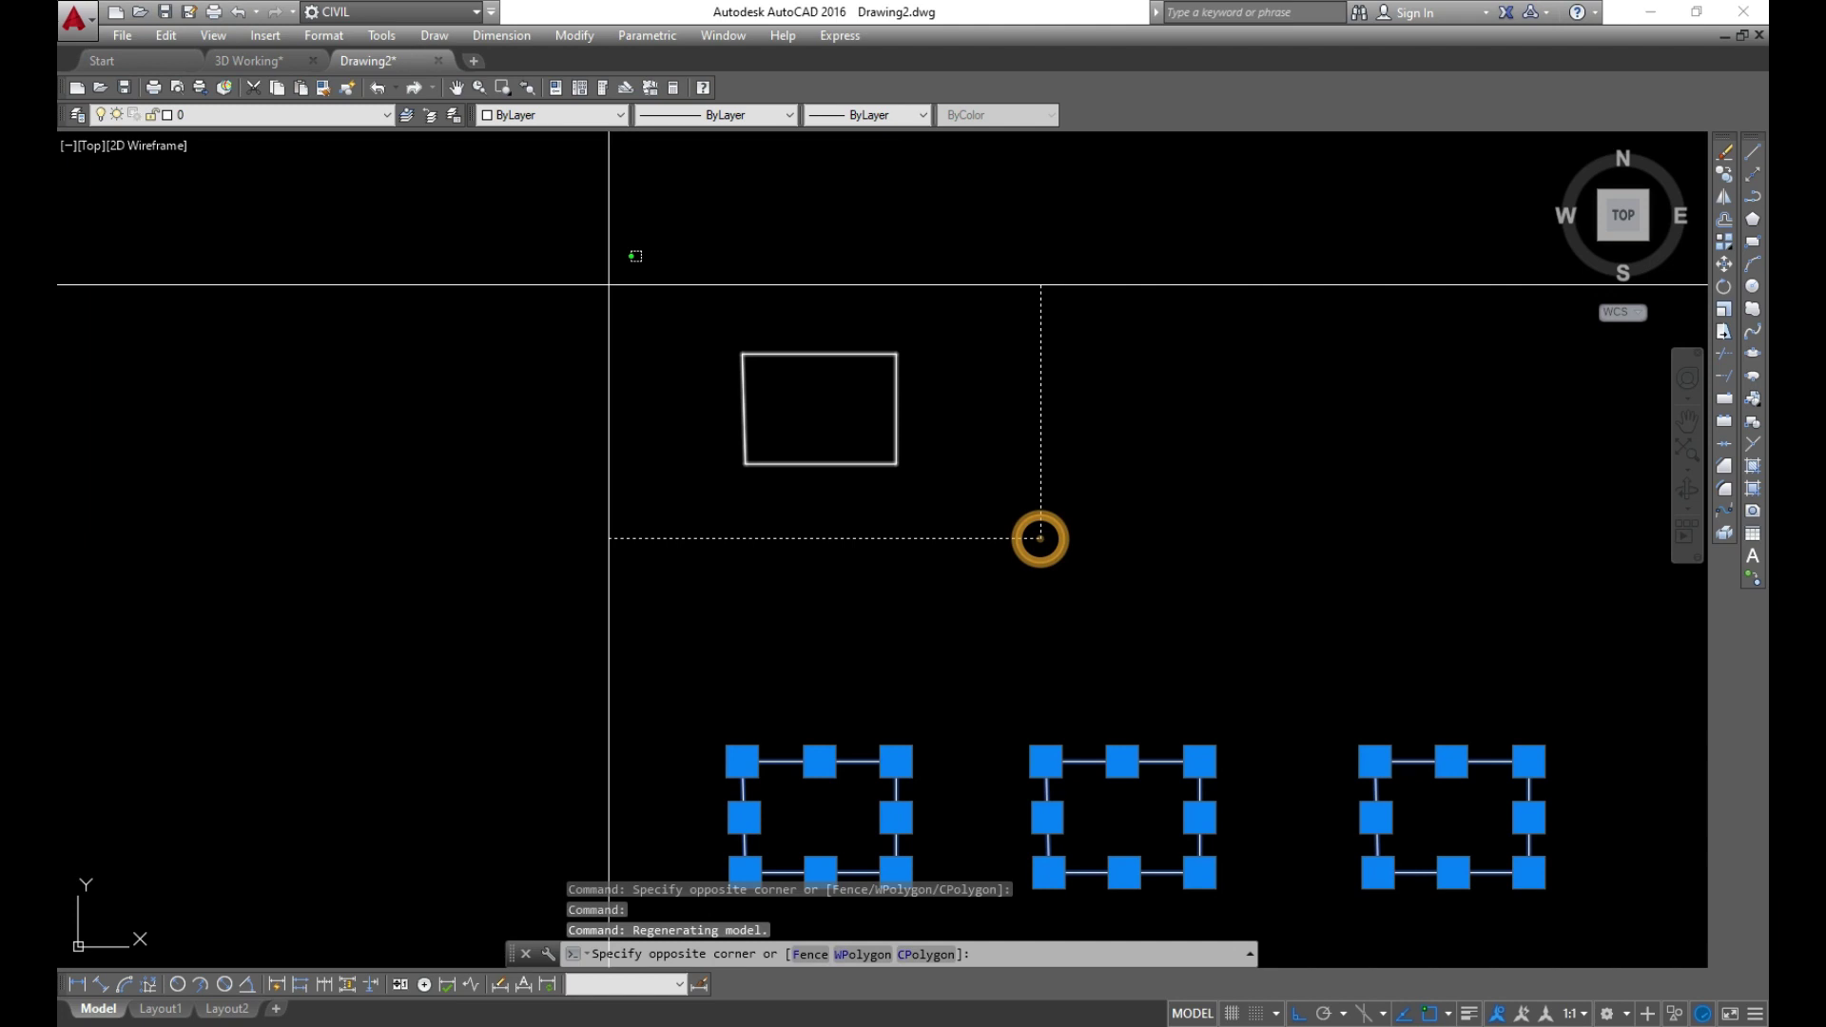
pyautogui.click(609, 282)
pyautogui.scroll(-3, 856, 381)
pyautogui.click(922, 412)
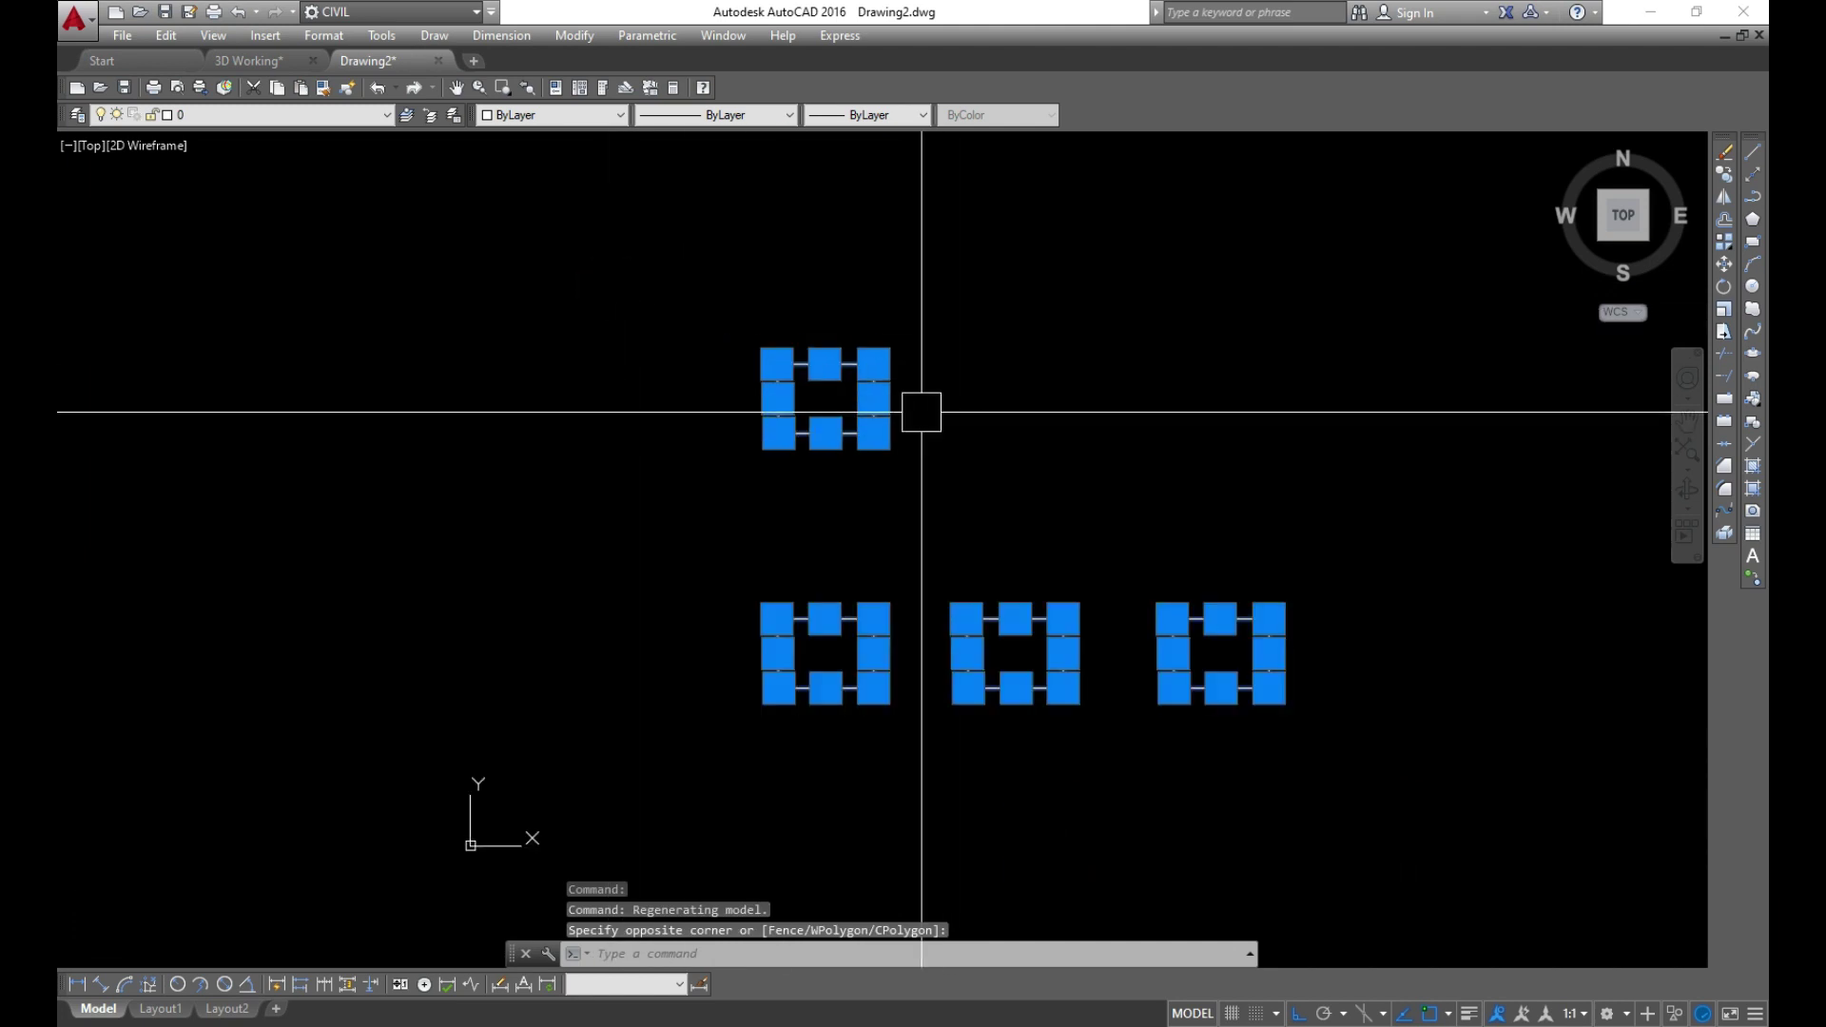
pyautogui.press('Escape')
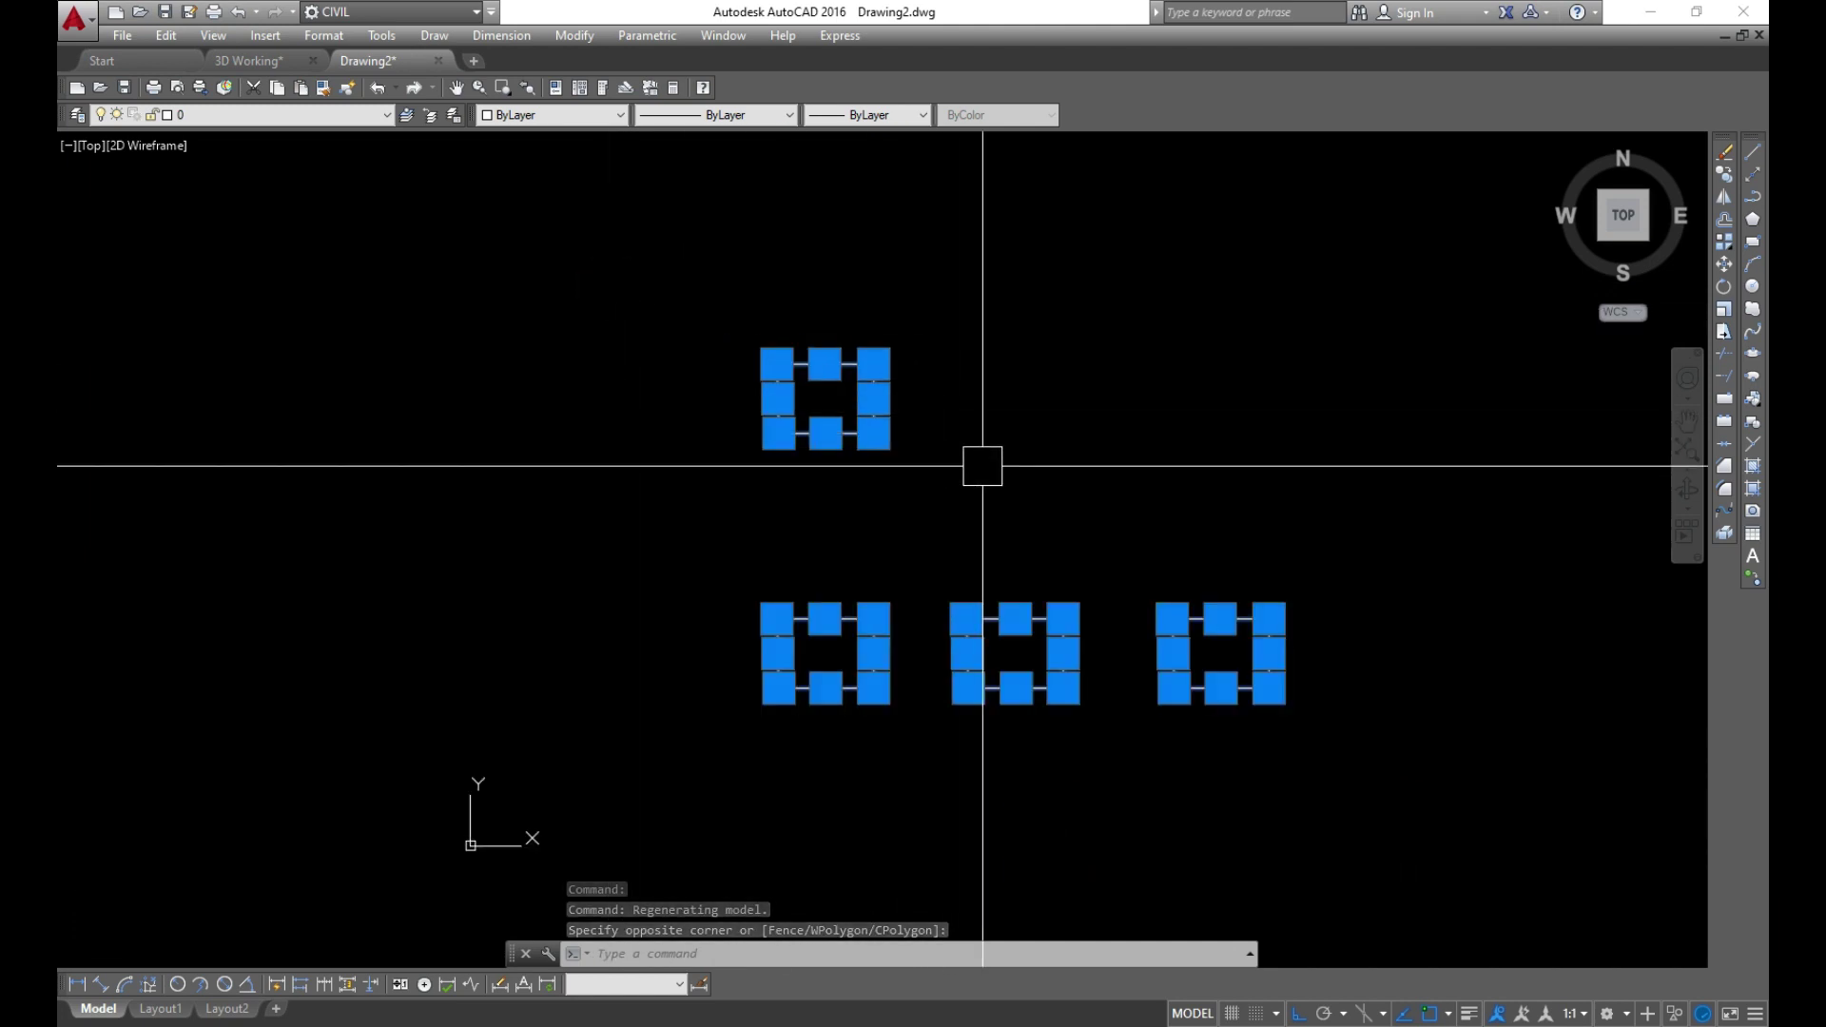
# Erase the two right-hand copies and the top copy, leaving one outline
pyautogui.click(1134, 679)
pyautogui.click(952, 744)
pyautogui.press('Delete')
pyautogui.click(975, 298)
pyautogui.click(685, 490)
pyautogui.press('Delete')
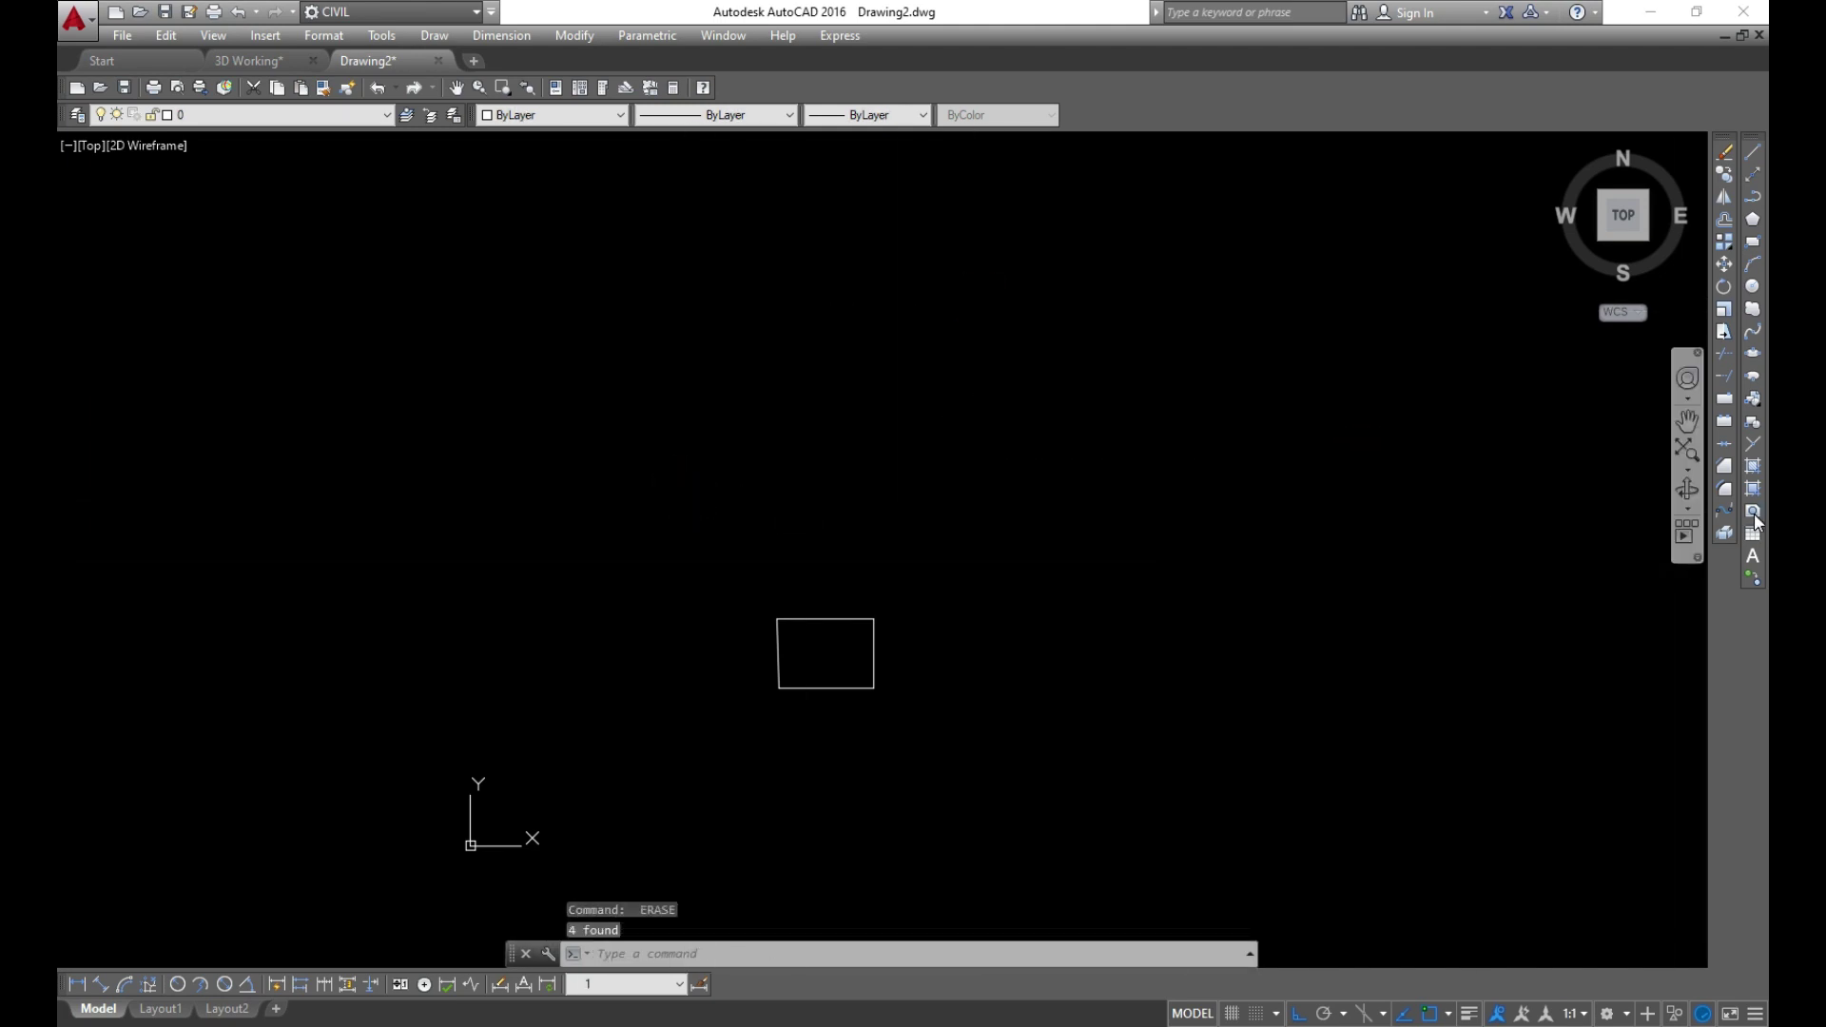
# Make a region from the remaining quadrilateral
pyautogui.click(1753, 511)
pyautogui.click(968, 535)
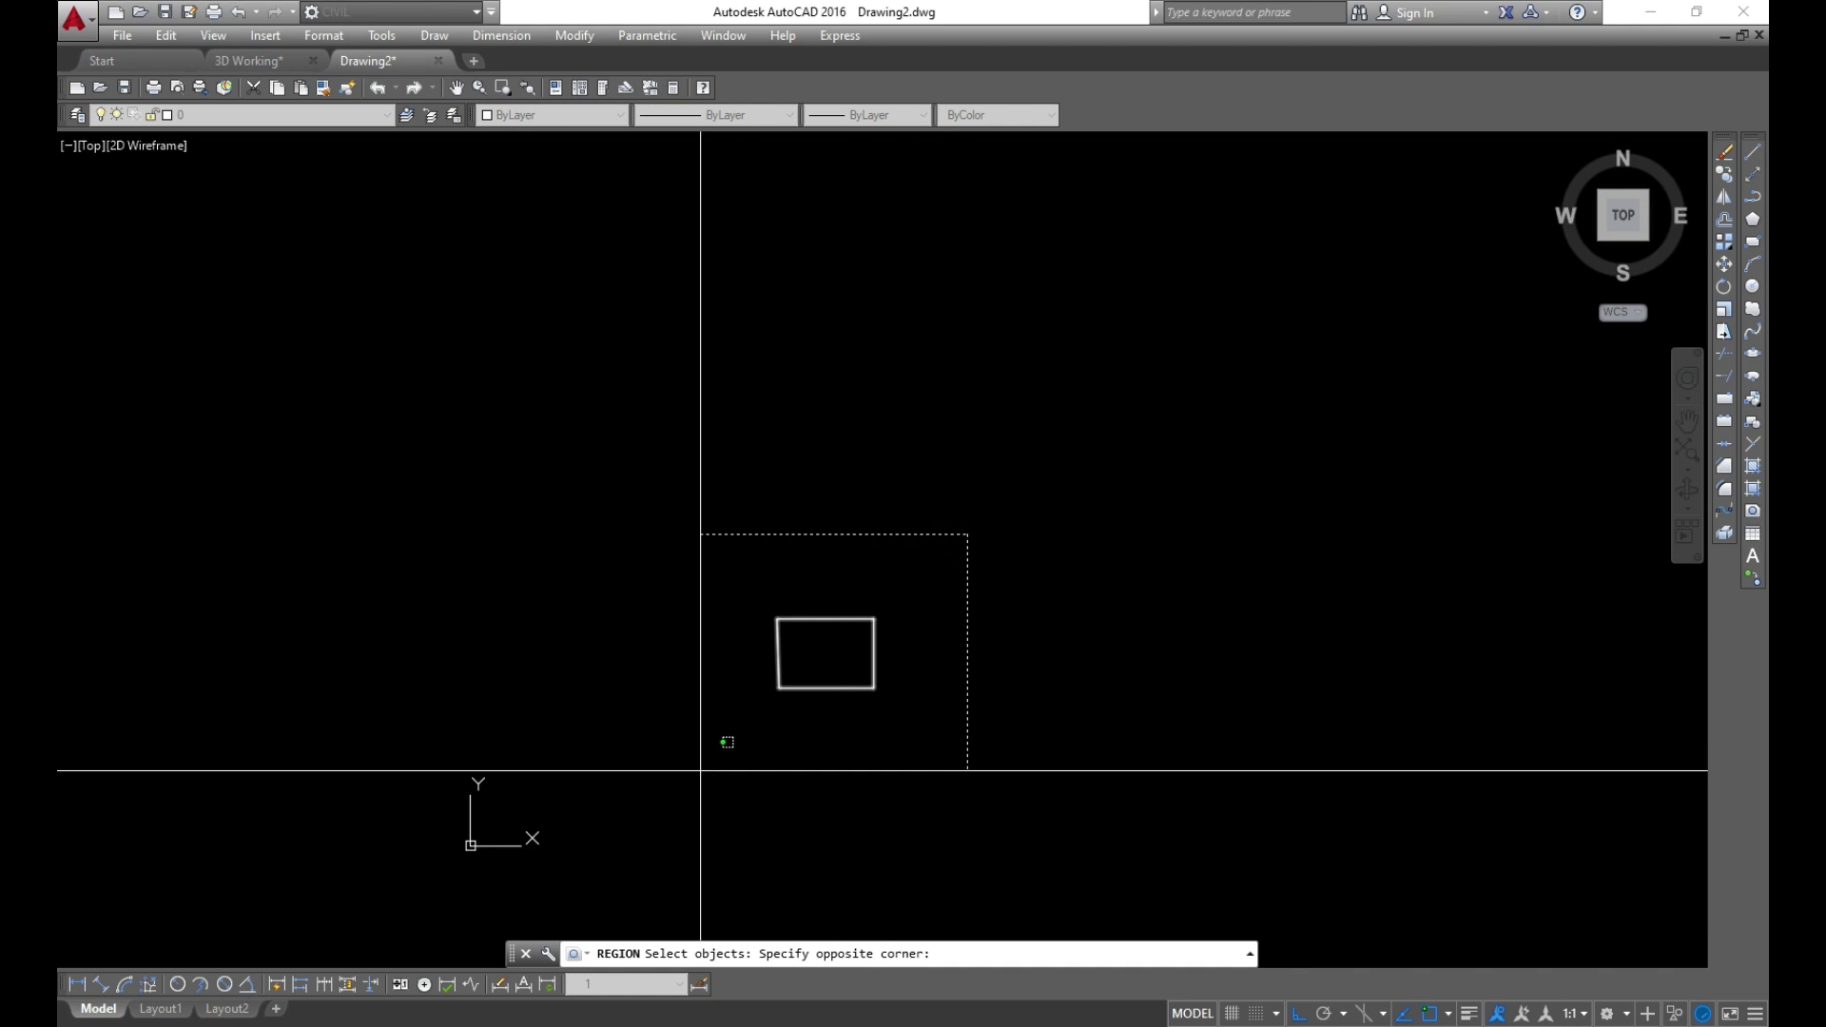
pyautogui.click(700, 770)
pyautogui.press('Return')
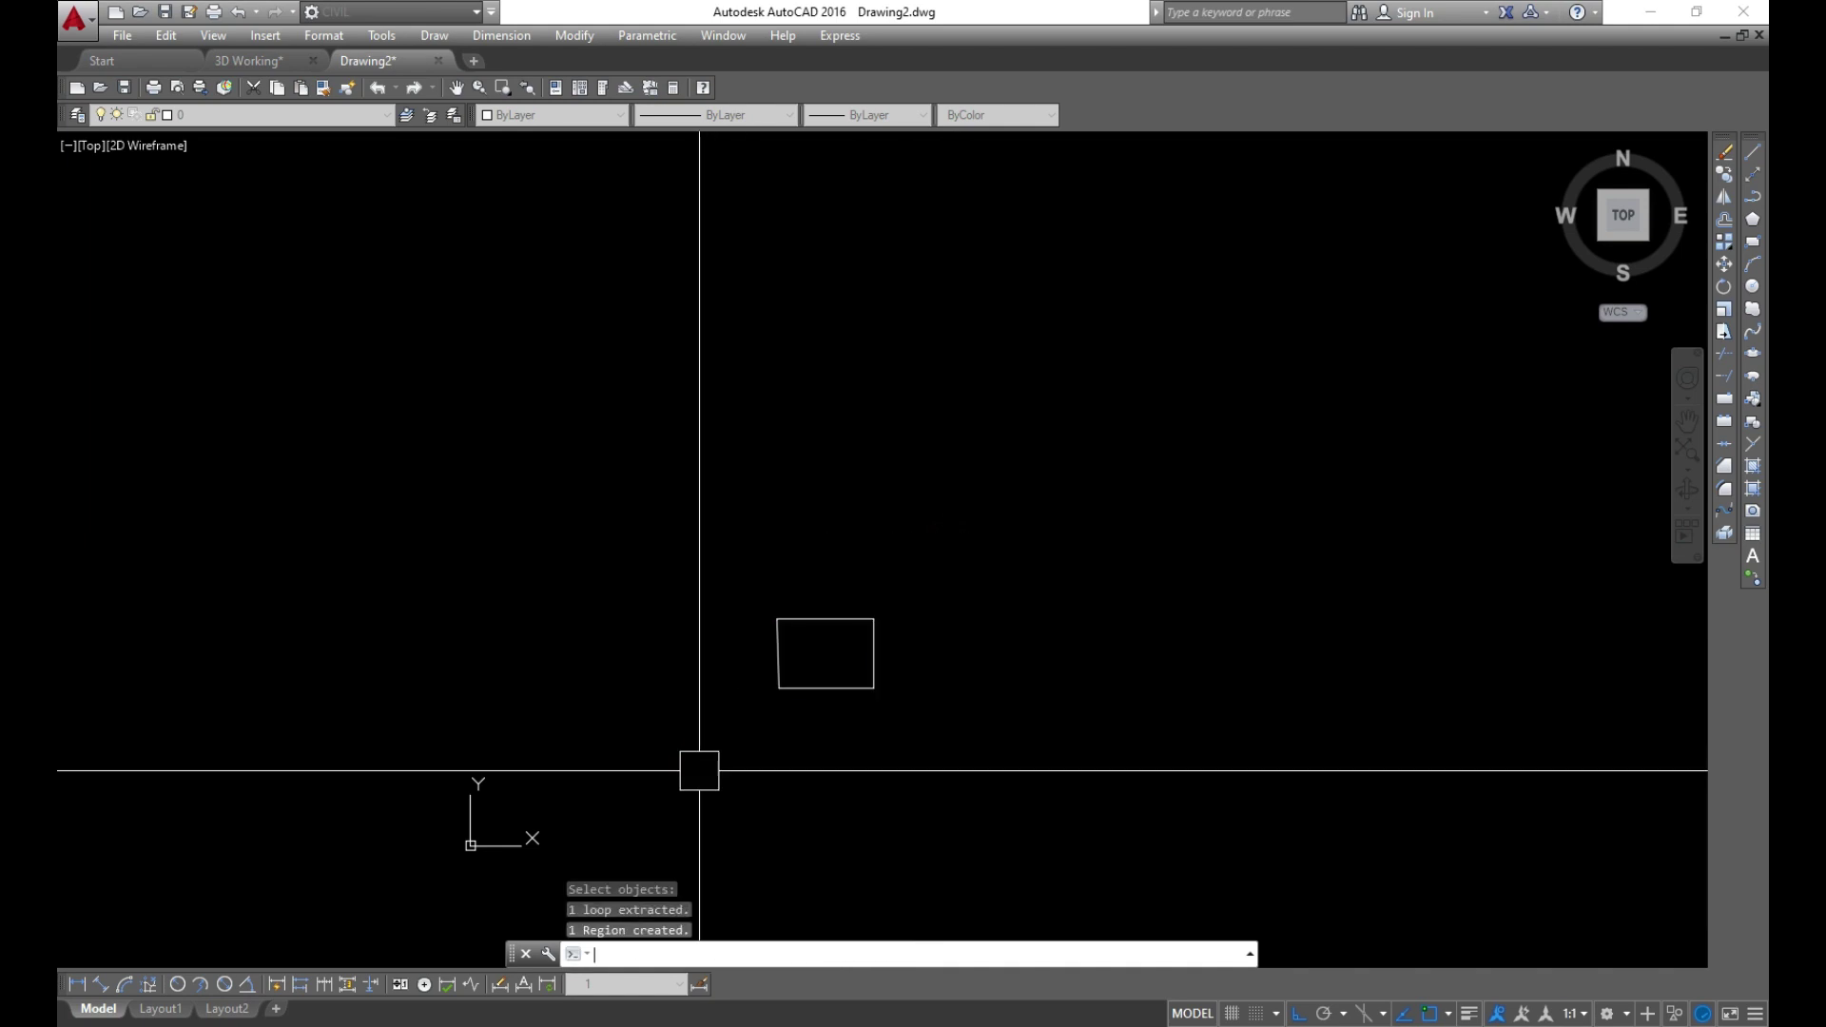
pyautogui.scroll(2, 811, 702)
pyautogui.scroll(4, 820, 657)
# Check the new region by selecting its edges several times, clearing each selection
pyautogui.click(821, 657)
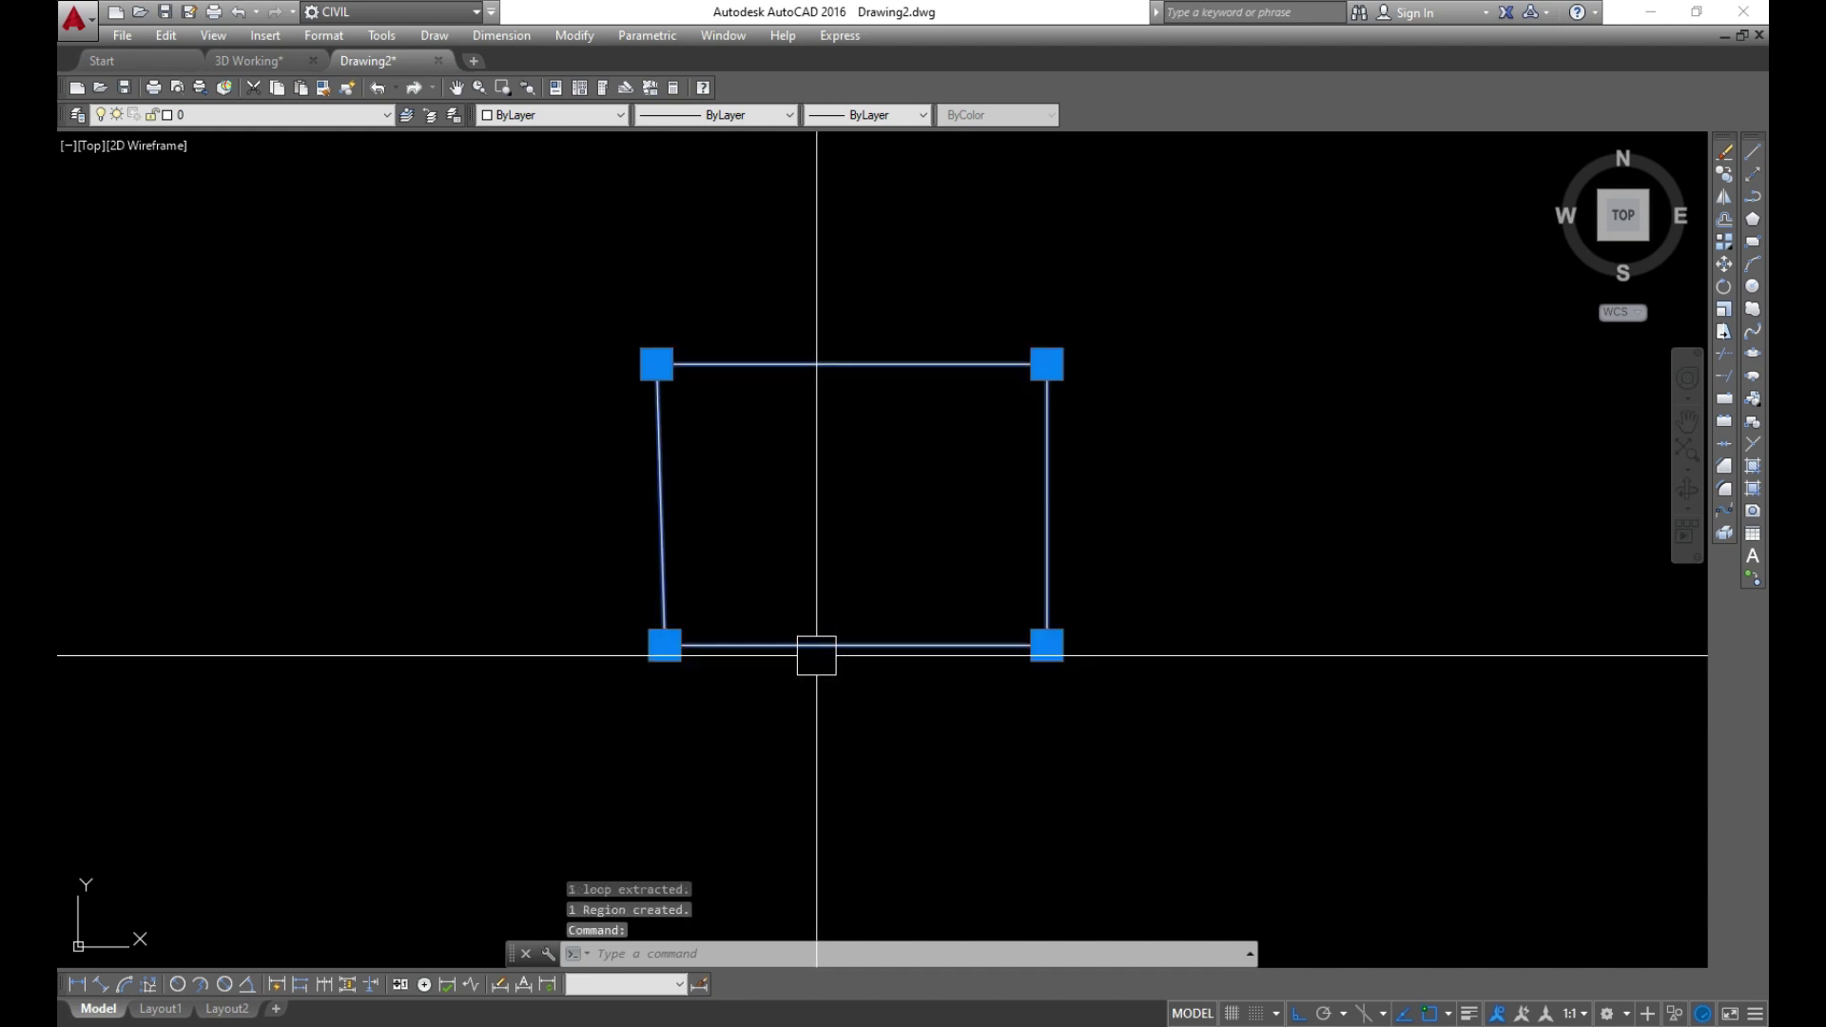
pyautogui.press('Escape')
pyautogui.click(669, 492)
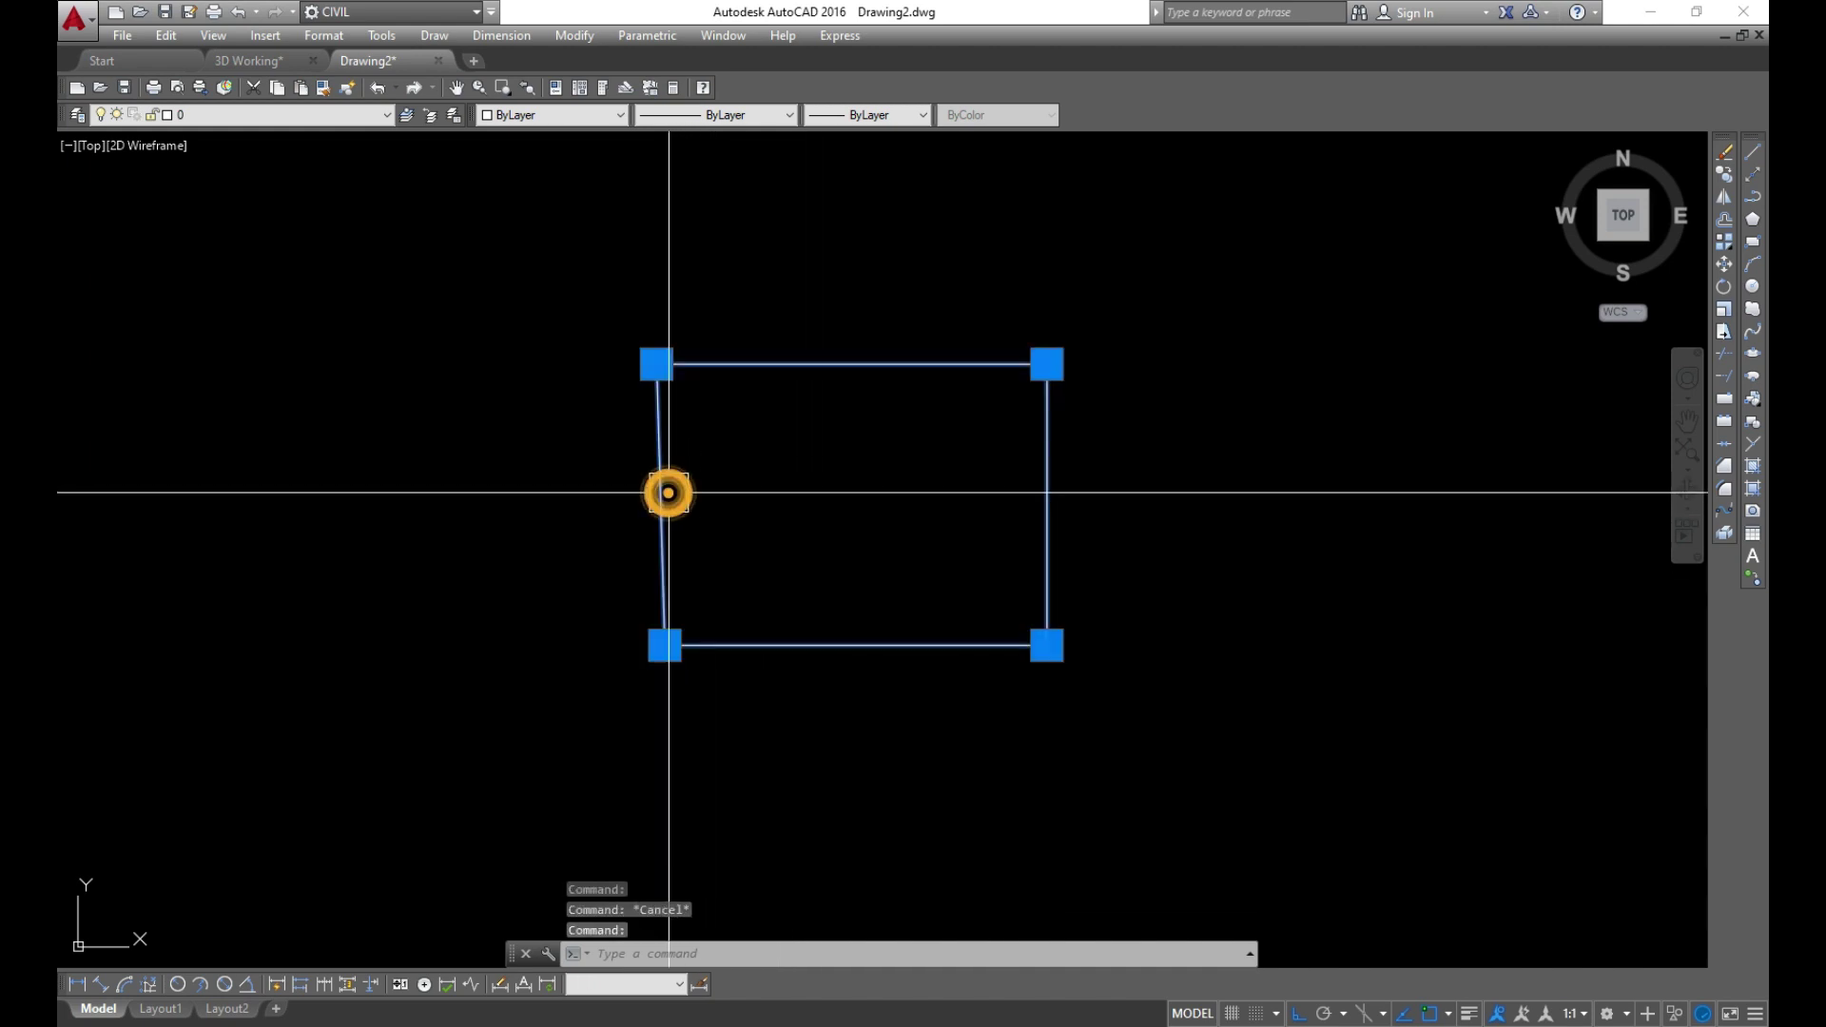
pyautogui.press('Escape')
pyautogui.click(849, 364)
pyautogui.press('Escape')
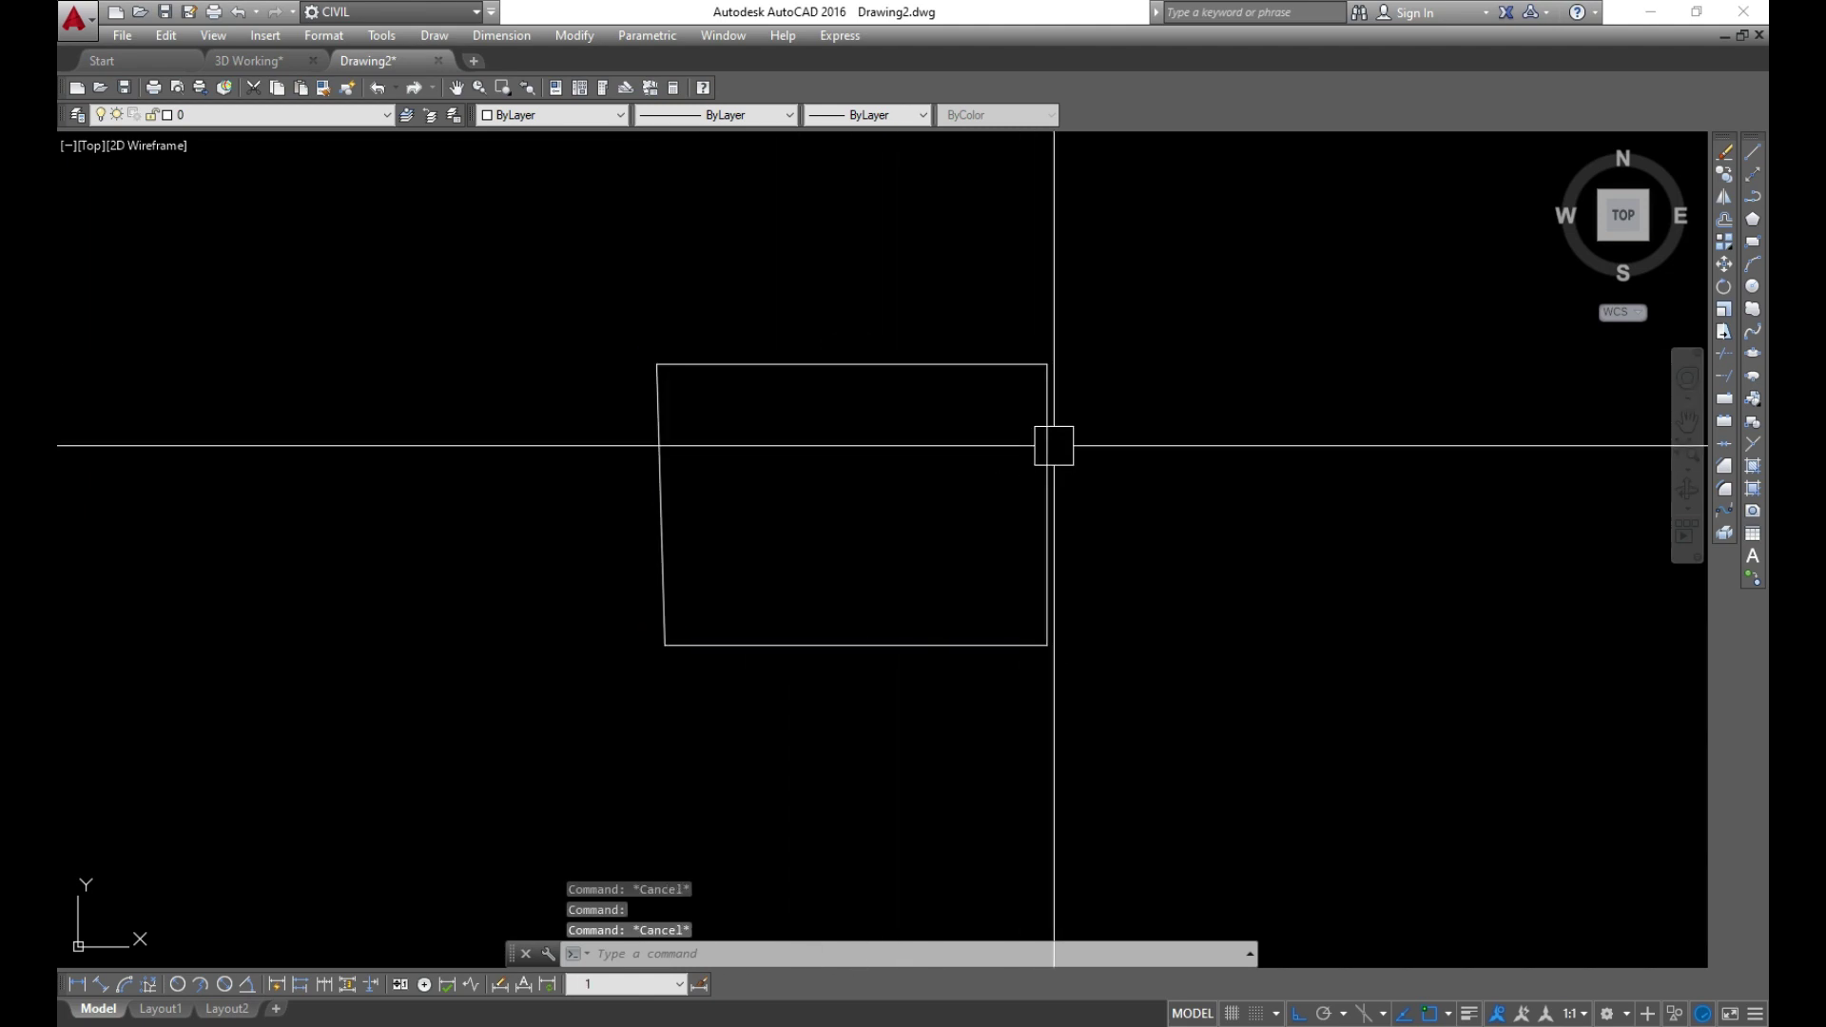
pyautogui.click(1047, 446)
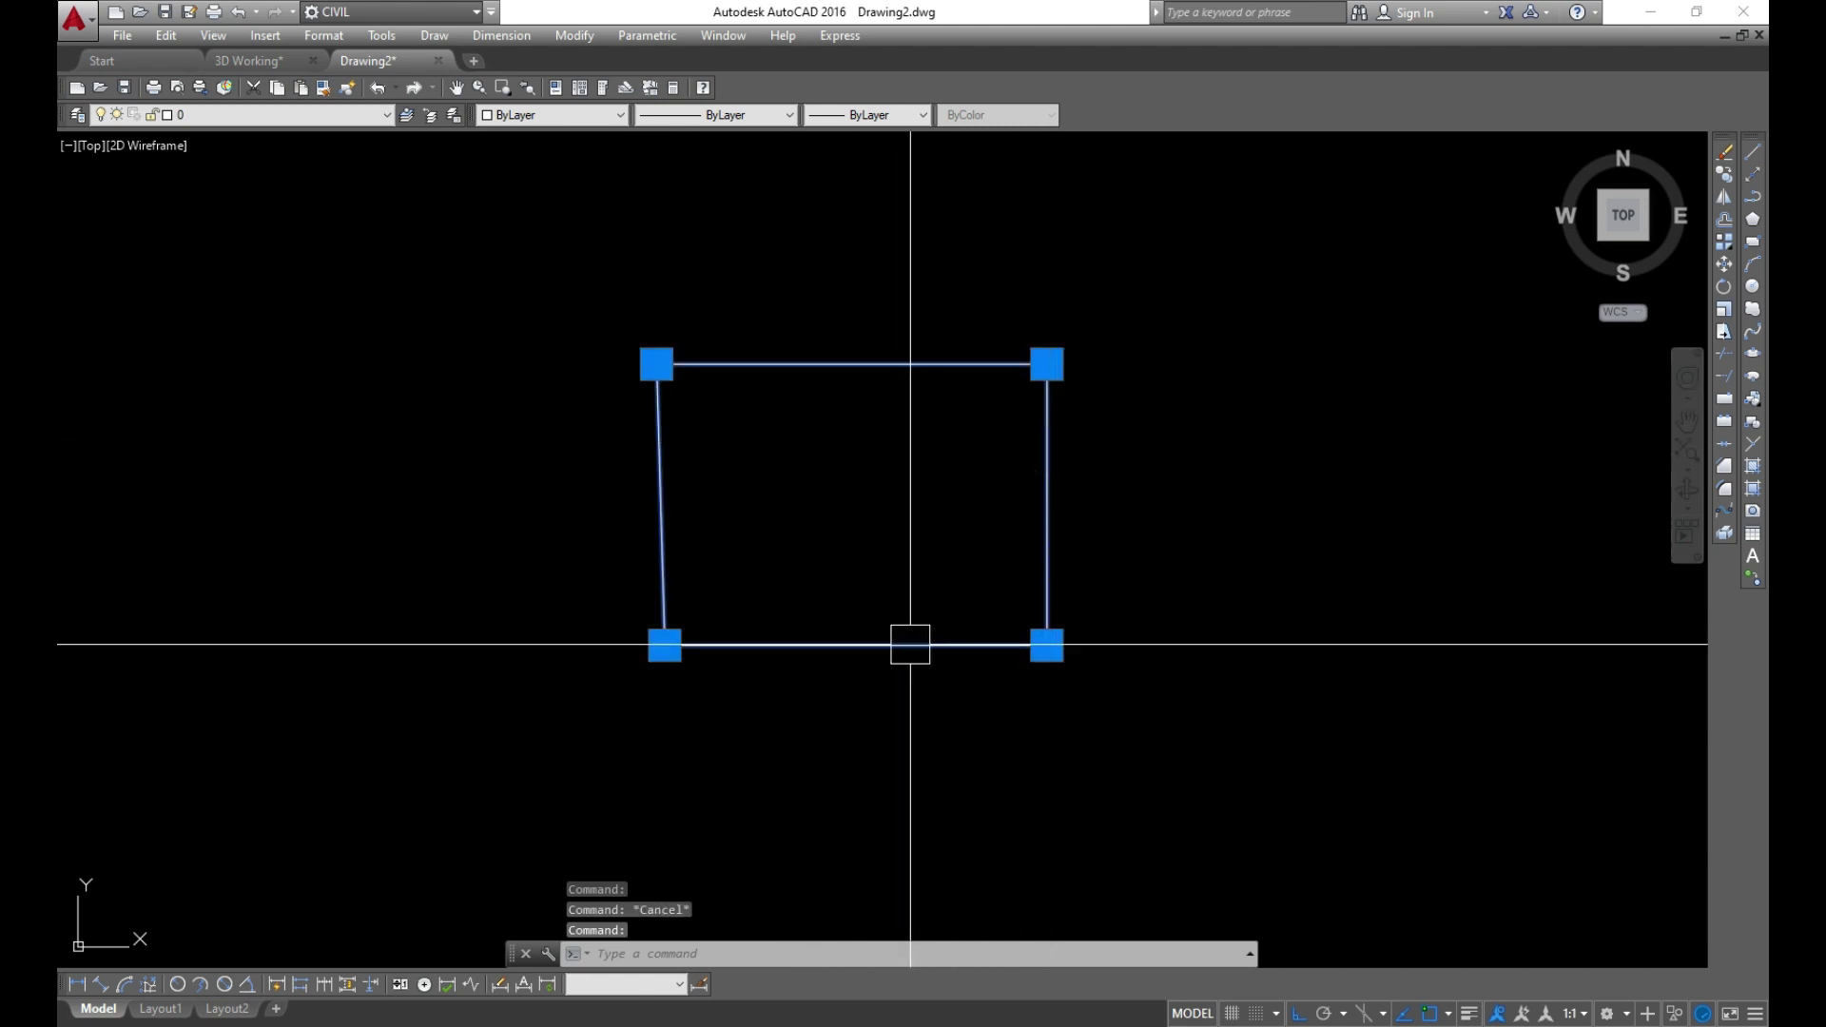
pyautogui.press('Escape')
# Window-select the region and enter E to erase it
pyautogui.scroll(-4, 969, 668)
pyautogui.click(1040, 698)
pyautogui.click(701, 368)
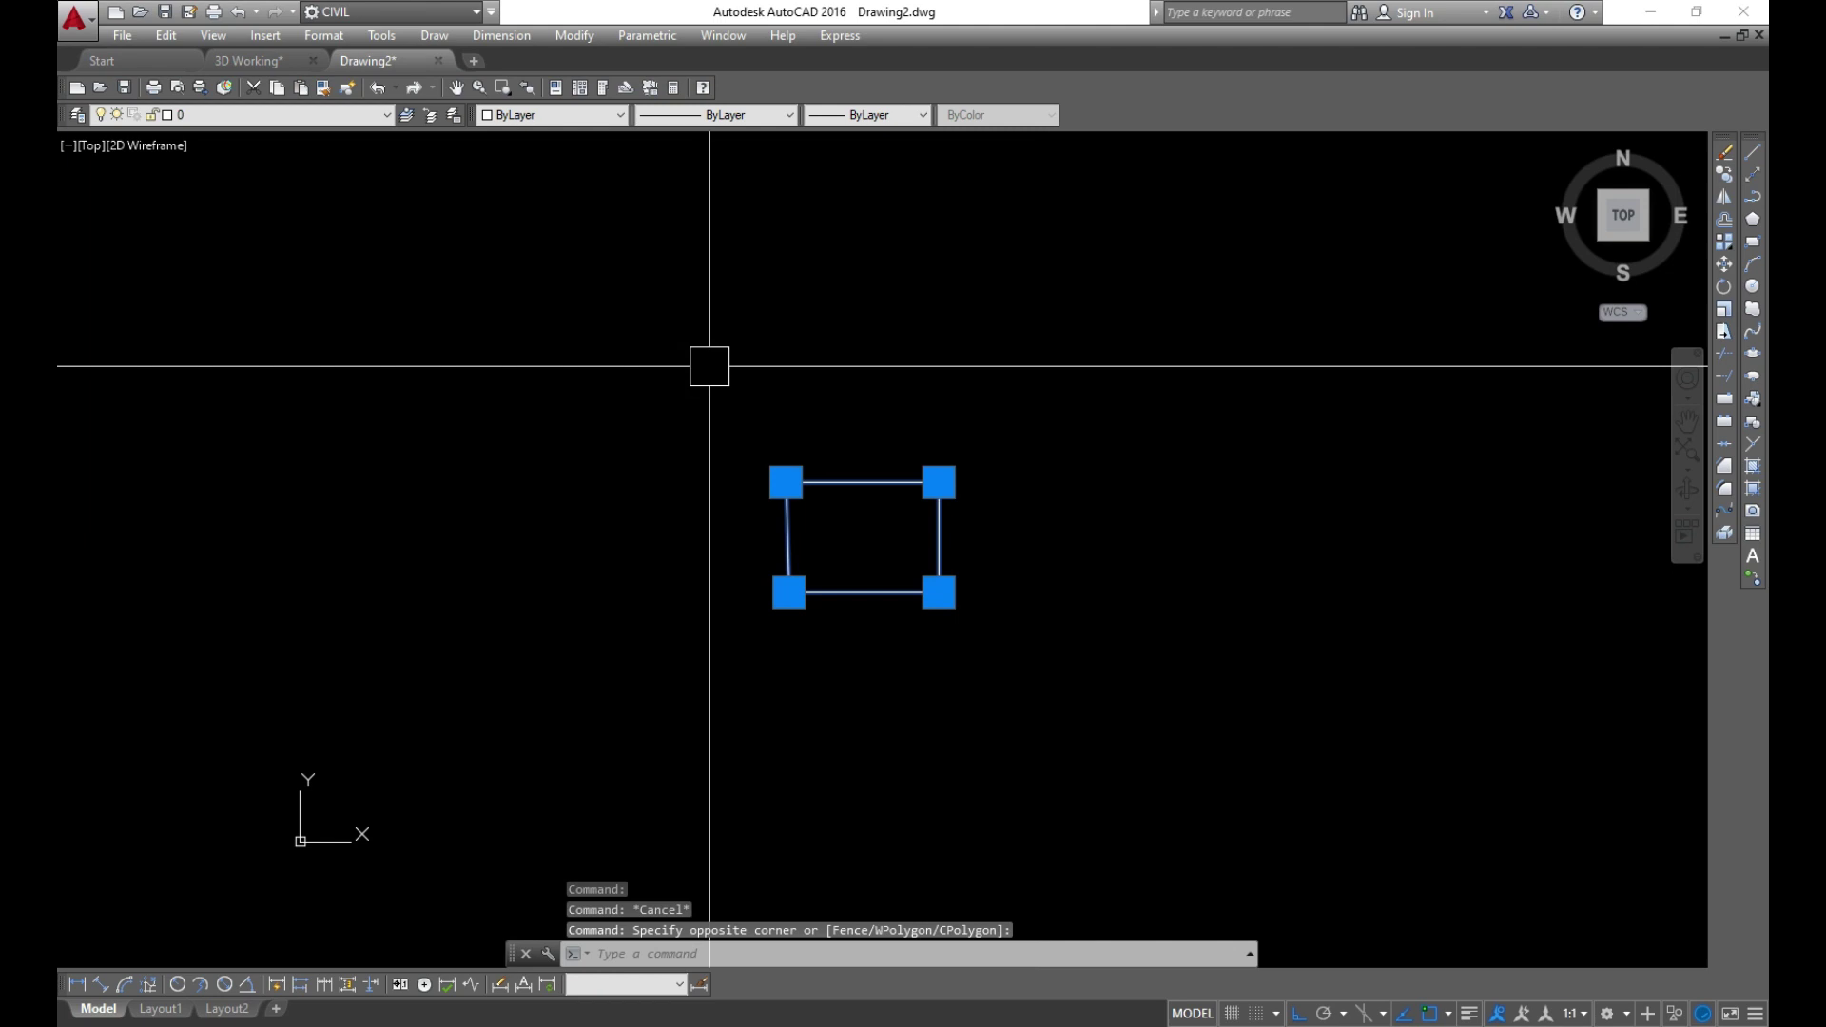
pyautogui.write('E')
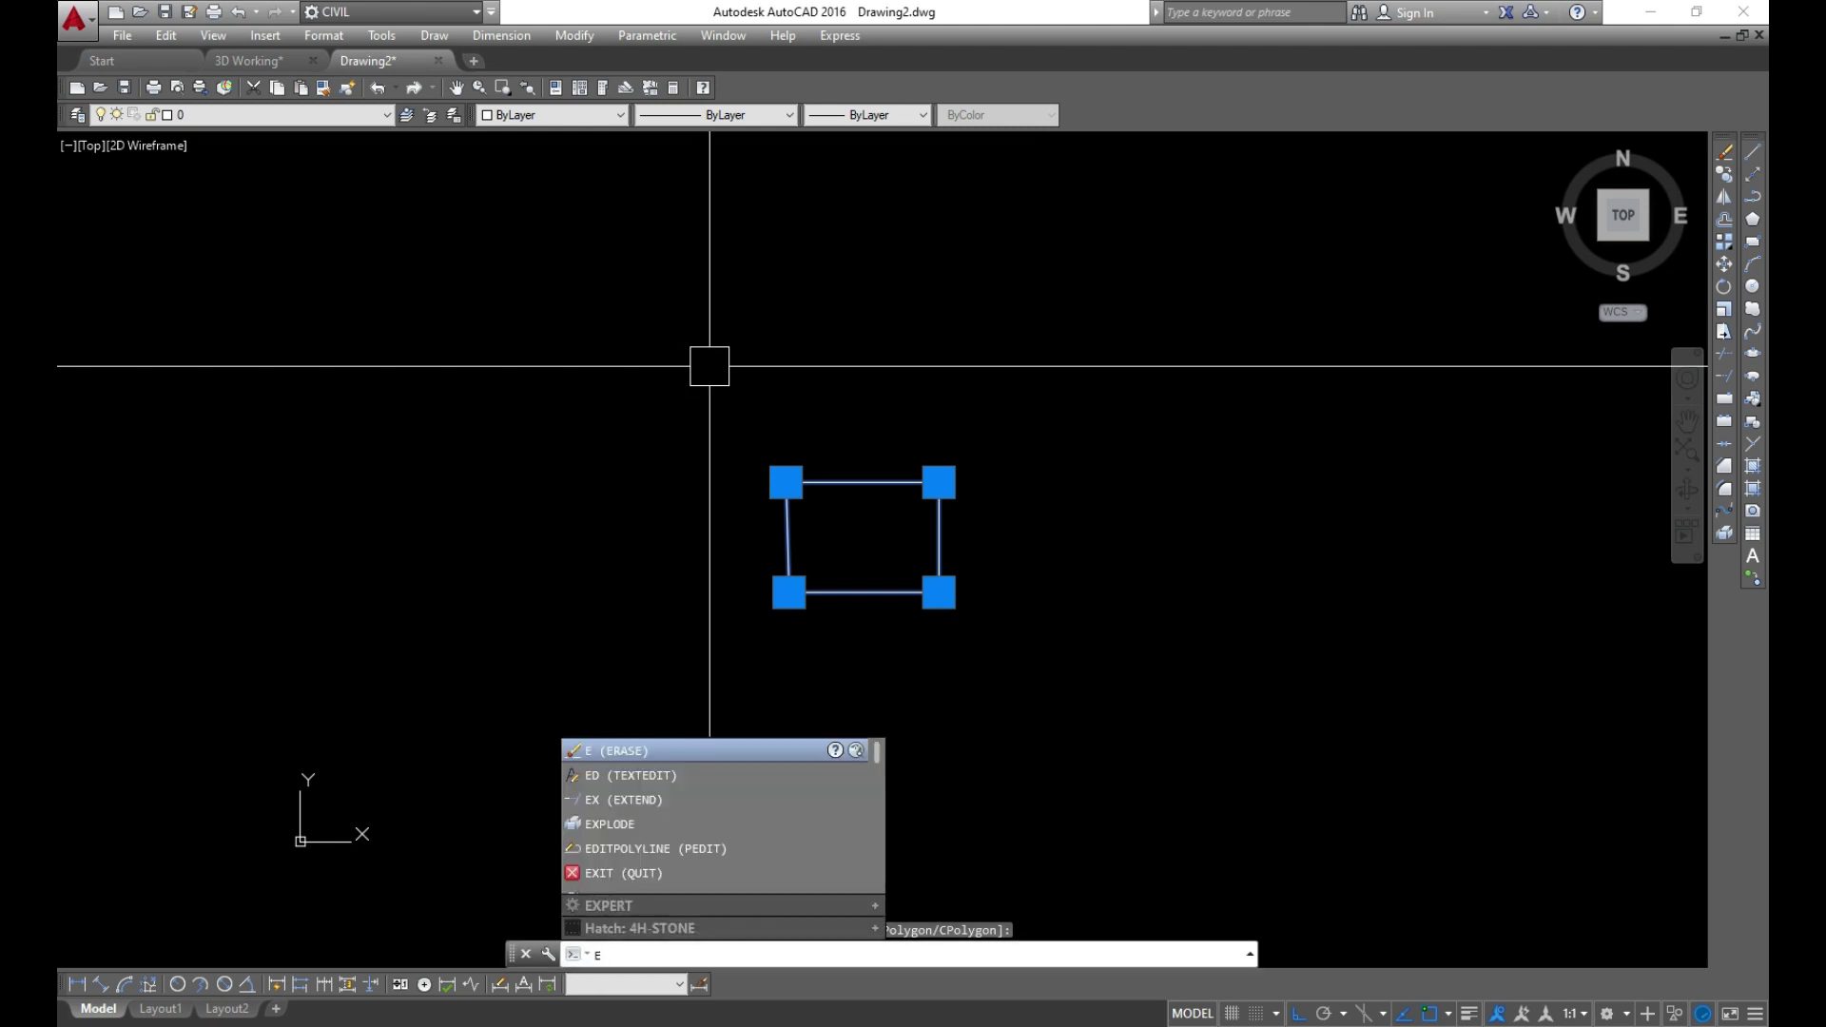
pyautogui.press('Return')
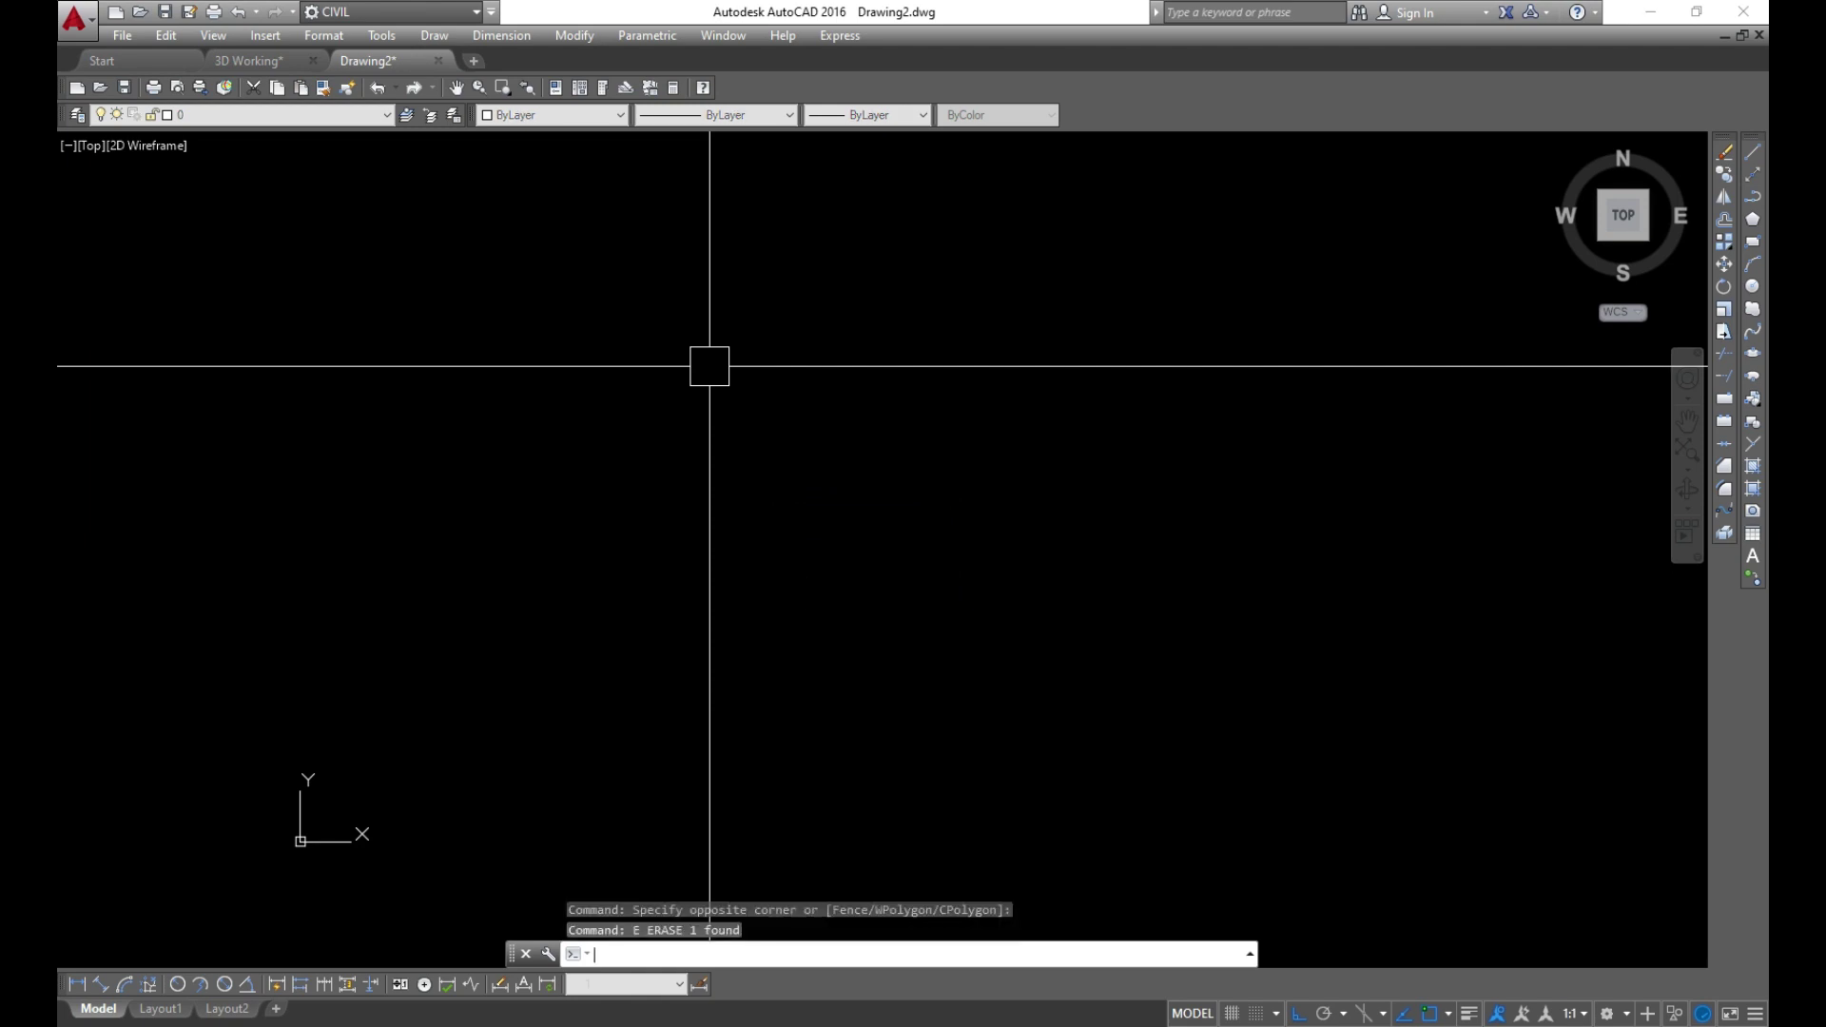